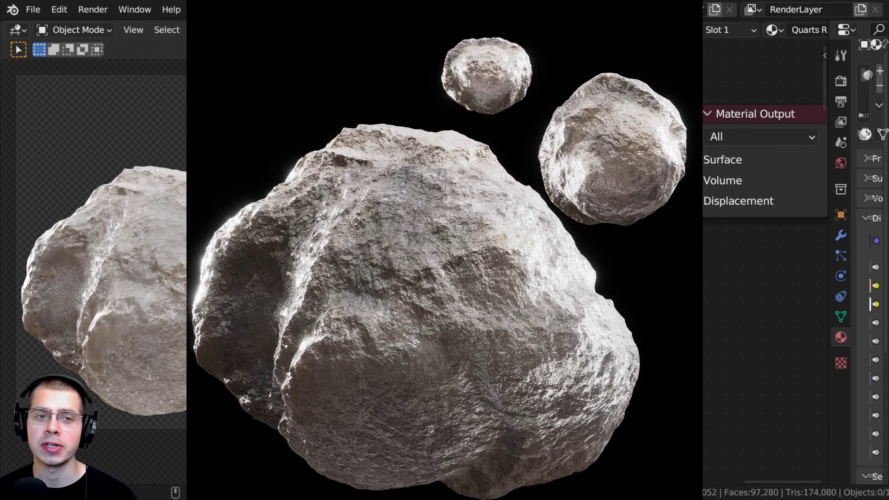
- Look inside the Quarts Rock node group and return to the top-level material nodes
{"action": "key", "text": "Tab"}
{"action": "key", "text": "Home"}
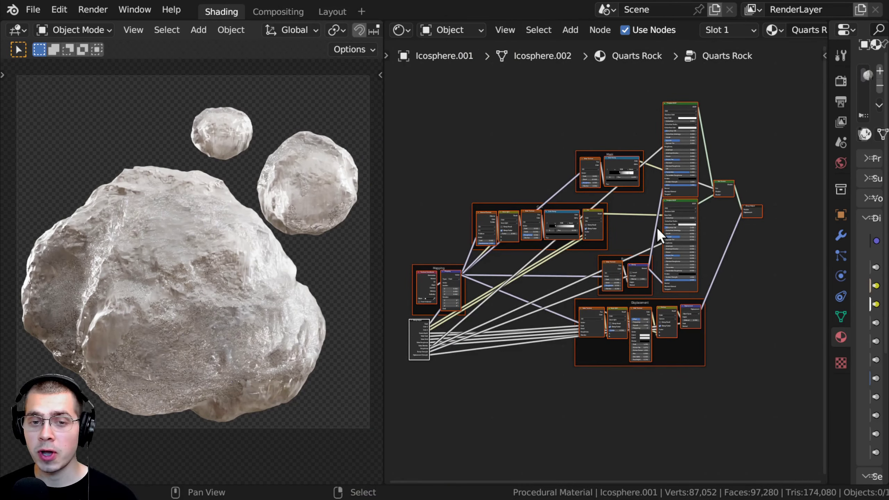
{"action": "key", "text": "Tab"}
{"action": "key", "text": "Home"}
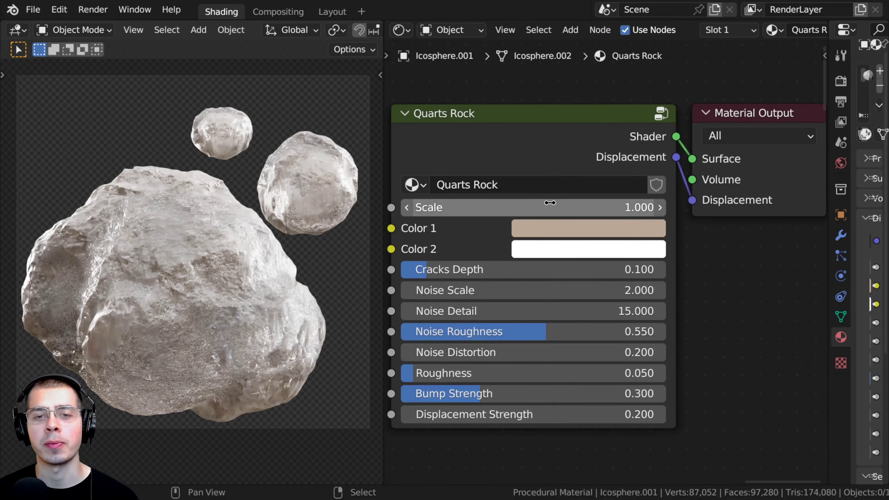
- Try different Scale values on the Quarts Rock node group
{"action": "left_click_drag", "start_coordinate": [503, 213], "coordinate": [451, 213]}
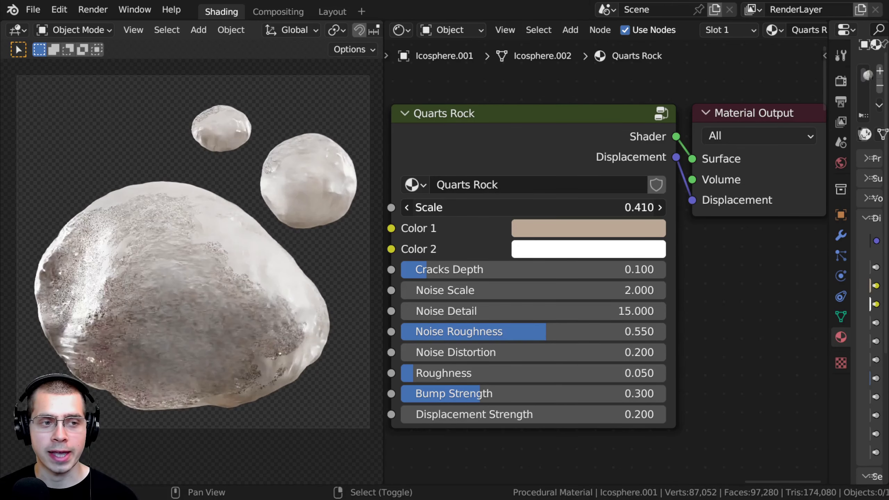
{"action": "left_click_drag", "start_coordinate": [569, 213], "coordinate": [570, 213]}
{"action": "right_click", "coordinate": [502, 213]}
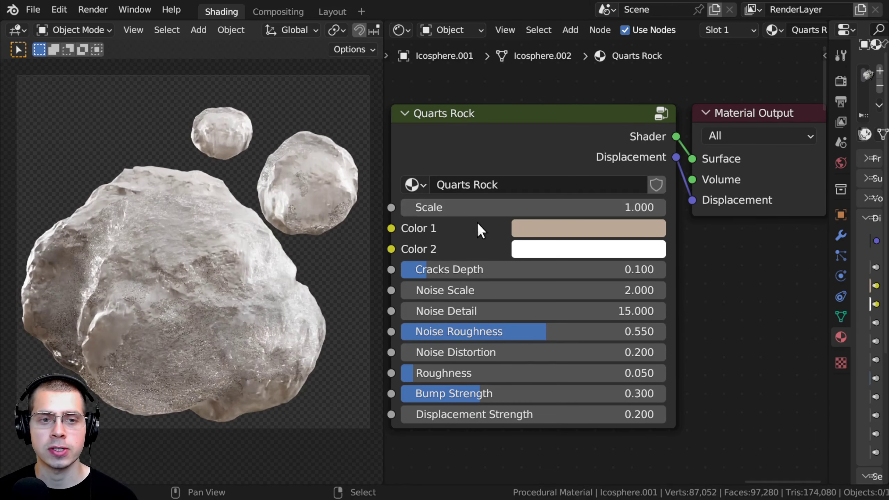
- Try other Color 1 and Cracks Depth settings on the Quarts Rock node group
{"action": "left_click", "coordinate": [603, 226]}
{"action": "left_click", "coordinate": [604, 226]}
{"action": "left_click_drag", "start_coordinate": [583, 318], "coordinate": [541, 356]}
{"action": "left_click_drag", "start_coordinate": [497, 265], "coordinate": [511, 265]}
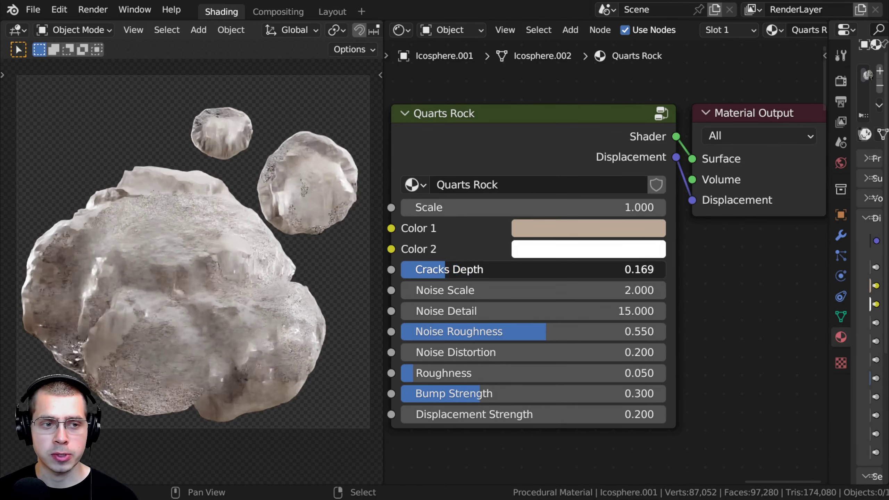
{"action": "left_click_drag", "start_coordinate": [432, 269], "coordinate": [427, 269]}
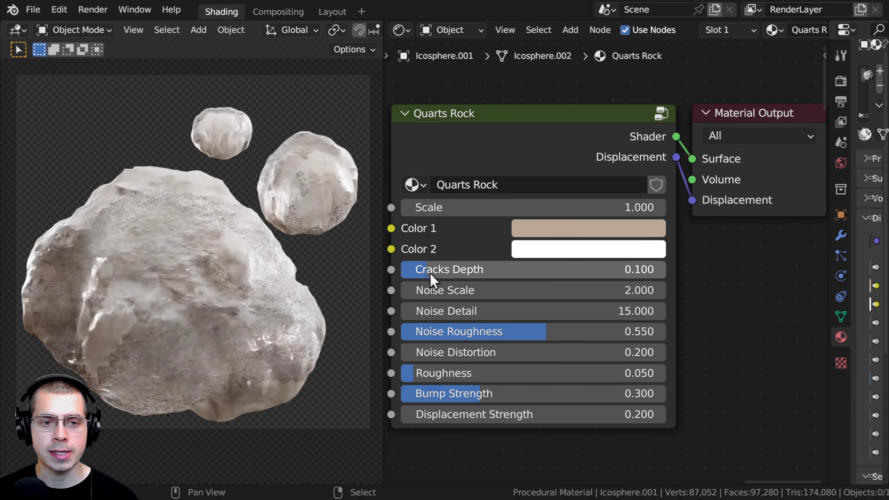
- Try different Noise Scale, Noise Detail, Noise Roughness and Noise Distortion values on the Quarts Rock node group
{"action": "left_click_drag", "start_coordinate": [525, 290], "coordinate": [546, 290]}
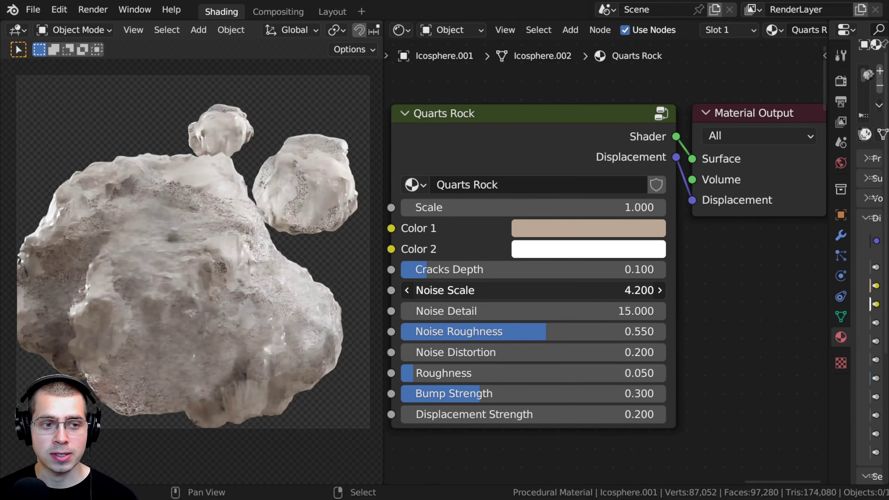
{"action": "right_click", "coordinate": [438, 289]}
{"action": "left_click_drag", "start_coordinate": [445, 309], "coordinate": [510, 310]}
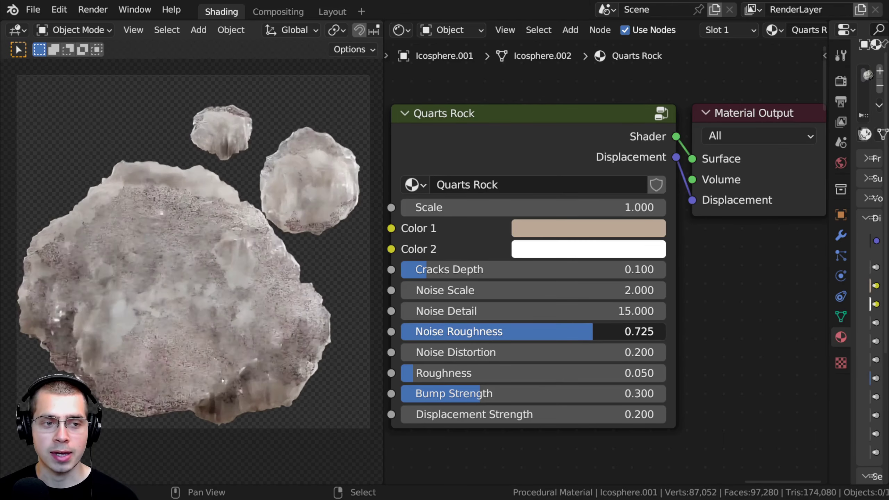
{"action": "left_click_drag", "start_coordinate": [570, 352], "coordinate": [594, 352]}
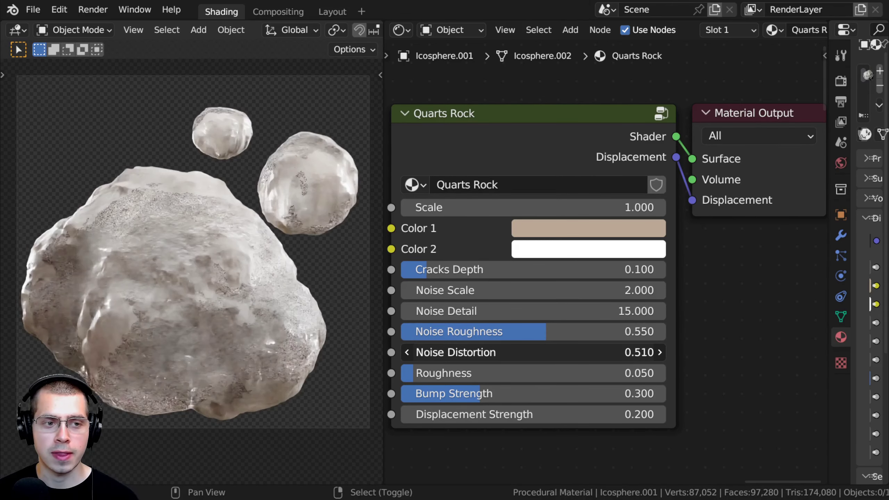
{"action": "key", "text": "Escape"}
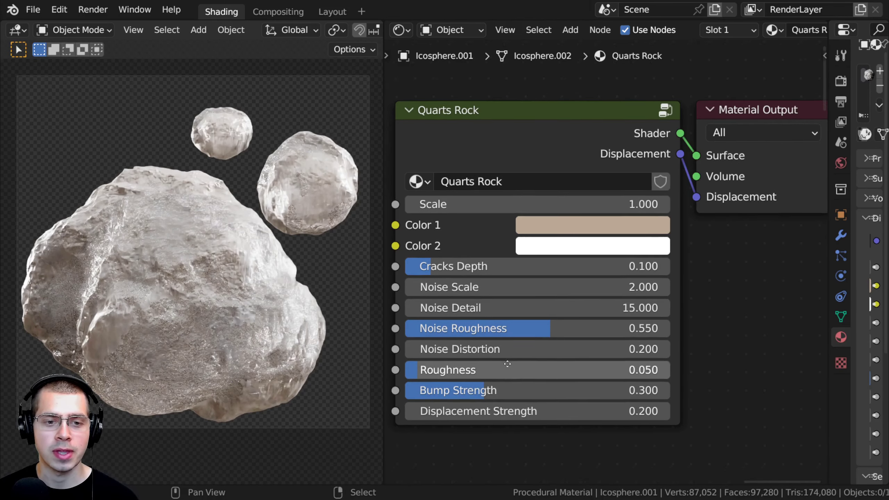
- Try different Roughness, Bump Strength and Displacement Strength values on the Quarts Rock node group
{"action": "left_click_drag", "start_coordinate": [506, 368], "coordinate": [522, 369]}
{"action": "left_click_drag", "start_coordinate": [668, 369], "coordinate": [526, 390]}
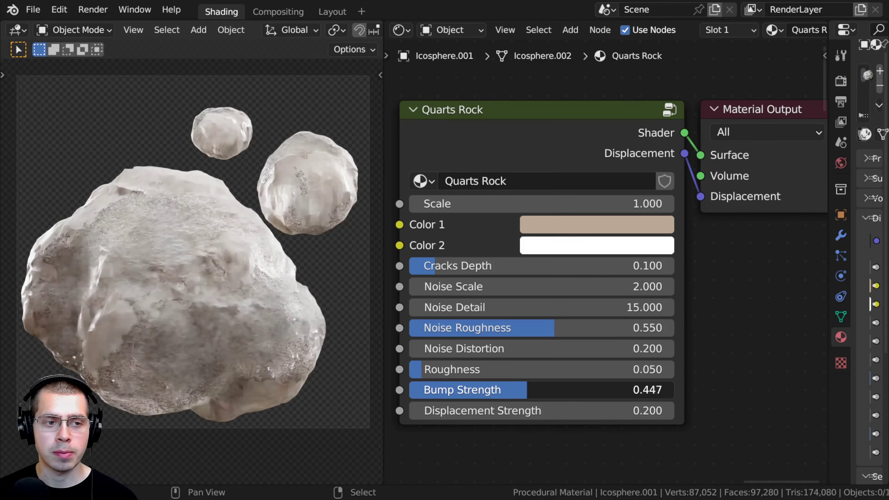
{"action": "left_click_drag", "start_coordinate": [421, 390], "coordinate": [395, 390]}
{"action": "key", "text": "Escape"}
{"action": "left_click_drag", "start_coordinate": [472, 409], "coordinate": [465, 410], "text": "shift"}
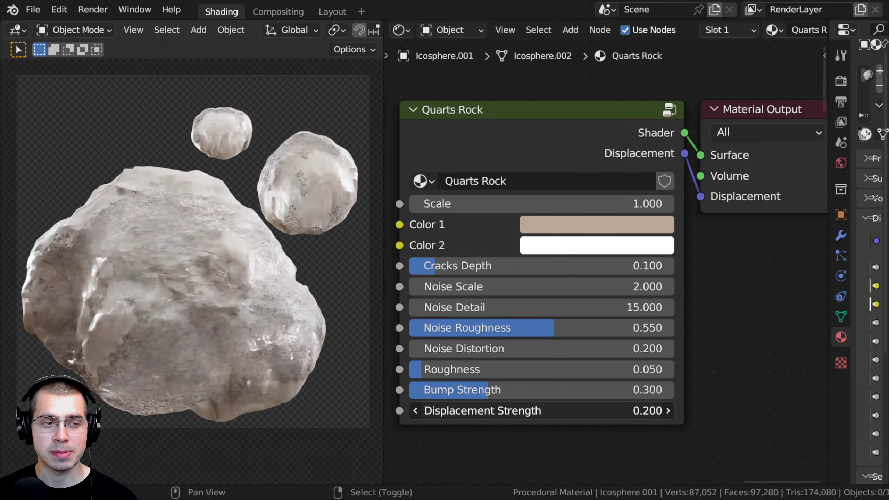
{"action": "left_click_drag", "start_coordinate": [507, 410], "coordinate": [465, 410]}
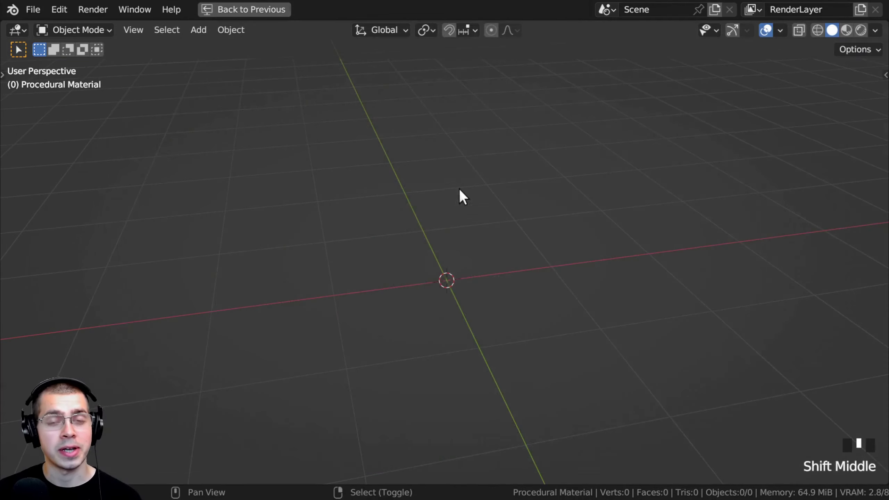
- Add an ico sphere mesh at the world origin with 6 subdivisions
{"action": "middle_click_drag", "start_coordinate": [460, 196], "coordinate": [449, 194], "text": "shift"}
{"action": "middle_click_drag", "start_coordinate": [248, 172], "coordinate": [441, 173]}
{"action": "middle_click_drag", "start_coordinate": [442, 172], "coordinate": [385, 168], "text": "shift"}
{"action": "key", "text": "shift+a"}
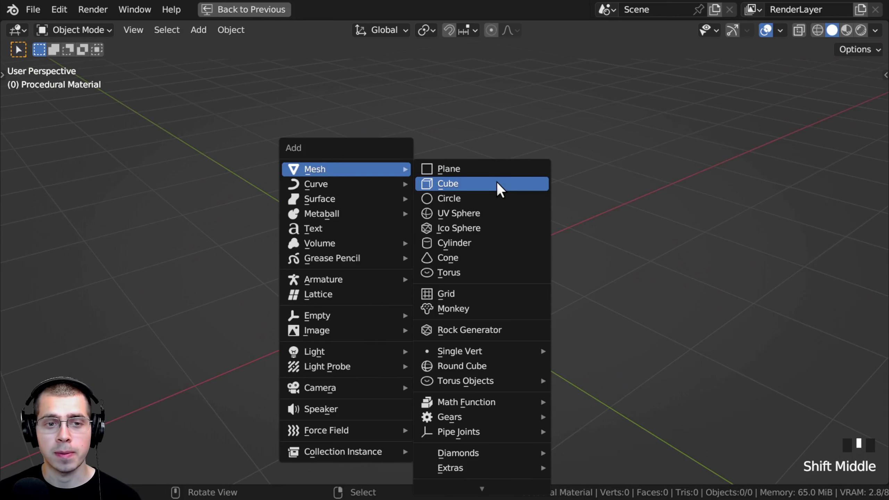
{"action": "left_click", "coordinate": [472, 230]}
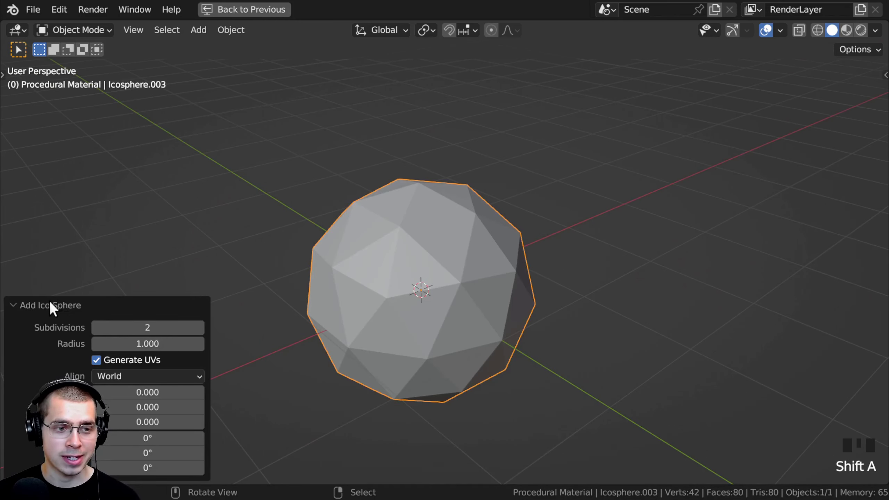
{"action": "left_click", "coordinate": [199, 328]}
{"action": "left_click", "coordinate": [199, 327]}
{"action": "left_click", "coordinate": [199, 328]}
{"action": "left_click", "coordinate": [199, 328]}
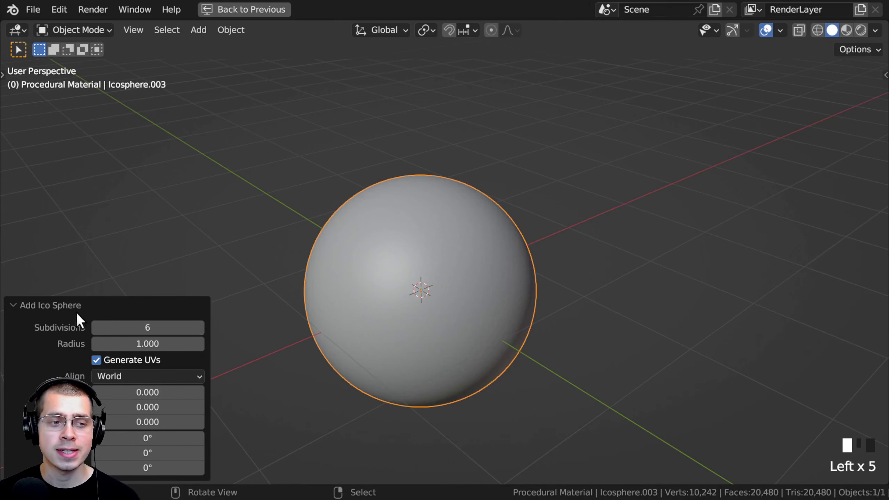
- Collapse the ico sphere's creation settings and shade the sphere smooth
{"action": "middle_click_drag", "start_coordinate": [399, 280], "coordinate": [406, 284]}
{"action": "scroll", "coordinate": [361, 195], "scroll_direction": "up", "scroll_amount": 2}
{"action": "middle_click_drag", "start_coordinate": [361, 195], "coordinate": [455, 237]}
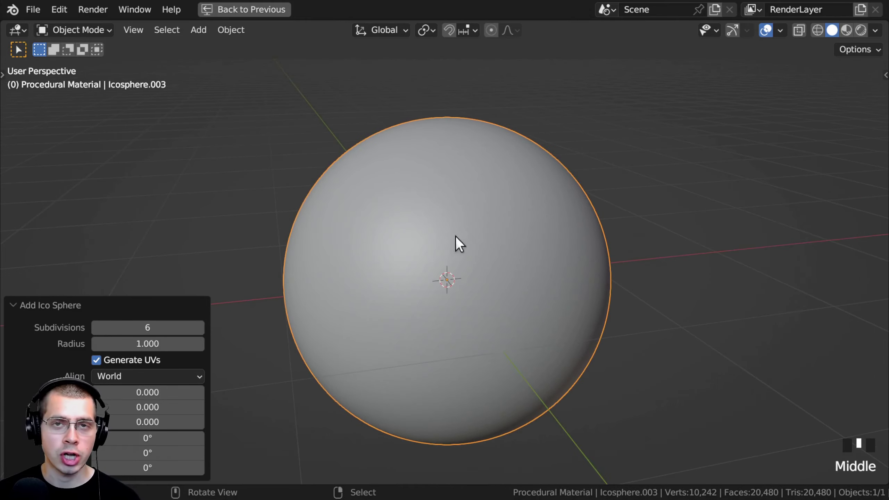
{"action": "scroll", "coordinate": [581, 161], "scroll_direction": "up", "scroll_amount": 2}
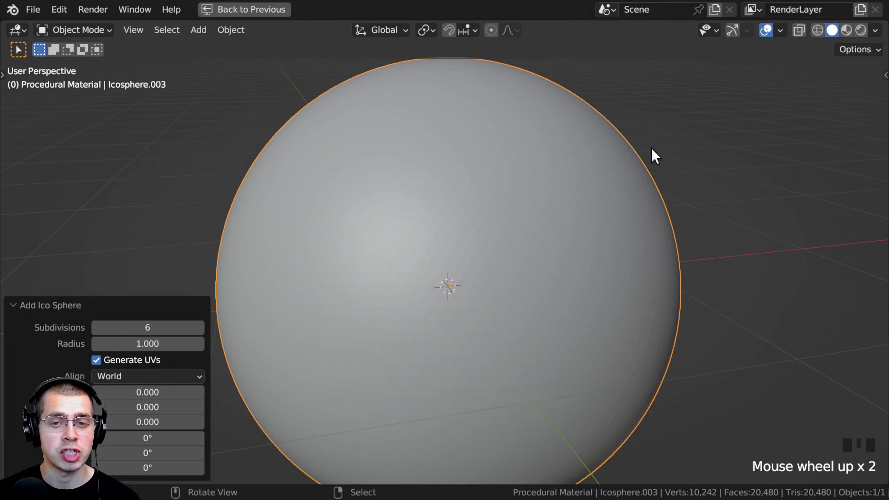
{"action": "middle_click_drag", "start_coordinate": [338, 193], "coordinate": [330, 183], "text": "shift"}
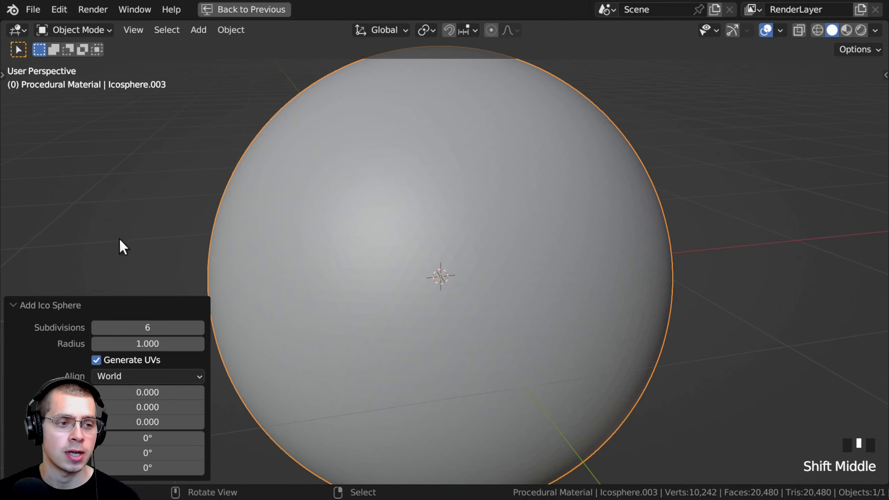
{"action": "left_click", "coordinate": [23, 301]}
{"action": "scroll", "coordinate": [425, 196], "scroll_direction": "down", "scroll_amount": 2}
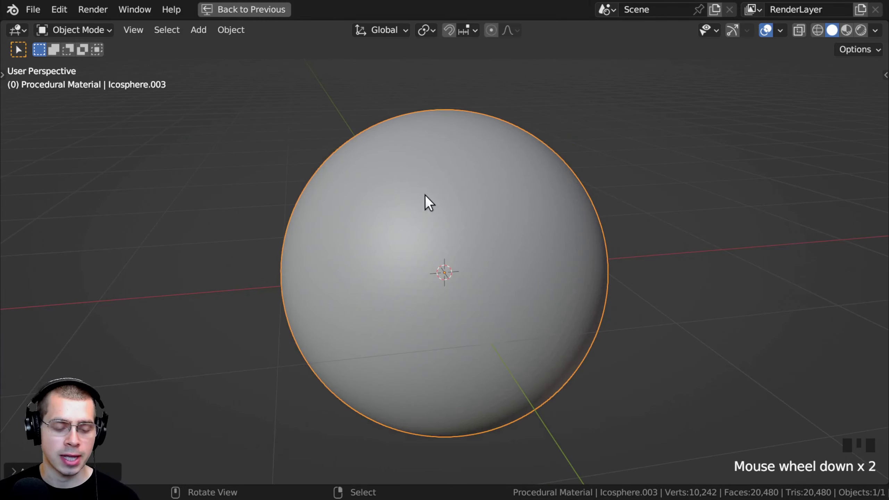
{"action": "middle_click_drag", "start_coordinate": [425, 194], "coordinate": [422, 163]}
{"action": "right_click", "coordinate": [421, 127]}
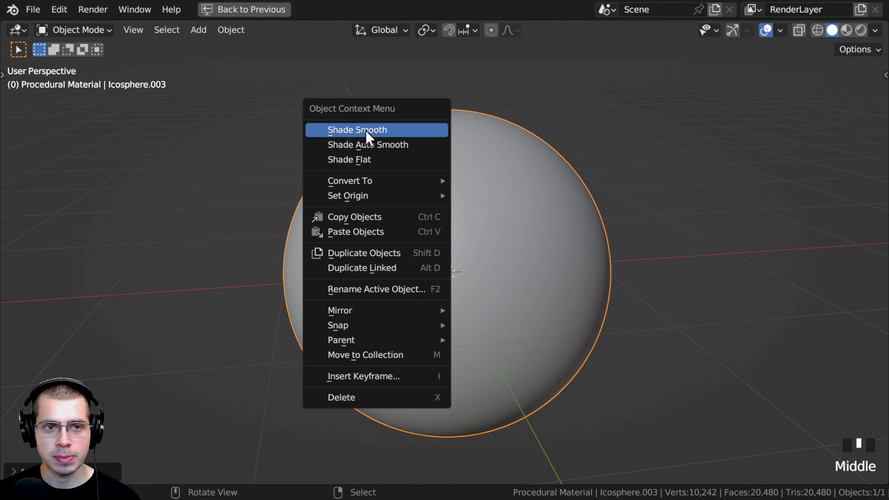
{"action": "left_click", "coordinate": [365, 130]}
- Scale the ico sphere uniformly by 0.18 and frame it in the viewport
{"action": "middle_click_drag", "start_coordinate": [456, 223], "coordinate": [370, 244]}
{"action": "scroll", "coordinate": [609, 152], "scroll_direction": "down", "scroll_amount": 2}
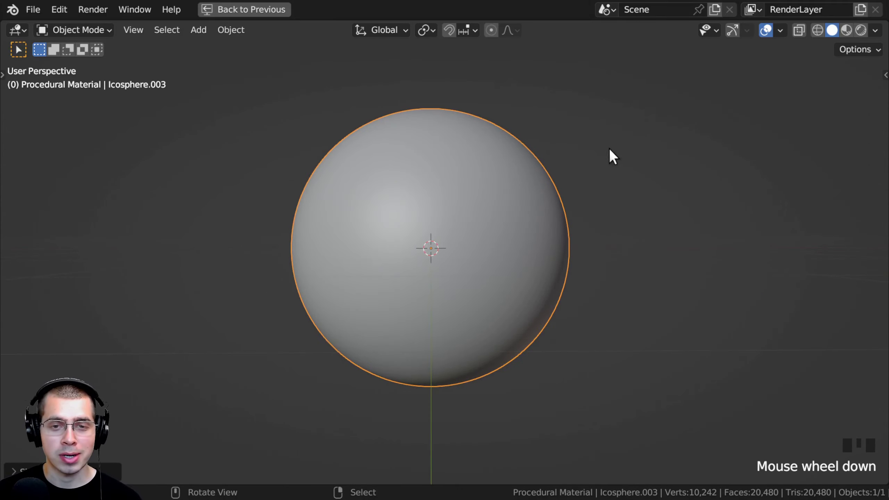
{"action": "middle_click_drag", "start_coordinate": [609, 153], "coordinate": [544, 137]}
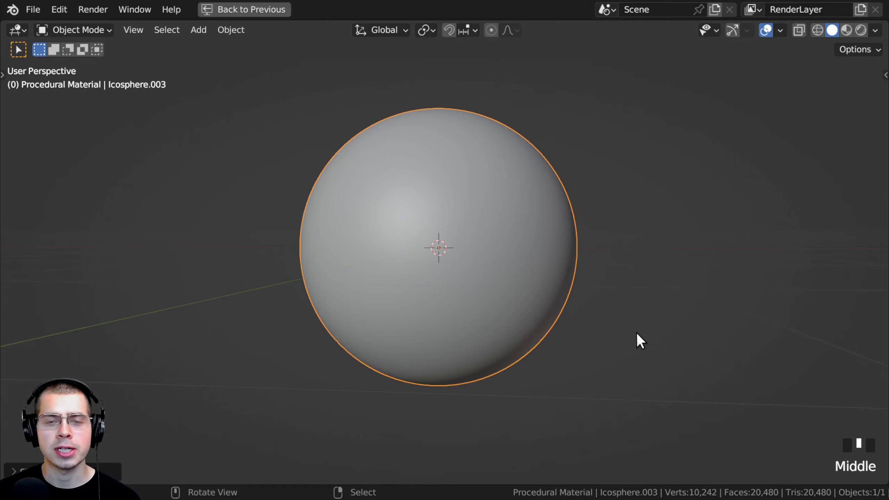
{"action": "middle_click_drag", "start_coordinate": [637, 334], "coordinate": [586, 357], "text": "shift"}
{"action": "scroll", "coordinate": [547, 189], "scroll_direction": "down", "scroll_amount": 3}
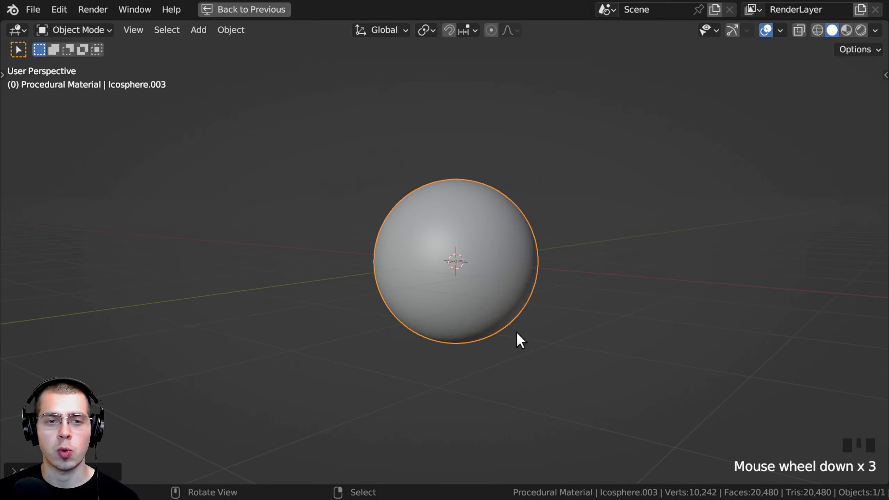
{"action": "scroll", "coordinate": [581, 260], "scroll_direction": "up", "scroll_amount": 2}
{"action": "middle_click_drag", "start_coordinate": [578, 246], "coordinate": [574, 267]}
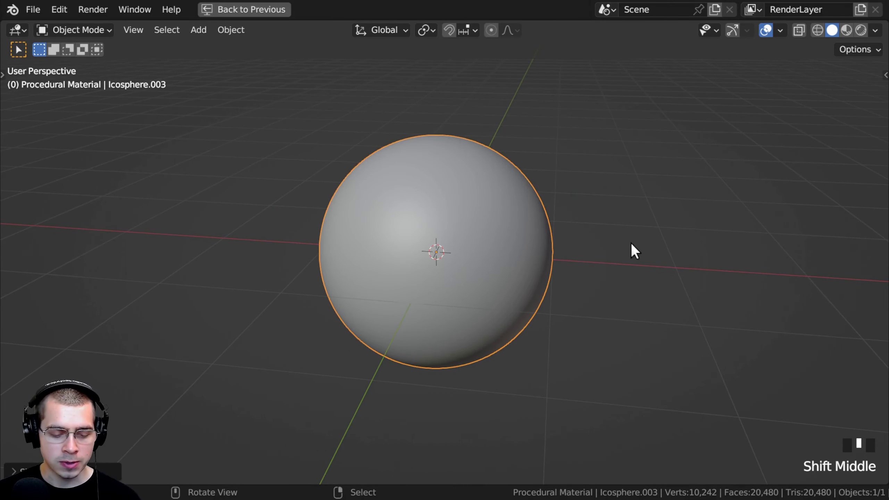
{"action": "key", "text": "s"}
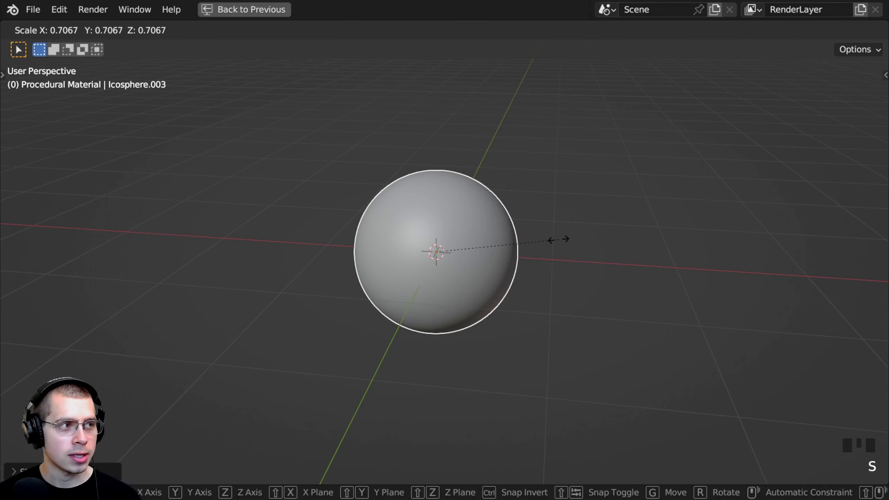
{"action": "type", "text": ".18"}
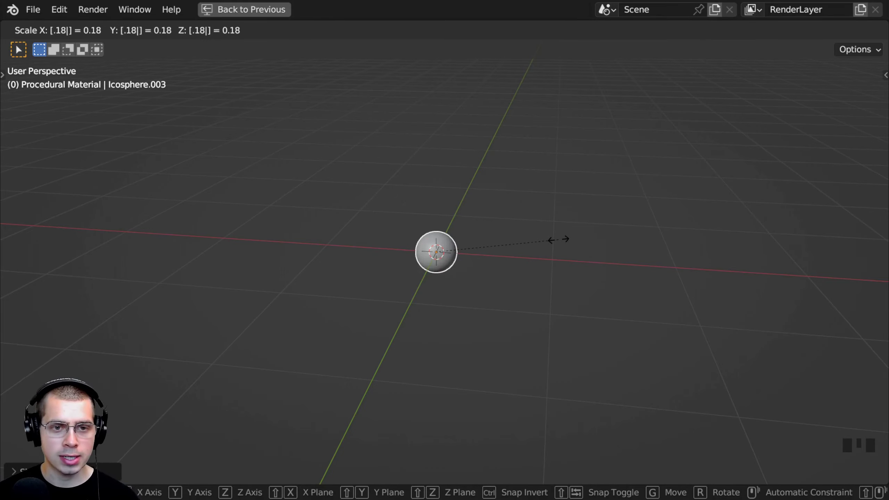
{"action": "key", "text": "Return"}
{"action": "key", "text": "KP_Decimal"}
{"action": "scroll", "coordinate": [462, 211], "scroll_direction": "down", "scroll_amount": 2}
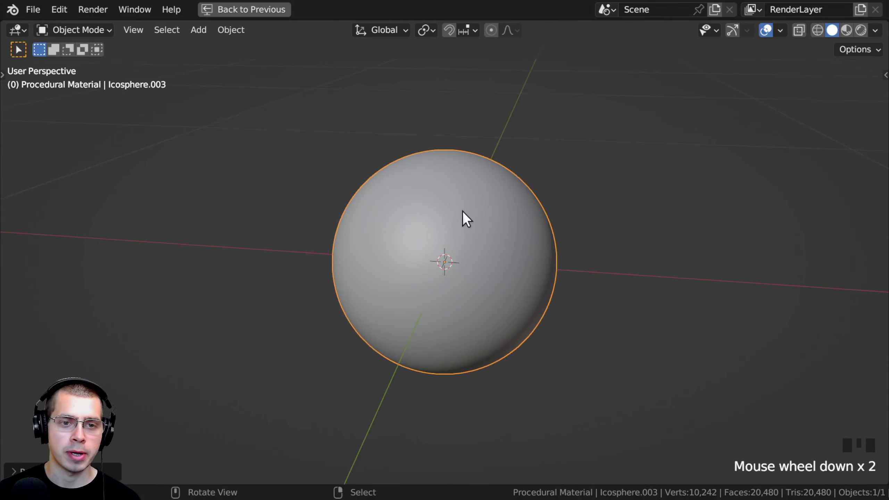
- Apply the ico sphere's scale
{"action": "middle_click_drag", "start_coordinate": [462, 211], "coordinate": [461, 206]}
{"action": "key", "text": "ctrl+a"}
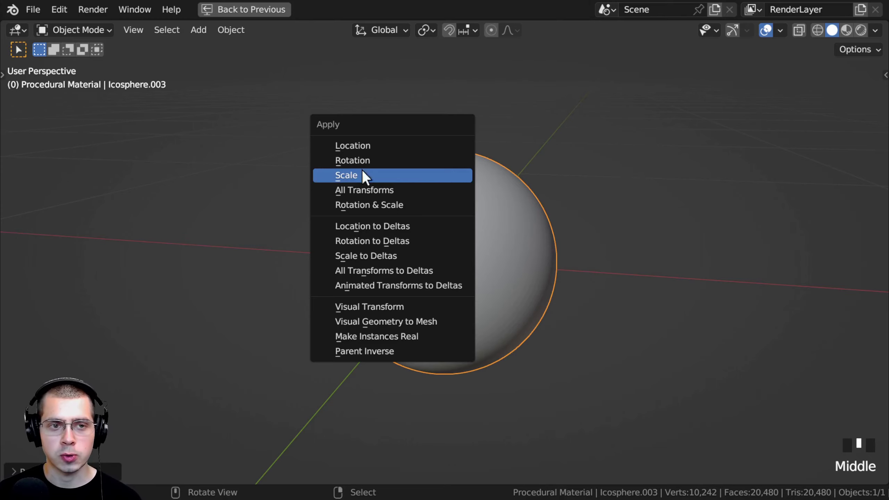
{"action": "left_click", "coordinate": [333, 179]}
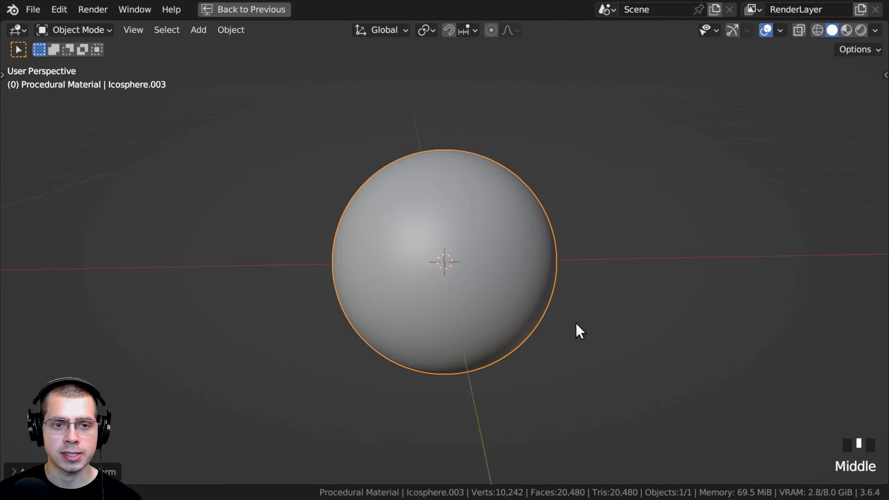
- Add a second ico sphere at the world origin with 2 subdivisions
{"action": "middle_click_drag", "start_coordinate": [544, 317], "coordinate": [498, 150]}
{"action": "middle_click_drag", "start_coordinate": [499, 151], "coordinate": [493, 138], "text": "shift"}
{"action": "middle_click_drag", "start_coordinate": [421, 247], "coordinate": [456, 220]}
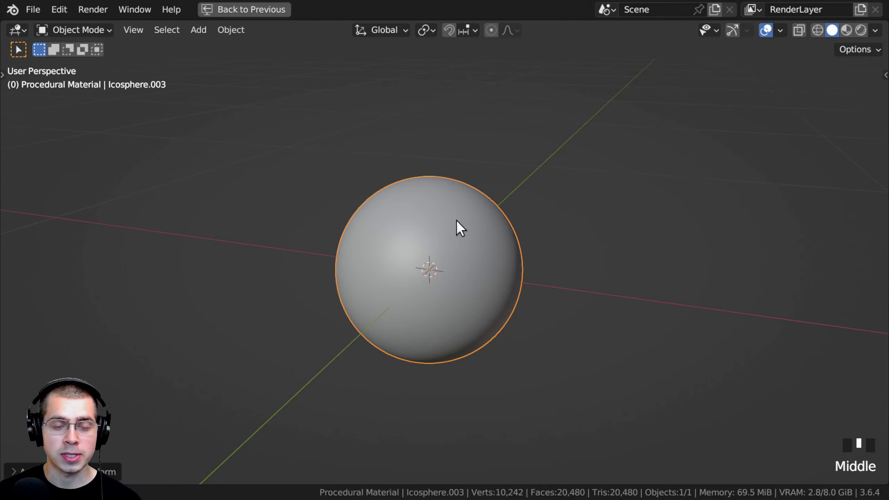
{"action": "key", "text": "shift+a"}
{"action": "mouse_move", "coordinate": [442, 162]}
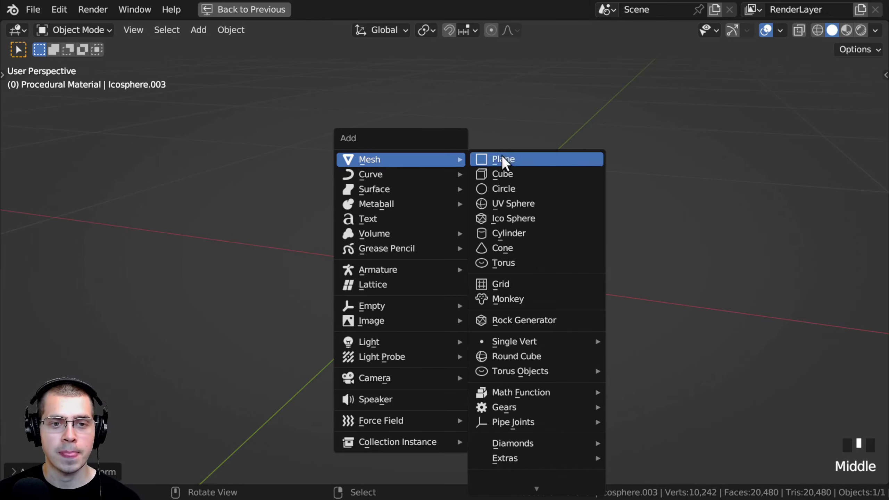
{"action": "left_click", "coordinate": [515, 217]}
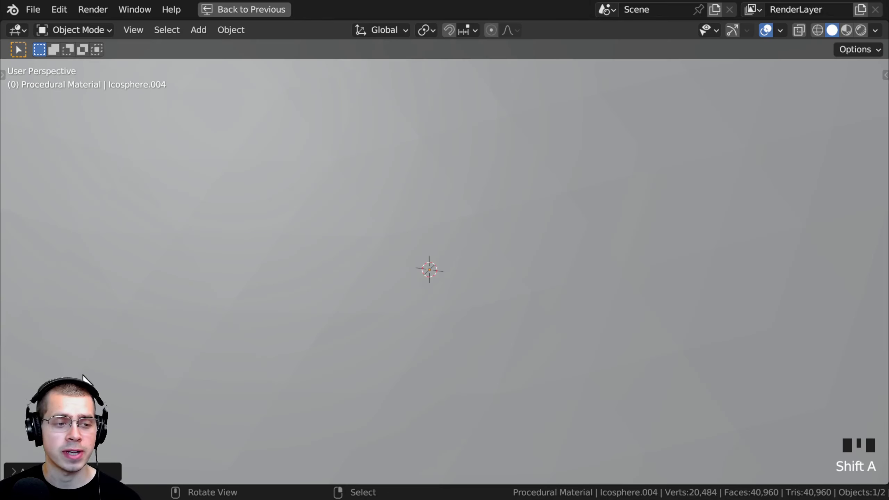
{"action": "left_click", "coordinate": [12, 471]}
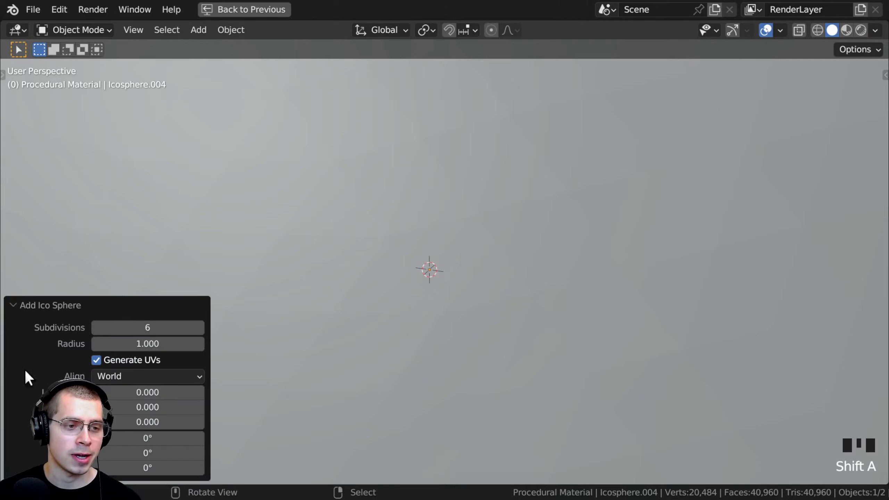
{"action": "left_click", "coordinate": [127, 327]}
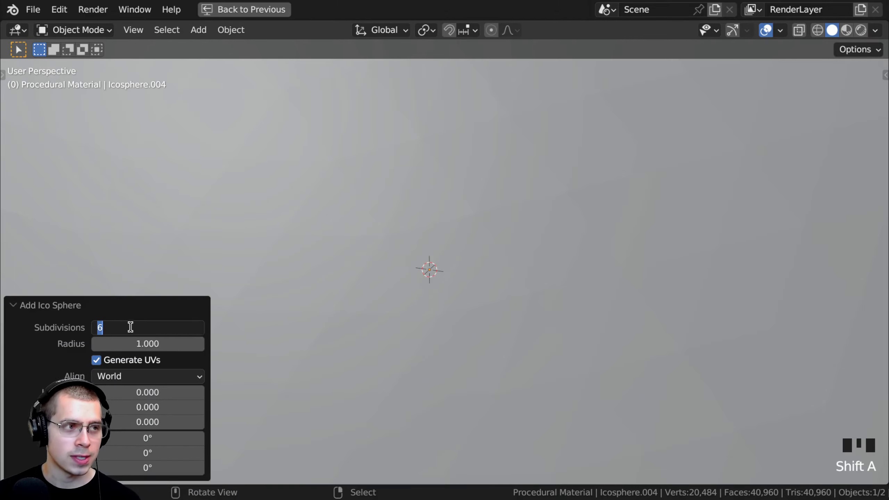
{"action": "double_click", "coordinate": [117, 272]}
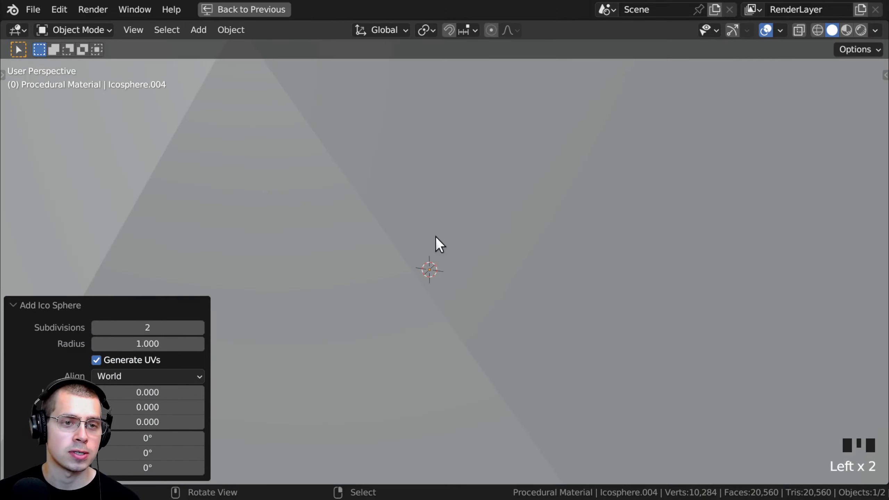
- Collapse the creation settings and scale the new low-poly ico sphere uniformly by 0.07
{"action": "scroll", "coordinate": [436, 244], "scroll_direction": "down", "scroll_amount": 8}
{"action": "middle_click_drag", "start_coordinate": [515, 231], "coordinate": [461, 297]}
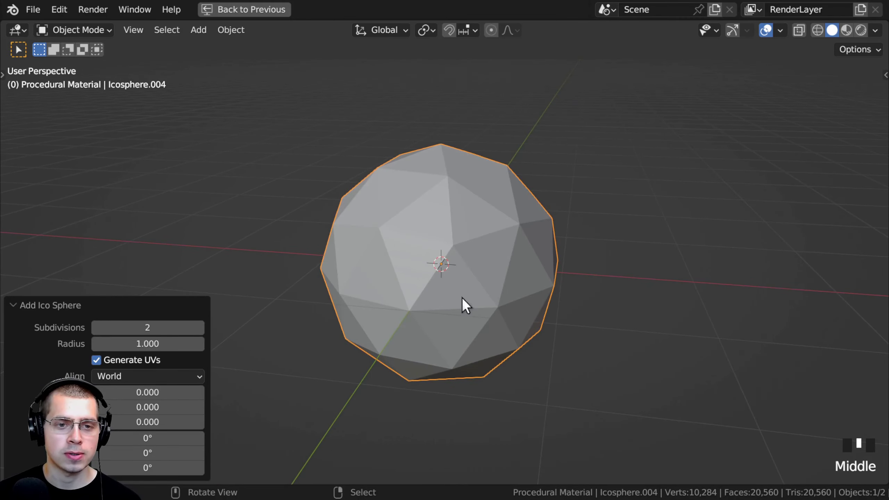
{"action": "left_click", "coordinate": [13, 302]}
{"action": "middle_click_drag", "start_coordinate": [411, 301], "coordinate": [550, 283]}
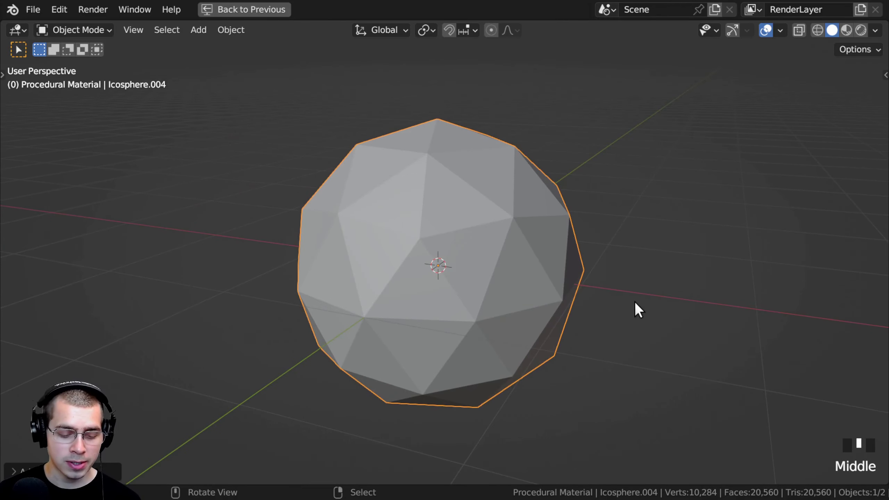
{"action": "type", "text": "s"}
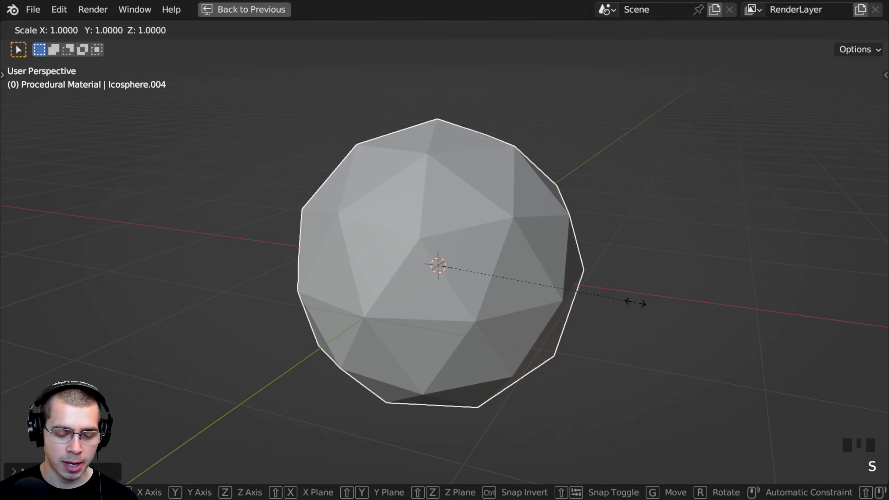
{"action": "type", "text": ".07"}
{"action": "left_click", "coordinate": [635, 301]}
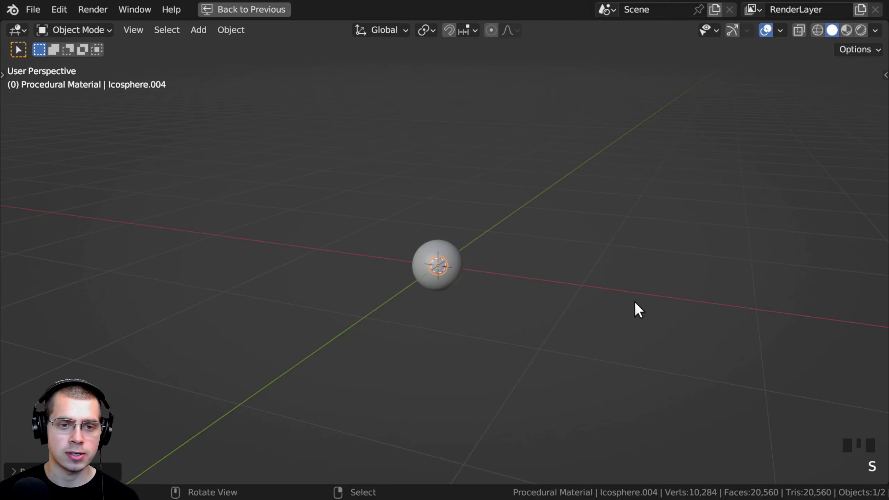
- Move the small low-poly sphere out of the large sphere, placing it behind and slightly above it
{"action": "middle_click_drag", "start_coordinate": [634, 301], "coordinate": [470, 268]}
{"action": "scroll", "coordinate": [264, 314], "scroll_direction": "up", "scroll_amount": 3}
{"action": "key", "text": "g"}
{"action": "key", "text": "g"}
{"action": "left_click", "coordinate": [343, 275]}
{"action": "key", "text": "g"}
{"action": "left_click", "coordinate": [335, 225]}
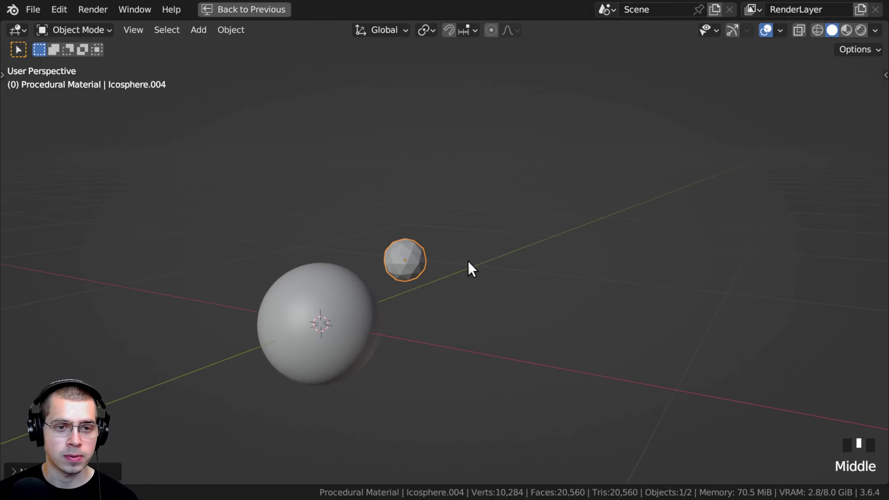
- Apply the small ico sphere's scale and shade it smooth
{"action": "scroll", "coordinate": [471, 268], "scroll_direction": "up", "scroll_amount": 3}
{"action": "middle_click_drag", "start_coordinate": [471, 205], "coordinate": [470, 172], "text": "shift"}
{"action": "key", "text": "ctrl+a"}
{"action": "left_click", "coordinate": [397, 178]}
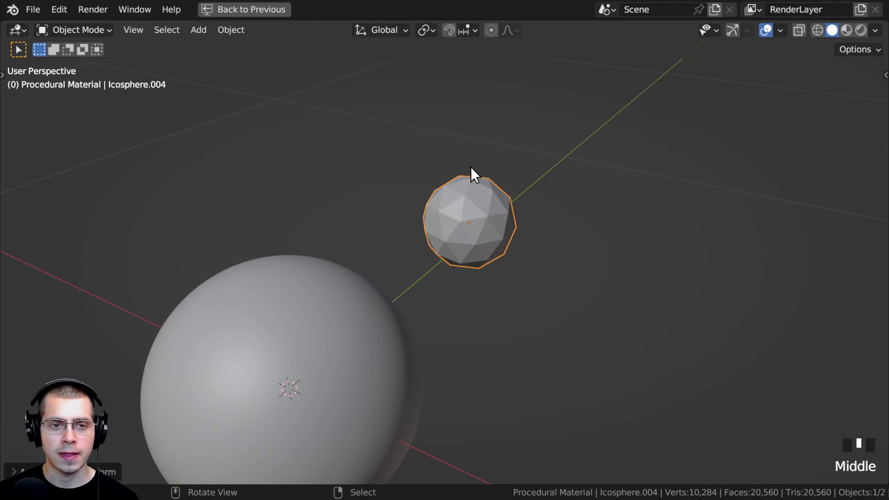
{"action": "right_click", "coordinate": [414, 168]}
{"action": "left_click", "coordinate": [438, 169]}
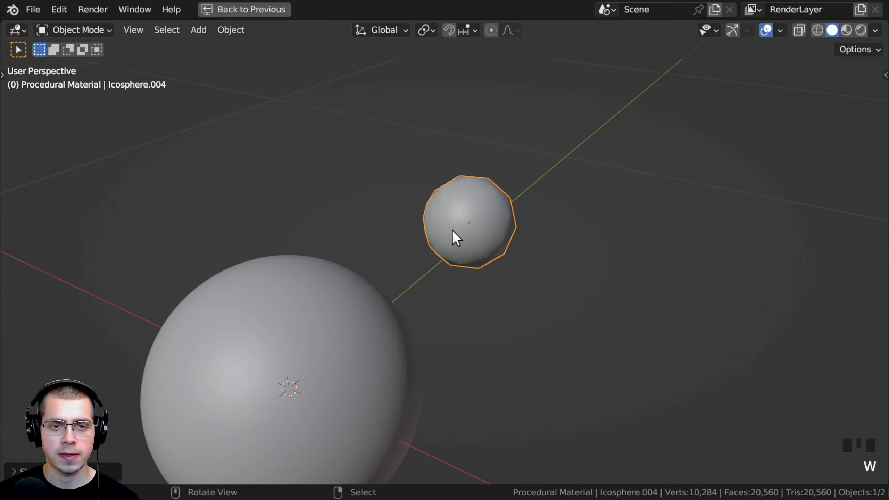
- Shift the small sphere aside and duplicate it, scaling the copy down to about a third of its size
{"action": "middle_click_drag", "start_coordinate": [452, 235], "coordinate": [543, 232]}
{"action": "key", "text": "g"}
{"action": "left_click", "coordinate": [527, 209]}
{"action": "key", "text": "shift+d"}
{"action": "left_click", "coordinate": [418, 182]}
{"action": "key", "text": "s"}
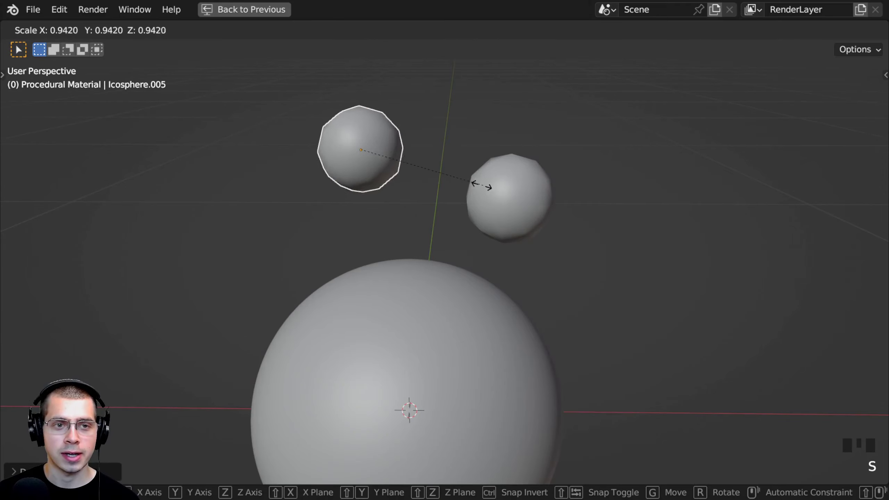
{"action": "left_click", "coordinate": [415, 168]}
- Reposition the two small spheres behind the large one and apply the smallest sphere's scale
{"action": "right_click", "coordinate": [480, 178]}
{"action": "key", "text": "g"}
{"action": "left_click", "coordinate": [486, 177]}
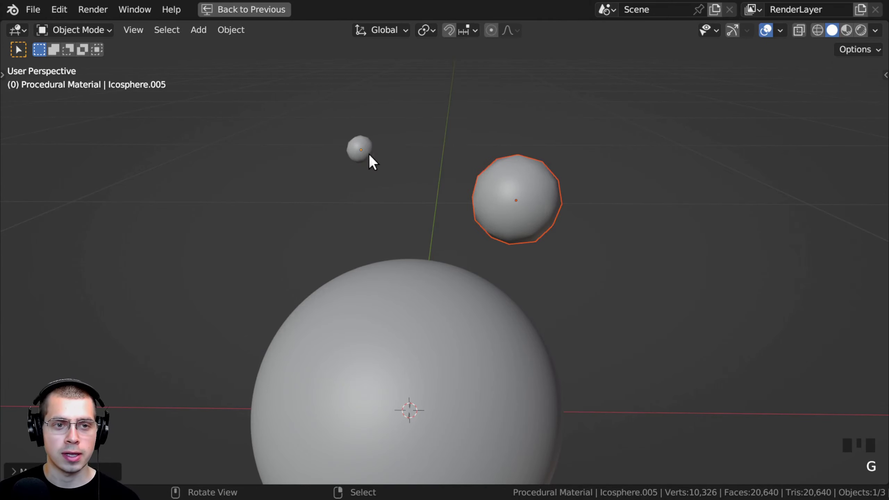
{"action": "right_click", "coordinate": [369, 155]}
{"action": "key", "text": "g"}
{"action": "left_click", "coordinate": [403, 157]}
{"action": "key", "text": "ctrl+a"}
{"action": "left_click", "coordinate": [384, 156]}
- Enlarge the smallest sphere to roughly half the medium sphere's width and apply its scale
{"action": "key", "text": "s"}
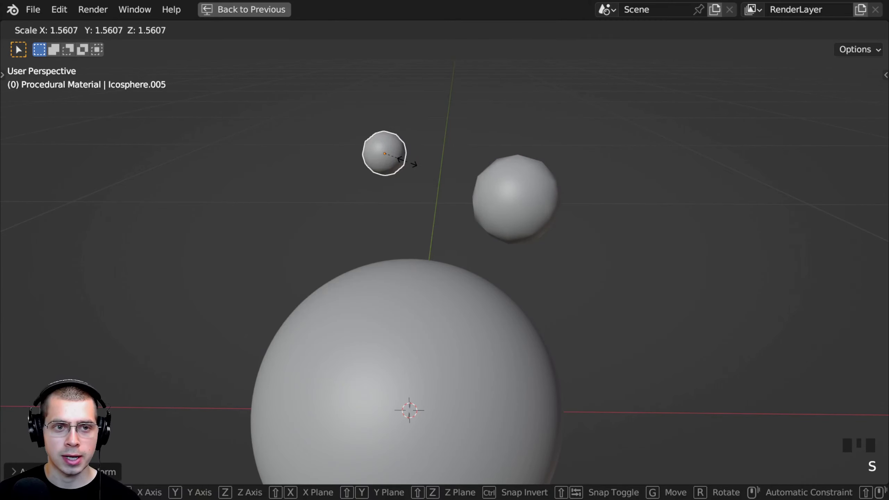
{"action": "left_click", "coordinate": [413, 160]}
{"action": "key", "text": "g"}
{"action": "left_click", "coordinate": [415, 157]}
{"action": "key", "text": "ctrl+a"}
{"action": "left_click", "coordinate": [415, 156]}
- Move the smallest sphere closer to the medium sphere
{"action": "middle_click_drag", "start_coordinate": [416, 155], "coordinate": [442, 157]}
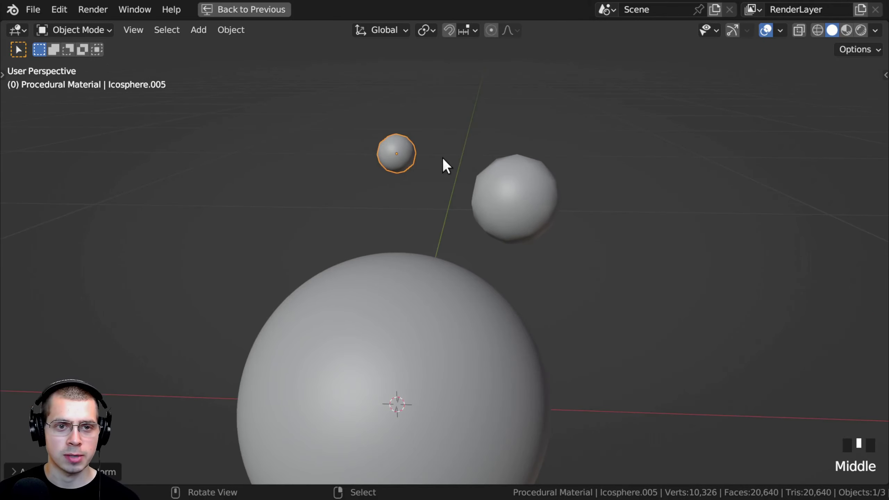
{"action": "key", "text": "g"}
{"action": "left_click", "coordinate": [458, 157]}
{"action": "key", "text": "s"}
{"action": "middle_click_drag", "start_coordinate": [458, 59], "coordinate": [458, 100], "text": "shift"}
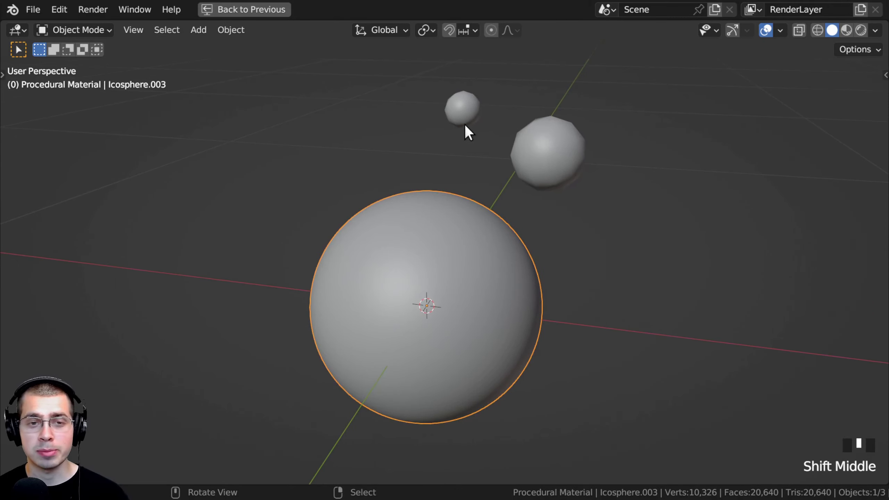
- Return to the full layout with a wider properties editor and give the large sphere a Subdivision modifier with viewport and render levels of 1
{"action": "right_click", "coordinate": [465, 125]}
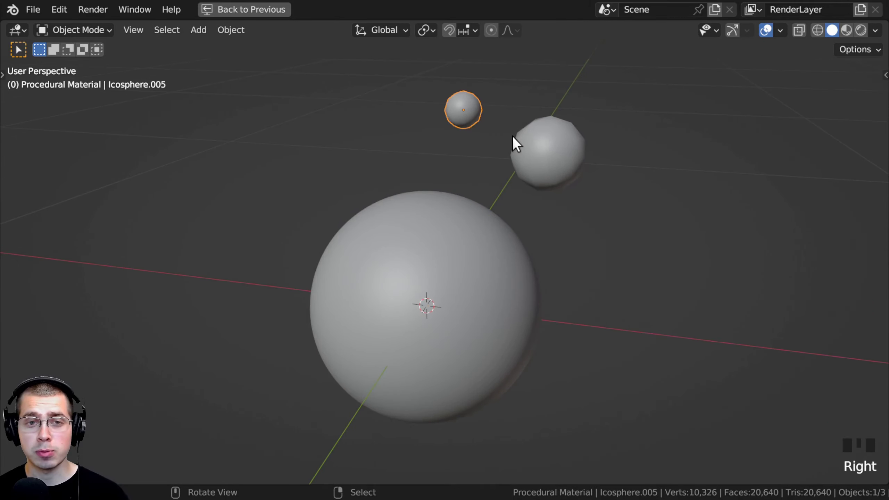
{"action": "right_click", "coordinate": [462, 233]}
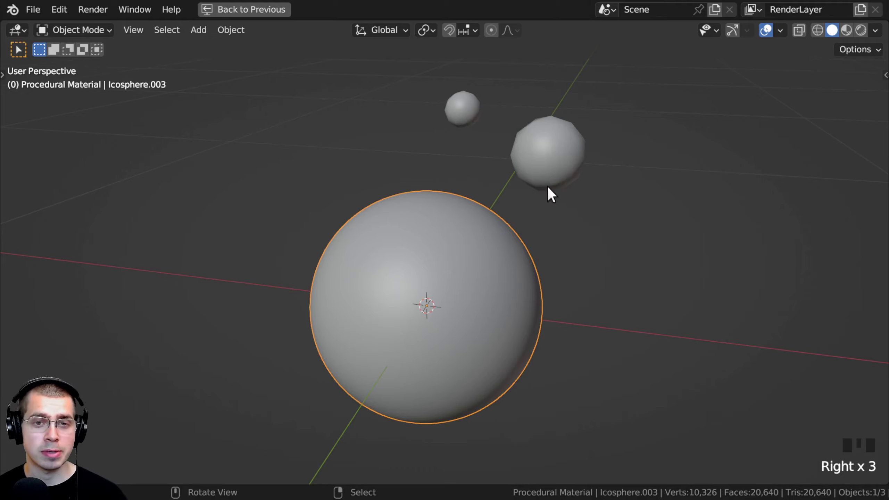
{"action": "middle_click_drag", "start_coordinate": [547, 186], "coordinate": [532, 202], "text": "shift"}
{"action": "key", "text": "g"}
{"action": "right_click", "coordinate": [454, 237]}
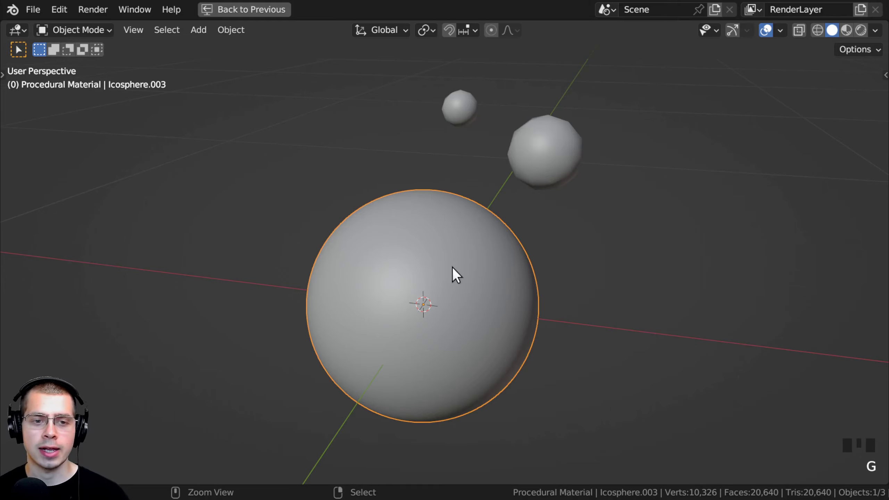
{"action": "left_click", "coordinate": [255, 8]}
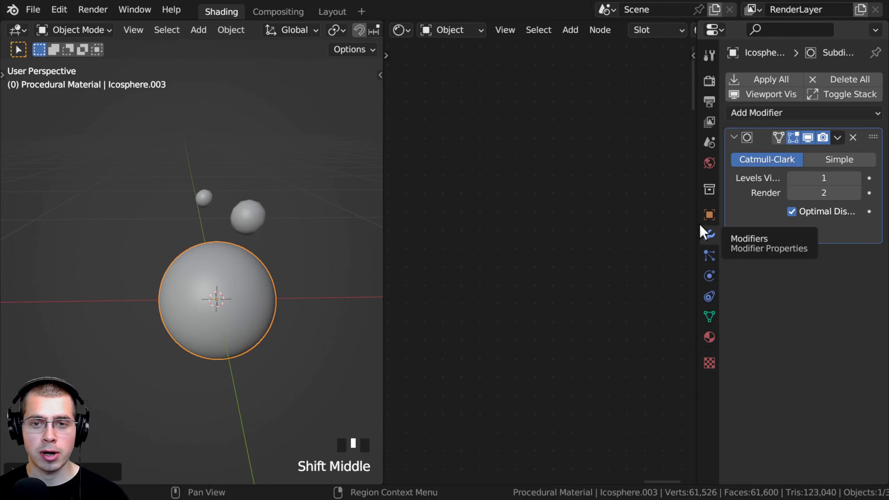
{"action": "left_click_drag", "start_coordinate": [697, 225], "coordinate": [640, 217]}
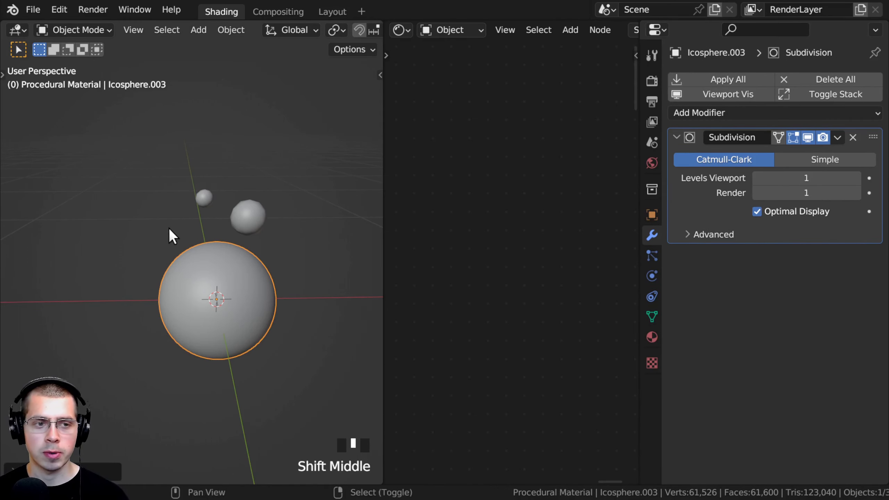
- Add a Subdivision modifier to the medium sphere with viewport and render levels of 3
{"action": "middle_click_drag", "start_coordinate": [171, 236], "coordinate": [263, 222]}
{"action": "right_click", "coordinate": [266, 230]}
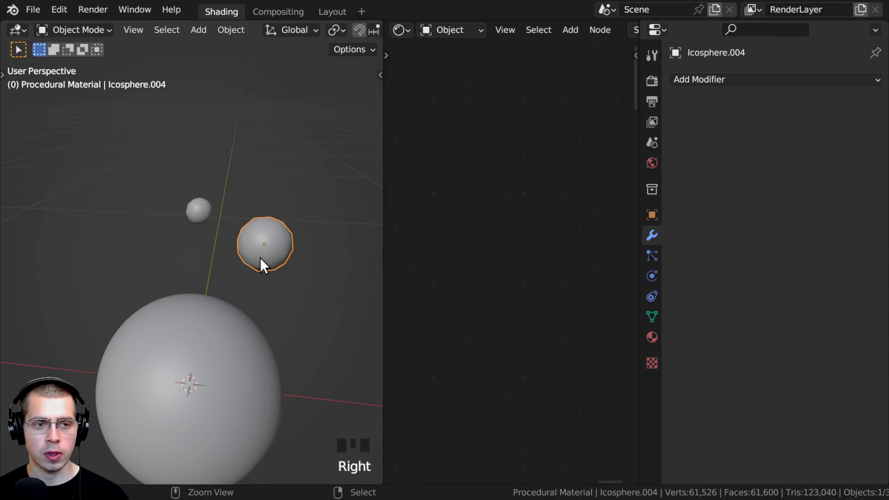
{"action": "key", "text": "ctrl+3"}
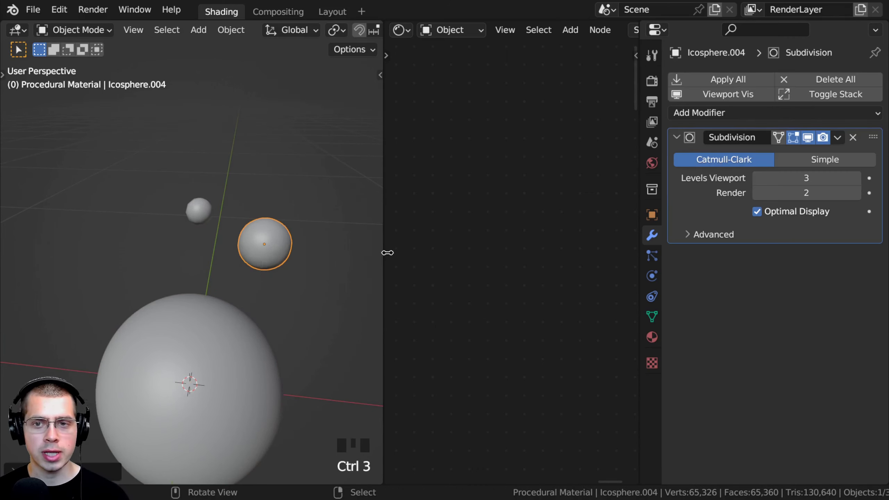
{"action": "left_click", "coordinate": [856, 194]}
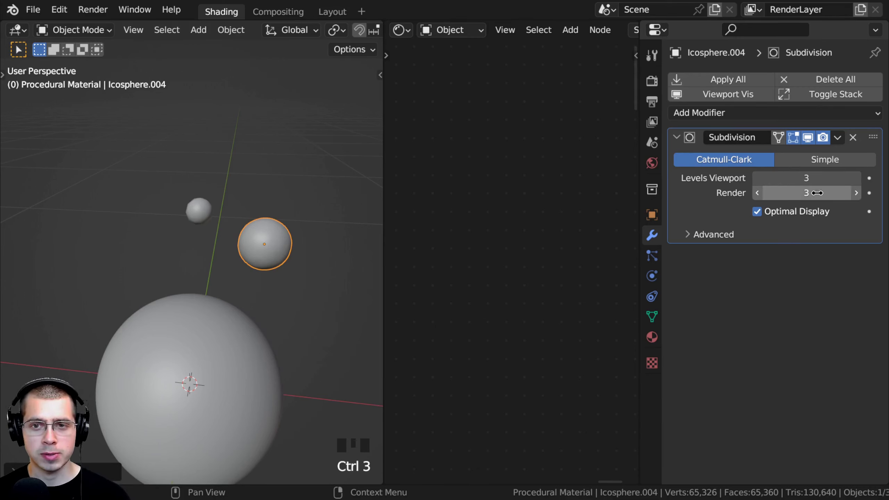
- Add a Subdivision modifier with a viewport level of 3 to the smallest sphere
{"action": "right_click", "coordinate": [213, 212]}
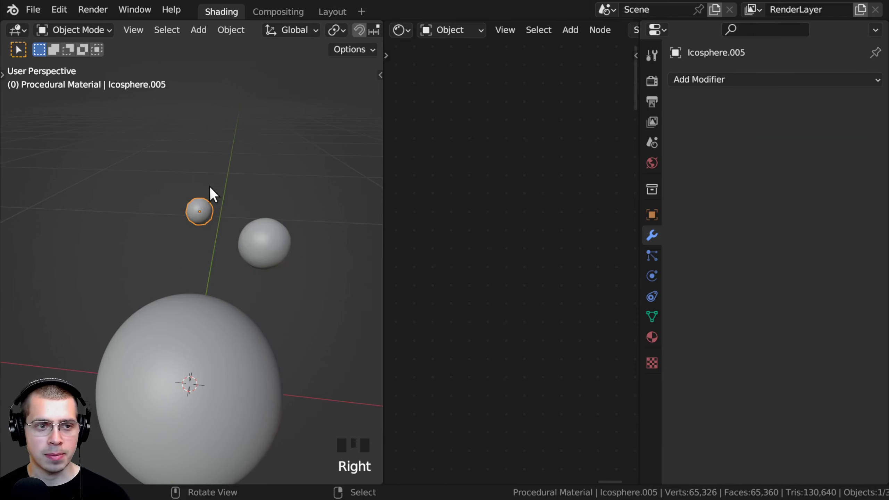
{"action": "key", "text": "ctrl+3"}
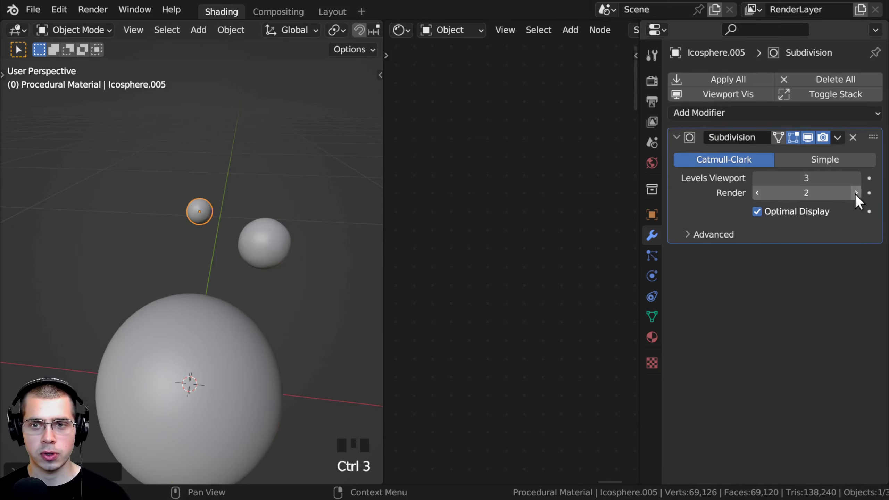
{"action": "left_click", "coordinate": [250, 239]}
- Select all three spheres in the maximized viewport and enter Edit Mode on them together
{"action": "middle_click_drag", "start_coordinate": [251, 240], "coordinate": [232, 169], "text": "shift"}
{"action": "key", "text": "a"}
{"action": "key", "text": "alt+a"}
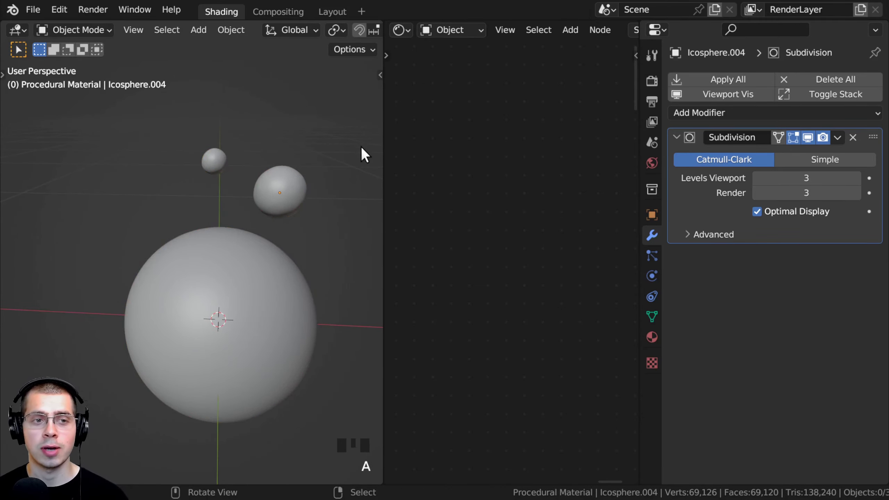
{"action": "key", "text": "ctrl+space"}
{"action": "scroll", "coordinate": [565, 242], "scroll_direction": "down", "scroll_amount": 2}
{"action": "left_click_drag", "start_coordinate": [534, 109], "coordinate": [406, 308]}
{"action": "middle_click_drag", "start_coordinate": [449, 229], "coordinate": [453, 240]}
{"action": "key", "text": "Tab"}
{"action": "scroll", "coordinate": [470, 211], "scroll_direction": "down", "scroll_amount": 1}
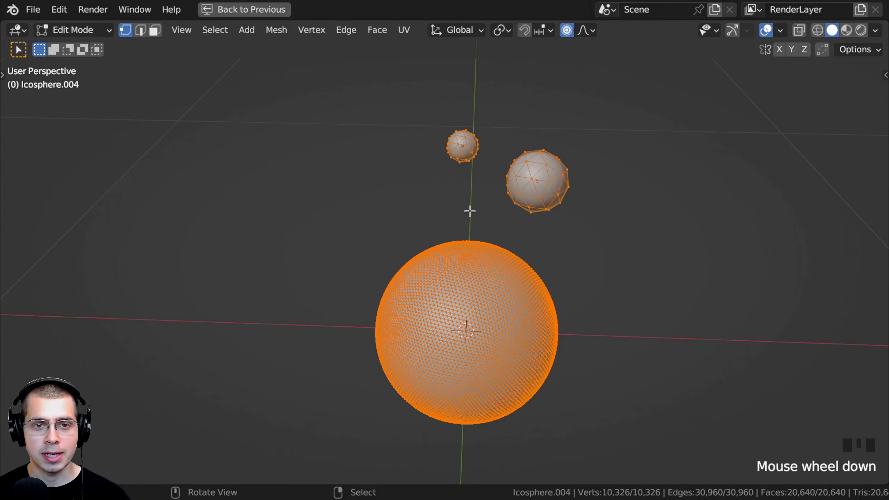
- Try to flatten the large sphere's underside by moving a bottom vertex upward with smooth proportional editing
{"action": "middle_click_drag", "start_coordinate": [470, 211], "coordinate": [468, 256]}
{"action": "middle_click_drag", "start_coordinate": [691, 100], "coordinate": [690, 149]}
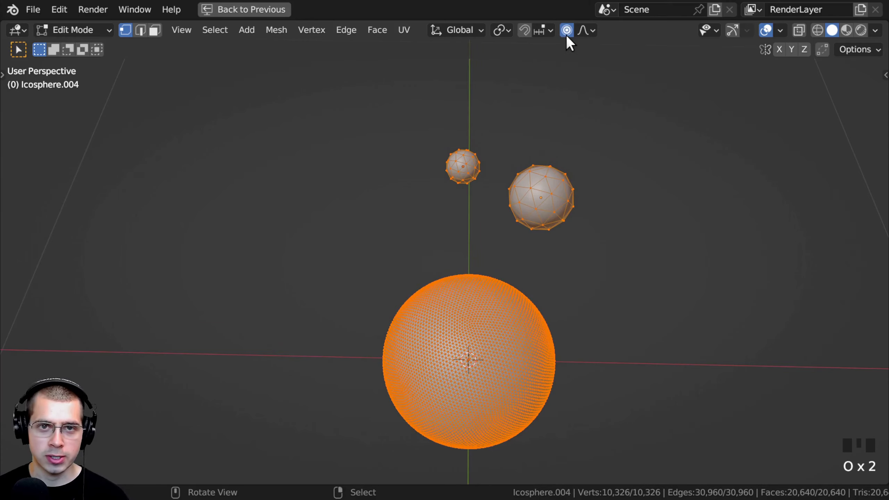
{"action": "middle_click_drag", "start_coordinate": [454, 301], "coordinate": [443, 238], "text": "shift"}
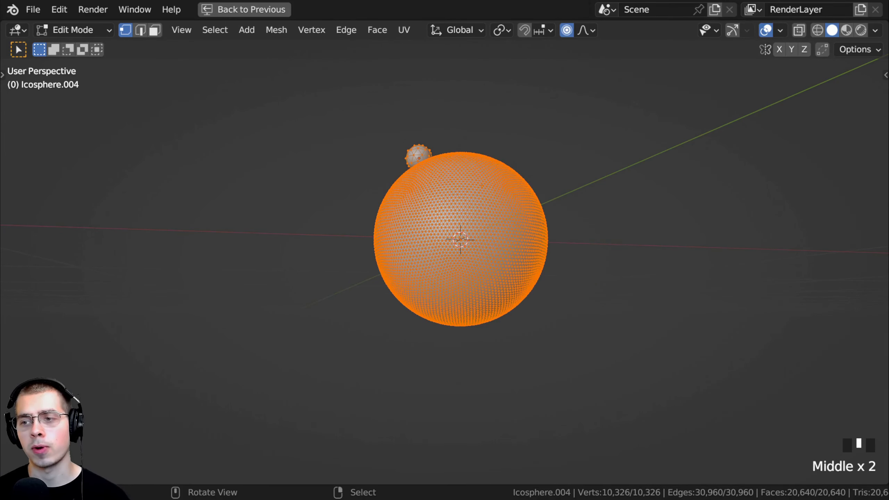
{"action": "middle_click_drag", "start_coordinate": [484, 289], "coordinate": [424, 337]}
{"action": "left_click", "coordinate": [462, 286]}
{"action": "key", "text": "g"}
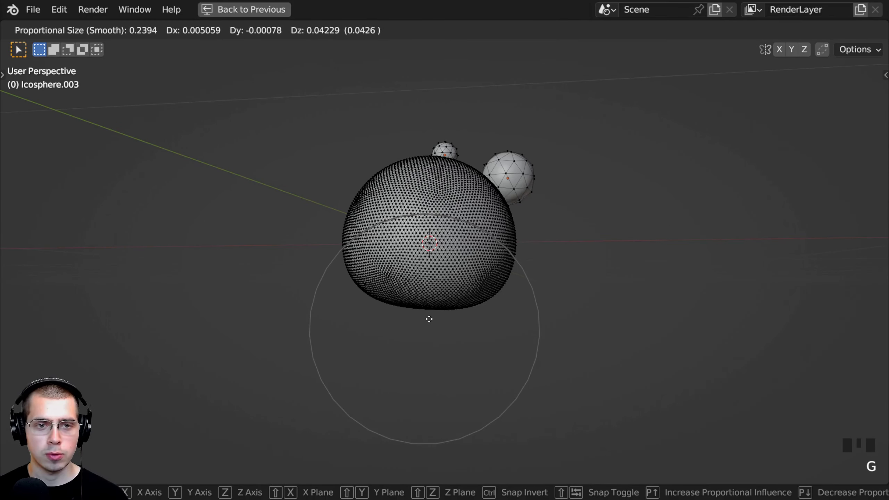
{"action": "scroll", "coordinate": [429, 318], "scroll_direction": "down", "scroll_amount": 3}
{"action": "left_click", "coordinate": [433, 310]}
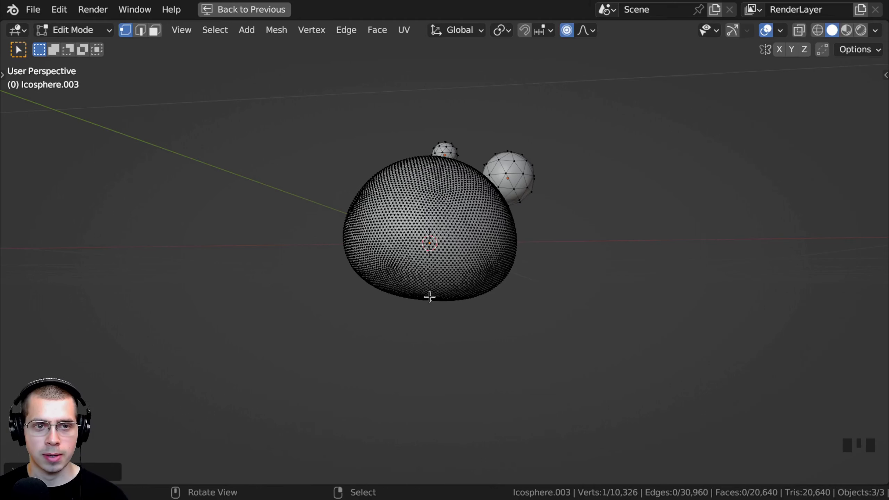
- Flatten the large sphere's underside with a proportional move using an influence of about 0.32, and return to the maximized viewport
{"action": "key", "text": "ctrl+space"}
{"action": "key", "text": "g"}
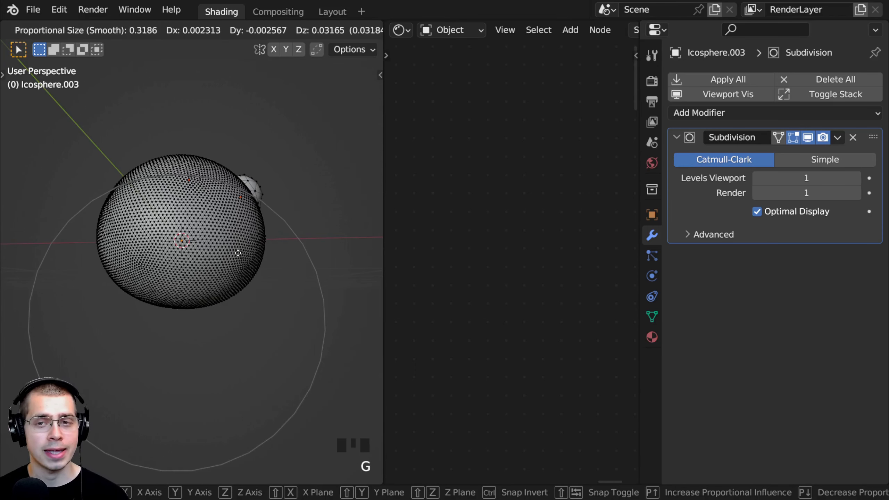
{"action": "left_click", "coordinate": [326, 246]}
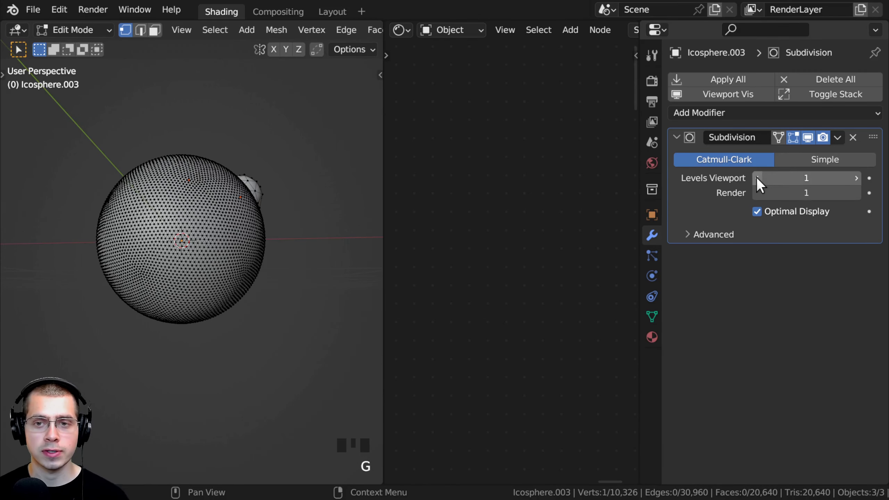
{"action": "left_click", "coordinate": [755, 178]}
{"action": "middle_click_drag", "start_coordinate": [350, 224], "coordinate": [210, 222]}
{"action": "key", "text": "g"}
{"action": "left_click", "coordinate": [272, 240]}
{"action": "key", "text": "ctrl+space"}
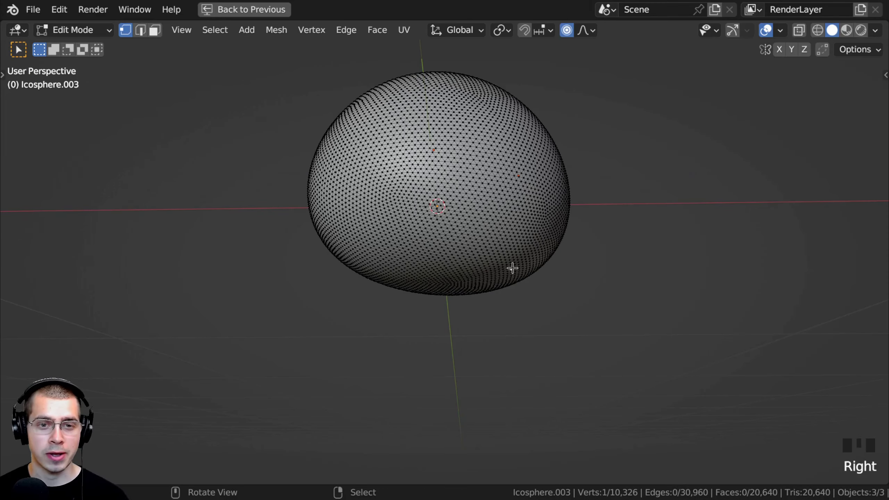
- Nudge a vertex on the lower flank of the large rock with proportional editing
{"action": "key", "text": "g"}
{"action": "right_click", "coordinate": [420, 267]}
{"action": "middle_click_drag", "start_coordinate": [420, 268], "coordinate": [502, 268]}
{"action": "key", "text": "g"}
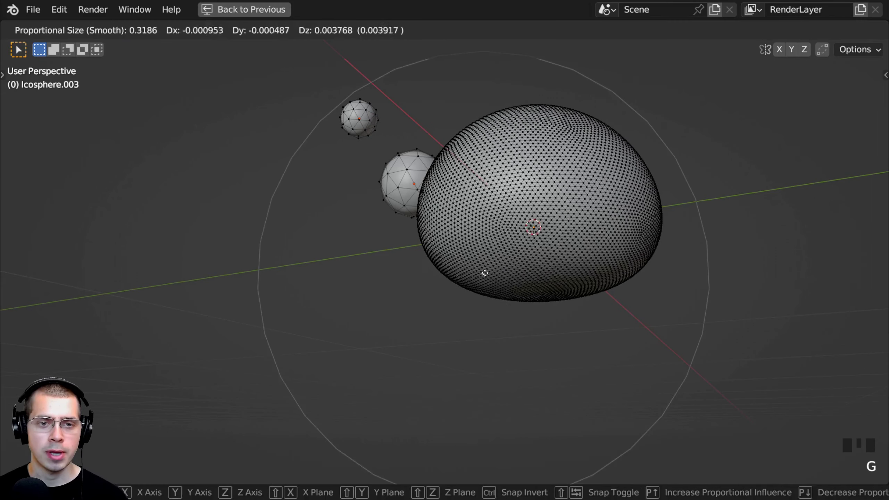
{"action": "scroll", "coordinate": [484, 268], "scroll_direction": "up", "scroll_amount": 10}
{"action": "right_click", "coordinate": [512, 278]}
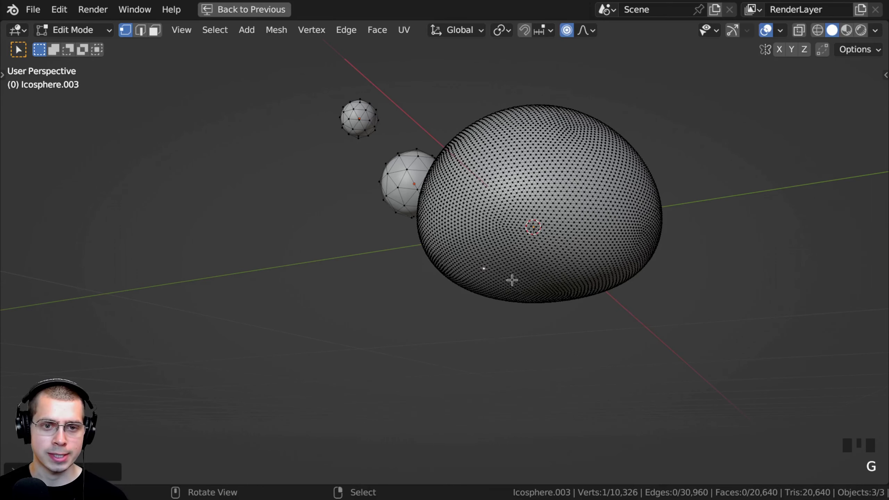
- Push in the lower edge of the large rock's underside with a smaller proportional influence of about 0.16
{"action": "key", "text": "g"}
{"action": "right_click", "coordinate": [512, 278]}
{"action": "scroll", "coordinate": [478, 268], "scroll_direction": "down", "scroll_amount": 3}
{"action": "middle_click_drag", "start_coordinate": [478, 268], "coordinate": [452, 324]}
{"action": "key", "text": "g"}
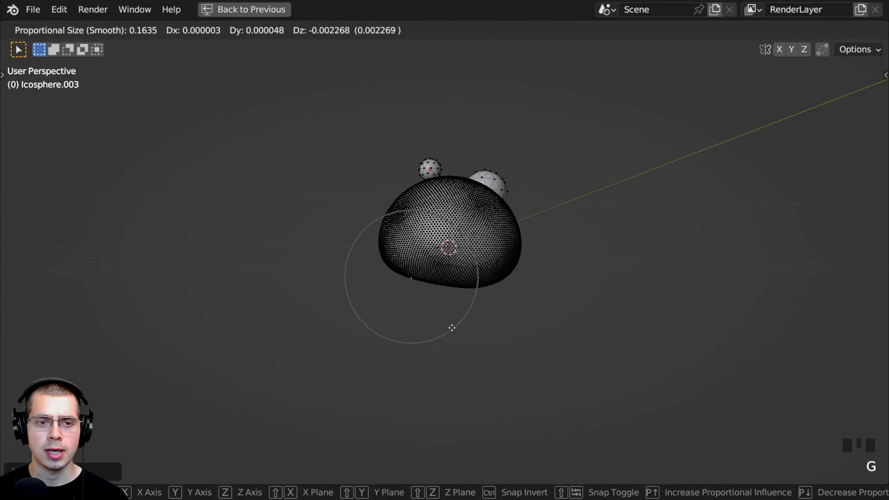
{"action": "left_click", "coordinate": [466, 318]}
- From above, pull one side of the large rock outward about 0.09 m with a proportional influence of about 0.29
{"action": "middle_click_drag", "start_coordinate": [542, 349], "coordinate": [557, 462]}
{"action": "scroll", "coordinate": [399, 334], "scroll_direction": "up", "scroll_amount": 1}
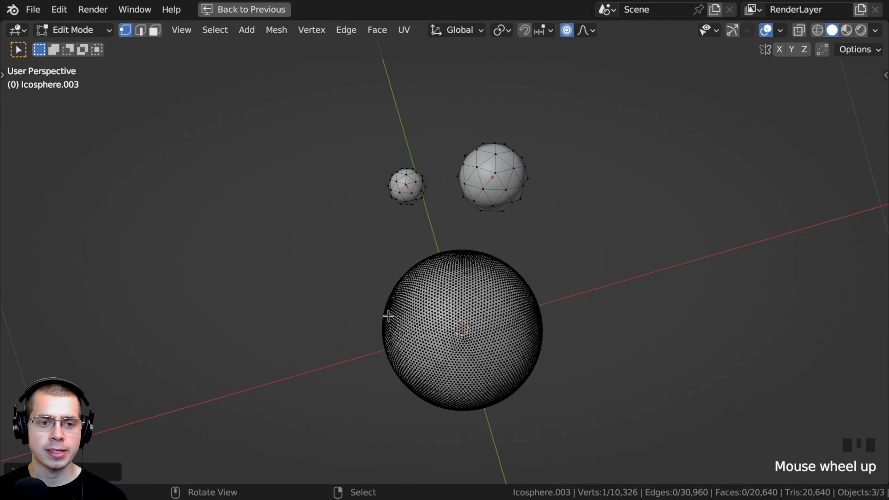
{"action": "left_click", "coordinate": [389, 317]}
{"action": "middle_click_drag", "start_coordinate": [384, 330], "coordinate": [371, 281], "text": "shift"}
{"action": "key", "text": "g"}
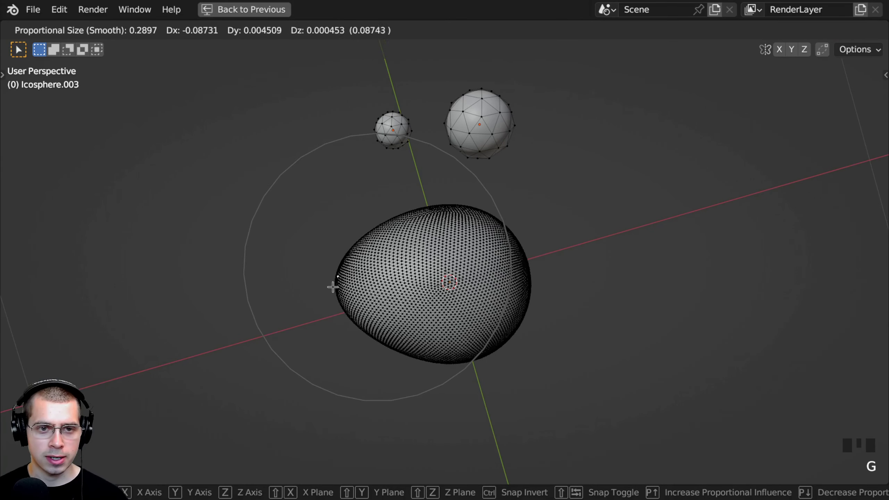
{"action": "left_click", "coordinate": [334, 285]}
- Shift two vertices on the large rock's side facing the small spheres to make its outline irregular
{"action": "right_click", "coordinate": [445, 213]}
{"action": "key", "text": "g"}
{"action": "left_click", "coordinate": [442, 212]}
{"action": "right_click", "coordinate": [385, 238]}
{"action": "key", "text": "g"}
{"action": "left_click", "coordinate": [388, 232]}
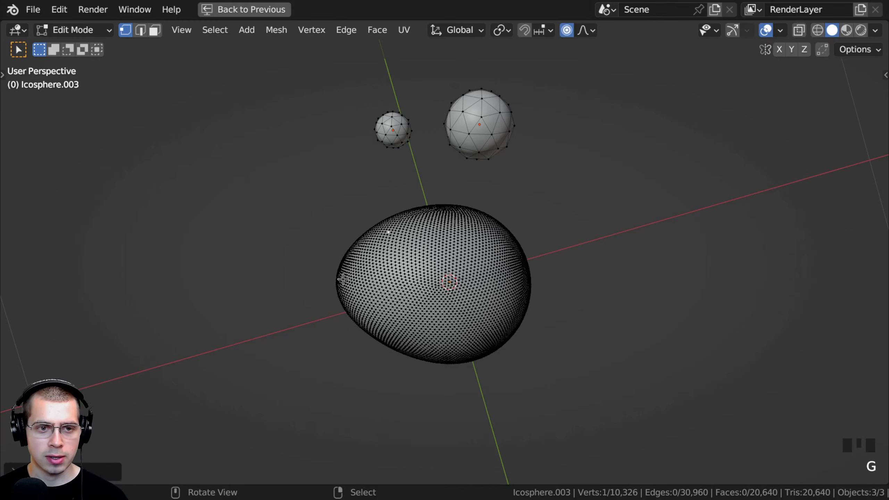
- Move vertices along the large rock's side away from the small spheres to round out its uneven shape
{"action": "right_click", "coordinate": [343, 279]}
{"action": "key", "text": "g"}
{"action": "right_click", "coordinate": [411, 357]}
{"action": "key", "text": "g"}
{"action": "left_click", "coordinate": [401, 363]}
{"action": "scroll", "coordinate": [486, 353], "scroll_direction": "up", "scroll_amount": 1}
{"action": "right_click", "coordinate": [501, 378]}
{"action": "key", "text": "g"}
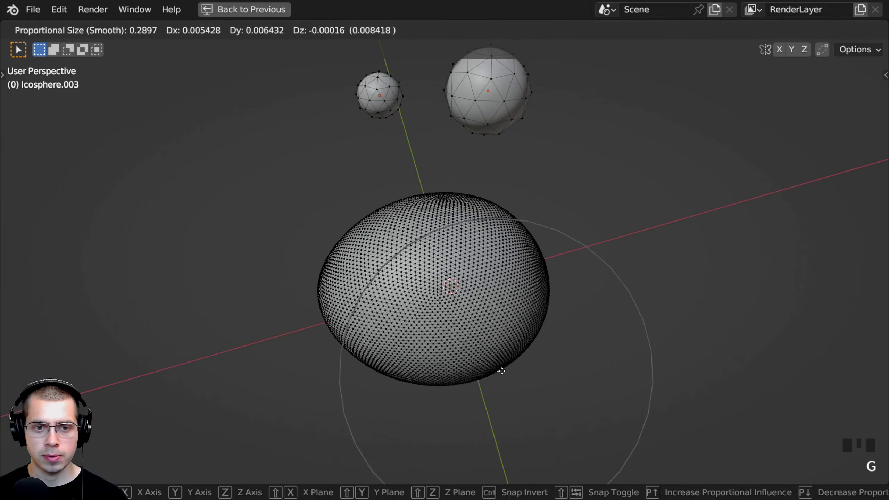
{"action": "left_click", "coordinate": [501, 370]}
- Stretch the medium sphere by moving one of its vertices outward with proportional editing
{"action": "middle_click_drag", "start_coordinate": [412, 215], "coordinate": [385, 184]}
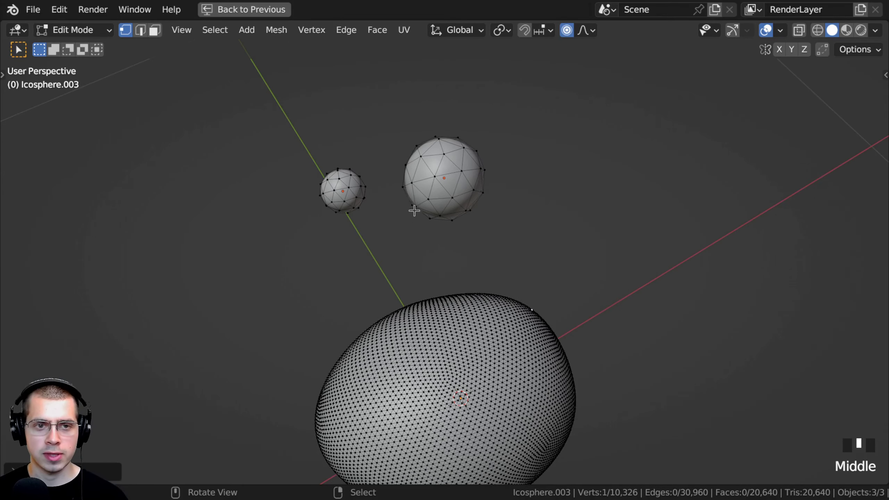
{"action": "right_click", "coordinate": [412, 211]}
{"action": "middle_click_drag", "start_coordinate": [461, 196], "coordinate": [435, 213]}
{"action": "right_click", "coordinate": [470, 182]}
{"action": "key", "text": "g"}
{"action": "scroll", "coordinate": [471, 164], "scroll_direction": "up", "scroll_amount": 3}
{"action": "left_click", "coordinate": [469, 163]}
- Pull vertices on another side of the medium sphere outward to give it an irregular rock shape
{"action": "middle_click_drag", "start_coordinate": [436, 213], "coordinate": [438, 241]}
{"action": "key", "text": "g"}
{"action": "left_click", "coordinate": [522, 265]}
{"action": "right_click", "coordinate": [505, 268]}
{"action": "key", "text": "g"}
{"action": "left_click", "coordinate": [516, 277]}
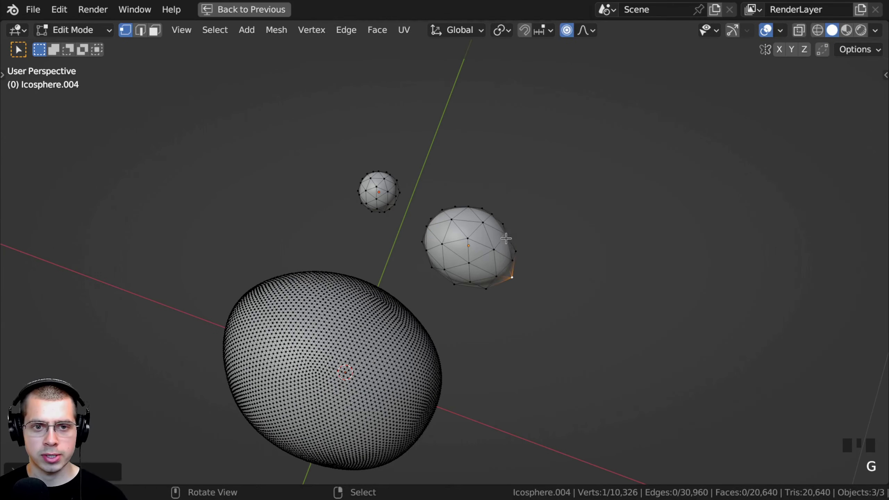
- Shape the smallest sphere with two small proportional vertex moves and return to Object Mode
{"action": "mouse_move", "coordinate": [358, 178]}
{"action": "middle_mouse_down", "text": "shift"}
{"action": "mouse_move", "coordinate": [384, 203]}
{"action": "mouse_move", "coordinate": [462, 167]}
{"action": "mouse_move", "coordinate": [466, 214]}
{"action": "mouse_move", "coordinate": [503, 224]}
{"action": "middle_mouse_up", "text": "shift"}
{"action": "right_click", "coordinate": [419, 234]}
{"action": "key", "text": "g"}
{"action": "left_click", "coordinate": [422, 240]}
{"action": "right_click", "coordinate": [427, 211]}
{"action": "key", "text": "g"}
{"action": "left_click", "coordinate": [424, 209]}
{"action": "key", "text": "Tab"}
- Select the camera, review the types of objects that can be added, and check the rock framing through the camera view
{"action": "right_click", "coordinate": [488, 223]}
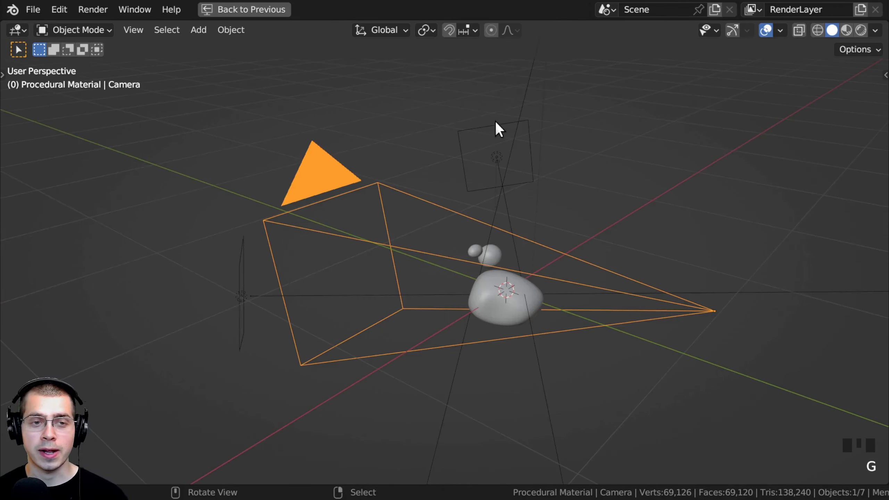
{"action": "key", "text": "shift+a"}
{"action": "mouse_move", "coordinate": [487, 120]}
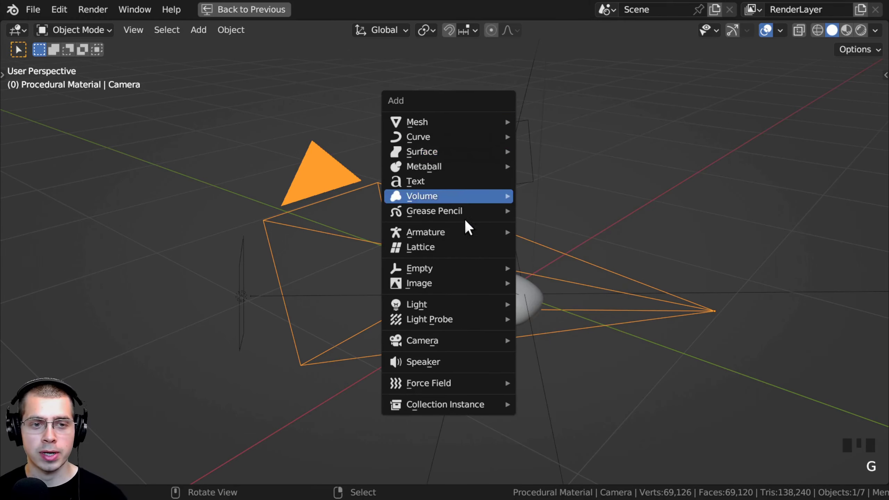
{"action": "mouse_move", "coordinate": [441, 343]}
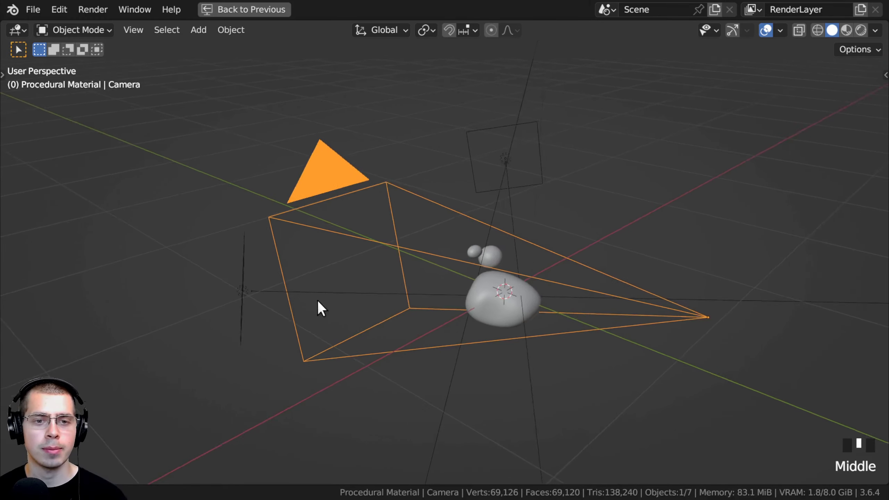
{"action": "key", "text": "KP_0"}
{"action": "key", "text": "a"}
{"action": "key", "text": "a"}
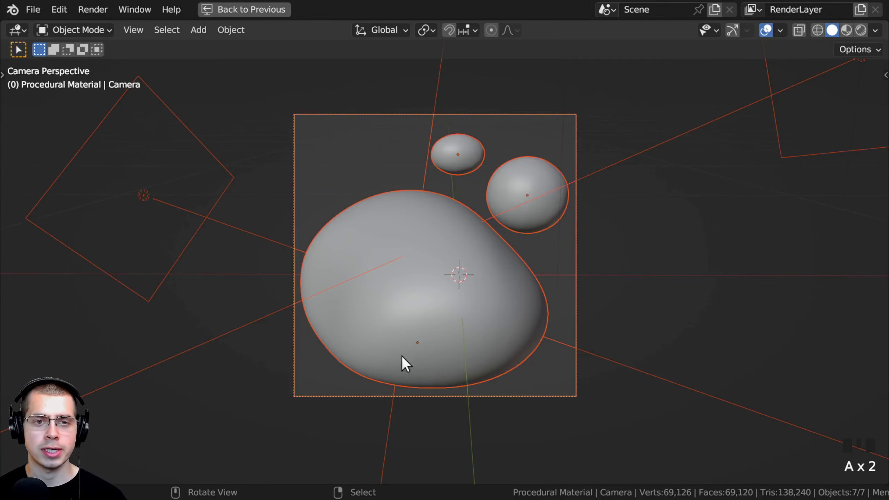
- Return to the full layout and examine the camera's placement and focal length
{"action": "middle_click_drag", "start_coordinate": [535, 189], "coordinate": [522, 193], "text": "shift"}
{"action": "key", "text": "a"}
{"action": "left_click", "coordinate": [229, 14]}
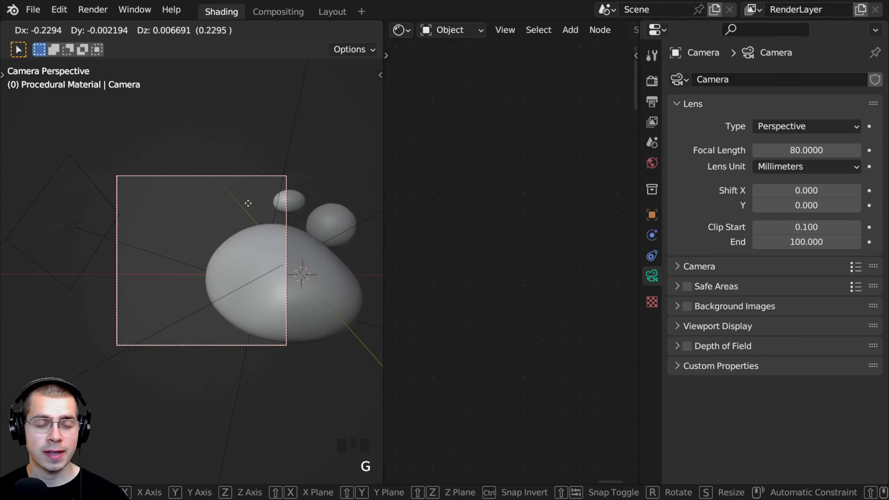
{"action": "right_click", "coordinate": [240, 208]}
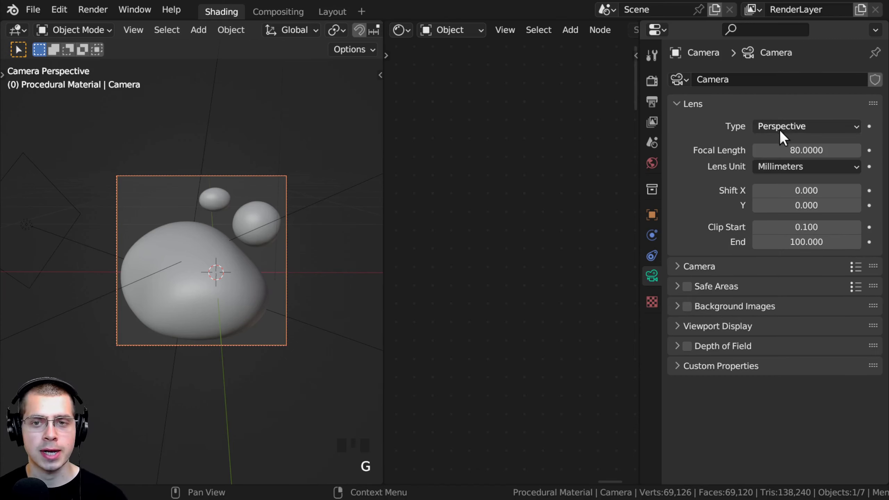
{"action": "mouse_move", "coordinate": [806, 150]}
{"action": "left_mouse_down"}
{"action": "mouse_move", "coordinate": [756, 150]}
{"action": "mouse_move", "coordinate": [819, 150]}
{"action": "mouse_move", "coordinate": [808, 150]}
{"action": "left_mouse_up"}
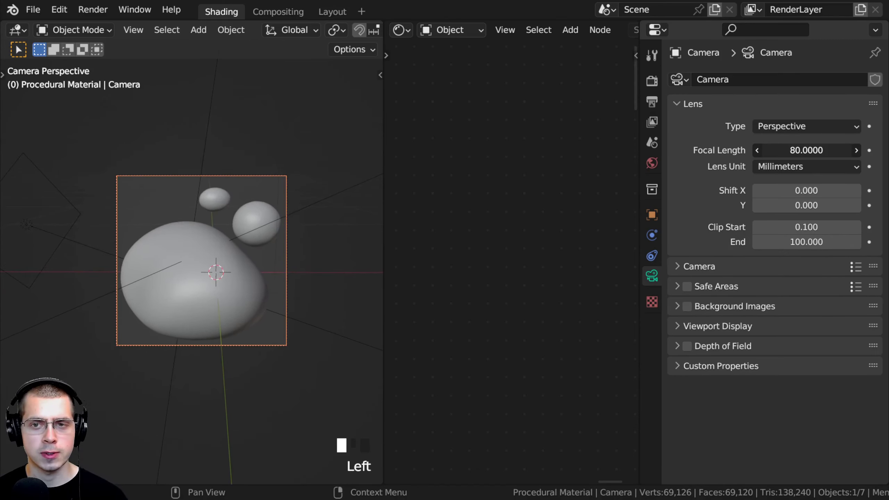
- Select the three area lights around the rocks and review the light entry among the objects that can be added
{"action": "scroll", "coordinate": [218, 154], "scroll_direction": "up", "scroll_amount": 3}
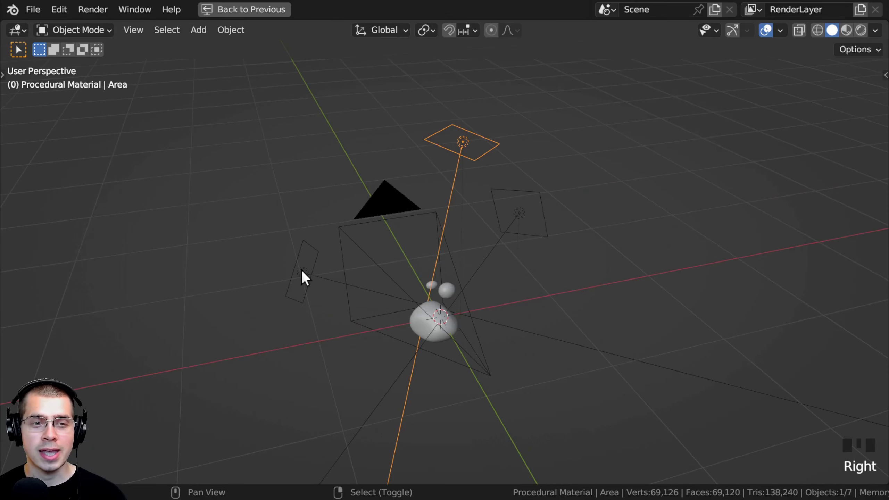
{"action": "right_click", "coordinate": [302, 272], "text": "shift"}
{"action": "right_click", "coordinate": [516, 222], "text": "shift"}
{"action": "middle_click_drag", "start_coordinate": [516, 222], "coordinate": [433, 135]}
{"action": "key", "text": "shift+a"}
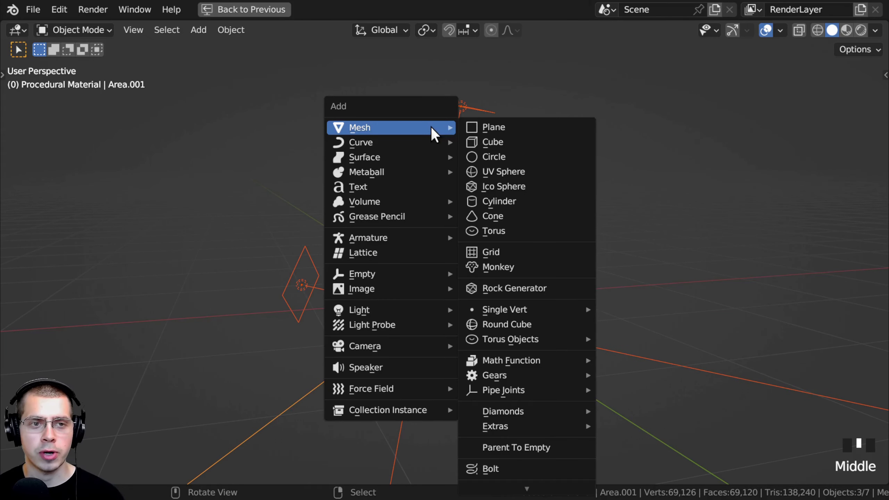
{"action": "mouse_move", "coordinate": [390, 311]}
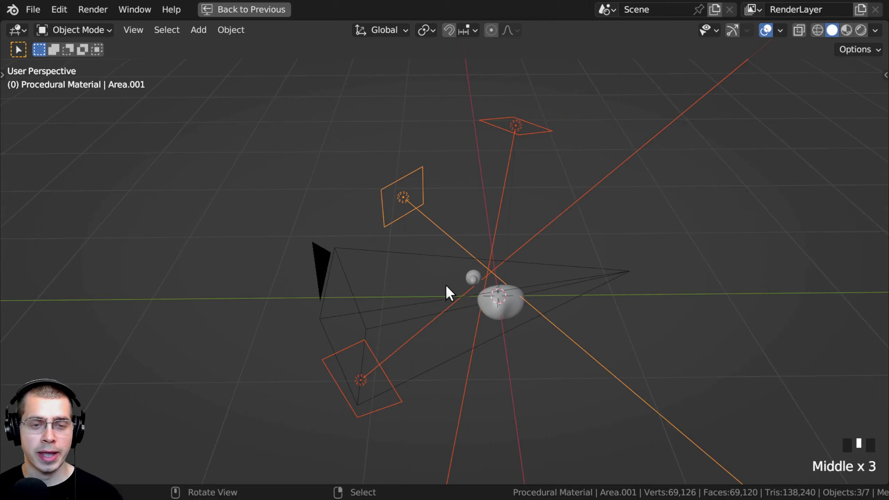
- Inspect the placement of the side and overhead area lights around the rocks and return to the camera view
{"action": "middle_click_drag", "start_coordinate": [446, 285], "coordinate": [484, 218]}
{"action": "right_click", "coordinate": [504, 214]}
{"action": "right_click", "coordinate": [317, 282], "text": "shift"}
{"action": "middle_click_drag", "start_coordinate": [335, 299], "coordinate": [494, 107]}
{"action": "key", "text": "a"}
{"action": "right_click", "coordinate": [519, 104]}
{"action": "key", "text": "KP_0"}
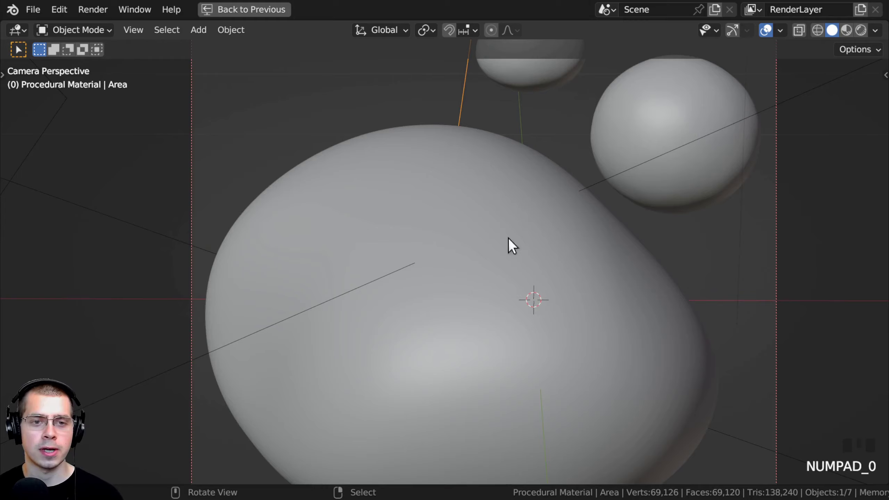
- Examine the position and power of each of the three area lights in turn
{"action": "scroll", "coordinate": [496, 234], "scroll_direction": "down", "scroll_amount": 4}
{"action": "key", "text": "g"}
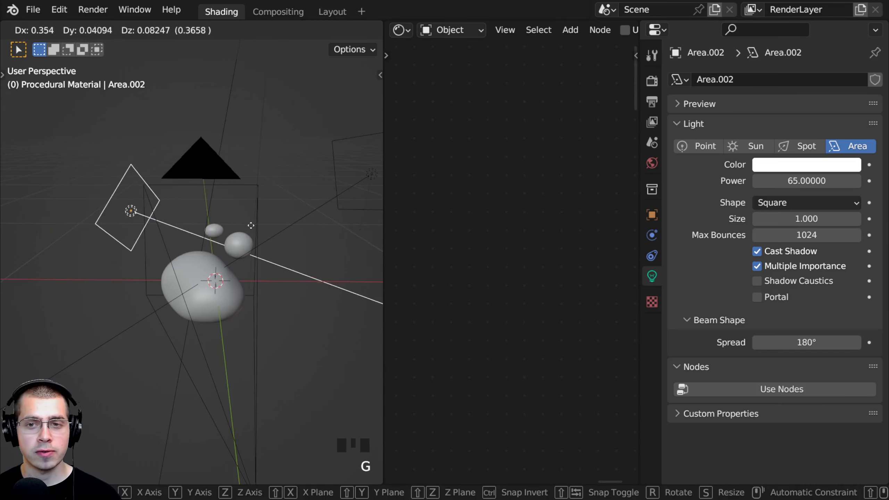
{"action": "right_click", "coordinate": [251, 226]}
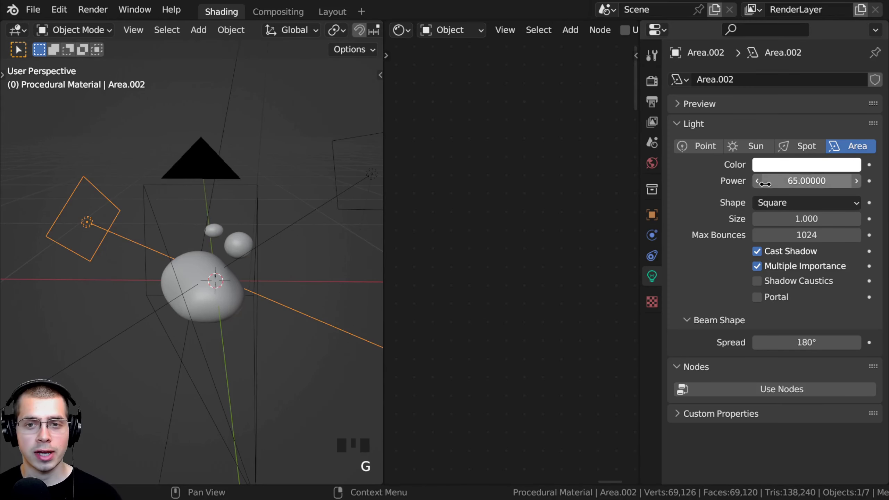
{"action": "middle_click_drag", "start_coordinate": [245, 224], "coordinate": [99, 222]}
{"action": "scroll", "coordinate": [232, 206], "scroll_direction": "down", "scroll_amount": 2}
{"action": "right_click", "coordinate": [260, 200]}
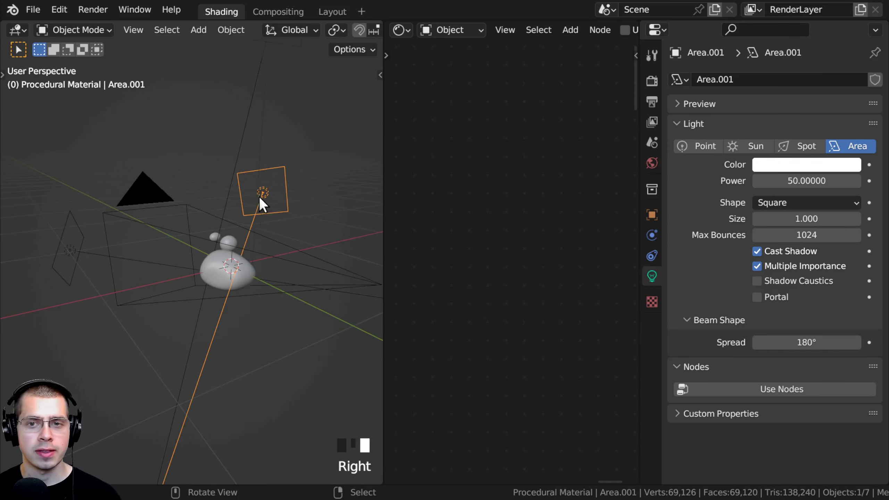
{"action": "key", "text": "g"}
{"action": "right_click", "coordinate": [258, 177]}
{"action": "middle_click_drag", "start_coordinate": [258, 206], "coordinate": [236, 119]}
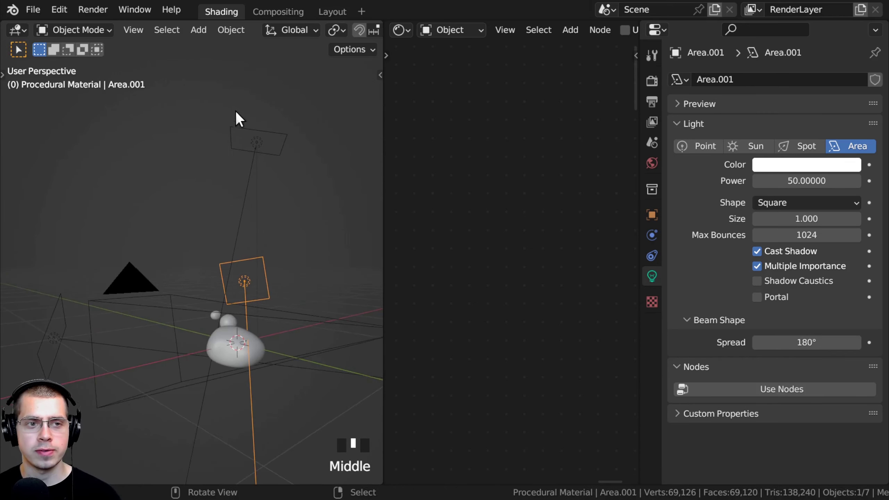
{"action": "right_click", "coordinate": [253, 149]}
{"action": "key", "text": "g"}
{"action": "right_click", "coordinate": [262, 136]}
{"action": "middle_click_drag", "start_coordinate": [258, 337], "coordinate": [217, 296]}
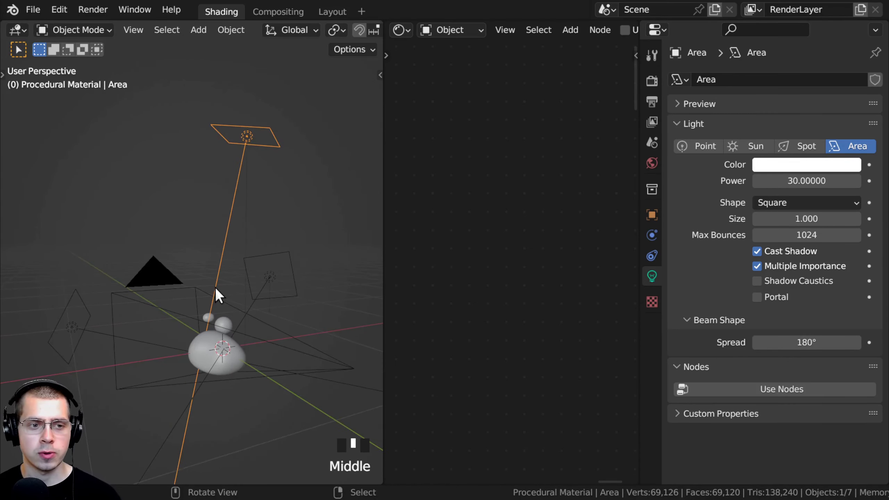
- Frame the rocks in the camera view and show the world settings in a wider properties editor
{"action": "key", "text": "KP_0"}
{"action": "scroll", "coordinate": [301, 351], "scroll_direction": "up", "scroll_amount": 5}
{"action": "middle_click_drag", "start_coordinate": [302, 351], "coordinate": [607, 179], "text": "shift"}
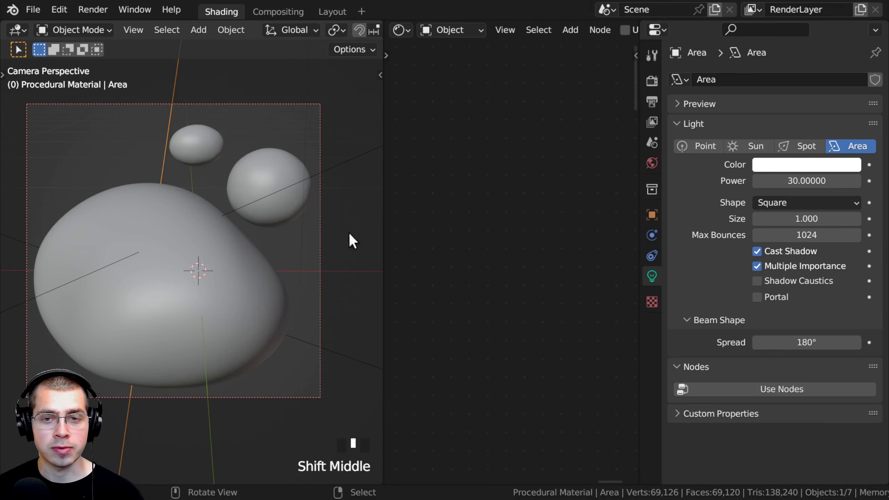
{"action": "left_click", "coordinate": [646, 161]}
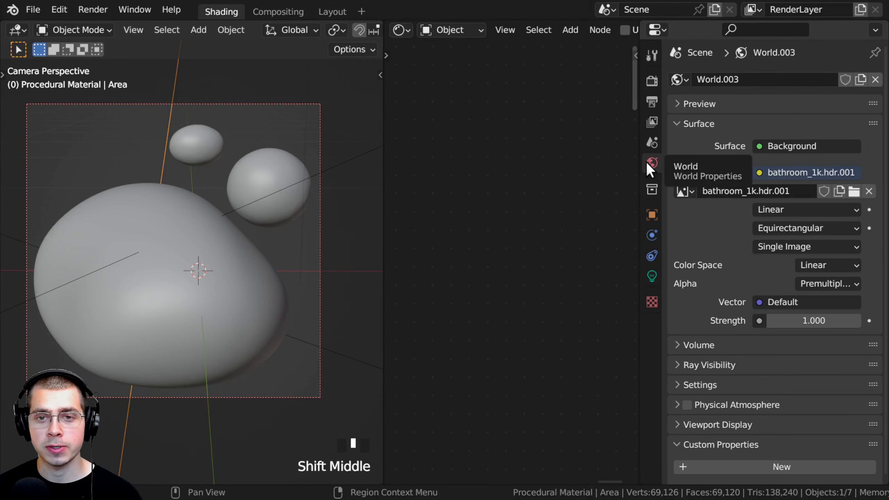
{"action": "left_click_drag", "start_coordinate": [638, 150], "coordinate": [595, 150]}
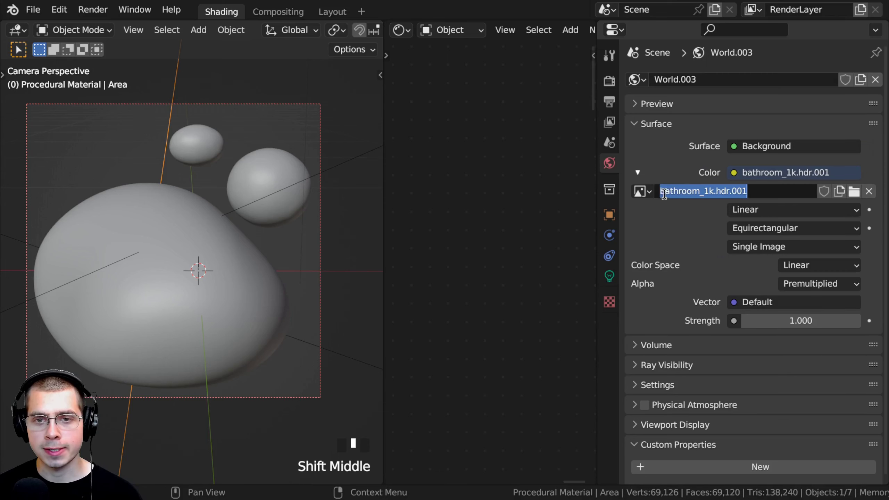
- Check the name of the HDR image used as the world background color
{"action": "left_click", "coordinate": [704, 221]}
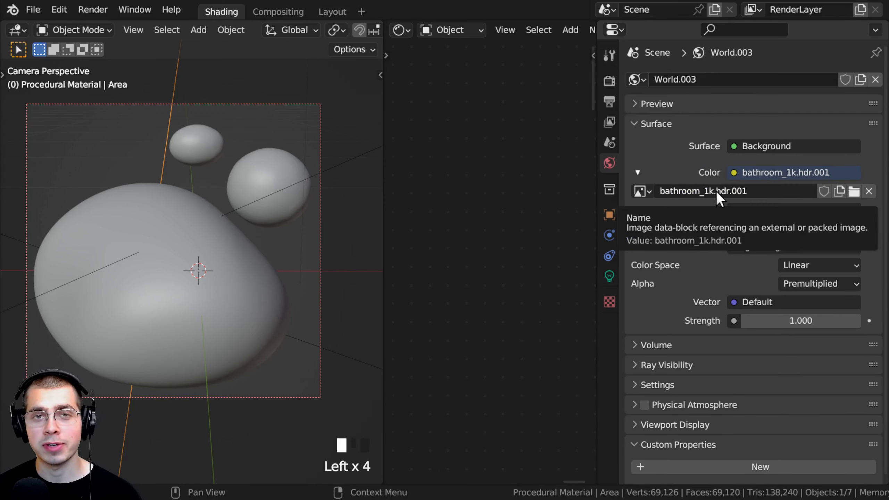
{"action": "left_click", "coordinate": [706, 192]}
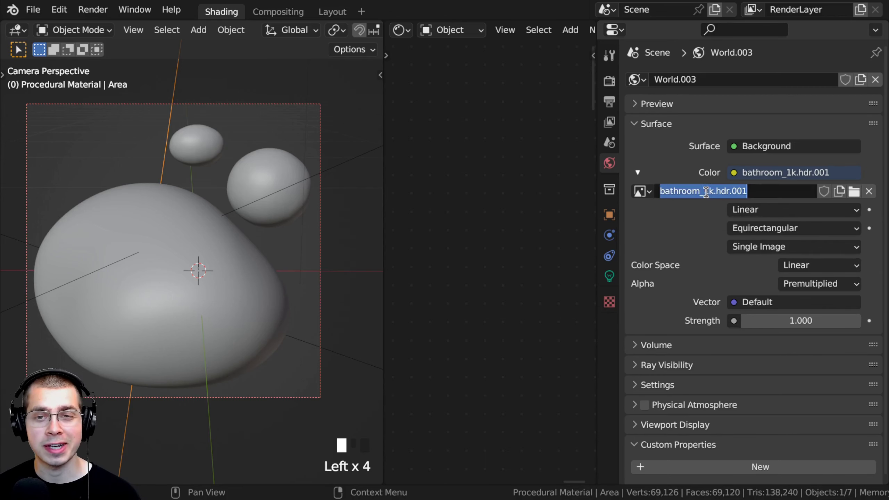
{"action": "left_click", "coordinate": [705, 192]}
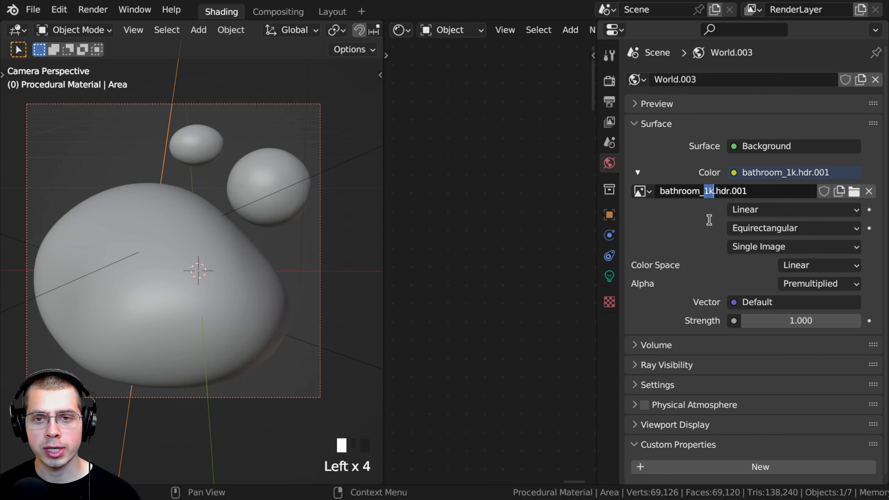
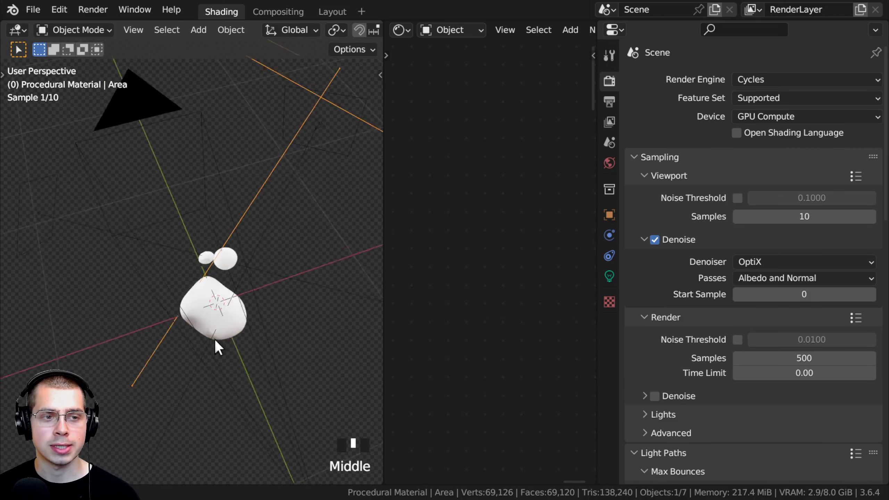
- View the rocks through the camera, review the render sampling and light bounce settings, and bring the Film settings into view
{"action": "key", "text": "KP_0"}
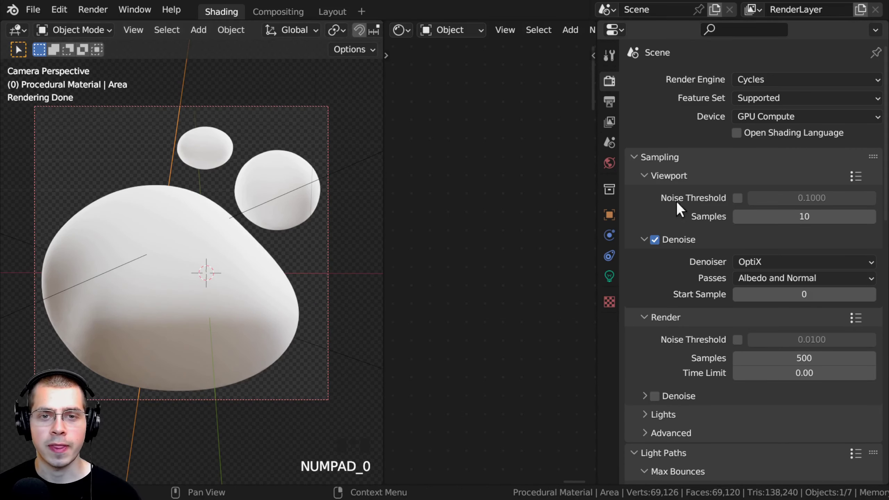
{"action": "scroll", "coordinate": [689, 221], "scroll_direction": "down", "scroll_amount": 5}
{"action": "scroll", "coordinate": [687, 215], "scroll_direction": "down", "scroll_amount": 1}
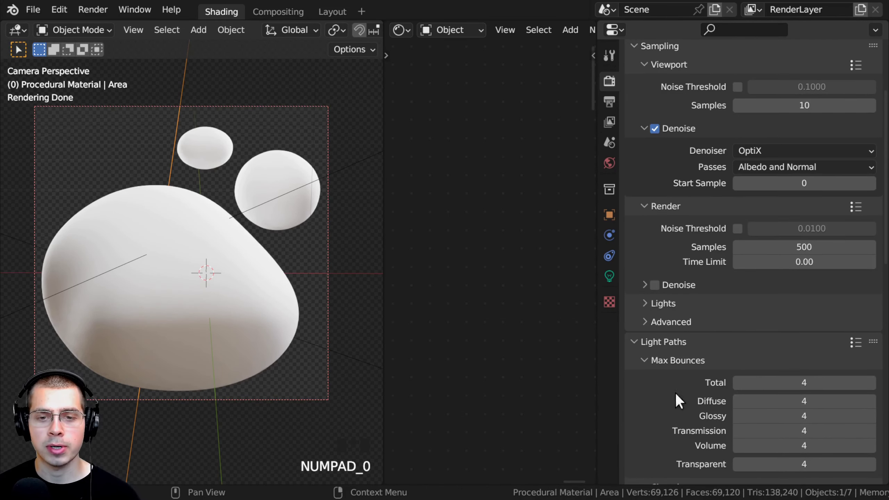
{"action": "scroll", "coordinate": [671, 175], "scroll_direction": "up", "scroll_amount": 3}
{"action": "left_click_drag", "start_coordinate": [670, 107], "coordinate": [637, 280]}
{"action": "left_click", "coordinate": [634, 275]}
{"action": "scroll", "coordinate": [662, 253], "scroll_direction": "down", "scroll_amount": 3}
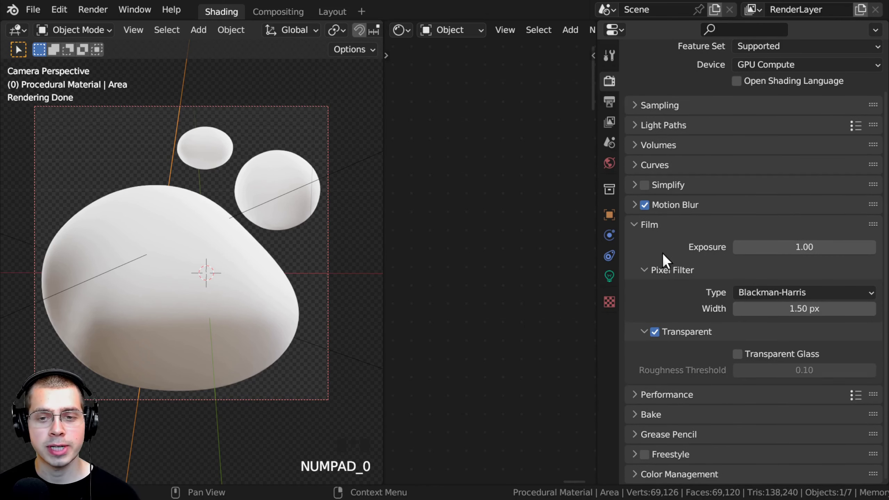
- Compare the rendered background with the Film Transparent option off and on, leaving it enabled
{"action": "left_click", "coordinate": [655, 334]}
{"action": "left_click", "coordinate": [655, 334]}
{"action": "left_click", "coordinate": [654, 333]}
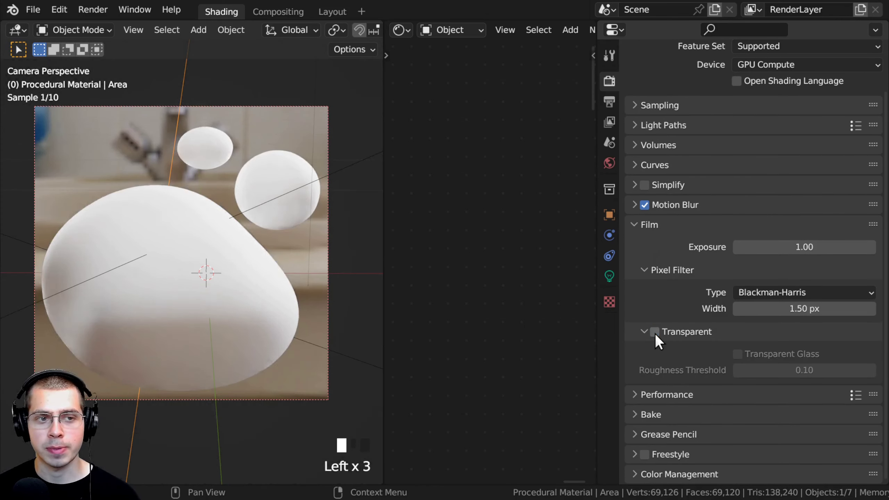
{"action": "left_click", "coordinate": [654, 332]}
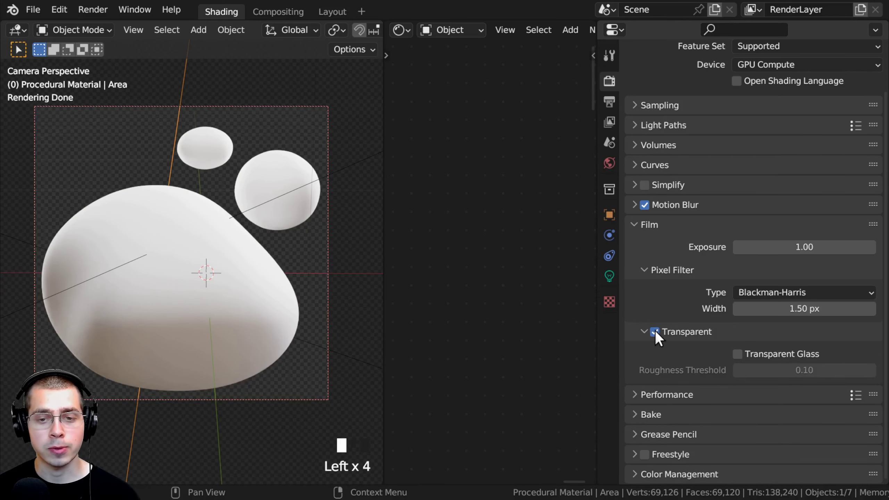
{"action": "left_click", "coordinate": [655, 331]}
{"action": "left_click", "coordinate": [655, 330]}
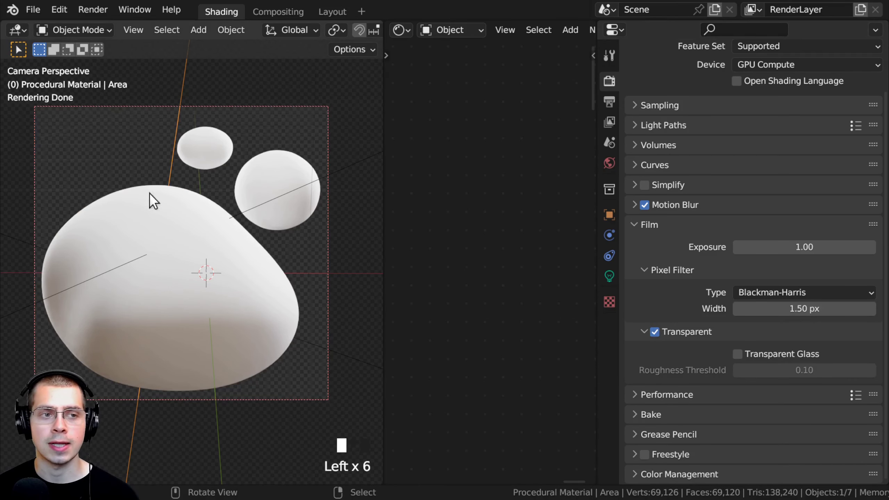
- Expand the color management settings and check the view transform and contrast look
{"action": "middle_click_drag", "start_coordinate": [149, 194], "coordinate": [161, 155], "text": "shift"}
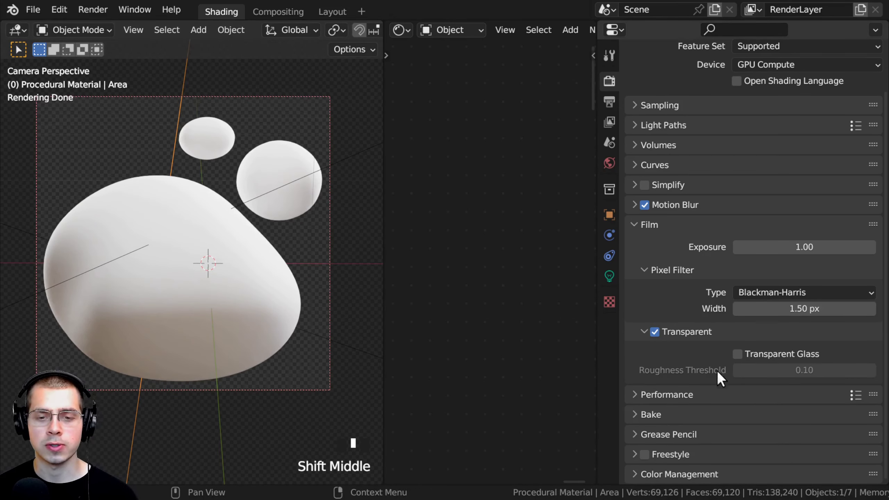
{"action": "left_click", "coordinate": [655, 474]}
{"action": "scroll", "coordinate": [664, 422], "scroll_direction": "down", "scroll_amount": 6}
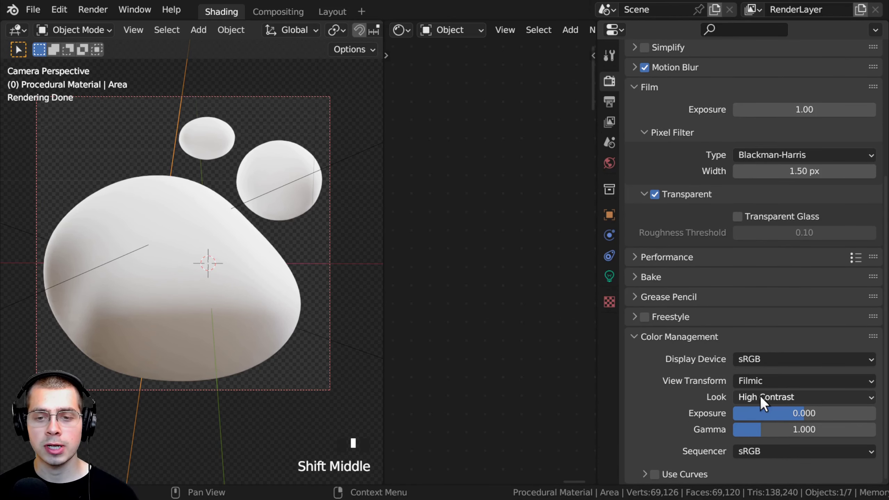
{"action": "middle_click_drag", "start_coordinate": [168, 205], "coordinate": [182, 216], "text": "shift"}
{"action": "scroll", "coordinate": [694, 277], "scroll_direction": "up", "scroll_amount": 6}
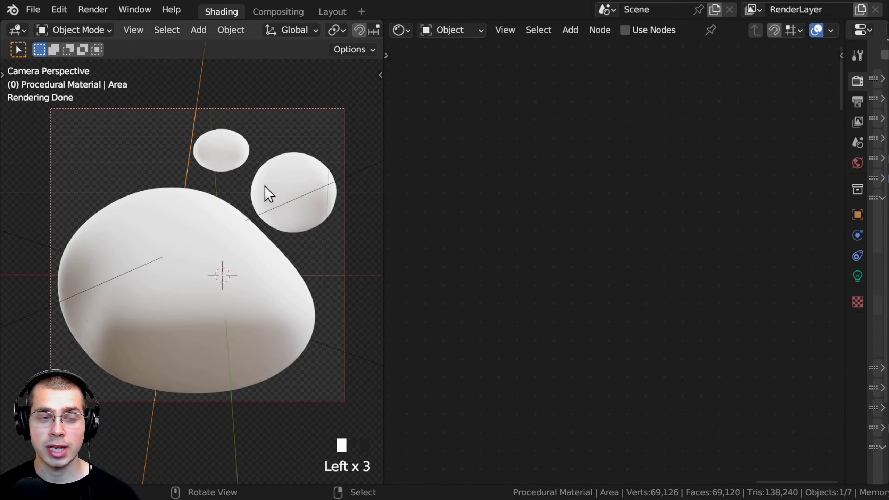
- Set the viewport shading to Rendered for the camera view of the rocks
{"action": "middle_click_drag", "start_coordinate": [265, 186], "coordinate": [224, 105], "text": "shift"}
{"action": "key", "text": "z"}
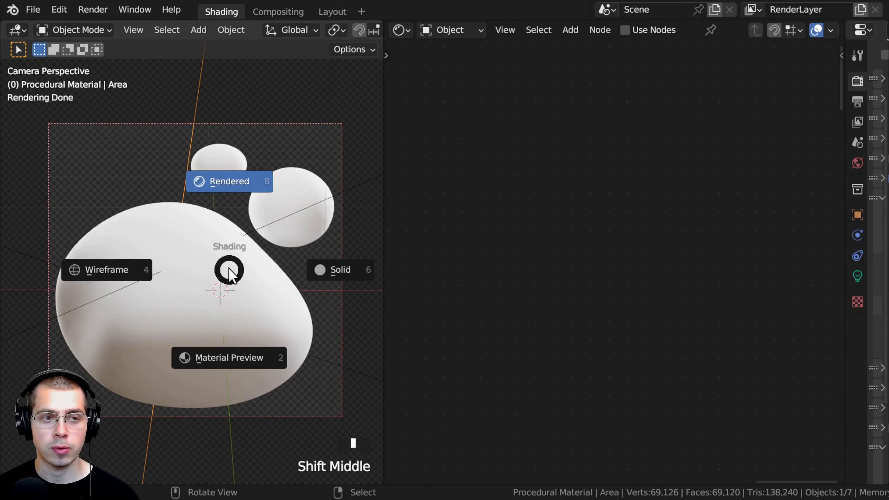
{"action": "left_click", "coordinate": [228, 182]}
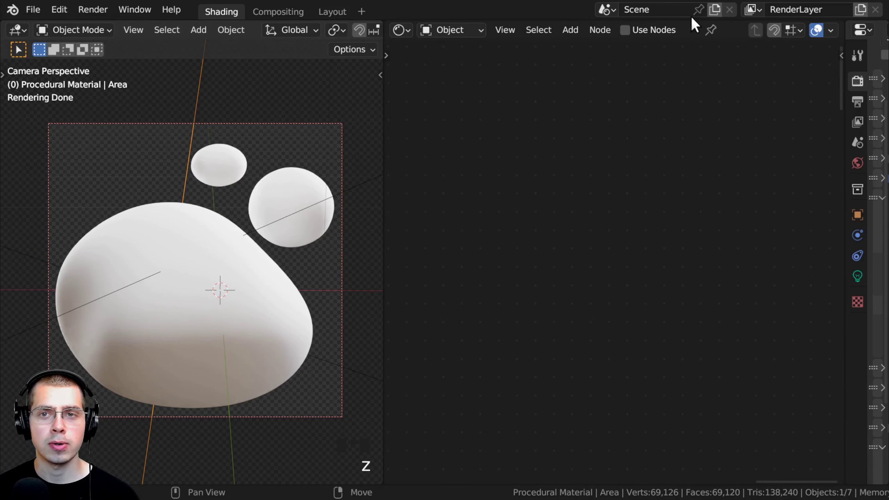
- Create a new material on the large rock and name it Quarts Rock
{"action": "right_click", "coordinate": [148, 229]}
{"action": "scroll", "coordinate": [637, 30], "scroll_direction": "down", "scroll_amount": 3}
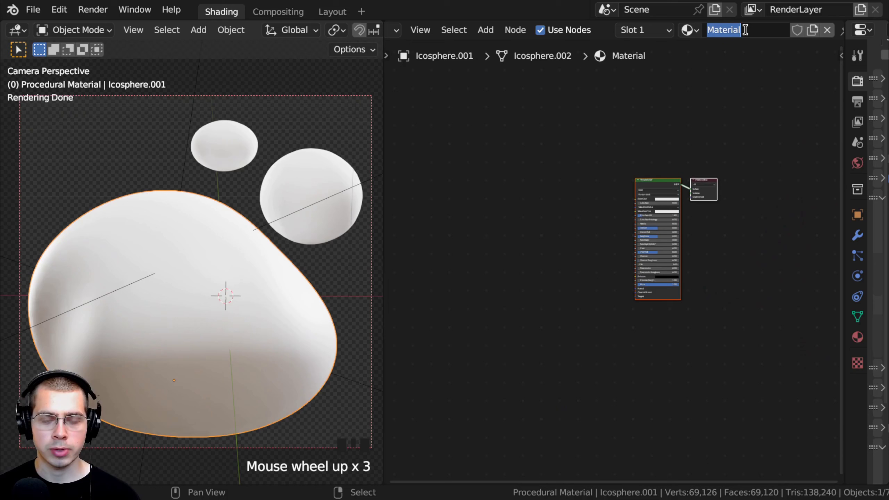
{"action": "key", "text": "BackSpace"}
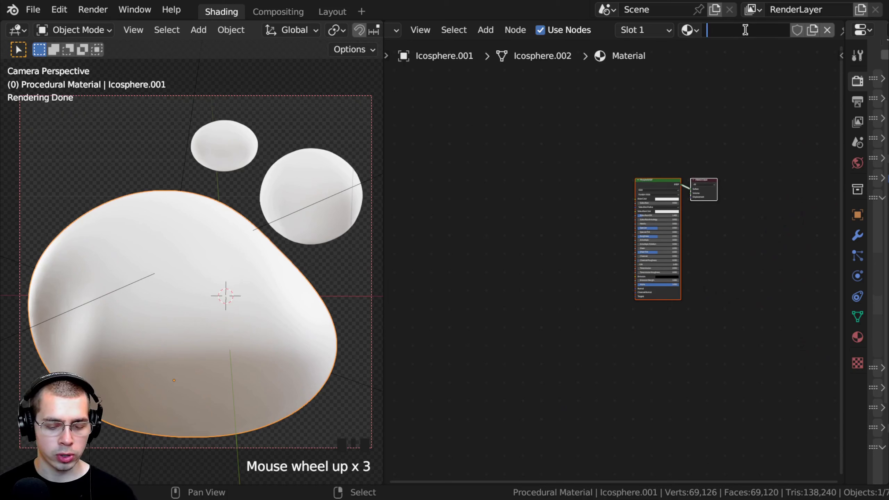
{"action": "type", "text": "Quarts Rock"}
{"action": "key", "text": "Return"}
- Assign the Quarts Rock material to the two smaller rocks, check each rock, and reselect the large one
{"action": "left_click_drag", "start_coordinate": [684, 41], "coordinate": [306, 169]}
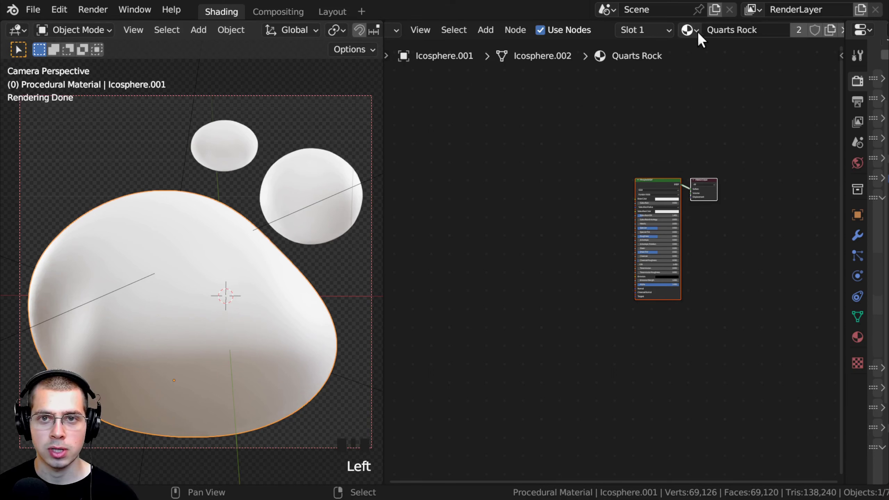
{"action": "left_click_drag", "start_coordinate": [690, 30], "coordinate": [238, 143]}
{"action": "right_click", "coordinate": [238, 142]}
{"action": "right_click", "coordinate": [304, 189]}
{"action": "right_click", "coordinate": [205, 250]}
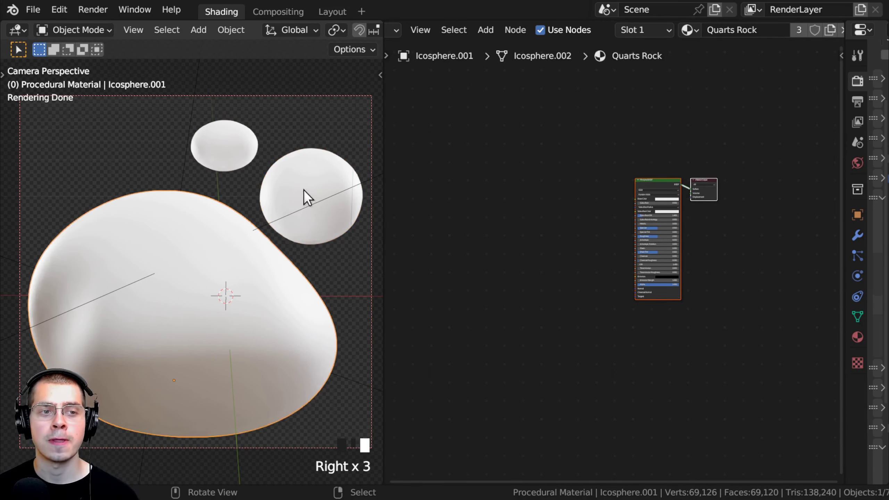
{"action": "right_click", "coordinate": [303, 189]}
{"action": "right_click", "coordinate": [224, 150]}
{"action": "right_click", "coordinate": [203, 242]}
- Move the Principled BSDF node closer to the Material Output node
{"action": "scroll", "coordinate": [636, 235], "scroll_direction": "up", "scroll_amount": 7}
{"action": "middle_click_drag", "start_coordinate": [603, 243], "coordinate": [568, 258]}
{"action": "scroll", "coordinate": [620, 238], "scroll_direction": "up", "scroll_amount": 1}
{"action": "left_click_drag", "start_coordinate": [642, 158], "coordinate": [653, 157]}
{"action": "scroll", "coordinate": [651, 196], "scroll_direction": "up", "scroll_amount": 5}
{"action": "middle_click_drag", "start_coordinate": [615, 178], "coordinate": [637, 171]}
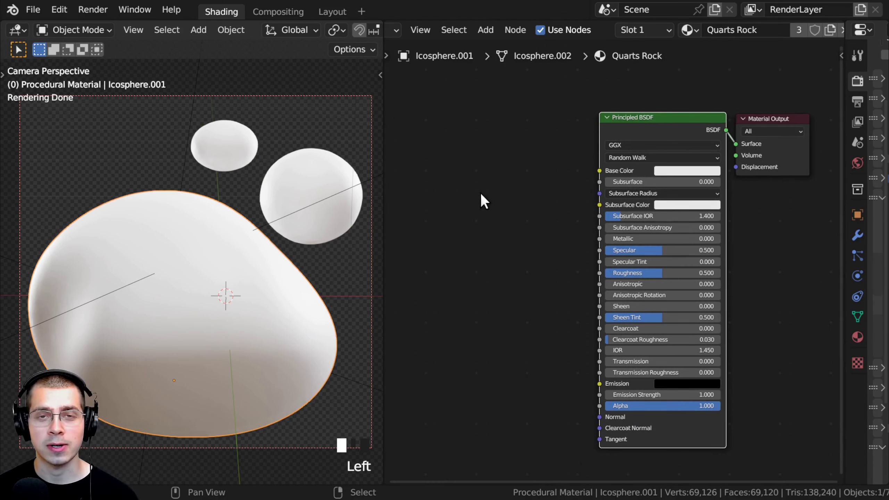
- Check the Node Wrangler add-on in the Blender preferences
{"action": "left_click", "coordinate": [54, 13]}
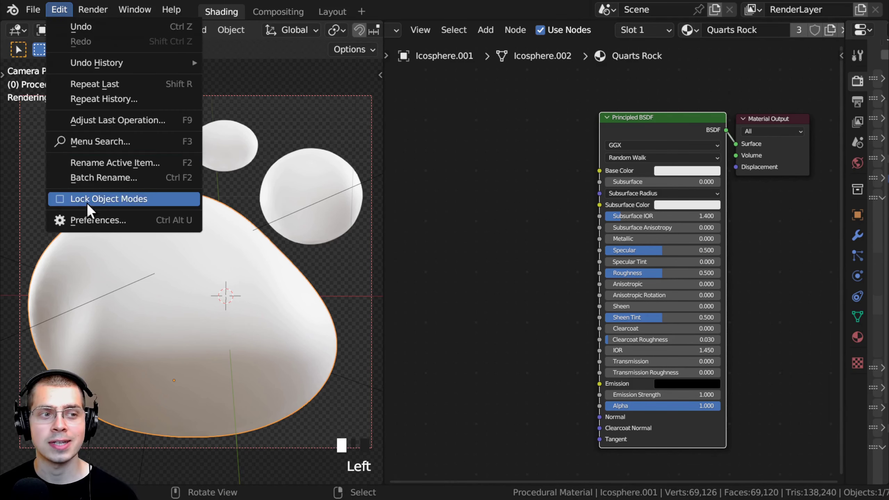
{"action": "left_click", "coordinate": [127, 223]}
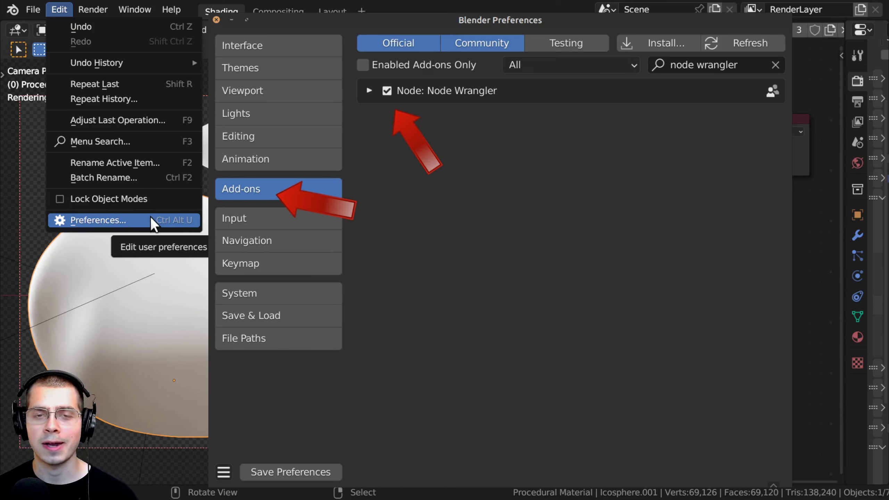
- Widen the node editor and add a Brick Texture node, placing it below and to the left of the Principled BSDF
{"action": "scroll", "coordinate": [630, 252], "scroll_direction": "down", "scroll_amount": 2}
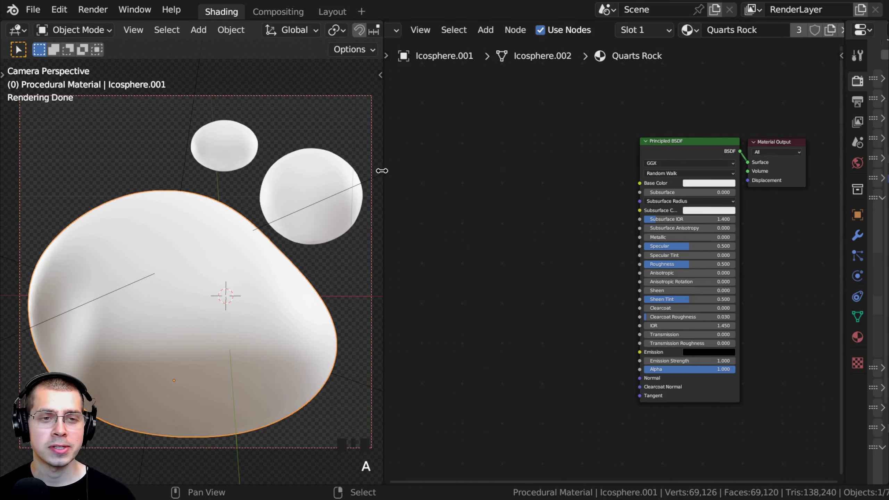
{"action": "left_click_drag", "start_coordinate": [381, 171], "coordinate": [313, 173]}
{"action": "middle_click_drag", "start_coordinate": [494, 147], "coordinate": [510, 145]}
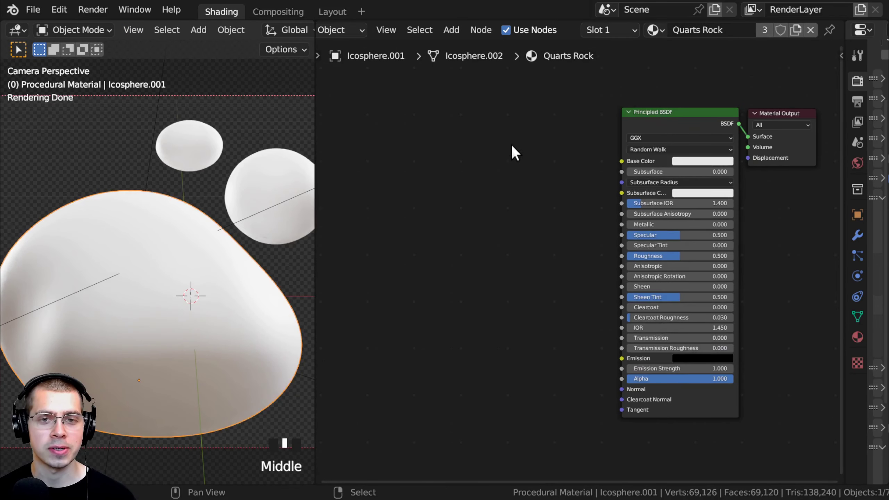
{"action": "key", "text": "shift+a"}
{"action": "left_click", "coordinate": [500, 131]}
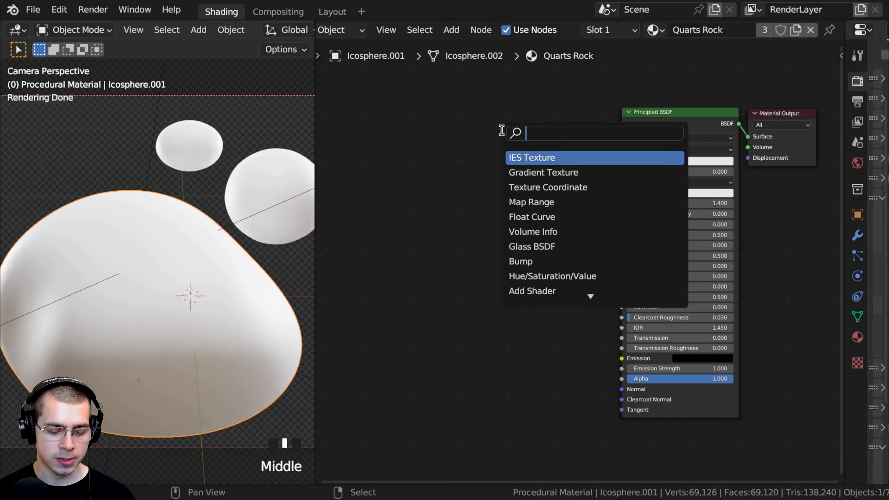
{"action": "type", "text": "bri"}
{"action": "key", "text": "Return"}
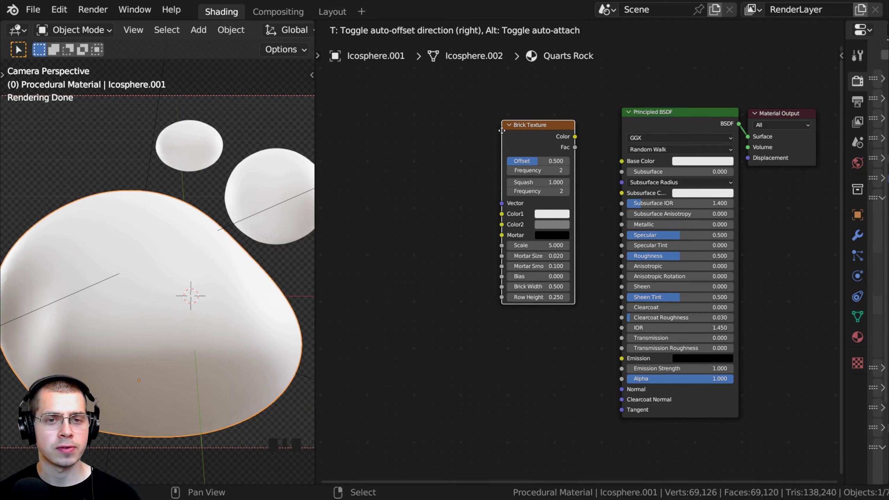
{"action": "left_click", "coordinate": [482, 305]}
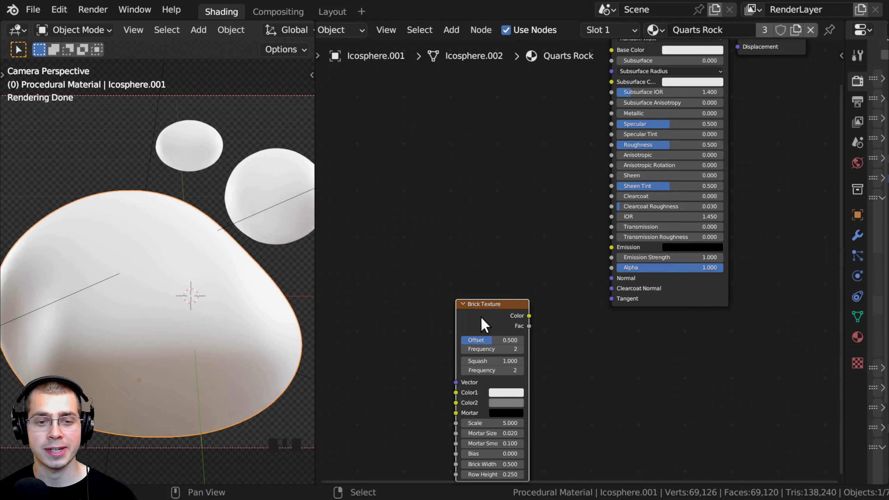
- Adjust the Brick Texture node's position and add connected Texture Coordinate and Mapping nodes to its Vector input
{"action": "scroll", "coordinate": [486, 319], "scroll_direction": "down", "scroll_amount": 2}
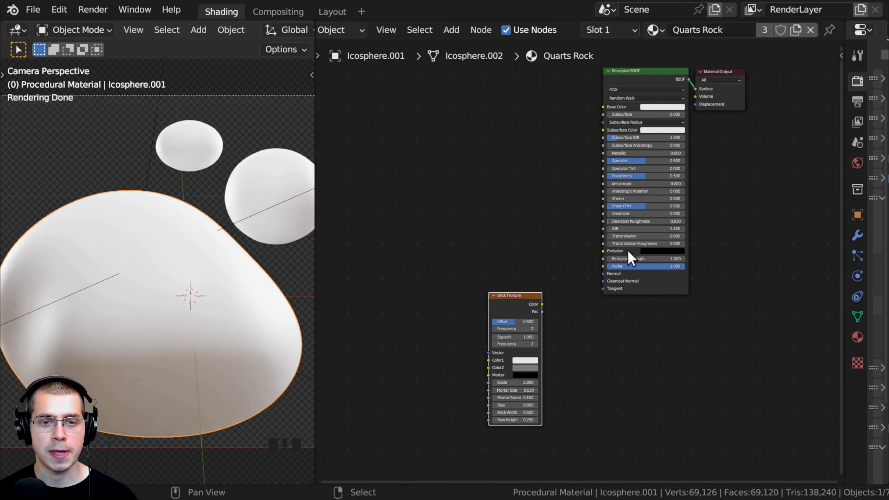
{"action": "scroll", "coordinate": [507, 325], "scroll_direction": "up", "scroll_amount": 3}
{"action": "left_click_drag", "start_coordinate": [500, 319], "coordinate": [494, 326]}
{"action": "middle_click_drag", "start_coordinate": [494, 326], "coordinate": [511, 315]}
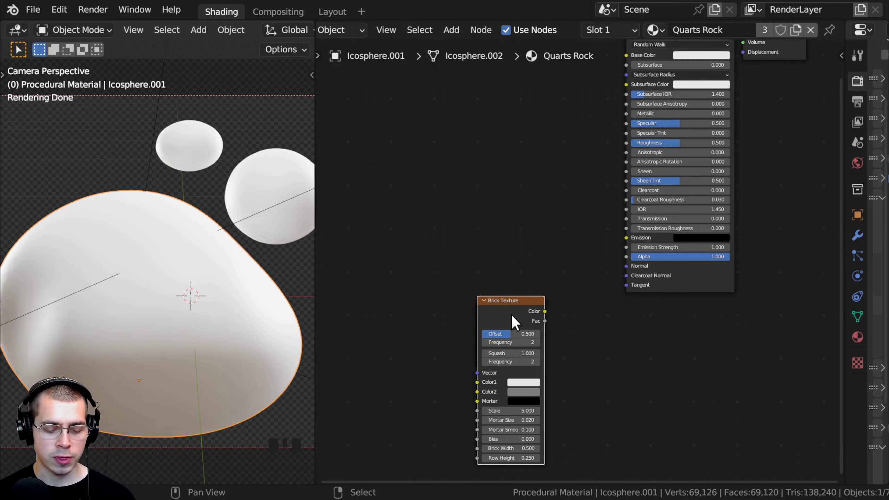
{"action": "scroll", "coordinate": [550, 303], "scroll_direction": "up", "scroll_amount": 1}
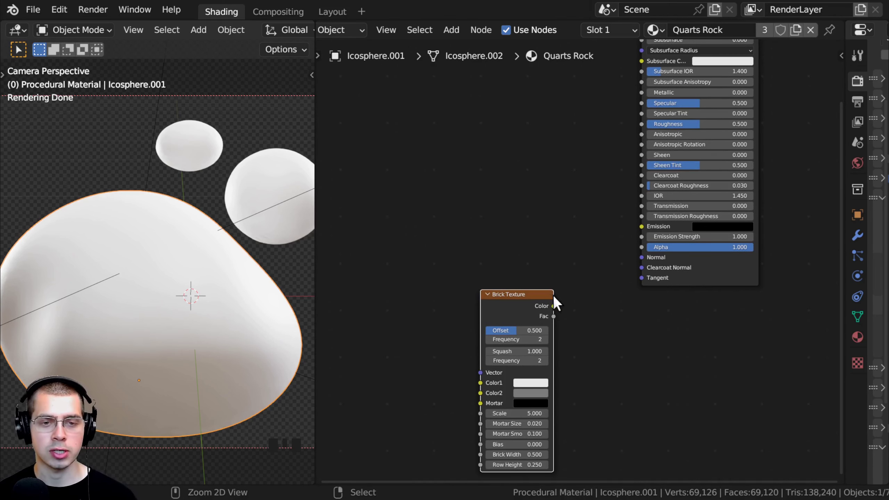
{"action": "key", "text": "ctrl+t"}
{"action": "scroll", "coordinate": [472, 254], "scroll_direction": "up", "scroll_amount": 2}
- Connect the Object output of the Texture Coordinate node to the Mapping node's Vector input and adjust the node's position
{"action": "left_click", "coordinate": [376, 226]}
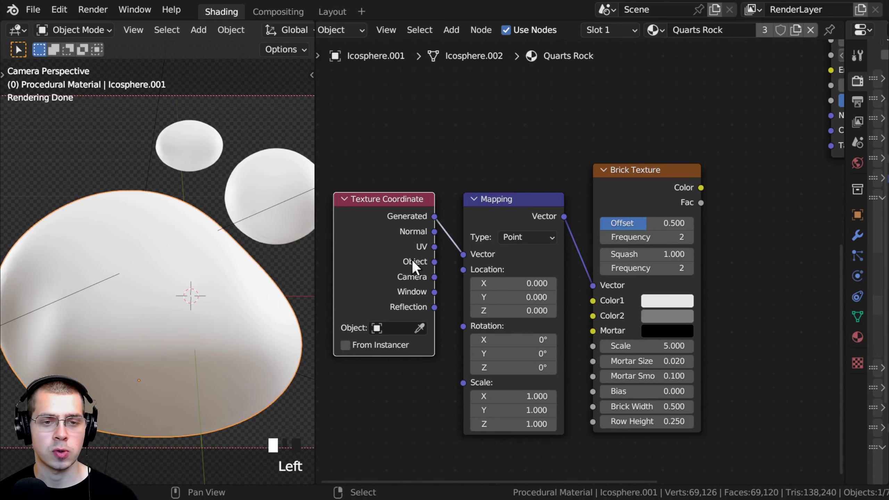
{"action": "left_click_drag", "start_coordinate": [434, 262], "coordinate": [462, 255]}
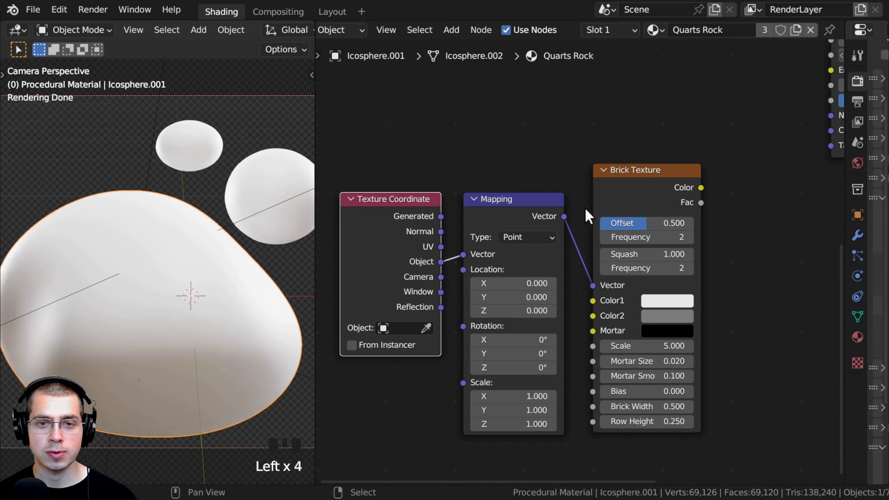
{"action": "left_click_drag", "start_coordinate": [415, 294], "coordinate": [418, 294]}
- Preview the Brick Texture's Color output directly on the rocks
{"action": "scroll", "coordinate": [638, 154], "scroll_direction": "down", "scroll_amount": 2}
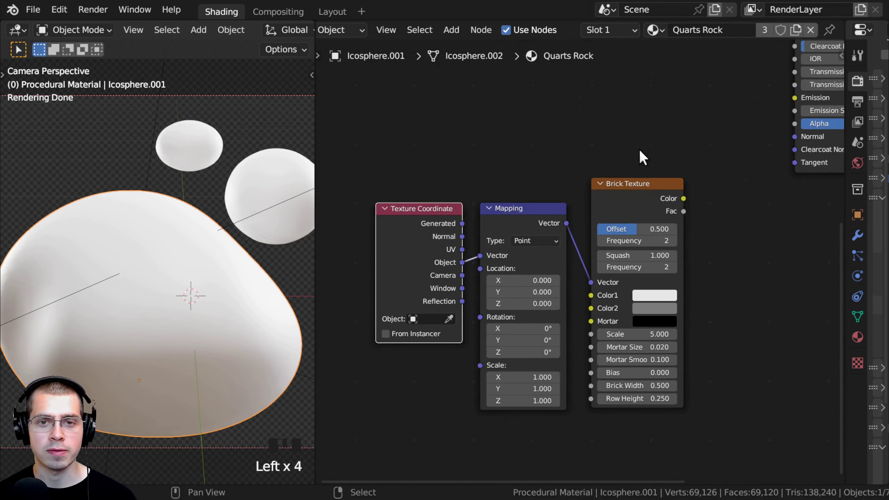
{"action": "middle_click_drag", "start_coordinate": [608, 185], "coordinate": [496, 225]}
{"action": "scroll", "coordinate": [559, 161], "scroll_direction": "up", "scroll_amount": 1}
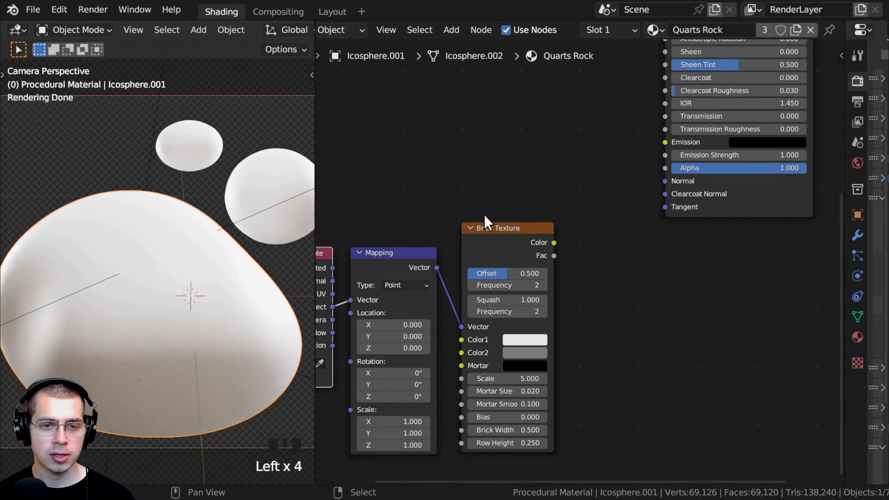
{"action": "left_click", "coordinate": [507, 239], "text": "ctrl+shift"}
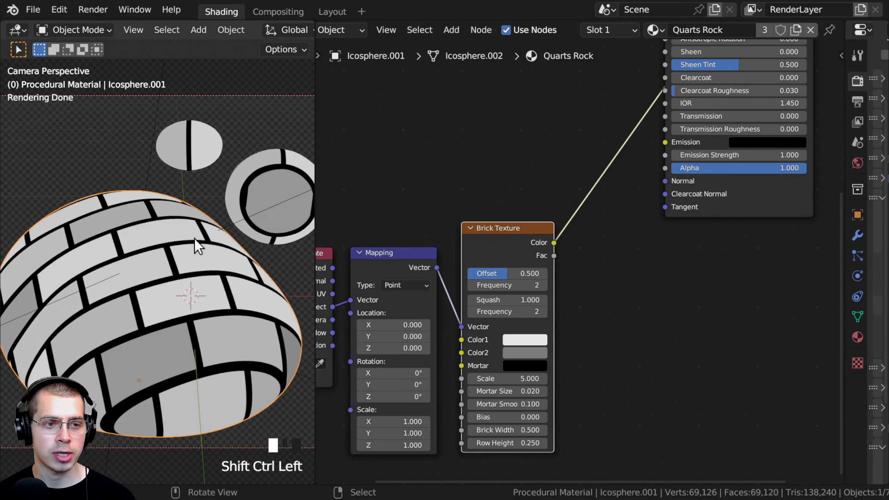
- Copy the light Color1 of the Brick Texture node onto its Color2
{"action": "middle_click_drag", "start_coordinate": [503, 297], "coordinate": [510, 277]}
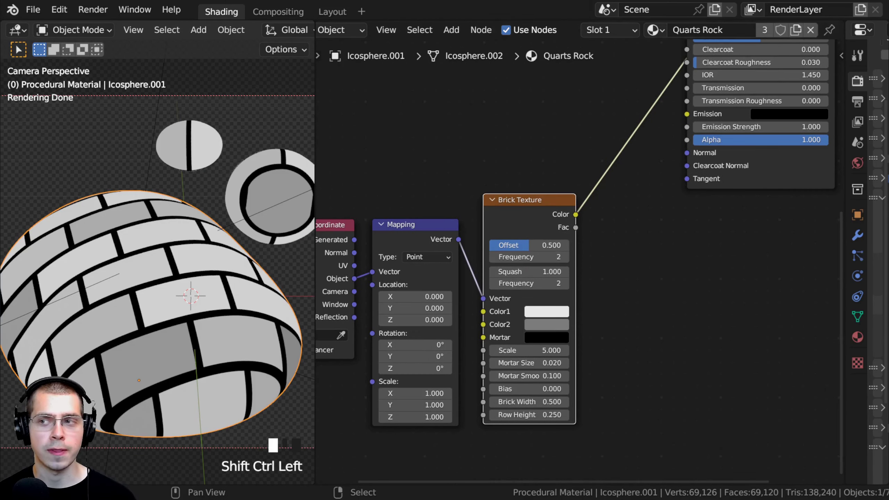
{"action": "scroll", "coordinate": [557, 158], "scroll_direction": "up", "scroll_amount": 2}
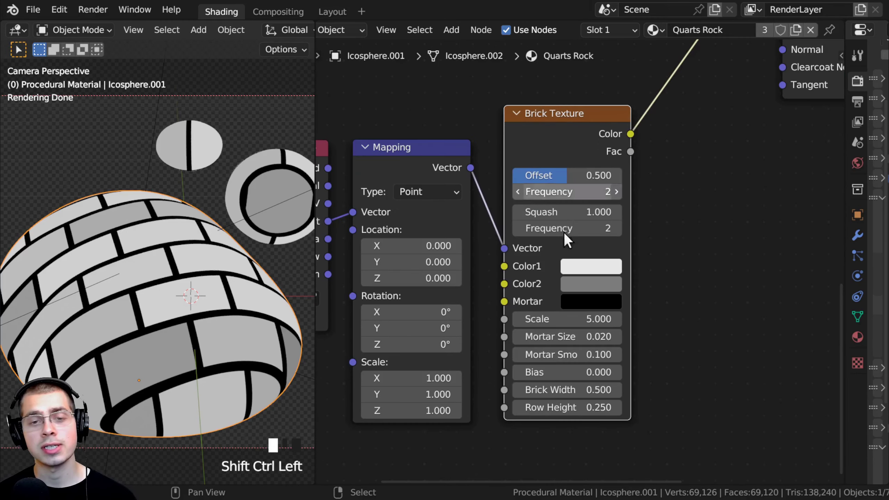
{"action": "scroll", "coordinate": [540, 268], "scroll_direction": "up", "scroll_amount": 1}
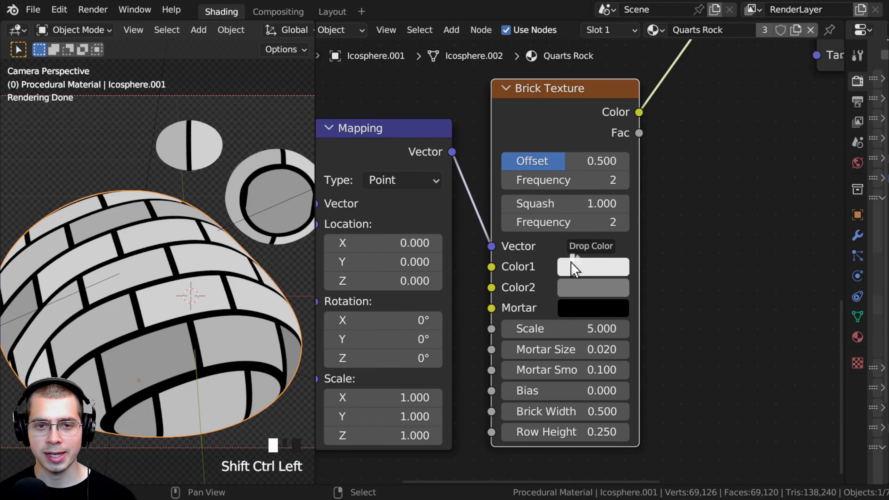
{"action": "left_click_drag", "start_coordinate": [571, 262], "coordinate": [569, 286]}
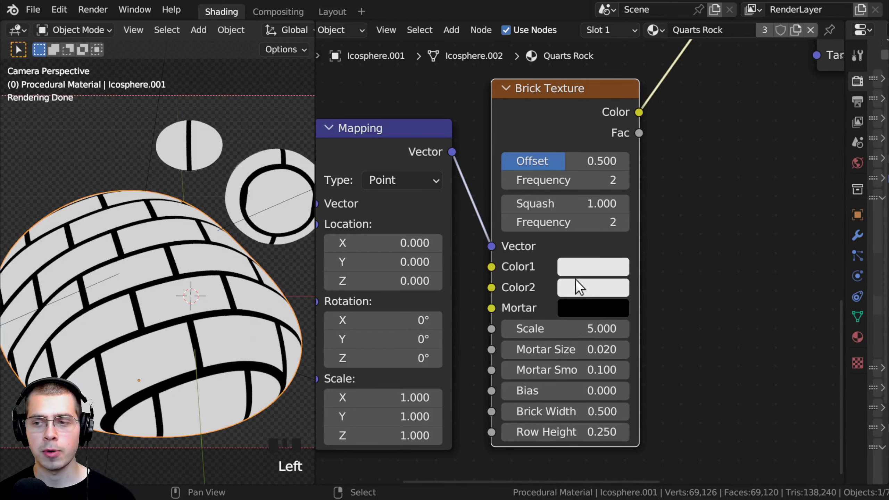
- Set the Brick Texture node's Scale to 1.2
{"action": "scroll", "coordinate": [563, 300], "scroll_direction": "up", "scroll_amount": 1}
{"action": "middle_click_drag", "start_coordinate": [563, 299], "coordinate": [561, 251]}
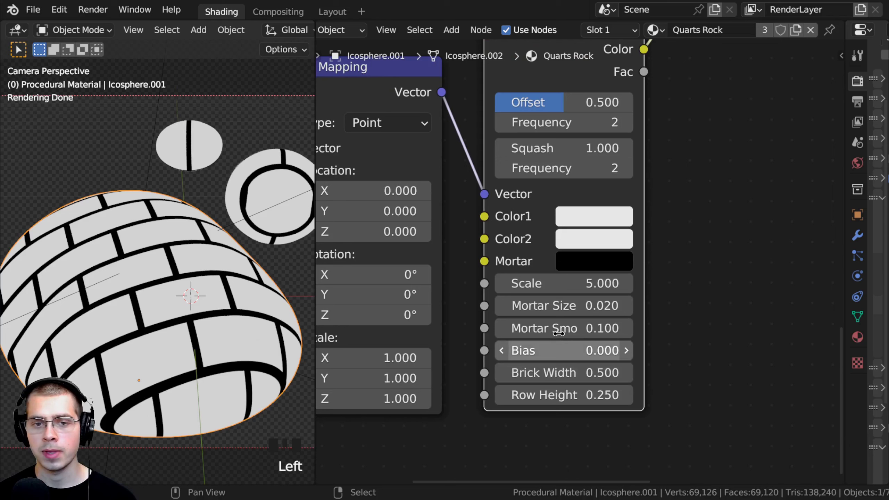
{"action": "left_click", "coordinate": [571, 287]}
{"action": "type", "text": "1.2"}
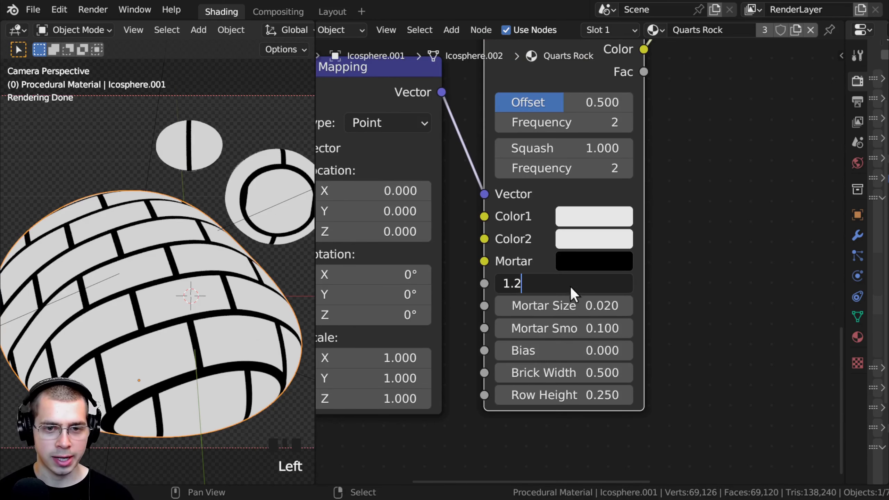
{"action": "key", "text": "Return"}
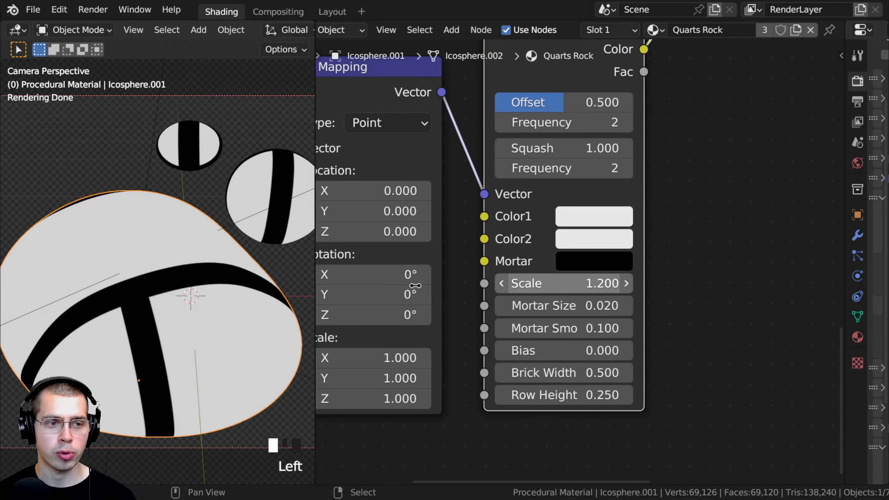
- Set the Brick Texture's Mortar Size to 0.075 and its Mortar Smooth to 1
{"action": "double_click", "coordinate": [535, 310]}
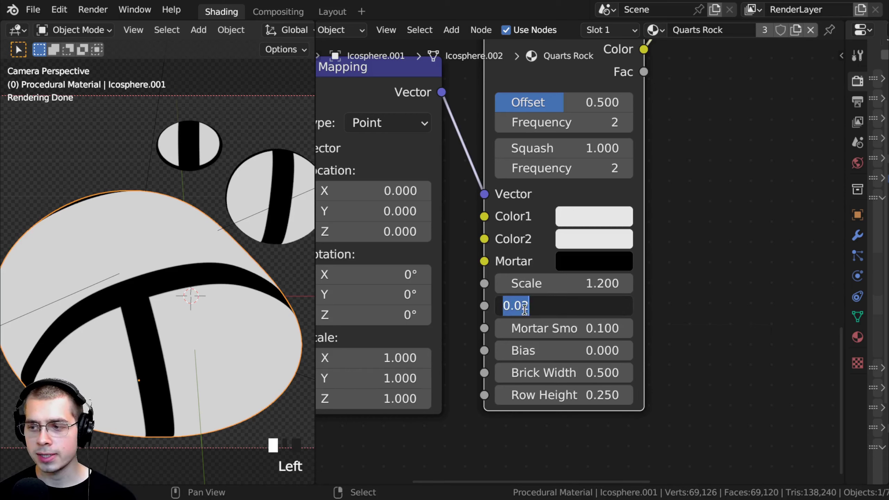
{"action": "type", "text": "."}
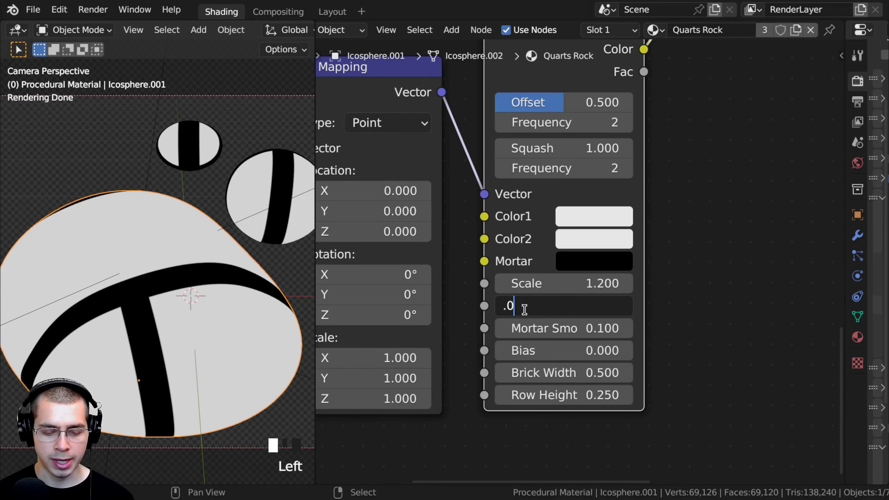
{"action": "type", "text": "075"}
{"action": "key", "text": "Return"}
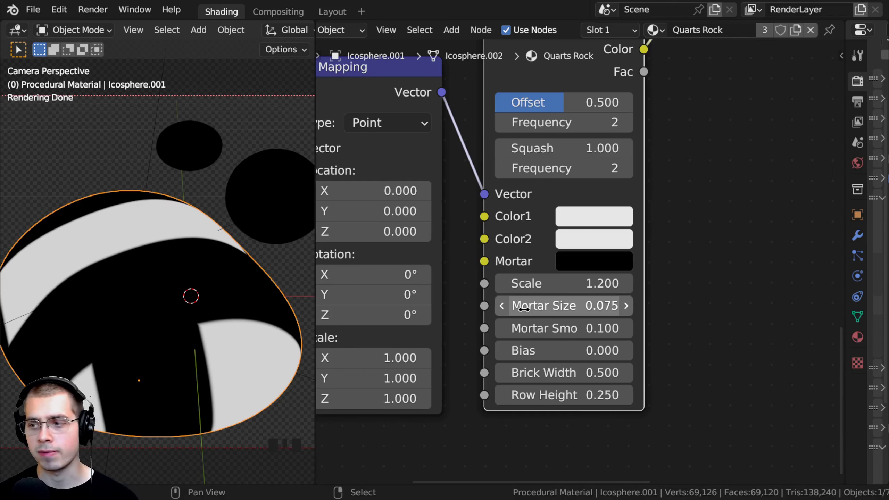
{"action": "left_click", "coordinate": [550, 328]}
{"action": "type", "text": "1"}
{"action": "key", "text": "Return"}
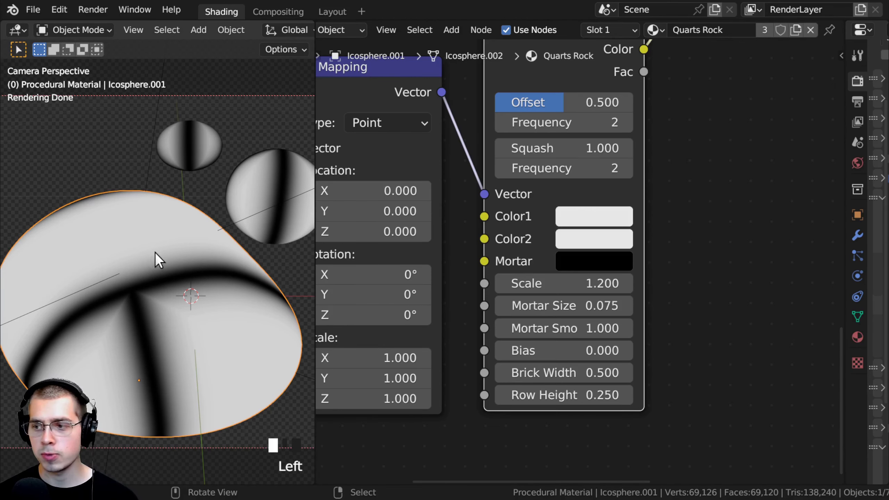
- Add a Noise Texture node and insert it on the link between the Mapping and Brick Texture nodes
{"action": "scroll", "coordinate": [524, 305], "scroll_direction": "down", "scroll_amount": 2}
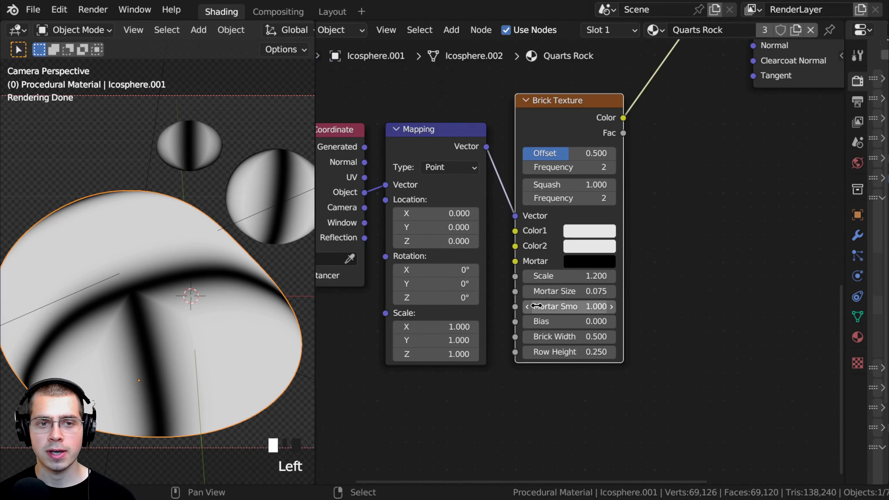
{"action": "scroll", "coordinate": [568, 217], "scroll_direction": "down", "scroll_amount": 2}
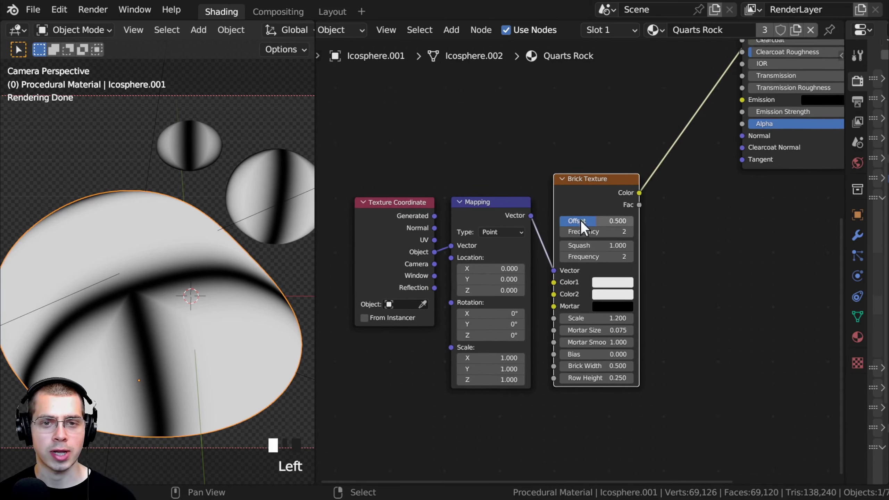
{"action": "key", "text": "shift+a"}
{"action": "left_click", "coordinate": [543, 149]}
{"action": "type", "text": "nois"}
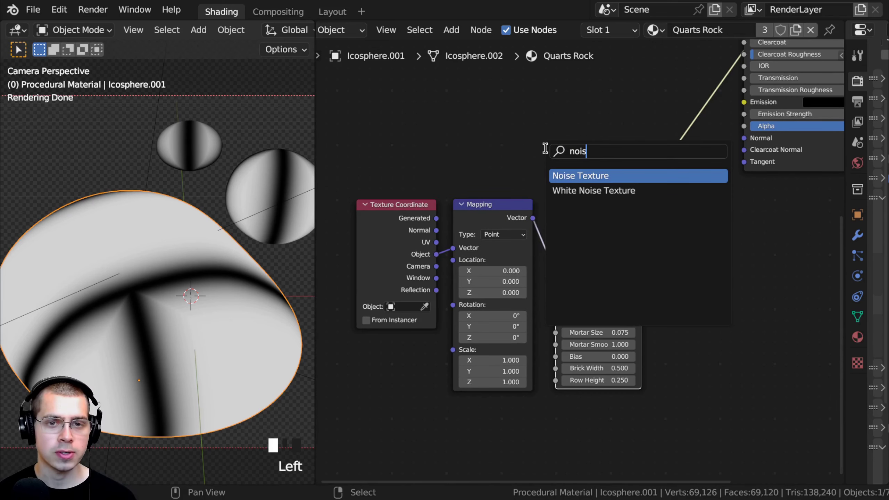
{"action": "key", "text": "Return"}
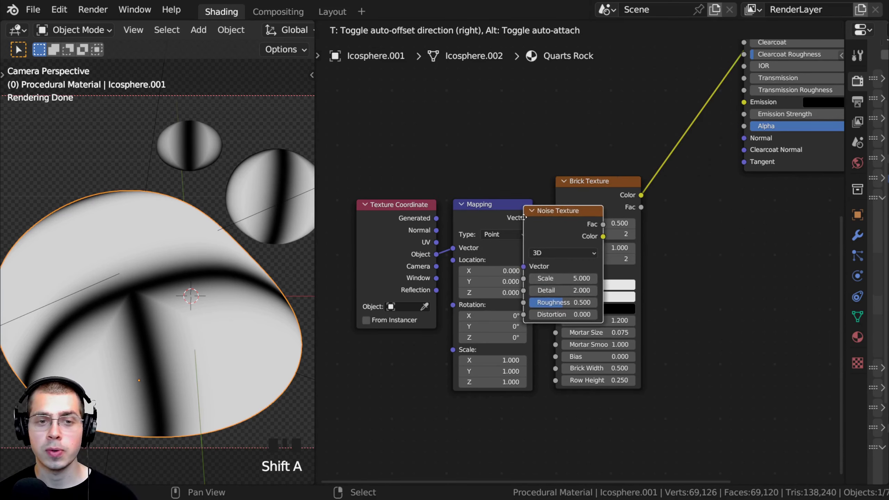
{"action": "left_click", "coordinate": [542, 234]}
{"action": "middle_click_drag", "start_coordinate": [620, 223], "coordinate": [557, 242]}
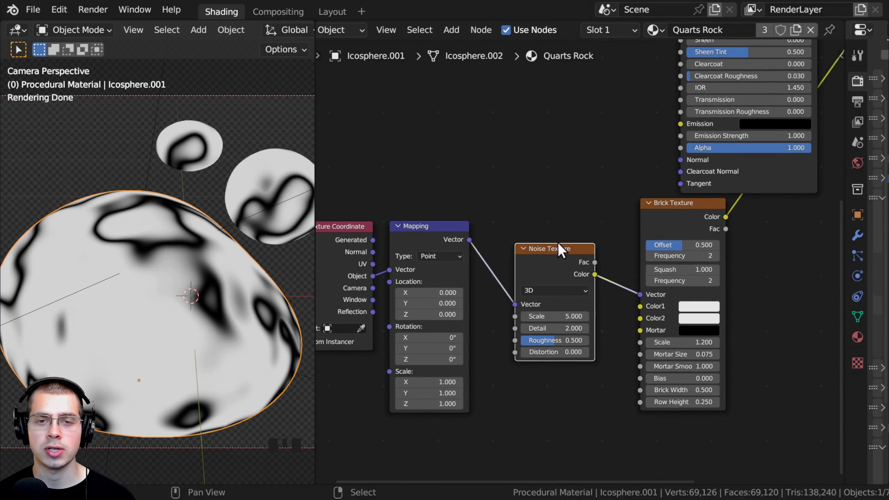
- Reposition the Brick Texture and Noise Texture nodes so that they sit clearly apart after the Mapping node
{"action": "left_click", "coordinate": [620, 221]}
{"action": "left_click_drag", "start_coordinate": [676, 229], "coordinate": [660, 243]}
{"action": "scroll", "coordinate": [584, 254], "scroll_direction": "up", "scroll_amount": 3}
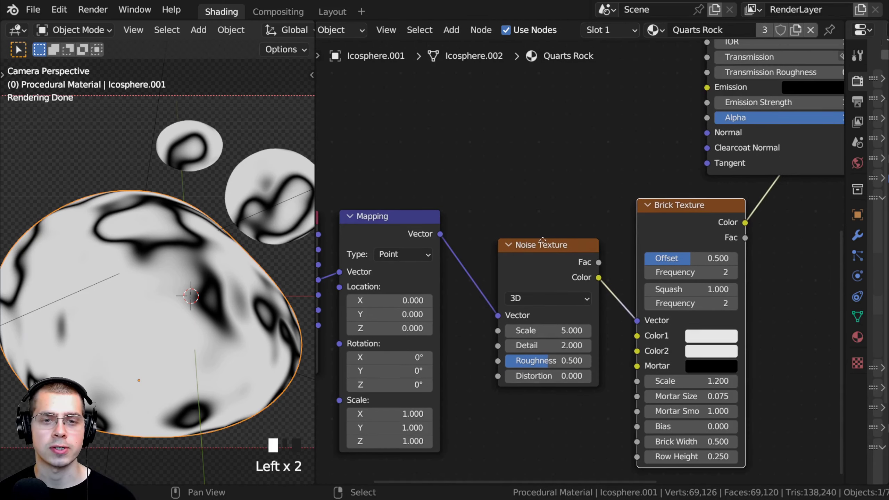
{"action": "middle_click_drag", "start_coordinate": [542, 240], "coordinate": [577, 227]}
{"action": "left_click_drag", "start_coordinate": [562, 234], "coordinate": [545, 232]}
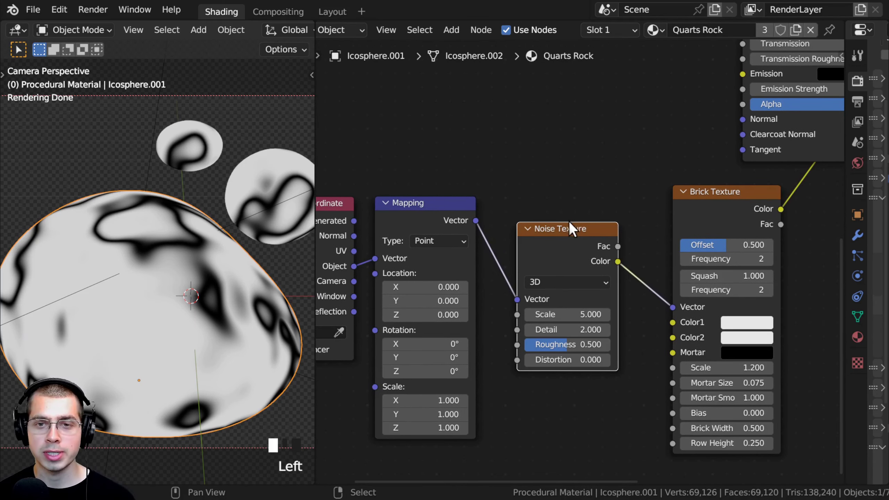
{"action": "left_click", "coordinate": [557, 209]}
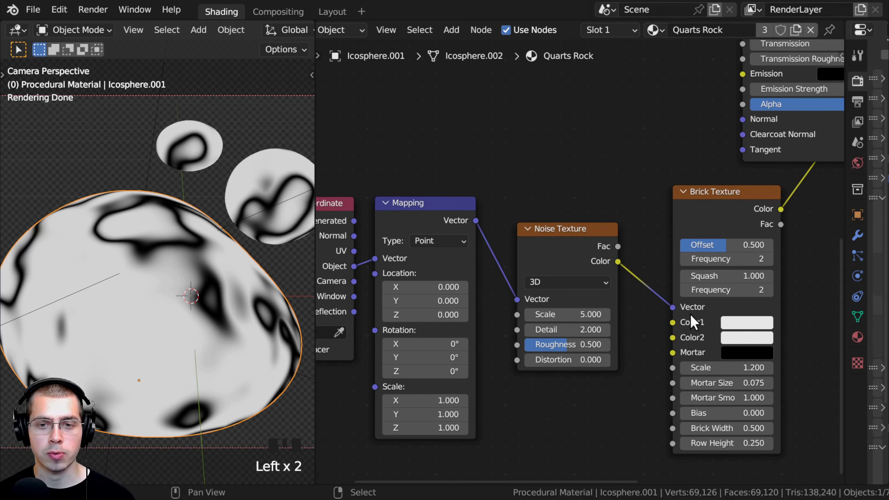
{"action": "scroll", "coordinate": [580, 260], "scroll_direction": "up", "scroll_amount": 1}
{"action": "middle_click_drag", "start_coordinate": [478, 252], "coordinate": [476, 249]}
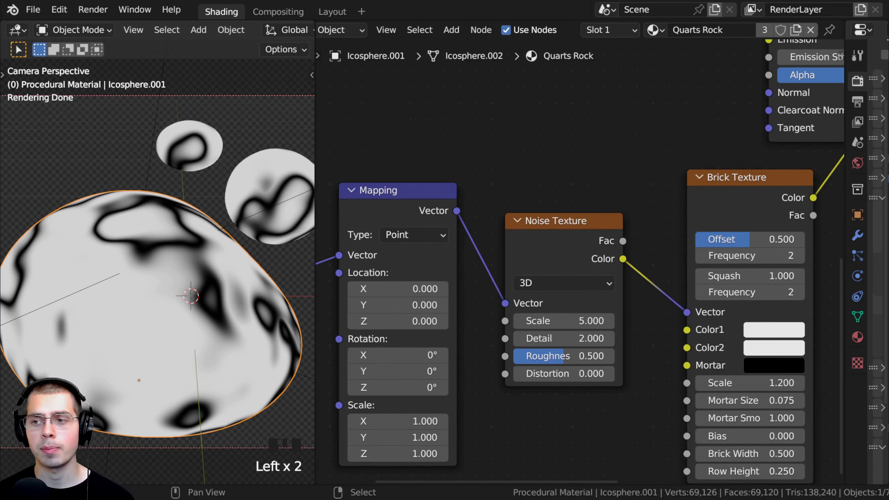
{"action": "scroll", "coordinate": [570, 244], "scroll_direction": "down", "scroll_amount": 1, "text": "shift"}
{"action": "left_click", "coordinate": [571, 244]}
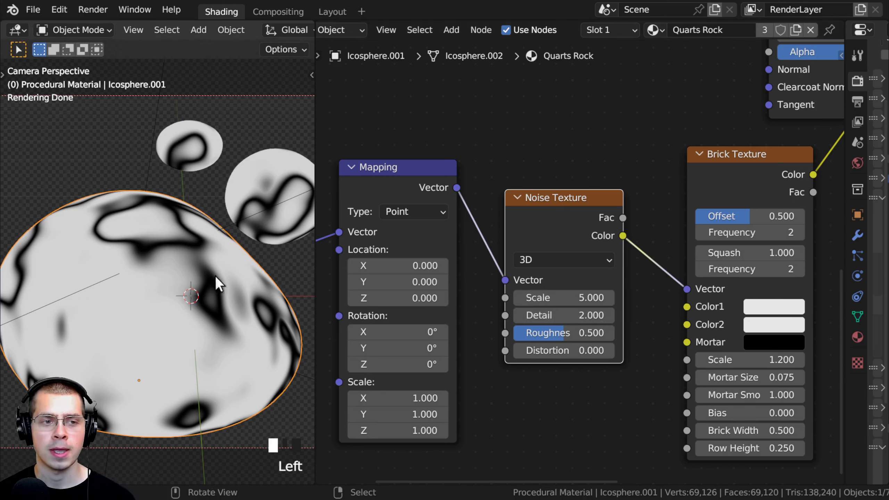
- Set the Noise Texture's Scale to 2 and its Detail to 15
{"action": "left_click", "coordinate": [573, 298]}
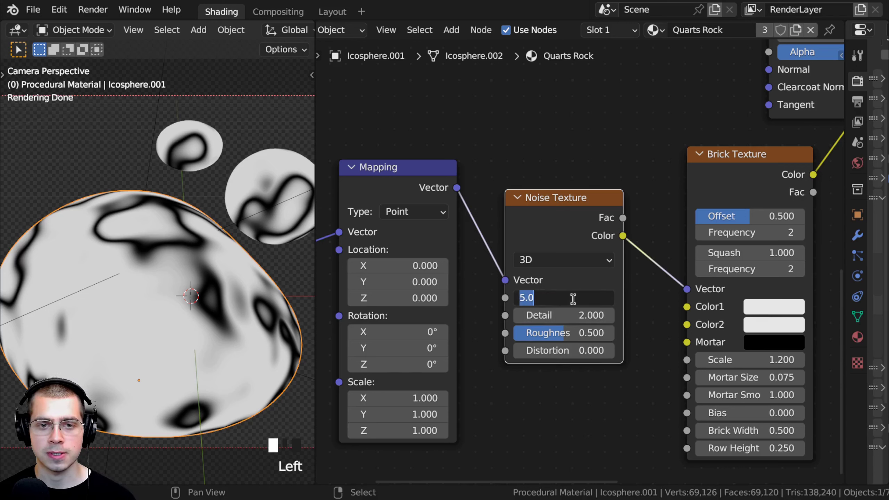
{"action": "type", "text": "2"}
{"action": "left_click", "coordinate": [573, 298]}
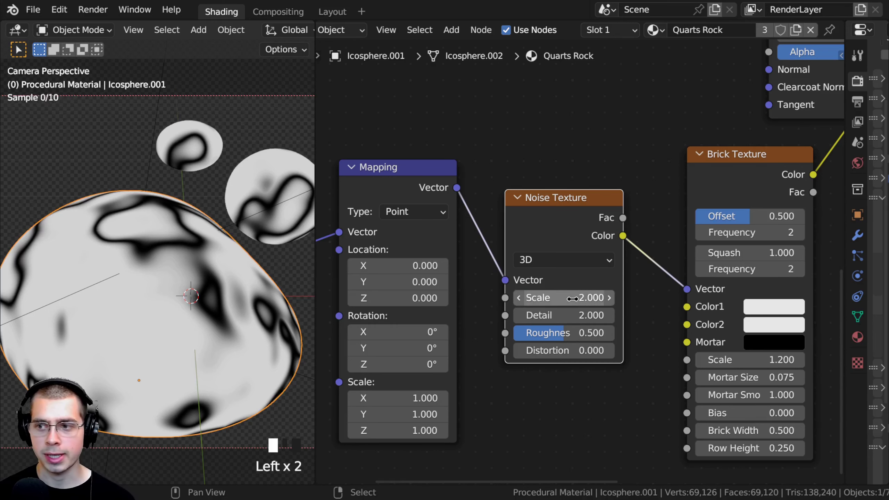
{"action": "left_click_drag", "start_coordinate": [560, 315], "coordinate": [595, 315]}
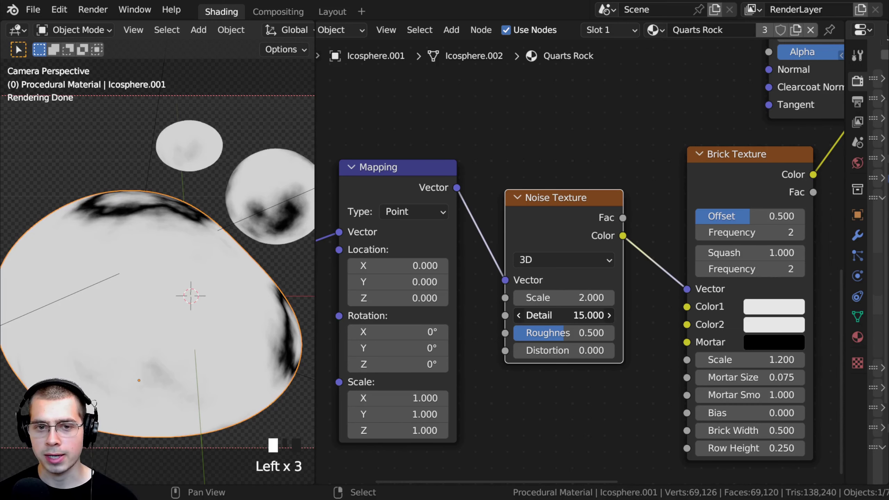
- Set the Noise Texture's Roughness to 0.55 and its Distortion to 0.2
{"action": "left_click", "coordinate": [566, 331]}
{"action": "type", "text": "5"}
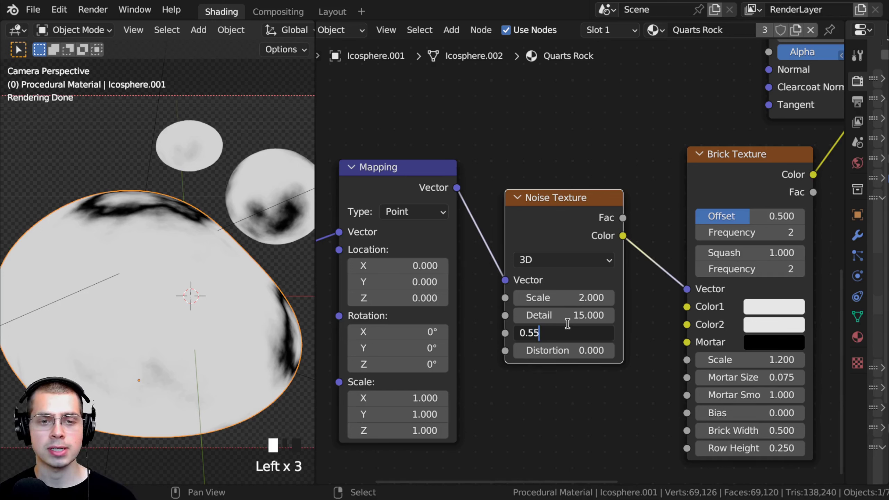
{"action": "key", "text": "Return"}
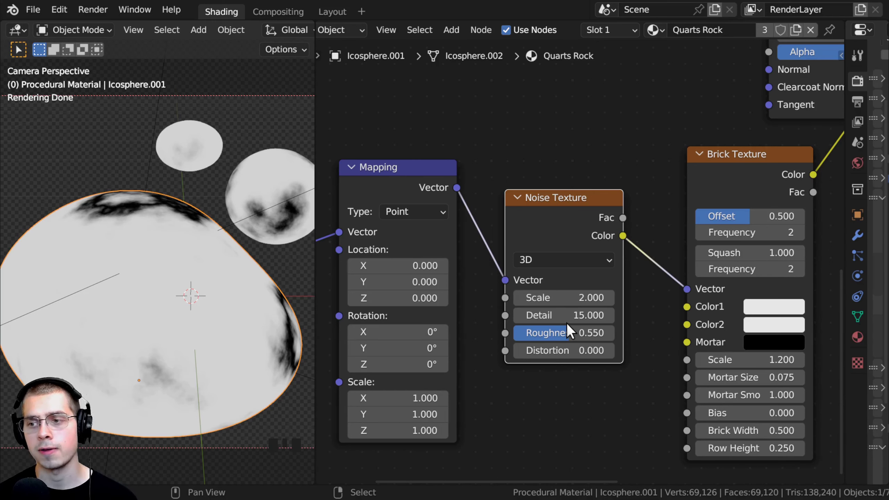
{"action": "left_click", "coordinate": [599, 351]}
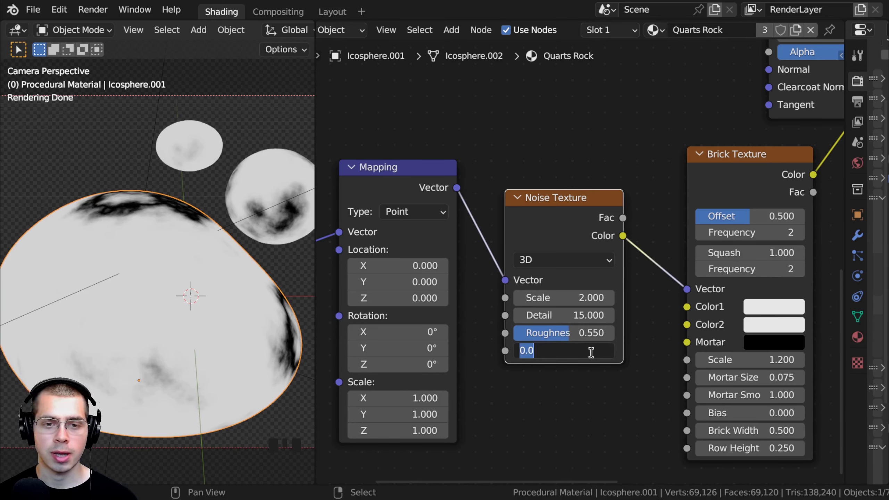
{"action": "type", "text": "0.2"}
{"action": "key", "text": "Return"}
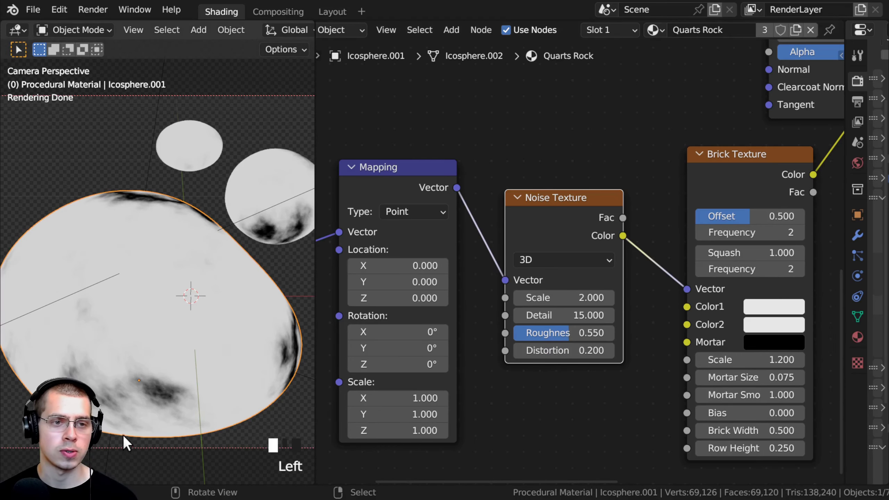
- Examine the distorted pattern on the rocks from outside the camera view and review the full node chain
{"action": "mouse_move", "coordinate": [123, 438]}
{"action": "middle_mouse_down"}
{"action": "mouse_move", "coordinate": [92, 337]}
{"action": "mouse_move", "coordinate": [119, 433]}
{"action": "middle_mouse_up"}
{"action": "scroll", "coordinate": [156, 338], "scroll_direction": "up", "scroll_amount": 2}
{"action": "scroll", "coordinate": [105, 332], "scroll_direction": "up", "scroll_amount": 1}
{"action": "middle_click_drag", "start_coordinate": [157, 338], "coordinate": [119, 207]}
{"action": "scroll", "coordinate": [127, 250], "scroll_direction": "up", "scroll_amount": 1}
{"action": "scroll", "coordinate": [549, 252], "scroll_direction": "down", "scroll_amount": 6}
{"action": "middle_click_drag", "start_coordinate": [556, 266], "coordinate": [553, 274]}
{"action": "key", "text": "a"}
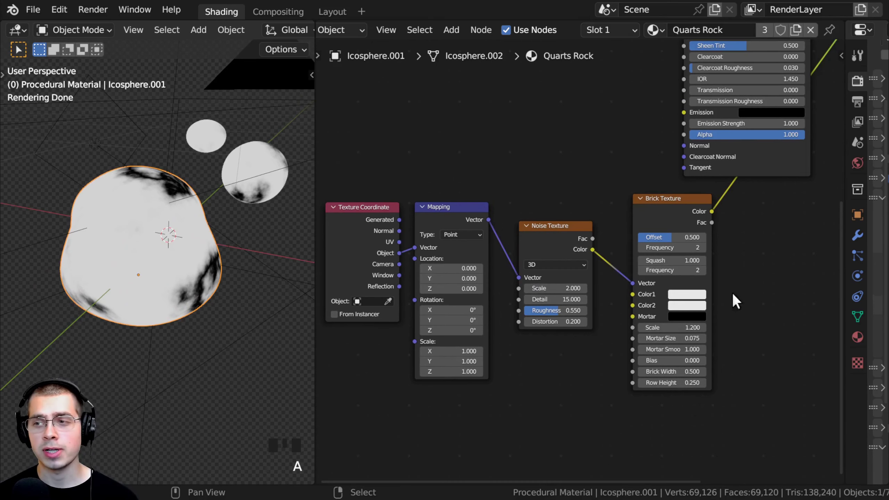
- Add a Mix Color node and insert it on the link between the Noise Texture and Brick Texture nodes
{"action": "scroll", "coordinate": [553, 245], "scroll_direction": "up", "scroll_amount": 1}
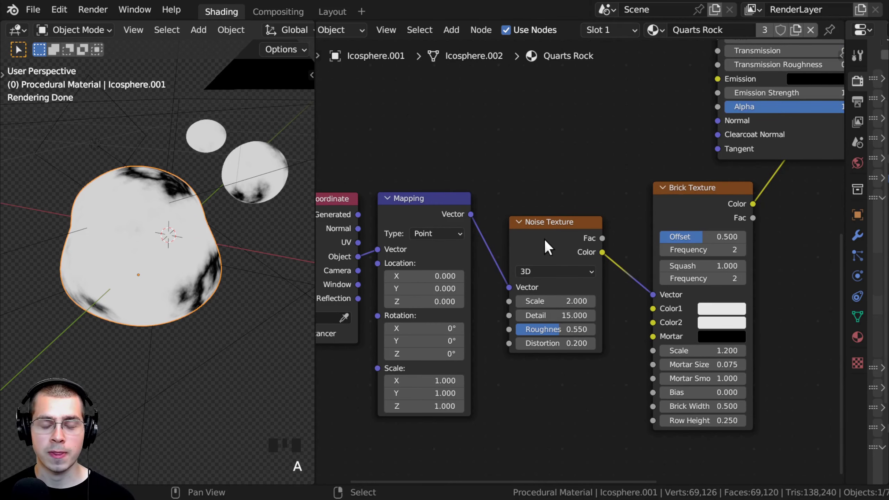
{"action": "left_click", "coordinate": [544, 239]}
{"action": "middle_click_drag", "start_coordinate": [646, 268], "coordinate": [584, 259]}
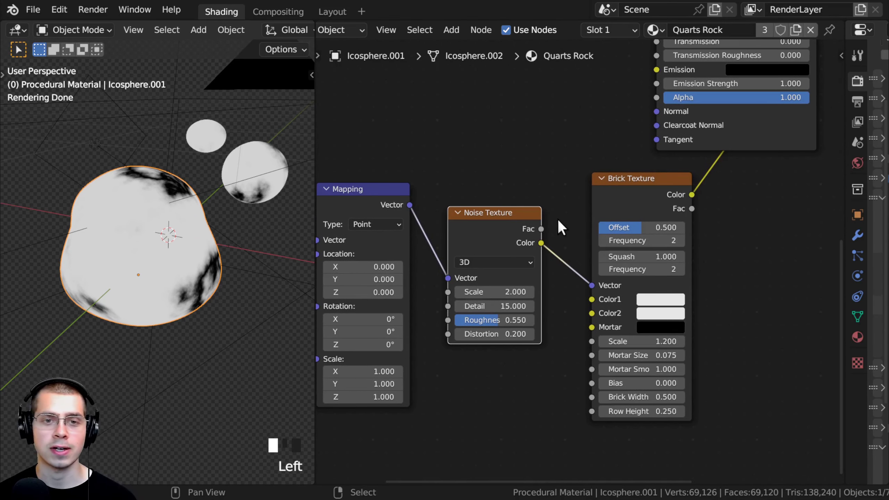
{"action": "key", "text": "shift+a"}
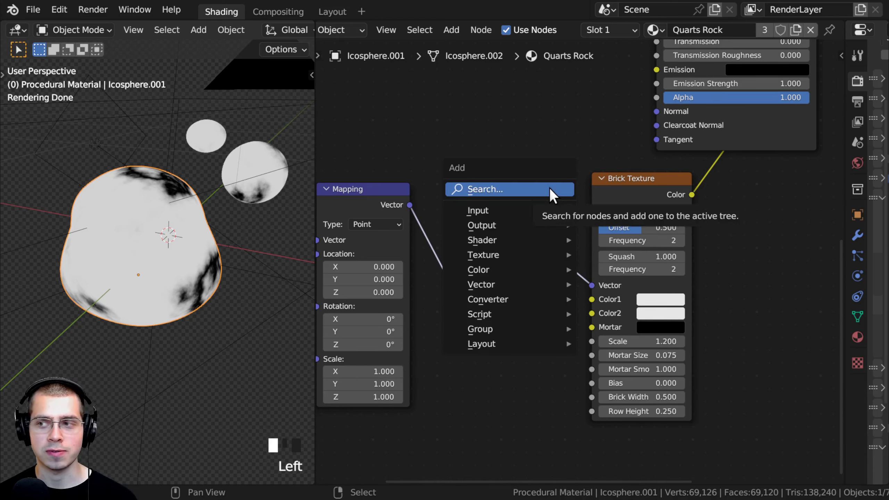
{"action": "left_click", "coordinate": [549, 189]}
{"action": "type", "text": "mix"}
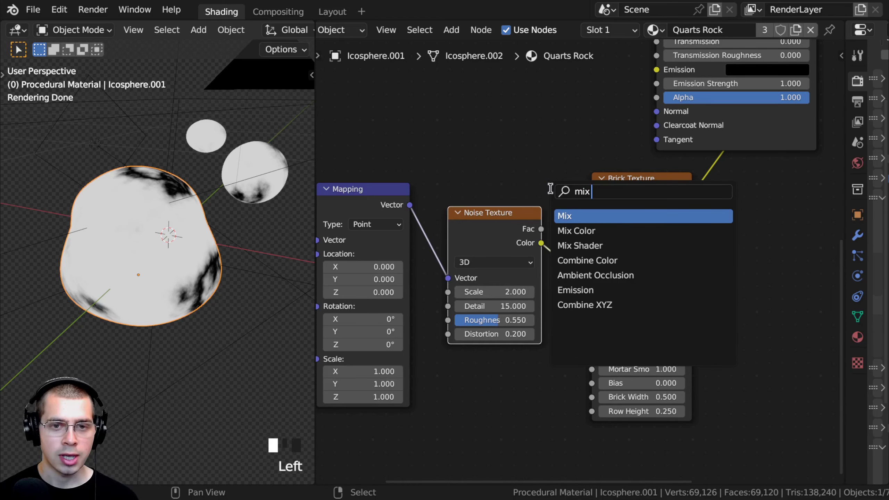
{"action": "key", "text": "Down"}
{"action": "key", "text": "Return"}
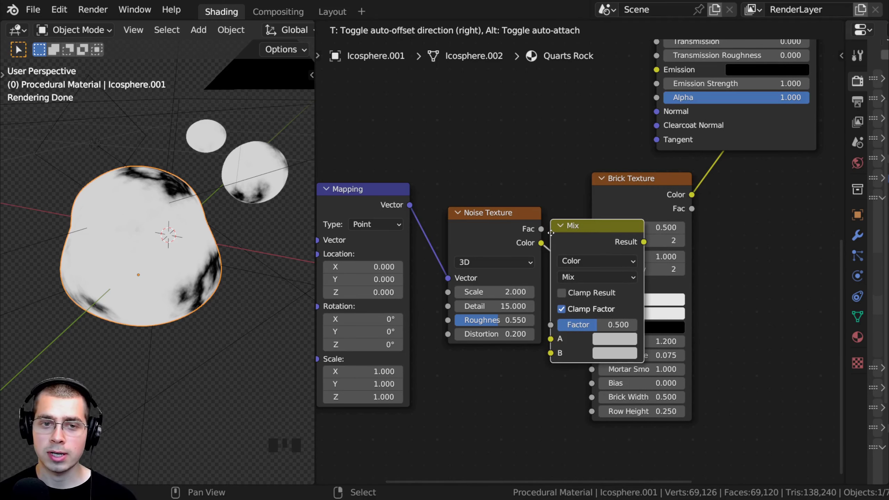
{"action": "left_click", "coordinate": [550, 233]}
- Space out the Mix and Brick Texture nodes and move the Texture Coordinate and Mapping nodes farther from the Noise Texture
{"action": "left_click_drag", "start_coordinate": [642, 250], "coordinate": [609, 234]}
{"action": "left_click_drag", "start_coordinate": [752, 215], "coordinate": [737, 234]}
{"action": "middle_click_drag", "start_coordinate": [570, 218], "coordinate": [622, 222]}
{"action": "scroll", "coordinate": [623, 222], "scroll_direction": "down", "scroll_amount": 1}
{"action": "middle_click_drag", "start_coordinate": [454, 207], "coordinate": [503, 198]}
{"action": "left_click_drag", "start_coordinate": [510, 163], "coordinate": [383, 233]}
{"action": "left_click_drag", "start_coordinate": [476, 201], "coordinate": [430, 195]}
{"action": "left_click", "coordinate": [375, 189]}
{"action": "left_click", "coordinate": [440, 193]}
{"action": "middle_click_drag", "start_coordinate": [431, 198], "coordinate": [393, 195]}
{"action": "scroll", "coordinate": [395, 194], "scroll_direction": "up", "scroll_amount": 1}
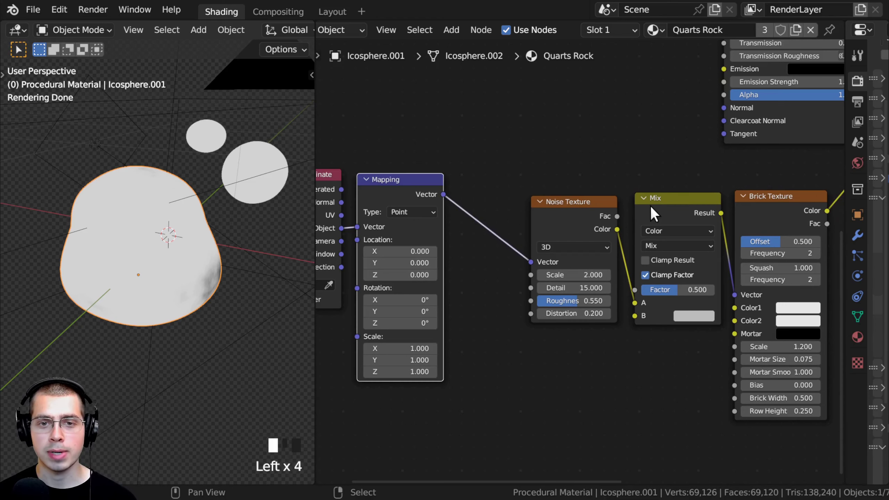
- Offset the Noise Texture node, and connect its Color to the Mix node's B input and Mapping's Vector to the A input
{"action": "left_click_drag", "start_coordinate": [569, 210], "coordinate": [536, 157]}
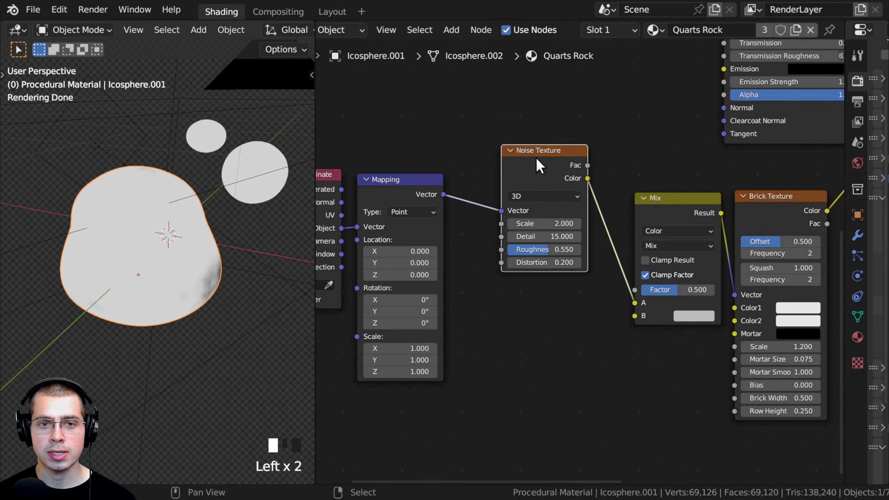
{"action": "left_click", "coordinate": [382, 190]}
{"action": "left_click", "coordinate": [557, 162]}
{"action": "scroll", "coordinate": [521, 182], "scroll_direction": "up", "scroll_amount": 1}
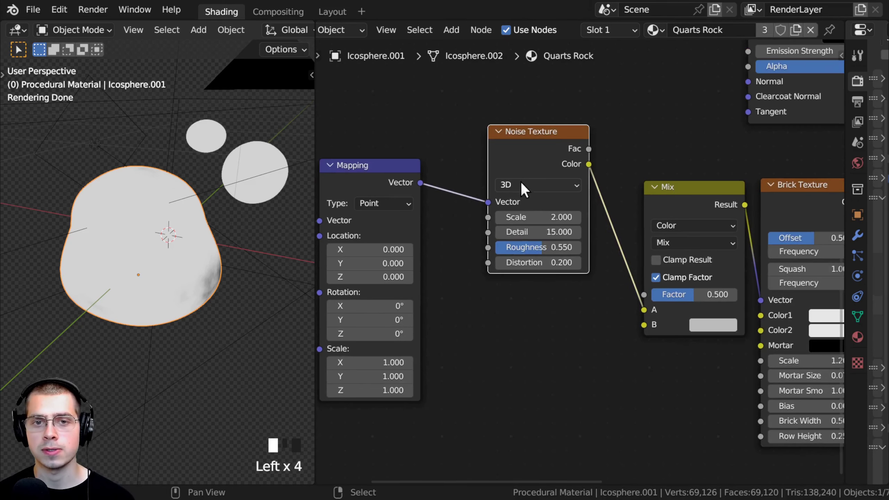
{"action": "left_click_drag", "start_coordinate": [589, 164], "coordinate": [638, 325]}
{"action": "left_click", "coordinate": [378, 188]}
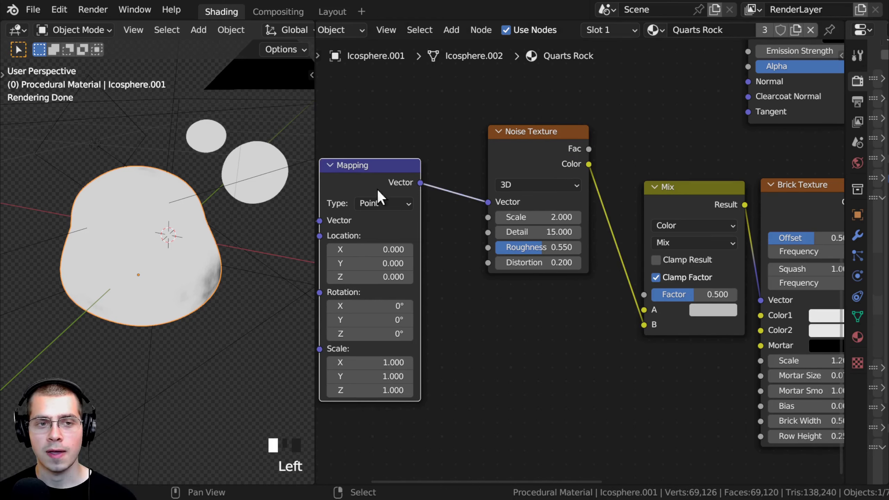
{"action": "left_click_drag", "start_coordinate": [419, 183], "coordinate": [644, 309]}
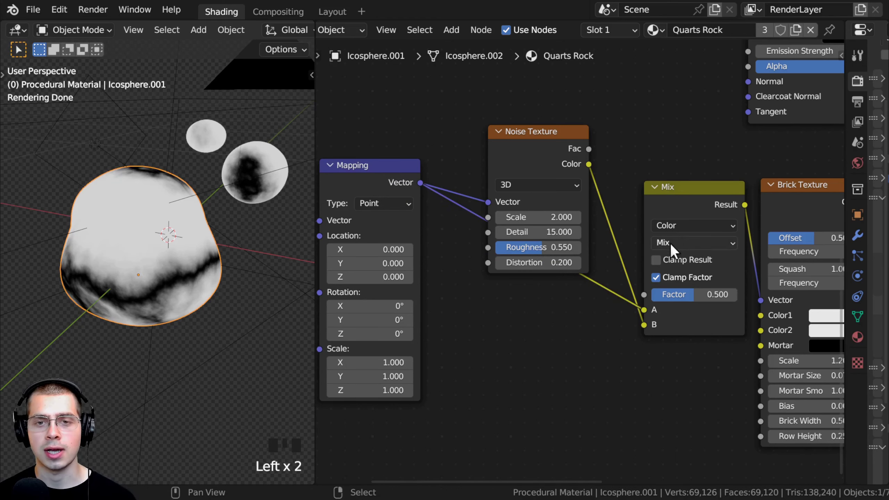
- Rearrange the Mix, Noise Texture and Mapping nodes so the link from Mapping to the Mix node runs clear
{"action": "left_click_drag", "start_coordinate": [662, 199], "coordinate": [631, 180]}
{"action": "left_click_drag", "start_coordinate": [521, 165], "coordinate": [501, 116]}
{"action": "left_click_drag", "start_coordinate": [354, 182], "coordinate": [354, 211]}
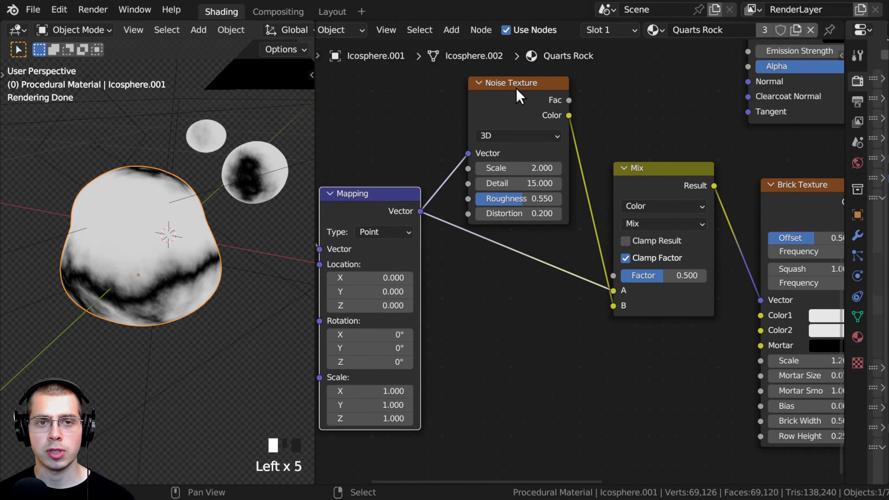
{"action": "left_click", "coordinate": [515, 88]}
- Switch the viewport to the camera view and set the Mix node's blending mode to Linear Light
{"action": "middle_click_drag", "start_coordinate": [642, 233], "coordinate": [572, 233]}
{"action": "left_click_drag", "start_coordinate": [602, 276], "coordinate": [549, 276]}
{"action": "mouse_move", "coordinate": [560, 277]}
{"action": "left_mouse_down"}
{"action": "mouse_move", "coordinate": [635, 277]}
{"action": "mouse_move", "coordinate": [550, 276]}
{"action": "mouse_move", "coordinate": [576, 271]}
{"action": "left_mouse_up"}
{"action": "scroll", "coordinate": [224, 238], "scroll_direction": "up", "scroll_amount": 2}
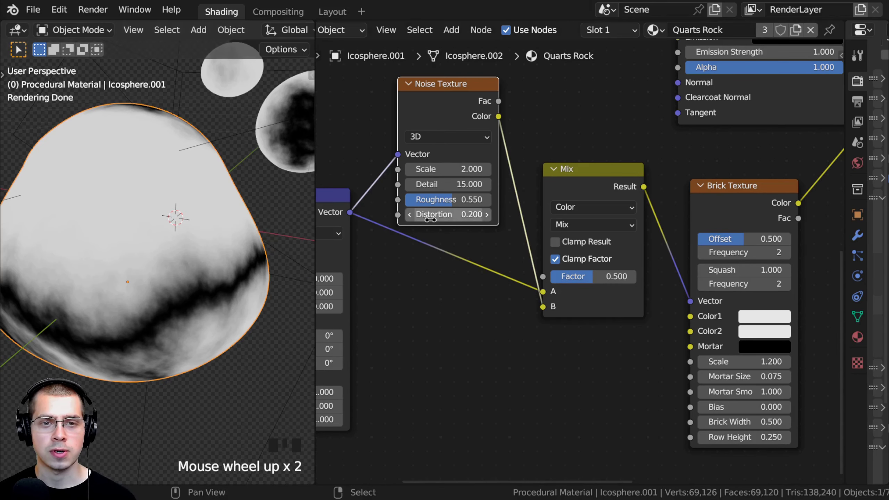
{"action": "key", "text": "KP_0"}
{"action": "left_click", "coordinate": [610, 224]}
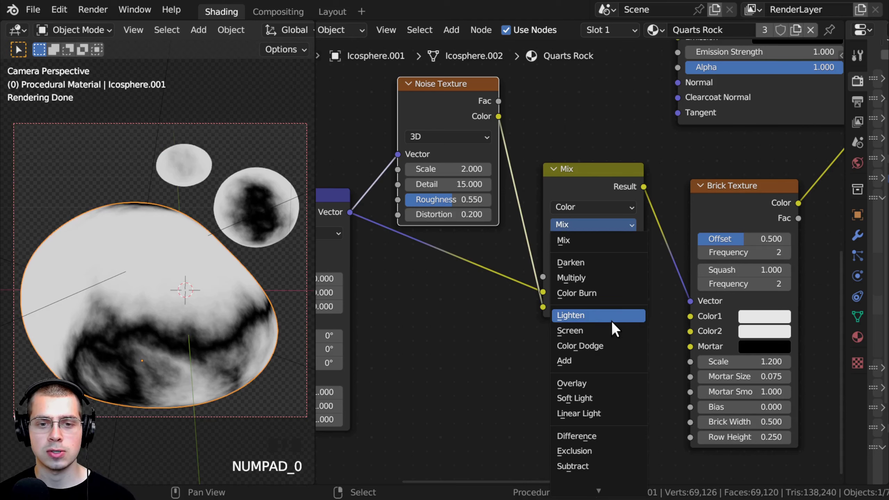
{"action": "left_click", "coordinate": [595, 413]}
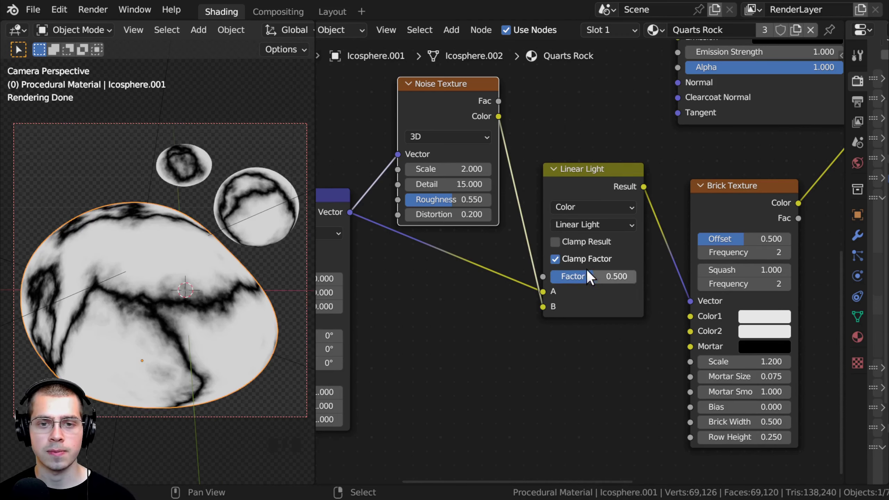
- Set the Linear Light node's Factor to 0.35 and move the Brick Texture node closer to it
{"action": "mouse_move", "coordinate": [586, 277]}
{"action": "left_mouse_down"}
{"action": "mouse_move", "coordinate": [609, 276]}
{"action": "mouse_move", "coordinate": [550, 276]}
{"action": "mouse_move", "coordinate": [612, 276]}
{"action": "mouse_move", "coordinate": [561, 276]}
{"action": "mouse_move", "coordinate": [603, 276]}
{"action": "left_mouse_up"}
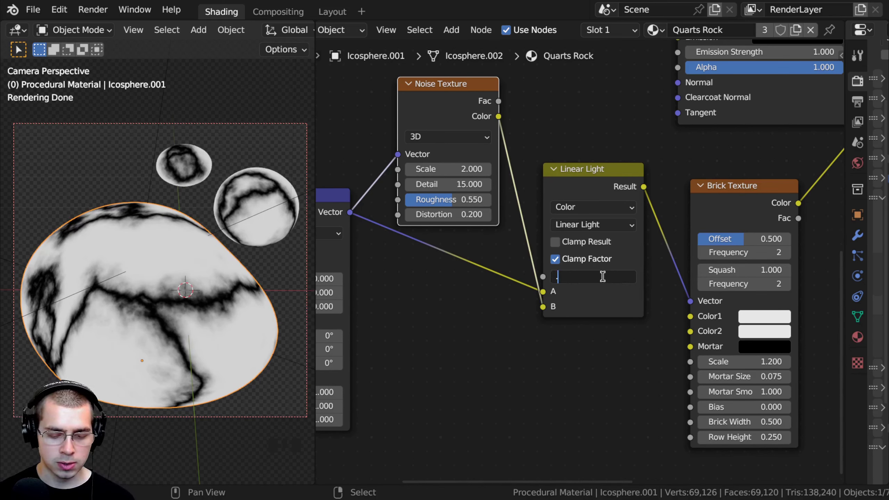
{"action": "type", "text": "5"}
{"action": "key", "text": "Return"}
{"action": "mouse_move", "coordinate": [571, 280]}
{"action": "left_mouse_down"}
{"action": "mouse_move", "coordinate": [563, 277]}
{"action": "mouse_move", "coordinate": [580, 276]}
{"action": "left_mouse_up"}
{"action": "scroll", "coordinate": [579, 276], "scroll_direction": "down", "scroll_amount": 1}
{"action": "left_click_drag", "start_coordinate": [688, 196], "coordinate": [667, 190]}
- Examine the distorted vein pattern on the large rock up close and from different angles
{"action": "scroll", "coordinate": [648, 203], "scroll_direction": "down", "scroll_amount": 3}
{"action": "middle_click_drag", "start_coordinate": [210, 231], "coordinate": [166, 257]}
{"action": "middle_click_drag", "start_coordinate": [167, 257], "coordinate": [143, 279], "text": "shift"}
{"action": "scroll", "coordinate": [157, 251], "scroll_direction": "up", "scroll_amount": 3}
{"action": "scroll", "coordinate": [136, 275], "scroll_direction": "up", "scroll_amount": 1}
{"action": "middle_click_drag", "start_coordinate": [82, 251], "coordinate": [82, 180], "text": "shift"}
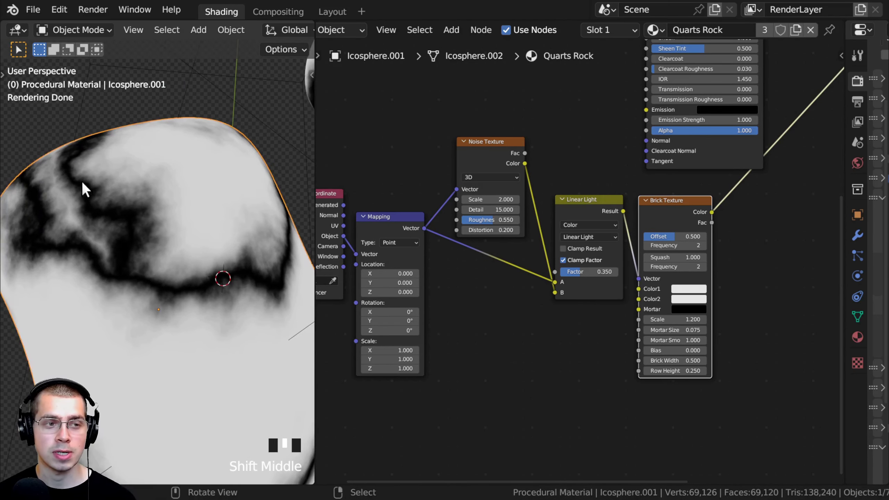
{"action": "middle_click_drag", "start_coordinate": [202, 263], "coordinate": [193, 218]}
{"action": "scroll", "coordinate": [210, 214], "scroll_direction": "down", "scroll_amount": 1}
- Move the Noise Texture node down level with the Linear Light node
{"action": "middle_click_drag", "start_coordinate": [497, 218], "coordinate": [485, 233], "text": "shift"}
{"action": "left_click_drag", "start_coordinate": [473, 158], "coordinate": [479, 203]}
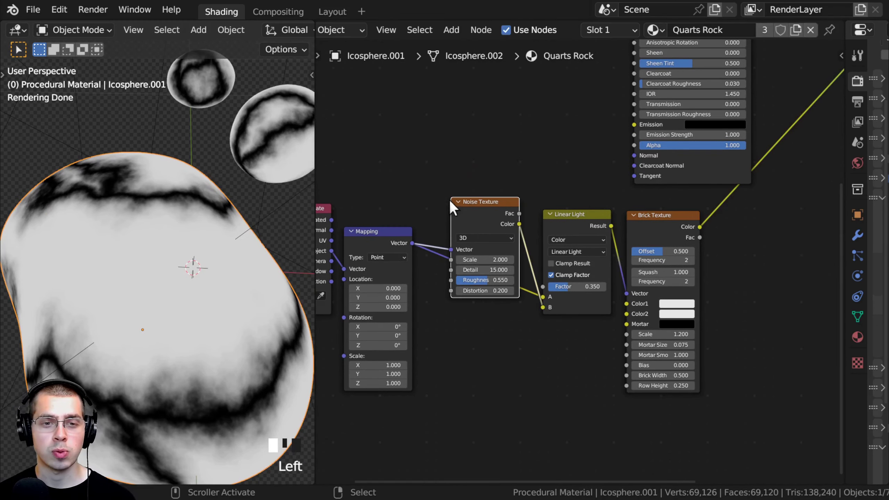
{"action": "middle_click_drag", "start_coordinate": [218, 280], "coordinate": [196, 224]}
- Duplicate the Linear Light node and place the copy after the Brick Texture node
{"action": "middle_click_drag", "start_coordinate": [706, 280], "coordinate": [654, 285]}
{"action": "scroll", "coordinate": [679, 211], "scroll_direction": "up", "scroll_amount": 1}
{"action": "middle_click_drag", "start_coordinate": [679, 211], "coordinate": [668, 201]}
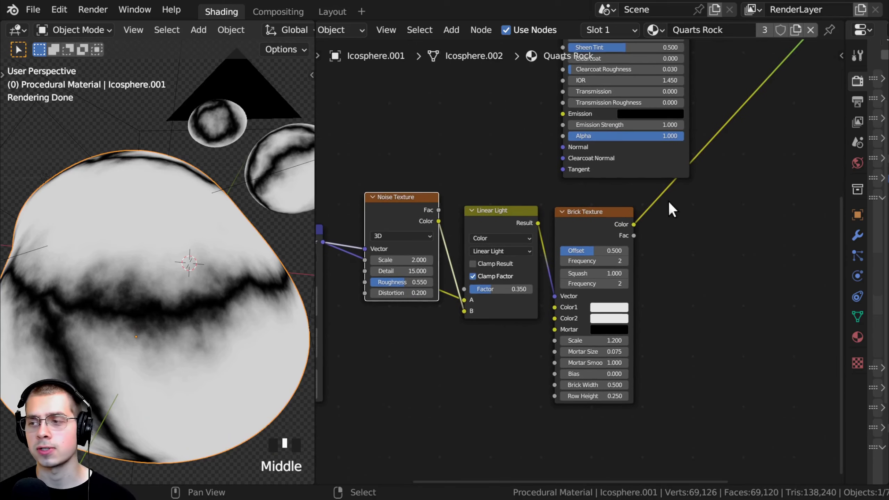
{"action": "scroll", "coordinate": [493, 222], "scroll_direction": "up", "scroll_amount": 1}
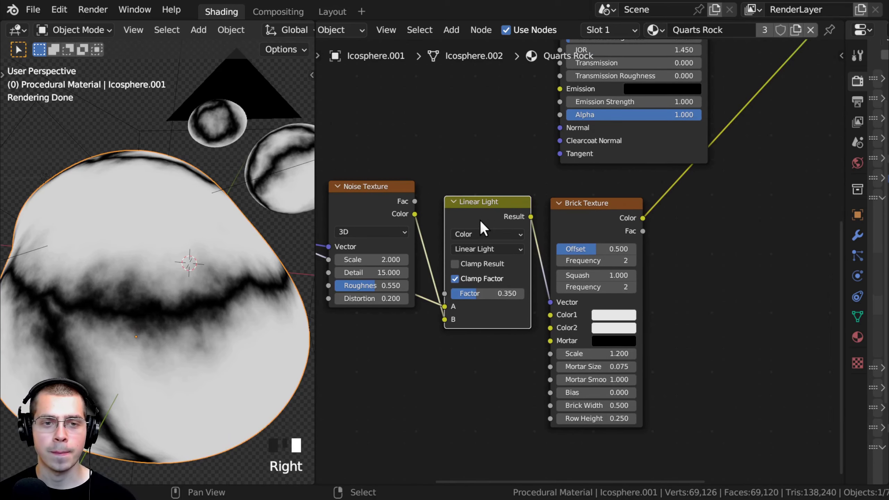
{"action": "key", "text": "shift+d"}
{"action": "left_click", "coordinate": [730, 217]}
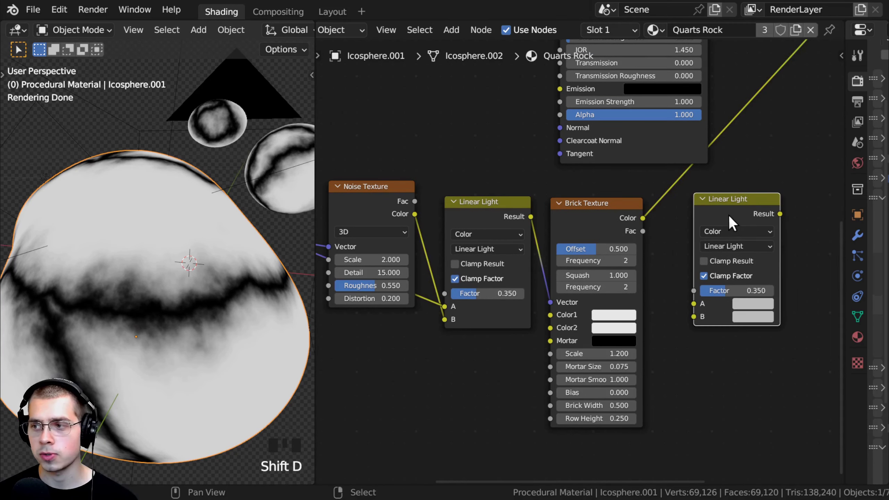
- Connect the Brick Texture's Color to the duplicated Linear Light node's B input, preview that node on the rocks and move it closer
{"action": "middle_click_drag", "start_coordinate": [729, 215], "coordinate": [684, 203]}
{"action": "scroll", "coordinate": [684, 203], "scroll_direction": "up", "scroll_amount": 3}
{"action": "left_click_drag", "start_coordinate": [545, 186], "coordinate": [637, 330]}
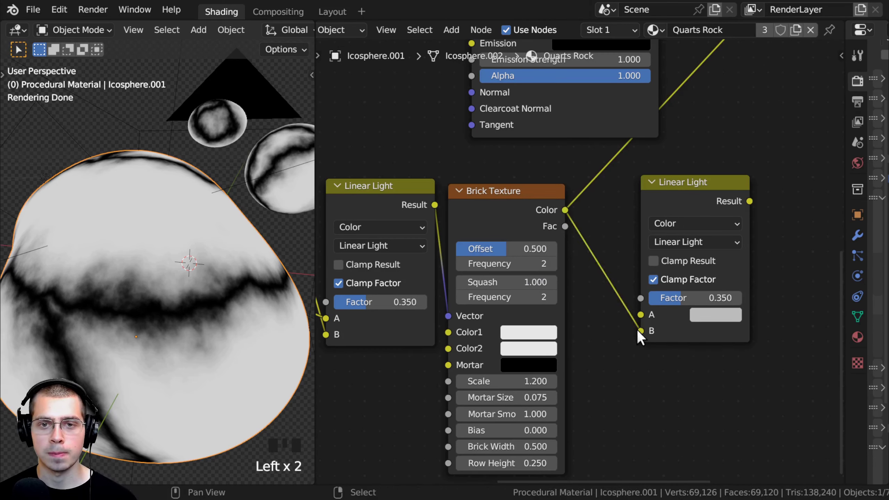
{"action": "left_click", "coordinate": [708, 189], "text": "ctrl+shift"}
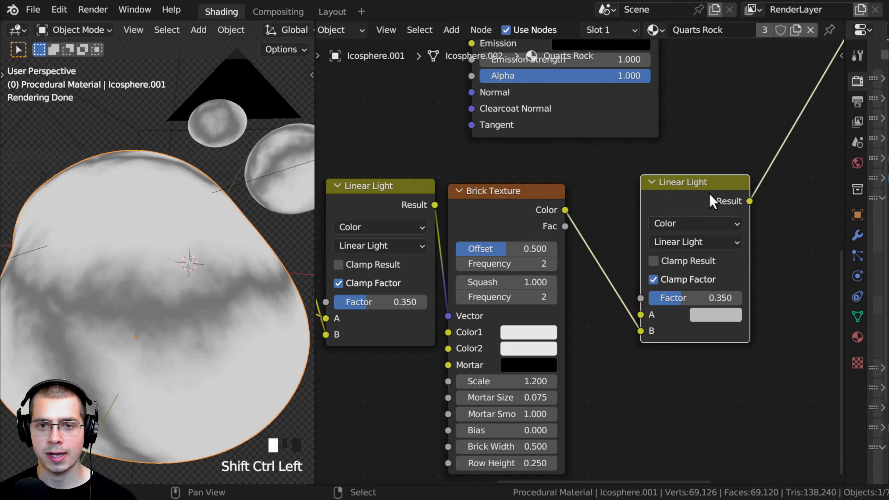
{"action": "left_click_drag", "start_coordinate": [709, 193], "coordinate": [666, 187]}
- Connect the Noise Texture's Fac output to the A input of the second Linear Light node
{"action": "scroll", "coordinate": [451, 286], "scroll_direction": "down", "scroll_amount": 2}
{"action": "middle_click_drag", "start_coordinate": [451, 285], "coordinate": [541, 272]}
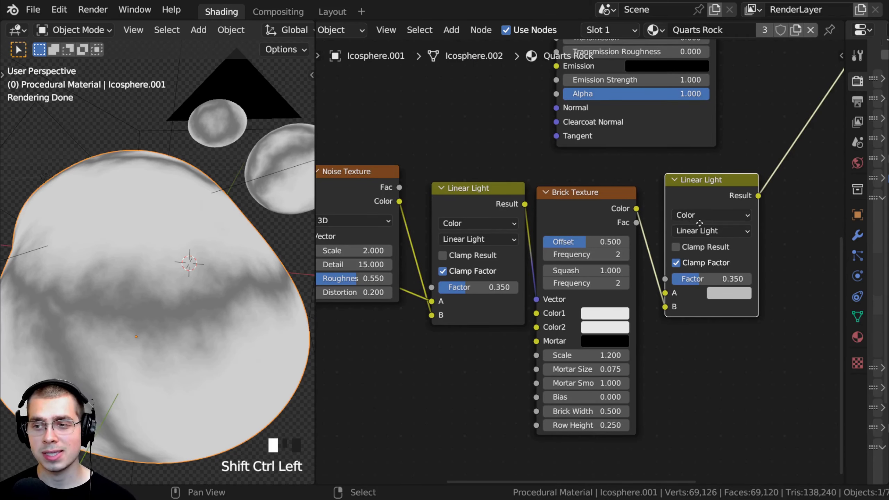
{"action": "middle_click_drag", "start_coordinate": [698, 222], "coordinate": [753, 225]}
{"action": "left_click", "coordinate": [413, 187]}
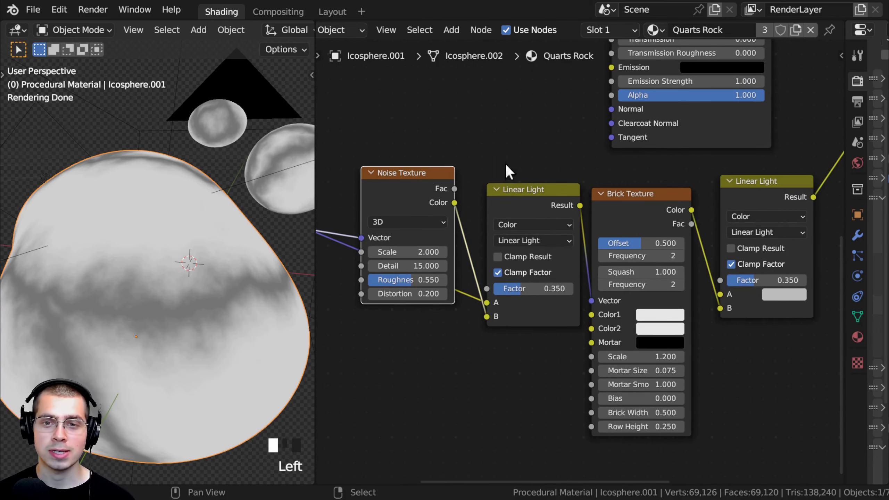
{"action": "left_click", "coordinate": [758, 184]}
{"action": "left_click", "coordinate": [436, 186]}
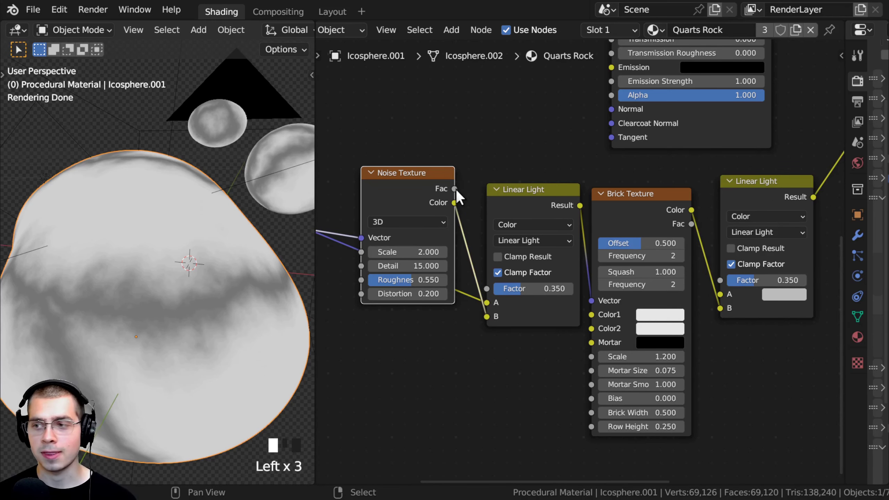
{"action": "left_click_drag", "start_coordinate": [455, 189], "coordinate": [717, 295]}
{"action": "scroll", "coordinate": [459, 226], "scroll_direction": "up", "scroll_amount": 2}
{"action": "middle_click_drag", "start_coordinate": [459, 226], "coordinate": [462, 249]}
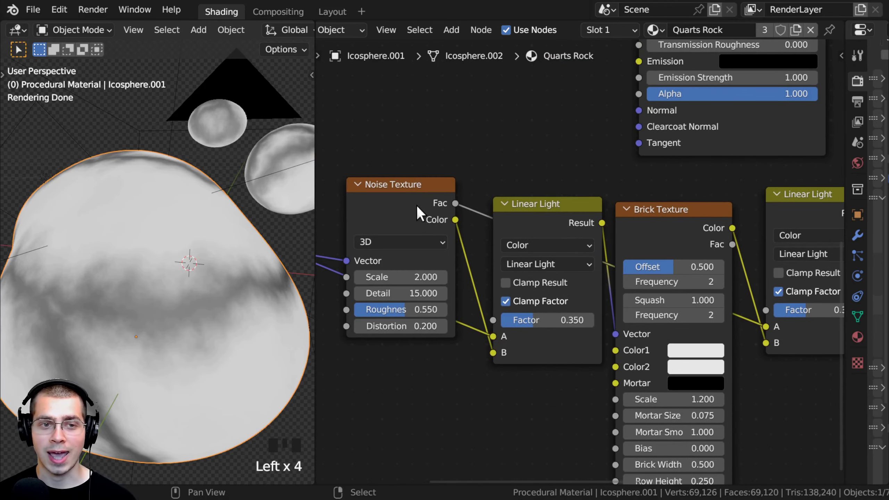
{"action": "left_click", "coordinate": [415, 200]}
- Change the second Linear Light node's blending mode to Darken
{"action": "middle_click_drag", "start_coordinate": [686, 218], "coordinate": [541, 222]}
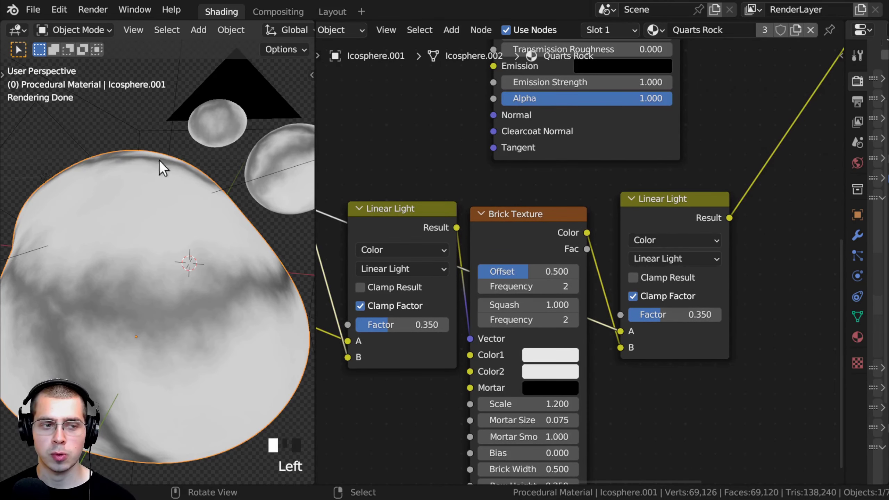
{"action": "scroll", "coordinate": [668, 294], "scroll_direction": "up", "scroll_amount": 1}
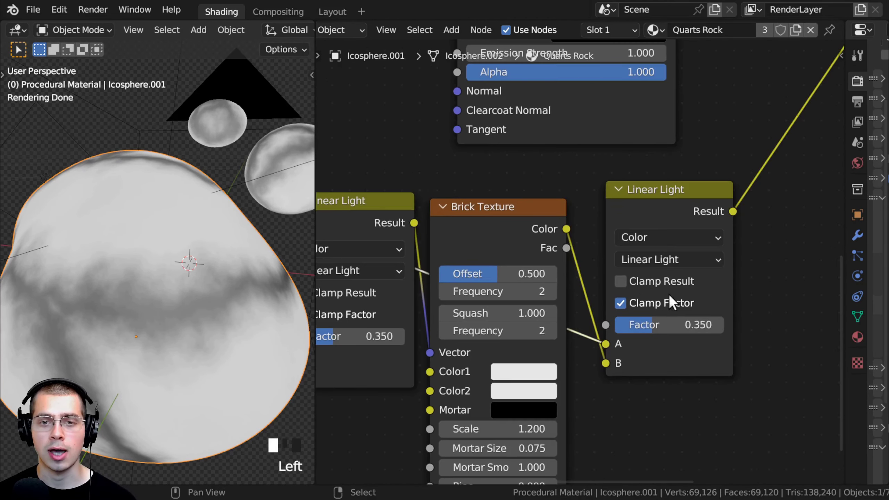
{"action": "left_click", "coordinate": [646, 265]}
{"action": "left_click", "coordinate": [656, 208]}
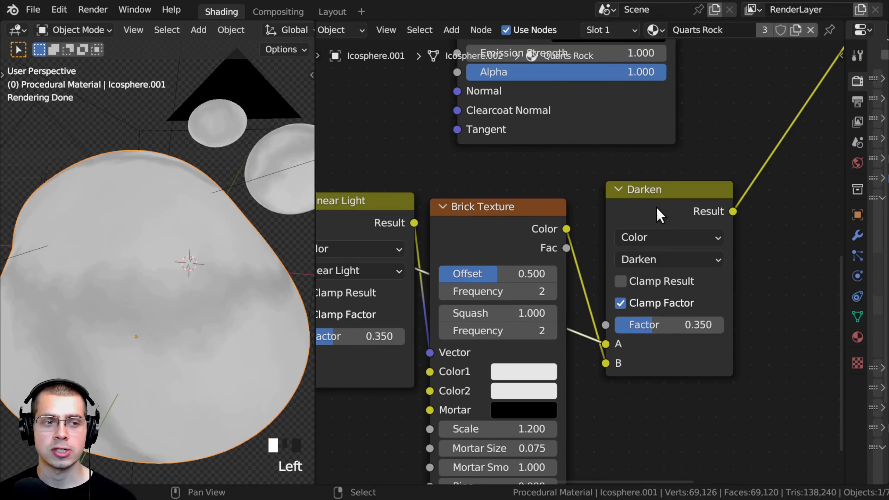
- Try a higher Factor on the Darken node, cancel it, and set the Factor to 0.1
{"action": "left_click_drag", "start_coordinate": [660, 324], "coordinate": [690, 324]}
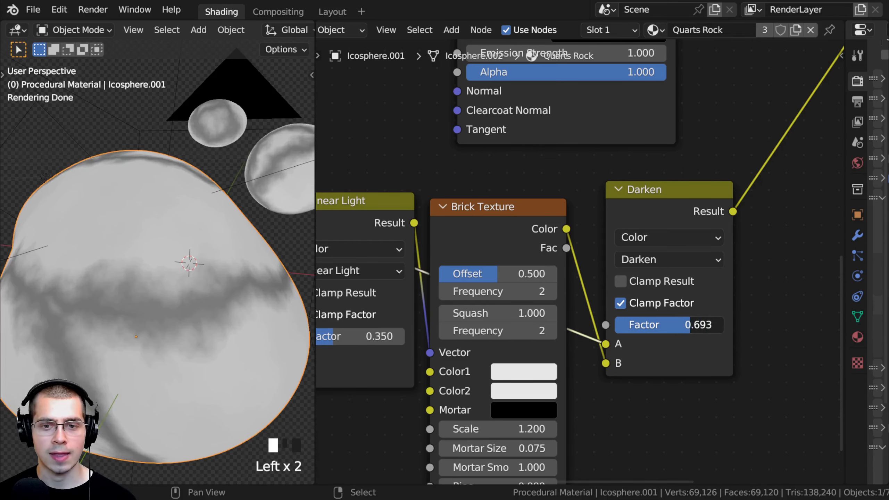
{"action": "right_click", "coordinate": [690, 324]}
{"action": "middle_click_drag", "start_coordinate": [653, 328], "coordinate": [670, 325]}
{"action": "double_click", "coordinate": [695, 318]}
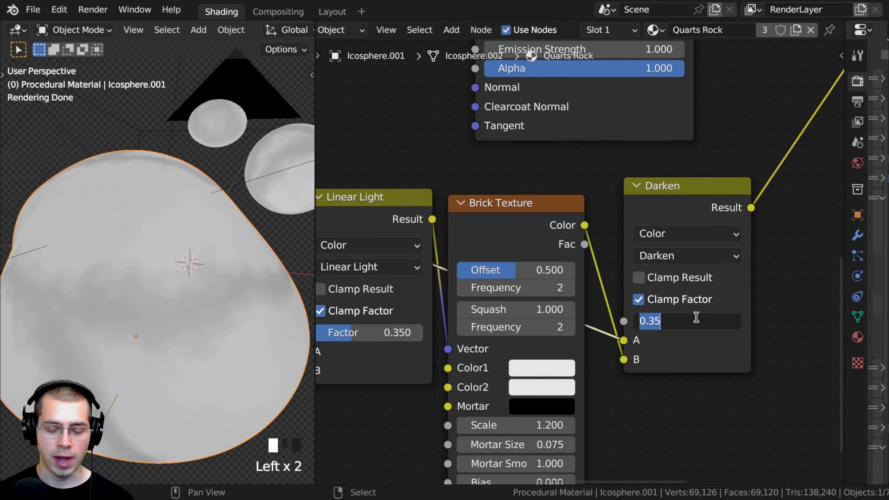
{"action": "type", "text": ".1"}
{"action": "key", "text": "Return"}
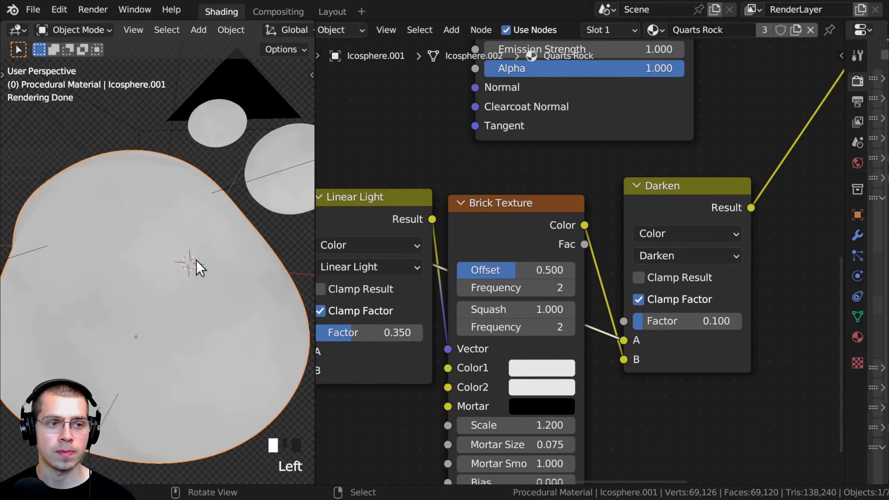
- Examine the darkened pattern on the rocks and shift the Darken node slightly closer to the Brick Texture
{"action": "middle_click_drag", "start_coordinate": [199, 268], "coordinate": [193, 200]}
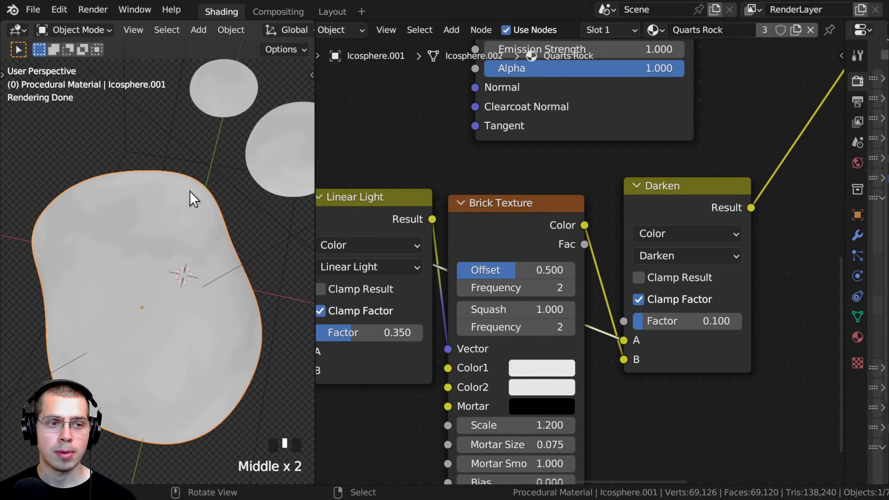
{"action": "scroll", "coordinate": [698, 252], "scroll_direction": "down", "scroll_amount": 7}
{"action": "middle_click_drag", "start_coordinate": [666, 249], "coordinate": [636, 263]}
{"action": "left_click_drag", "start_coordinate": [615, 250], "coordinate": [607, 250]}
{"action": "middle_click_drag", "start_coordinate": [581, 284], "coordinate": [562, 323]}
{"action": "scroll", "coordinate": [698, 211], "scroll_direction": "up", "scroll_amount": 1}
{"action": "scroll", "coordinate": [616, 238], "scroll_direction": "down", "scroll_amount": 3}
{"action": "middle_click_drag", "start_coordinate": [135, 278], "coordinate": [227, 225]}
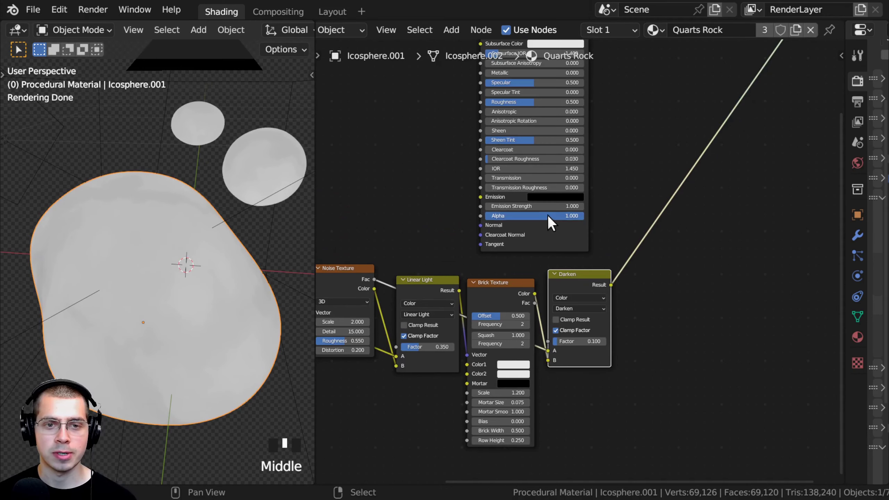
- Add a Displacement node and place it beside the Darken node without inserting it on a link
{"action": "scroll", "coordinate": [547, 216], "scroll_direction": "up", "scroll_amount": 1}
{"action": "key", "text": "shift+a"}
{"action": "left_click", "coordinate": [545, 202]}
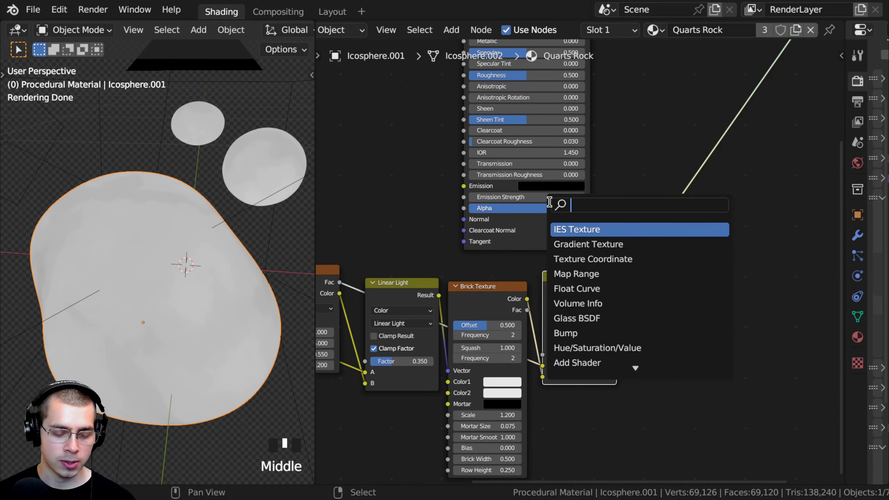
{"action": "type", "text": "dis"}
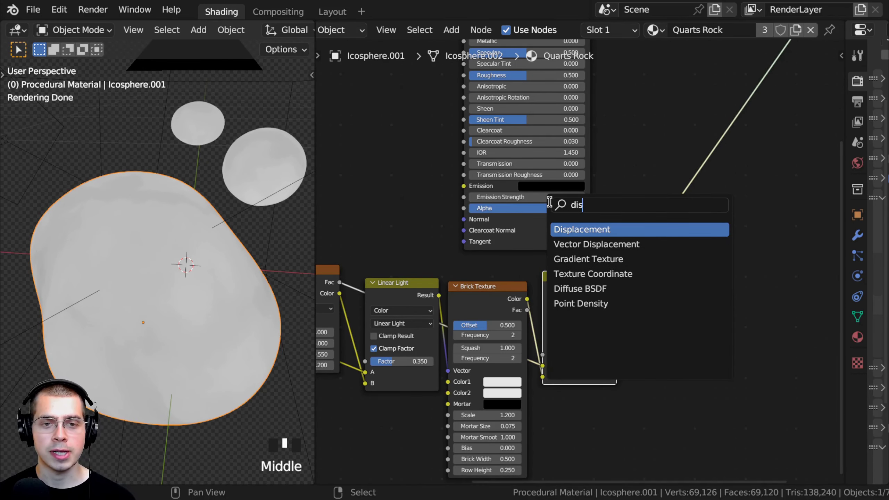
{"action": "key", "text": "Return"}
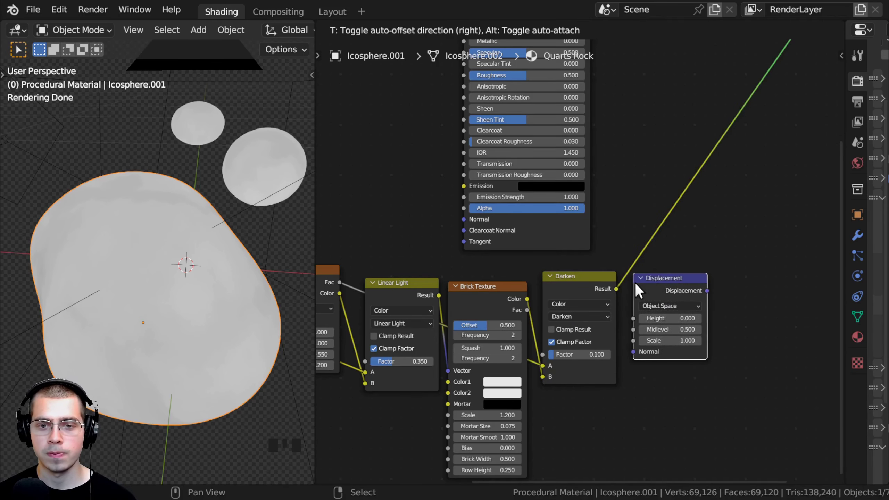
{"action": "left_click", "coordinate": [637, 284]}
- Connect the Displacement node's output to the Displacement input of the Material Output
{"action": "scroll", "coordinate": [653, 267], "scroll_direction": "up", "scroll_amount": 1}
{"action": "middle_click_drag", "start_coordinate": [653, 267], "coordinate": [530, 313]}
{"action": "scroll", "coordinate": [589, 339], "scroll_direction": "down", "scroll_amount": 2}
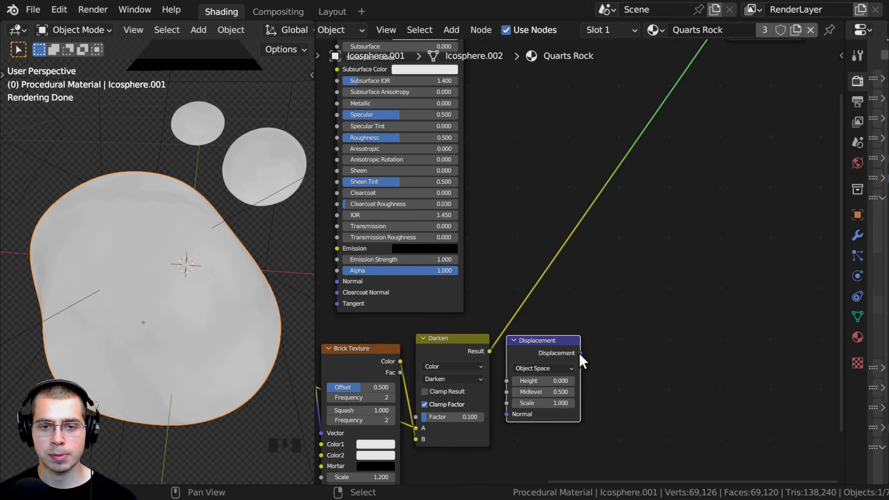
{"action": "left_click_drag", "start_coordinate": [579, 352], "coordinate": [730, 163]}
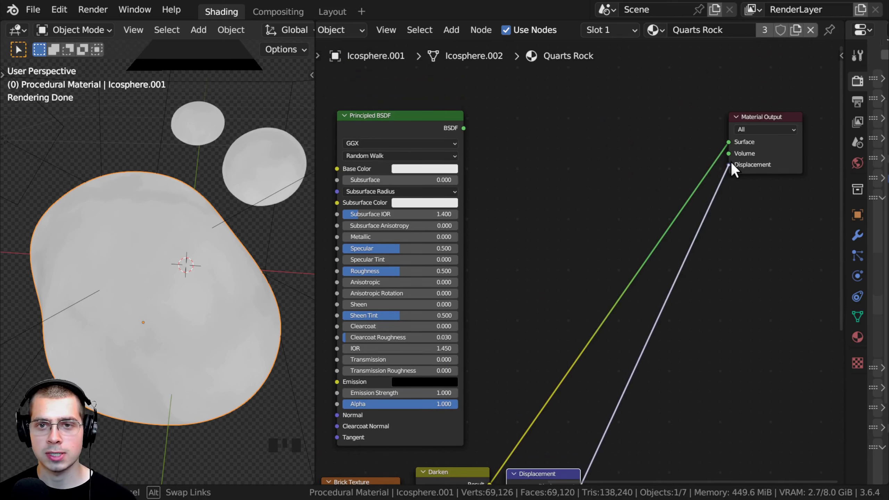
- Nudge the Darken node away from the Displacement node and connect its Result to the Displacement node's Height input
{"action": "middle_click_drag", "start_coordinate": [497, 437], "coordinate": [485, 154]}
{"action": "scroll", "coordinate": [484, 154], "scroll_direction": "up", "scroll_amount": 4}
{"action": "left_click_drag", "start_coordinate": [404, 219], "coordinate": [391, 221]}
{"action": "left_click_drag", "start_coordinate": [461, 222], "coordinate": [438, 288]}
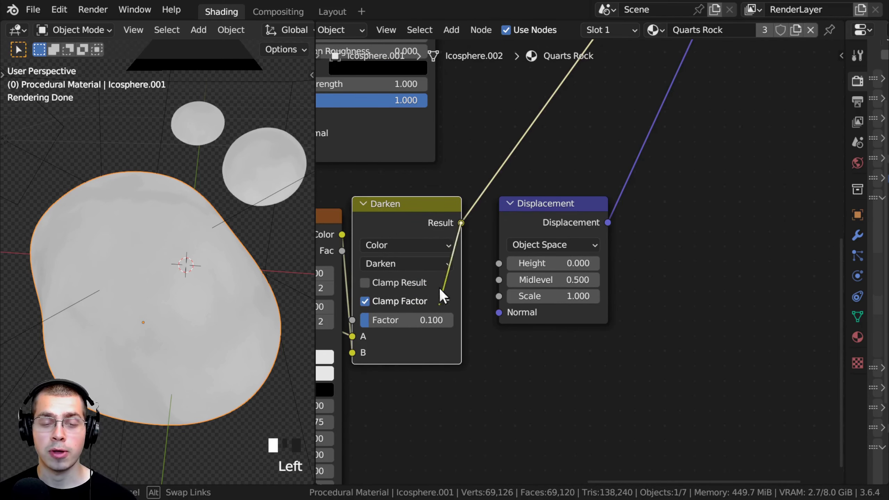
{"action": "left_click_drag", "start_coordinate": [500, 264], "coordinate": [500, 264]}
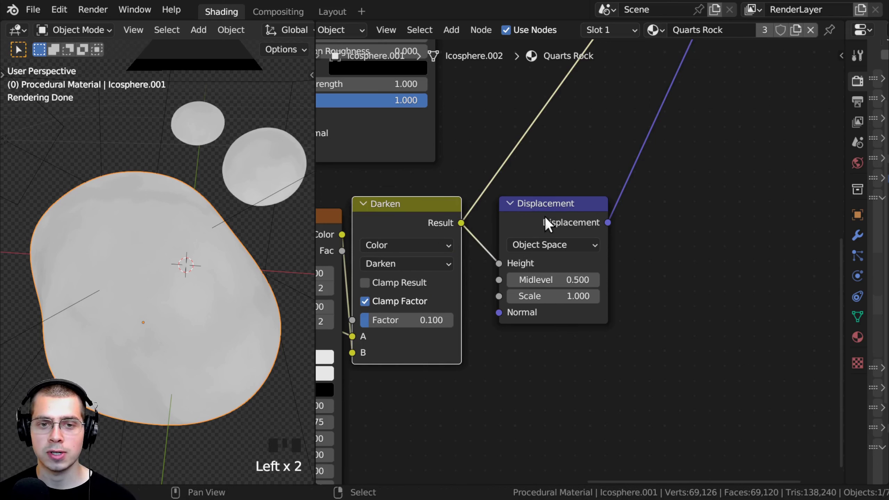
- Widen the properties editor and set the Quarts Rock material's surface displacement method to Displacement and Bump
{"action": "middle_click_drag", "start_coordinate": [177, 252], "coordinate": [236, 257]}
{"action": "scroll", "coordinate": [196, 213], "scroll_direction": "up", "scroll_amount": 3}
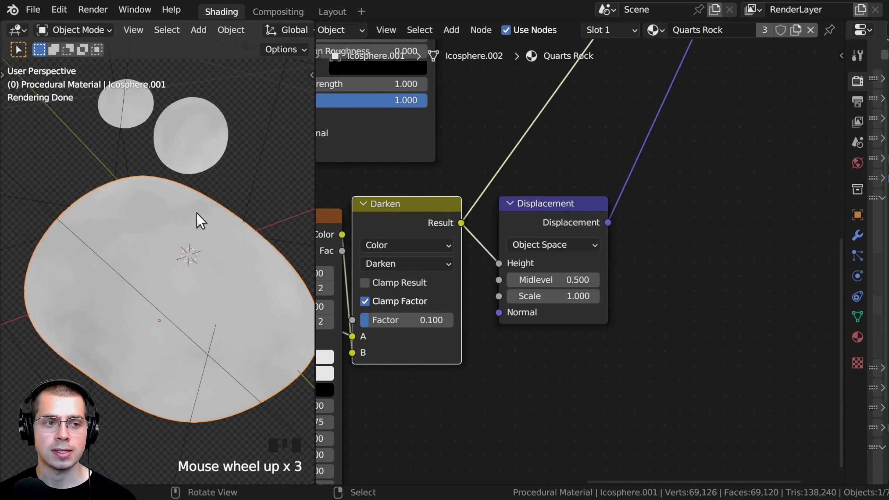
{"action": "middle_click_drag", "start_coordinate": [196, 213], "coordinate": [173, 222]}
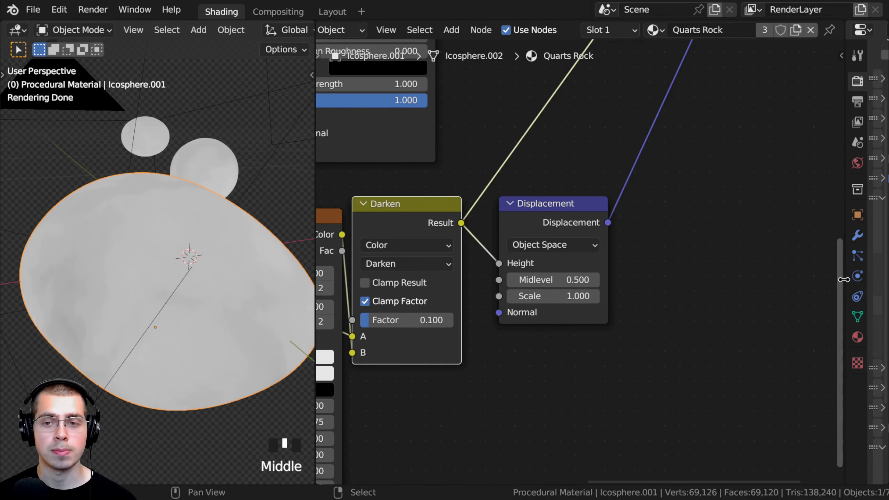
{"action": "left_click_drag", "start_coordinate": [843, 279], "coordinate": [633, 279]}
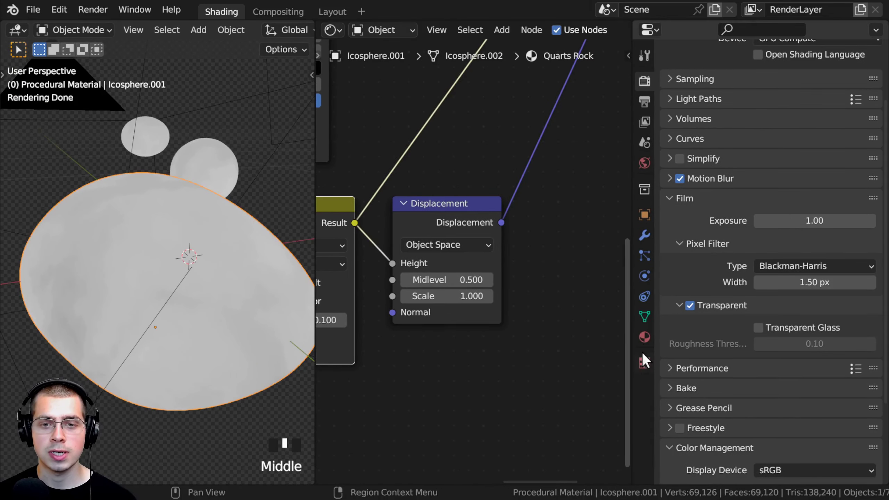
{"action": "double_click", "coordinate": [643, 338]}
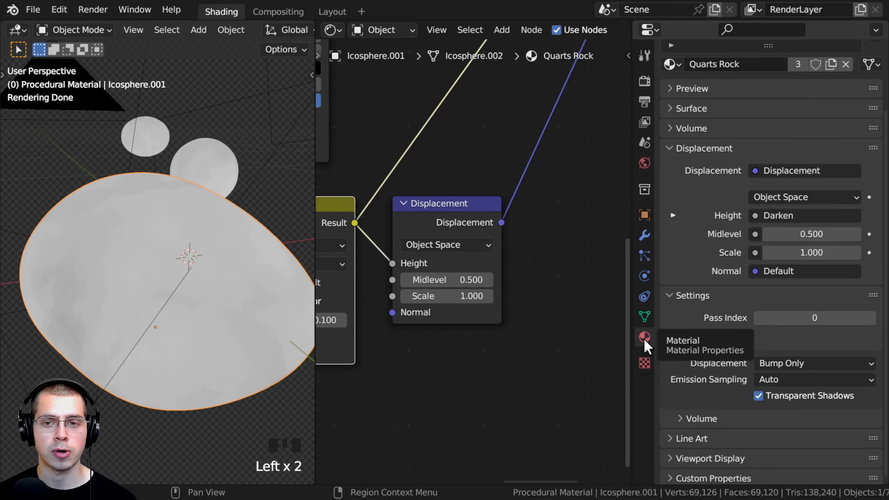
{"action": "left_click_drag", "start_coordinate": [682, 154], "coordinate": [686, 349]}
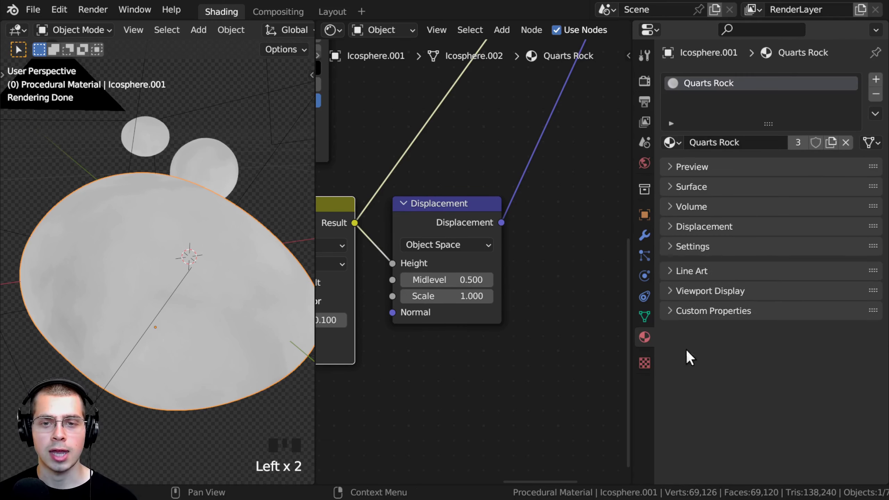
{"action": "left_click", "coordinate": [669, 245]}
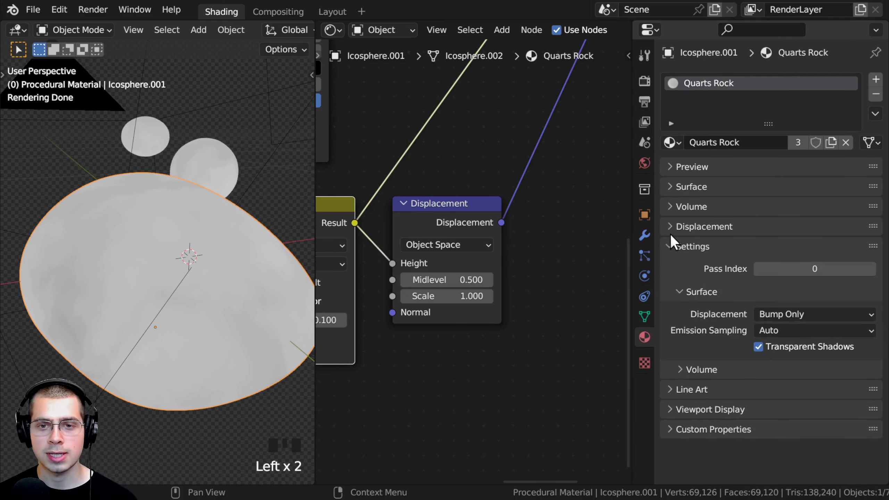
{"action": "left_click", "coordinate": [674, 292]}
{"action": "left_click", "coordinate": [676, 292]}
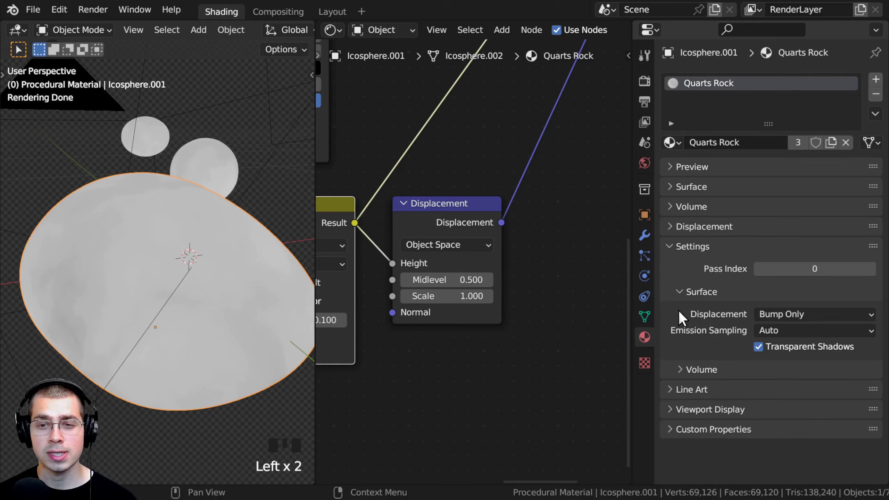
{"action": "left_click", "coordinate": [796, 314]}
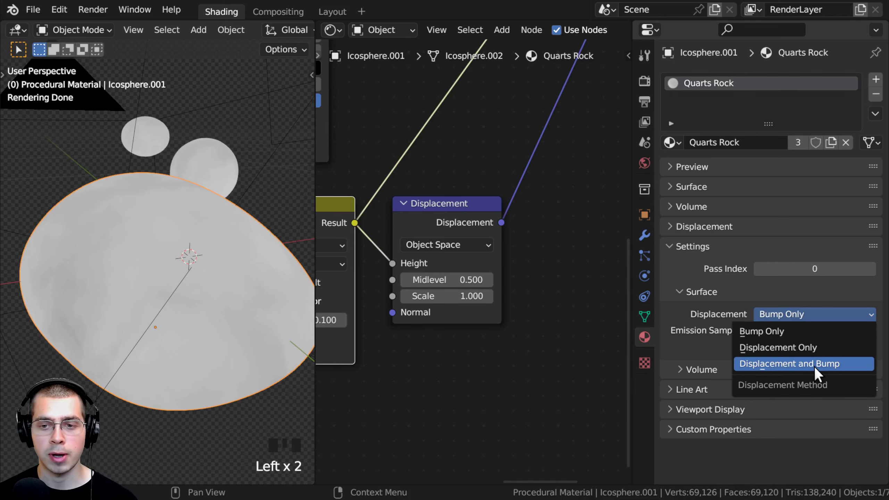
{"action": "left_click", "coordinate": [798, 363]}
{"action": "scroll", "coordinate": [244, 284], "scroll_direction": "down", "scroll_amount": 2}
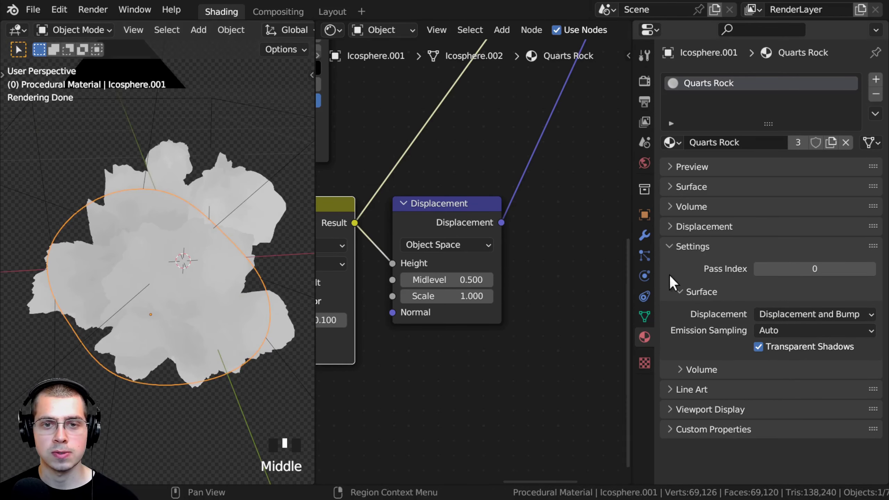
- Narrow the properties editor again and set the Displacement node's Scale to 0.2
{"action": "left_click_drag", "start_coordinate": [632, 251], "coordinate": [827, 251]}
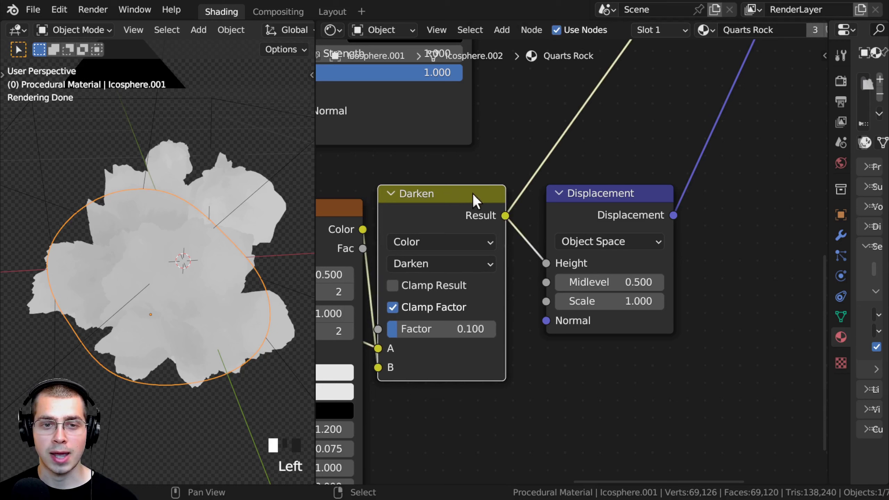
{"action": "double_click", "coordinate": [592, 195]}
{"action": "left_click", "coordinate": [420, 195]}
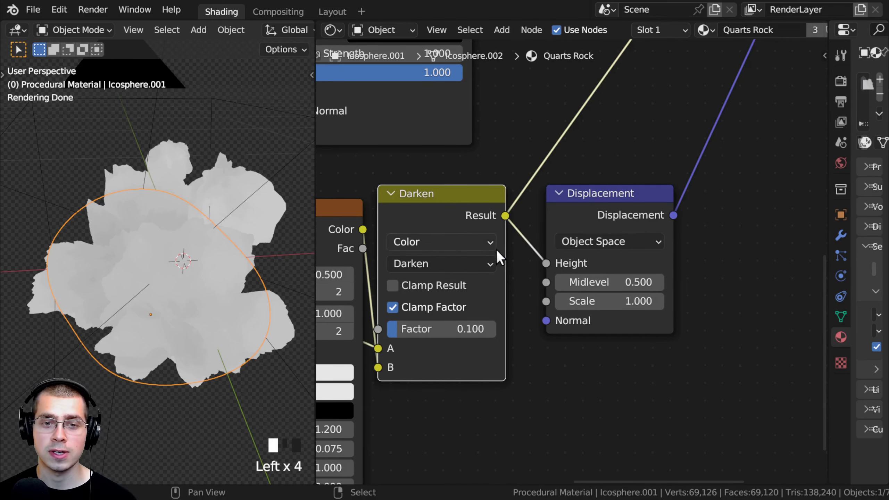
{"action": "scroll", "coordinate": [653, 371], "scroll_direction": "up", "scroll_amount": 1}
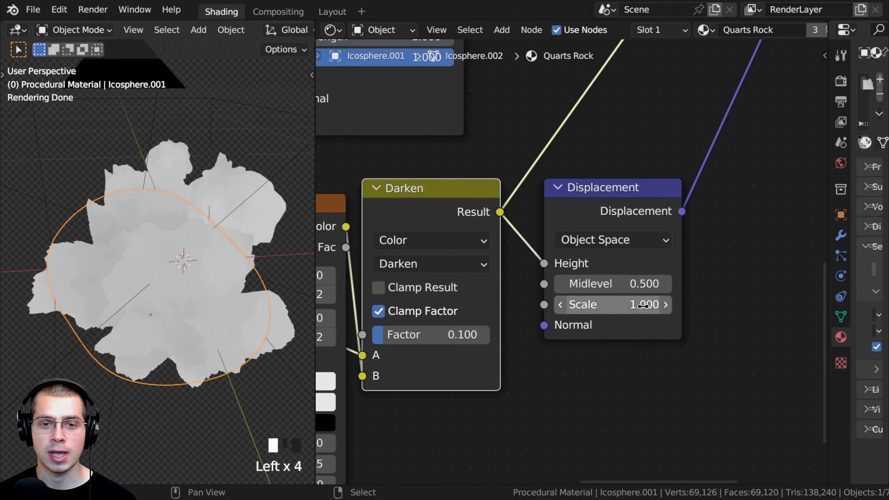
{"action": "mouse_move", "coordinate": [612, 304]}
{"action": "left_mouse_down", "text": "shift"}
{"action": "mouse_move", "coordinate": [560, 303]}
{"action": "mouse_move", "coordinate": [616, 303]}
{"action": "mouse_move", "coordinate": [588, 304]}
{"action": "mouse_move", "coordinate": [604, 304]}
{"action": "left_mouse_up", "text": "shift"}
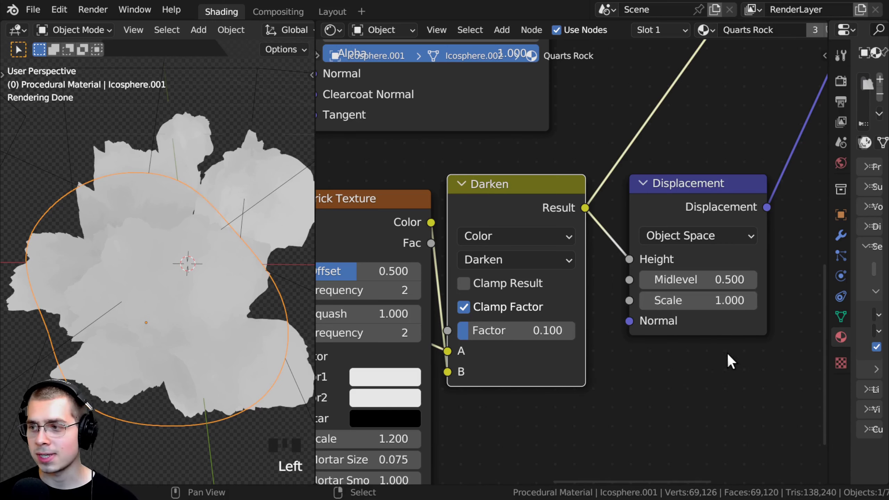
{"action": "scroll", "coordinate": [629, 308], "scroll_direction": "up", "scroll_amount": 1}
{"action": "left_click", "coordinate": [675, 299]}
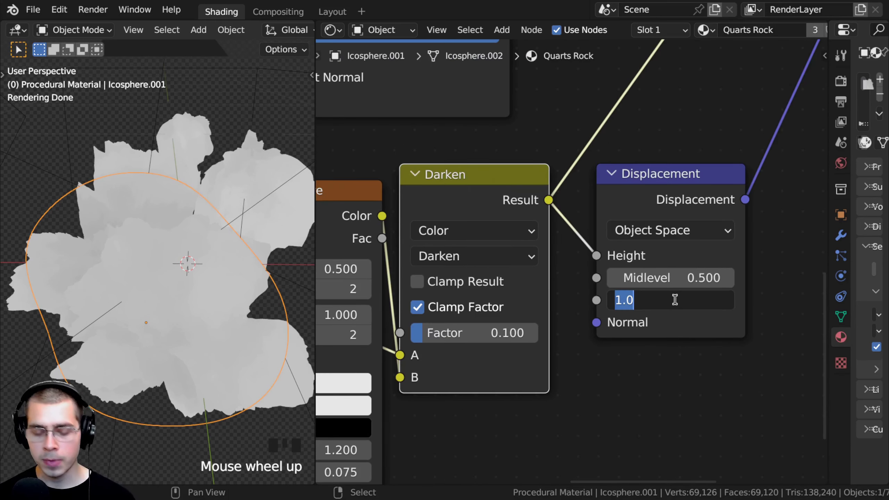
{"action": "type", "text": ".2"}
{"action": "key", "text": "Return"}
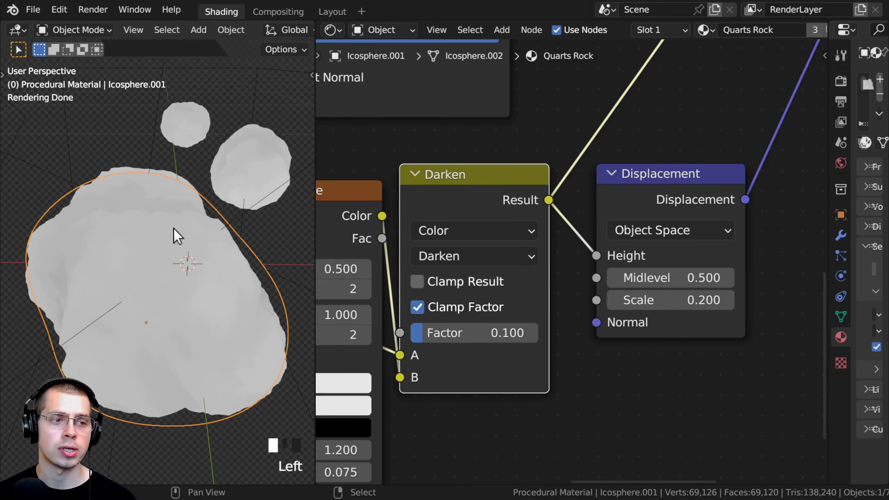
- Try the Darken node's Factor at 1.000 and examine how strongly the brick veins displace the rocks
{"action": "middle_click_drag", "start_coordinate": [89, 287], "coordinate": [221, 258]}
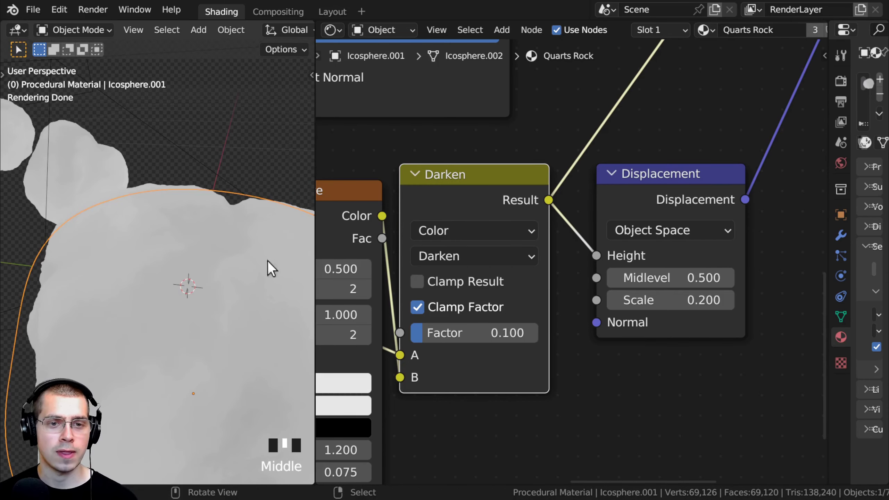
{"action": "middle_click_drag", "start_coordinate": [223, 202], "coordinate": [201, 290]}
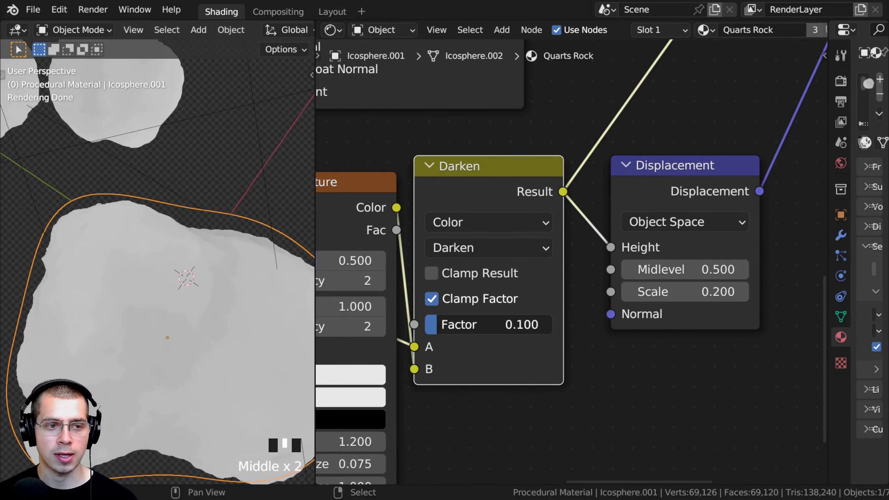
{"action": "left_click_drag", "start_coordinate": [462, 335], "coordinate": [552, 324]}
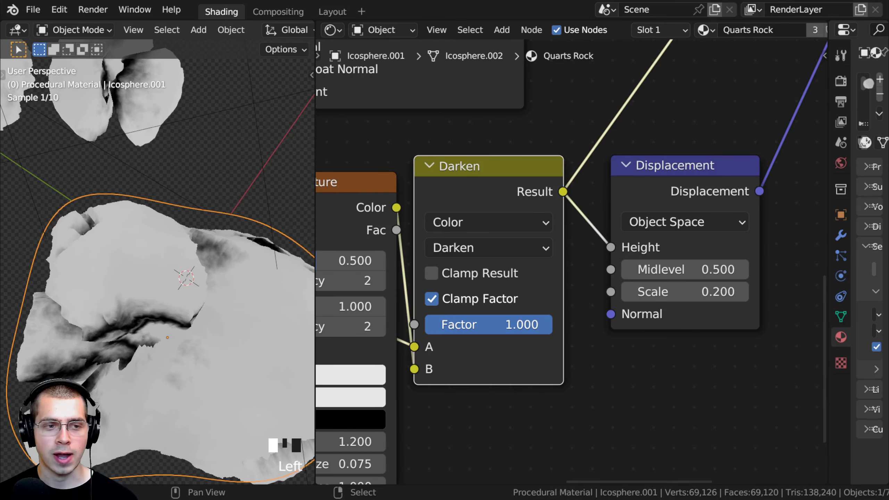
{"action": "scroll", "coordinate": [162, 292], "scroll_direction": "down", "scroll_amount": 2}
{"action": "scroll", "coordinate": [163, 291], "scroll_direction": "up", "scroll_amount": 1}
{"action": "left_click_drag", "start_coordinate": [452, 324], "coordinate": [552, 323]}
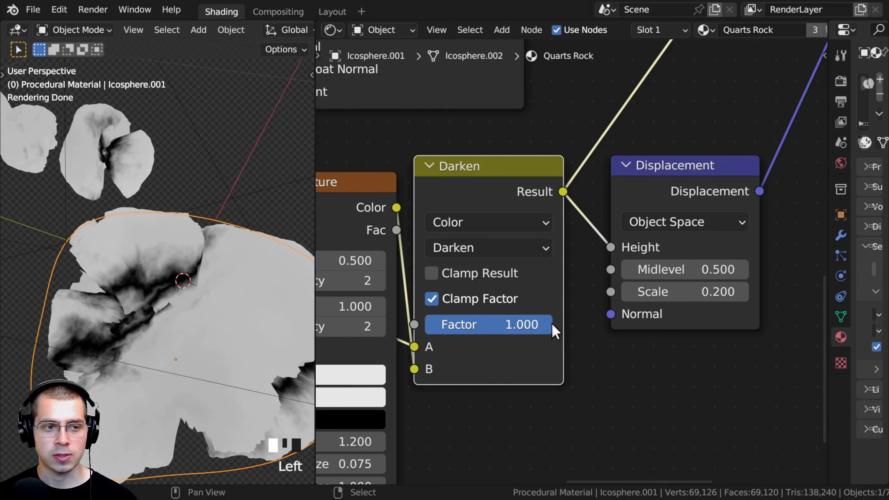
{"action": "scroll", "coordinate": [125, 241], "scroll_direction": "up", "scroll_amount": 2}
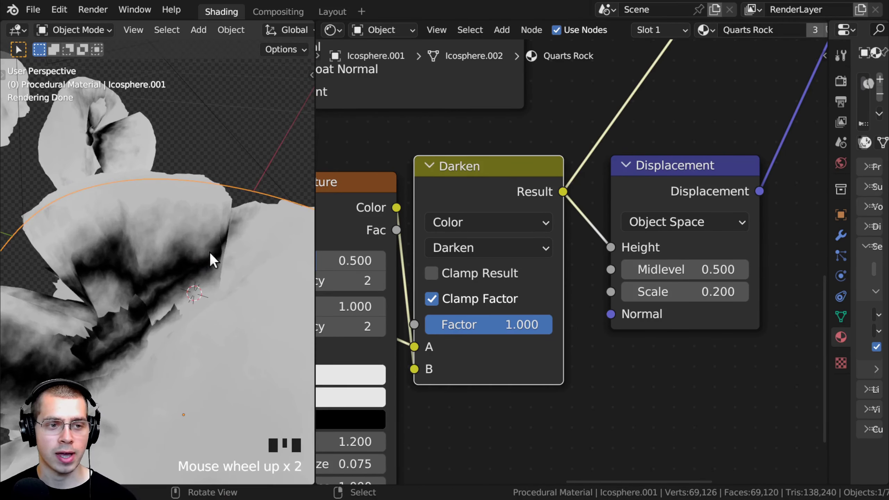
{"action": "scroll", "coordinate": [181, 339], "scroll_direction": "down", "scroll_amount": 2}
{"action": "middle_click_drag", "start_coordinate": [180, 339], "coordinate": [207, 332]}
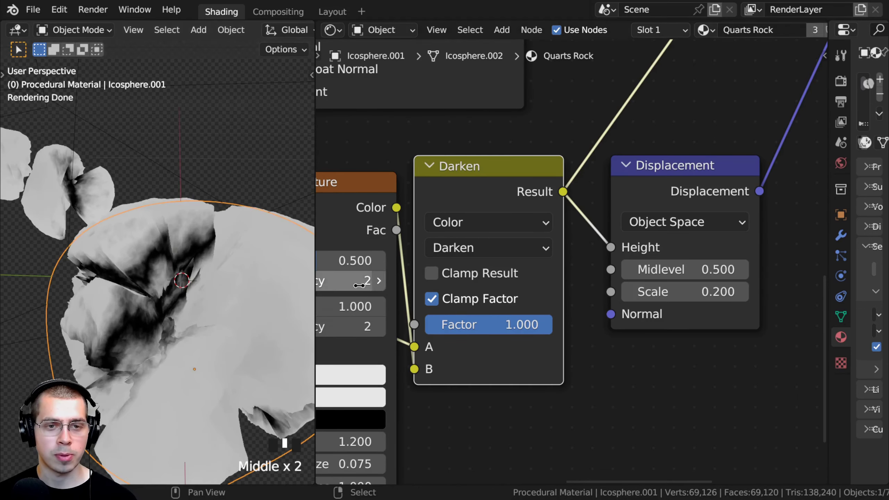
- Select the Brick Texture node and examine the cracks it produces around the large rock
{"action": "scroll", "coordinate": [374, 277], "scroll_direction": "down", "scroll_amount": 4}
{"action": "middle_click_drag", "start_coordinate": [375, 276], "coordinate": [543, 274]}
{"action": "left_click", "coordinate": [519, 215]}
{"action": "scroll", "coordinate": [144, 212], "scroll_direction": "up", "scroll_amount": 1}
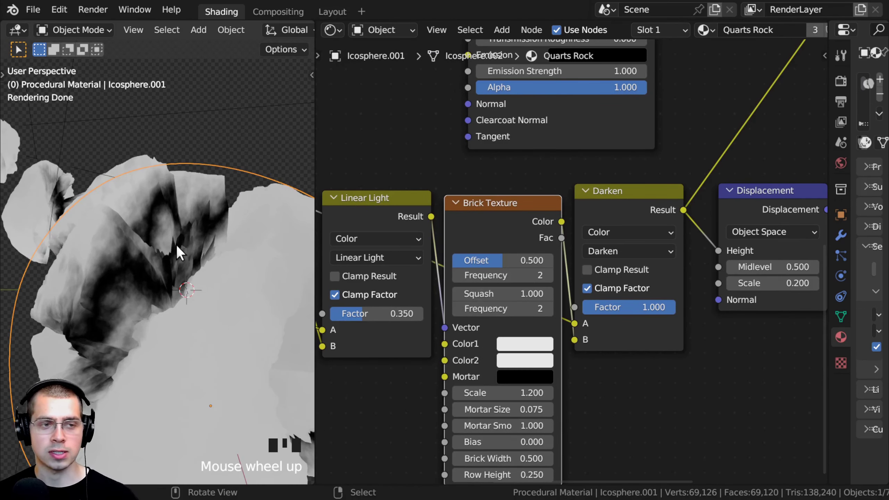
{"action": "middle_click_drag", "start_coordinate": [181, 258], "coordinate": [100, 203]}
{"action": "middle_click_drag", "start_coordinate": [114, 277], "coordinate": [167, 182], "text": "shift"}
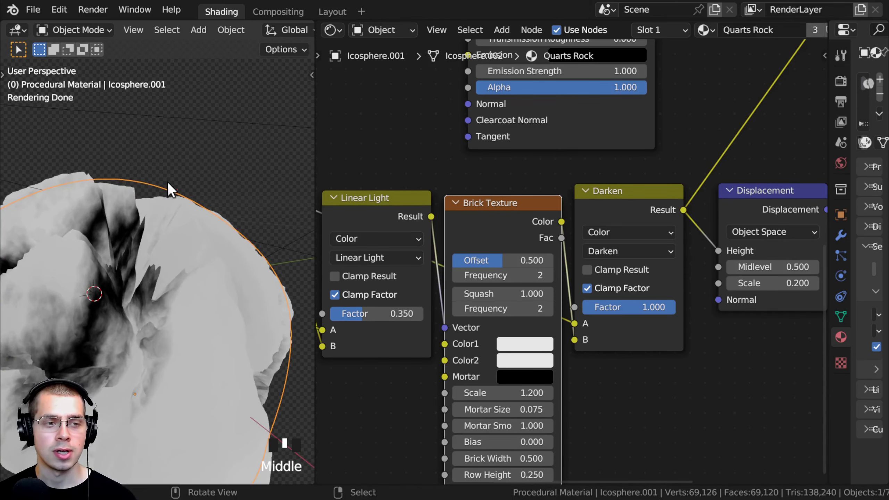
- Set the Darken node's Factor to 0.1
{"action": "scroll", "coordinate": [607, 336], "scroll_direction": "up", "scroll_amount": 1}
{"action": "left_click_drag", "start_coordinate": [663, 317], "coordinate": [621, 319]}
{"action": "left_click", "coordinate": [660, 320]}
{"action": "type", "text": "."}
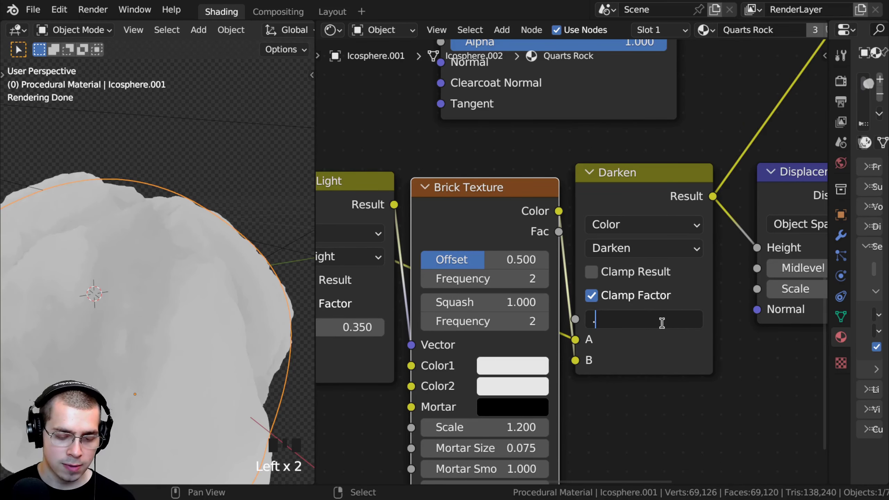
{"action": "type", "text": "1"}
{"action": "key", "text": "Return"}
- Try the Linear Light node's Factor at about 0.922 and at 0.000 to compare the distortion of the rock surface
{"action": "scroll", "coordinate": [156, 305], "scroll_direction": "down", "scroll_amount": 3}
{"action": "middle_click_drag", "start_coordinate": [384, 342], "coordinate": [583, 310]}
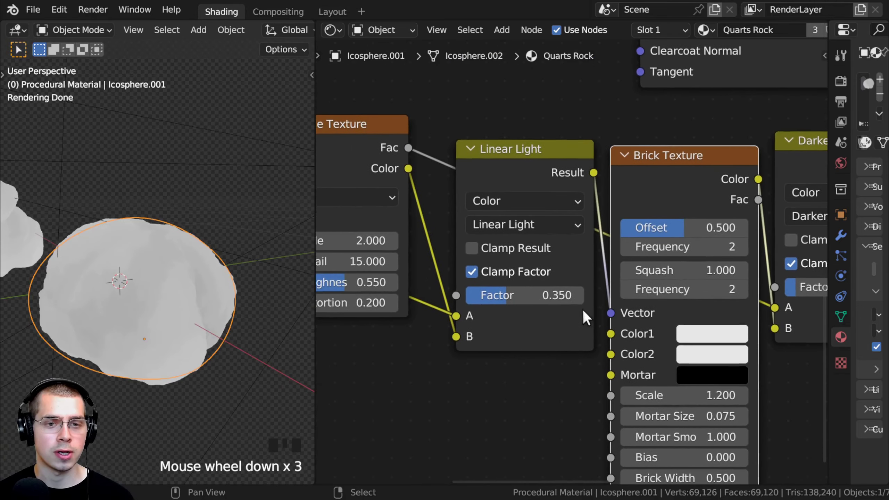
{"action": "left_click_drag", "start_coordinate": [577, 295], "coordinate": [644, 296]}
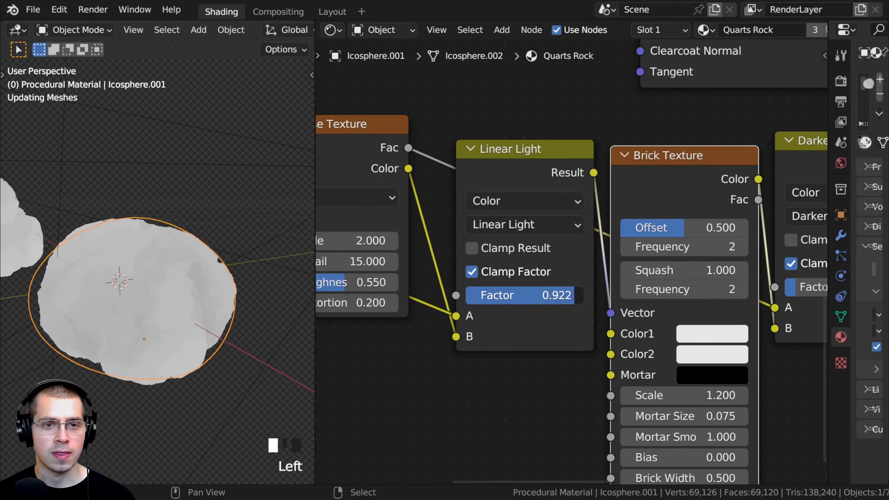
{"action": "right_click", "coordinate": [577, 296]}
{"action": "middle_click_drag", "start_coordinate": [196, 301], "coordinate": [148, 291]}
{"action": "scroll", "coordinate": [148, 291], "scroll_direction": "up", "scroll_amount": 3}
{"action": "left_click_drag", "start_coordinate": [546, 298], "coordinate": [455, 296]}
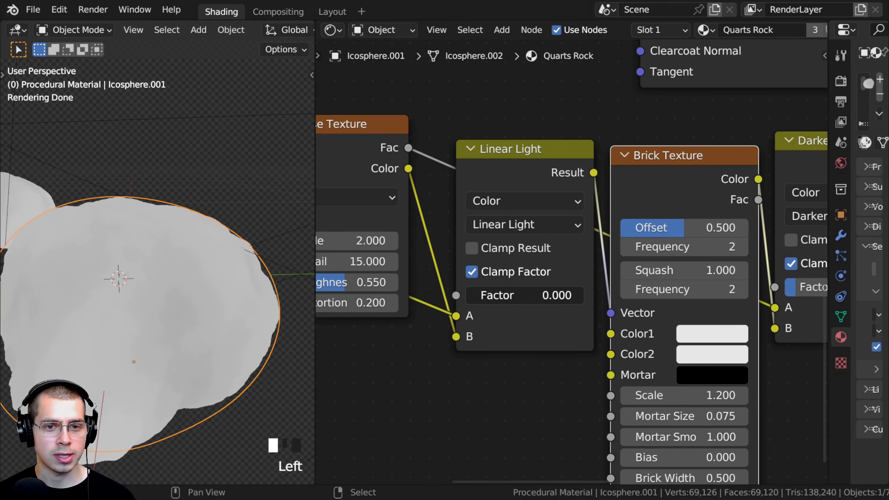
{"action": "right_click", "coordinate": [573, 294]}
{"action": "middle_click_drag", "start_coordinate": [214, 308], "coordinate": [301, 302]}
{"action": "scroll", "coordinate": [241, 352], "scroll_direction": "down", "scroll_amount": 2}
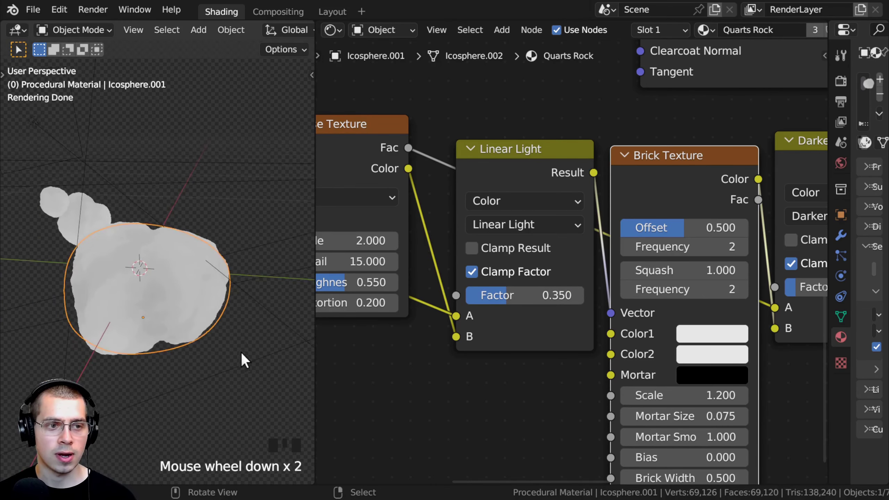
- Look through the camera, connect the Principled BSDF to the Material Output's Surface, move it closer to the output and inspect the shaded rocks
{"action": "middle_click_drag", "start_coordinate": [241, 352], "coordinate": [112, 325]}
{"action": "scroll", "coordinate": [166, 316], "scroll_direction": "up", "scroll_amount": 2}
{"action": "key", "text": "KP_0"}
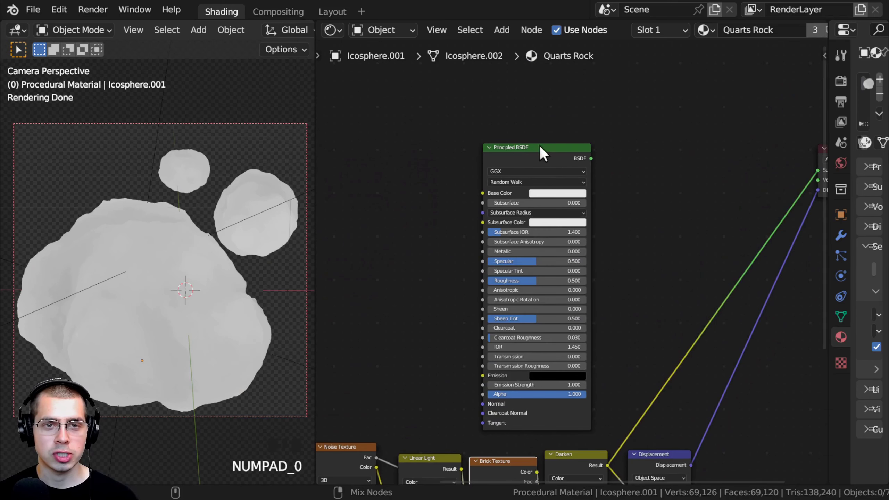
{"action": "left_click", "coordinate": [529, 149], "text": "ctrl+shift"}
{"action": "left_click_drag", "start_coordinate": [517, 149], "coordinate": [586, 156]}
{"action": "middle_click_drag", "start_coordinate": [116, 292], "coordinate": [234, 245]}
{"action": "scroll", "coordinate": [156, 300], "scroll_direction": "up", "scroll_amount": 5}
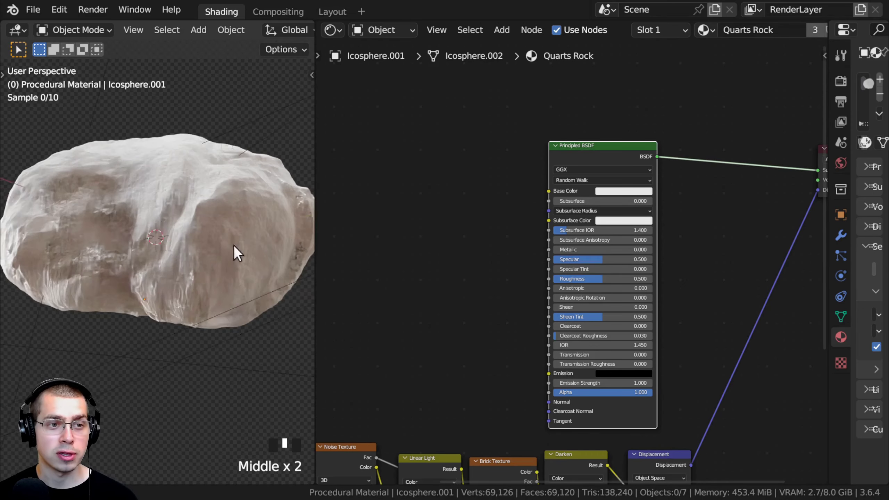
{"action": "scroll", "coordinate": [228, 286], "scroll_direction": "up", "scroll_amount": 2}
{"action": "middle_click_drag", "start_coordinate": [228, 286], "coordinate": [164, 282]}
{"action": "scroll", "coordinate": [166, 276], "scroll_direction": "down", "scroll_amount": 5}
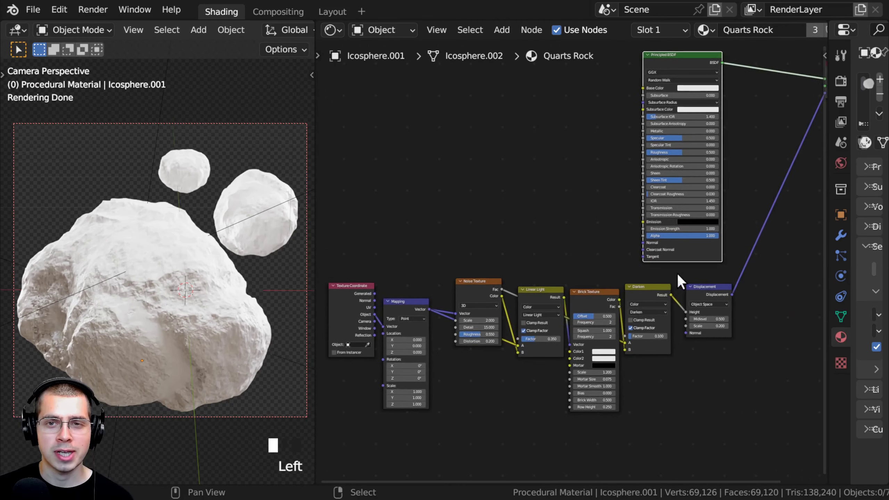
- Widen the node editor and join the Noise Texture, Linear Light, Brick Texture, Darken and Displacement nodes in a frame
{"action": "key", "text": "a"}
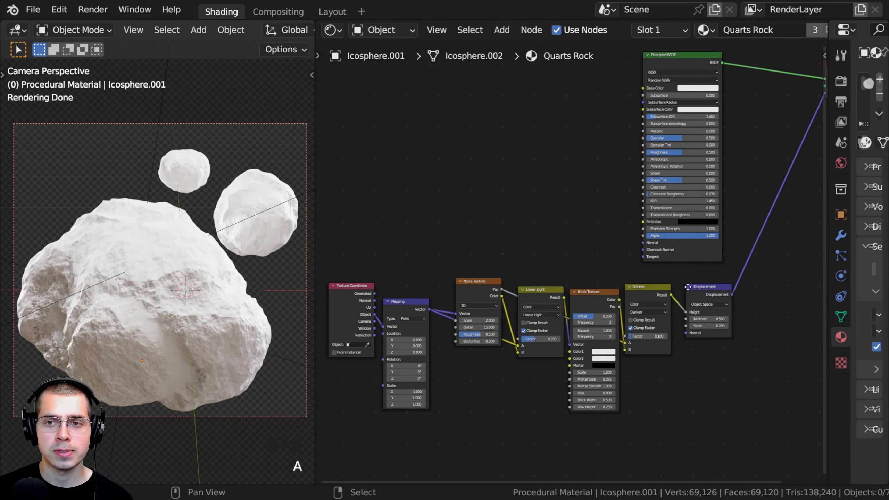
{"action": "left_click_drag", "start_coordinate": [828, 200], "coordinate": [866, 206]}
{"action": "middle_click_drag", "start_coordinate": [750, 357], "coordinate": [761, 336]}
{"action": "left_click_drag", "start_coordinate": [800, 433], "coordinate": [490, 294]}
{"action": "key", "text": "g"}
{"action": "right_click", "coordinate": [527, 317]}
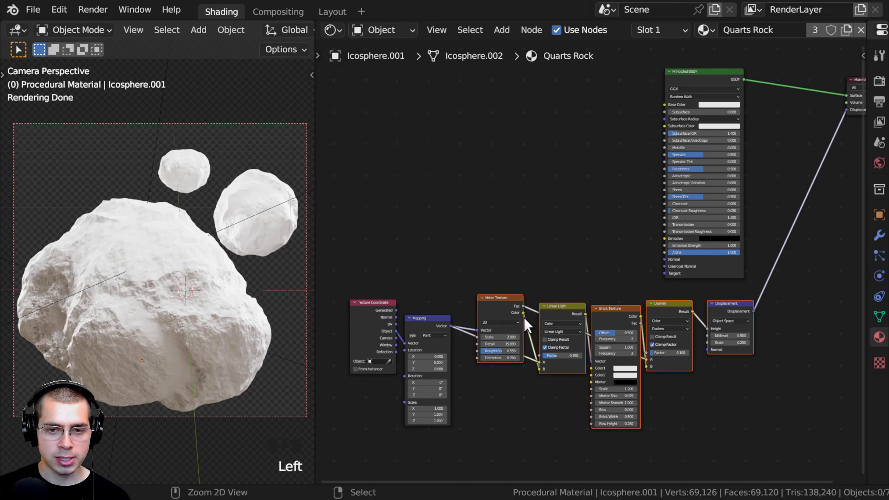
{"action": "key", "text": "ctrl+j"}
- Label the frame around the Noise Texture, Linear Light, Brick Texture, Darken and Displacement nodes as Displacement
{"action": "scroll", "coordinate": [552, 309], "scroll_direction": "up", "scroll_amount": 2}
{"action": "left_click_drag", "start_coordinate": [576, 297], "coordinate": [583, 296]}
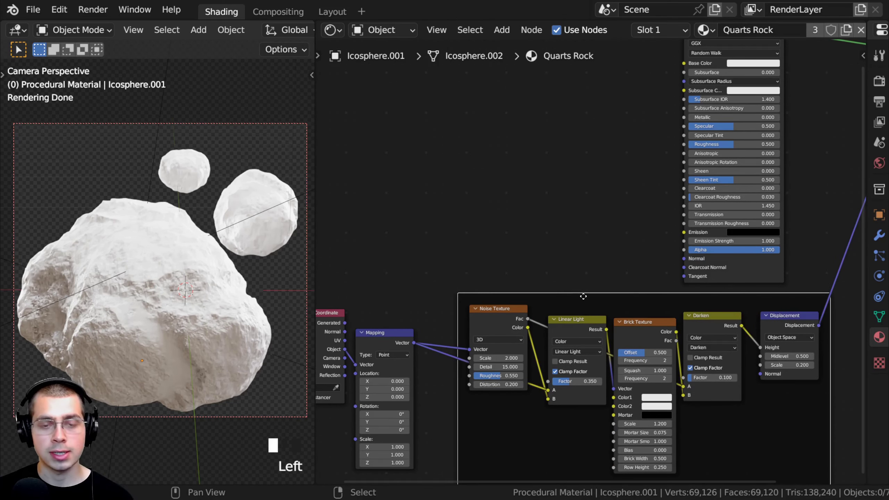
{"action": "key", "text": "F2"}
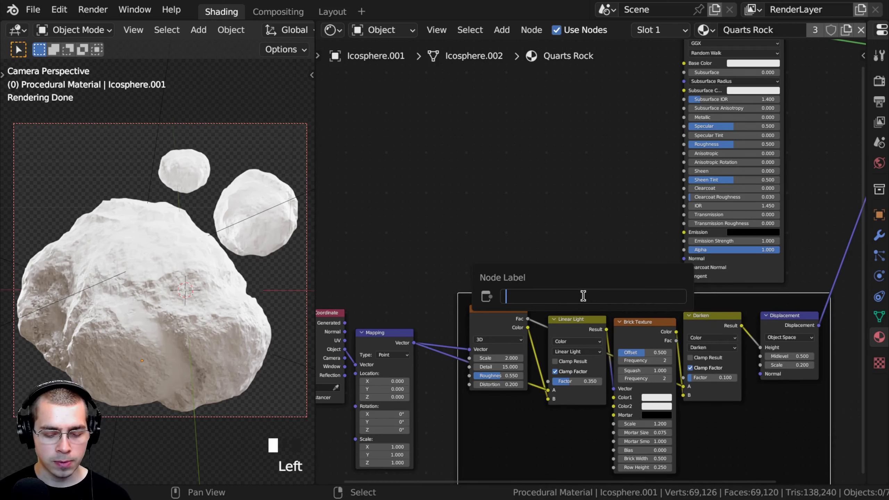
{"action": "type", "text": "Disp"}
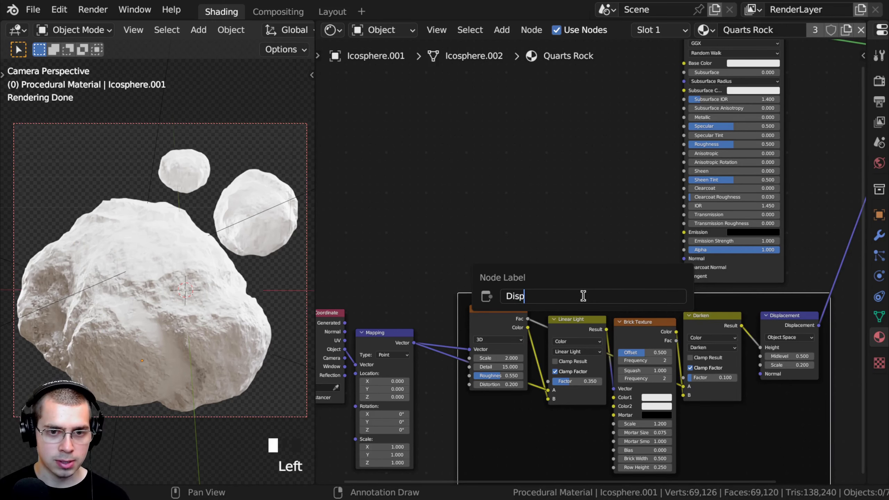
{"action": "type", "text": "lacement"}
{"action": "key", "text": "Return"}
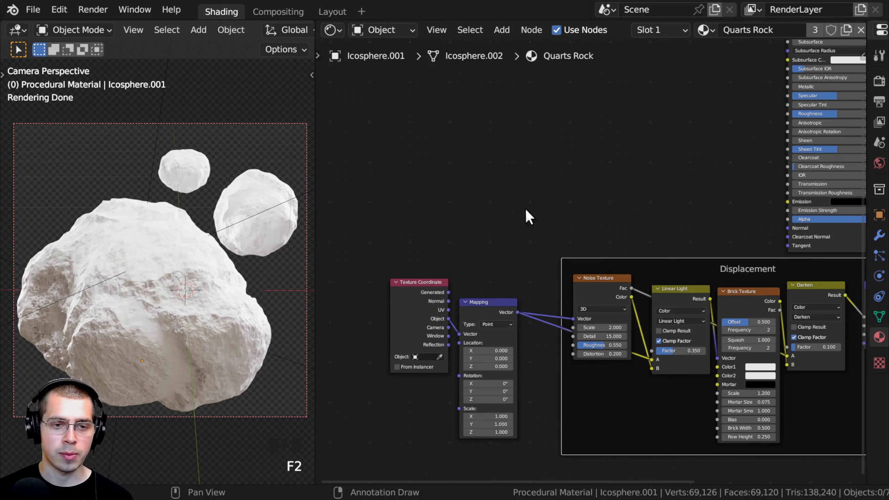
- Join the Texture Coordinate and Mapping nodes in a frame and move the frame up, clear of the Displacement frame
{"action": "left_click_drag", "start_coordinate": [501, 180], "coordinate": [327, 403]}
{"action": "left_click_drag", "start_coordinate": [418, 292], "coordinate": [397, 262]}
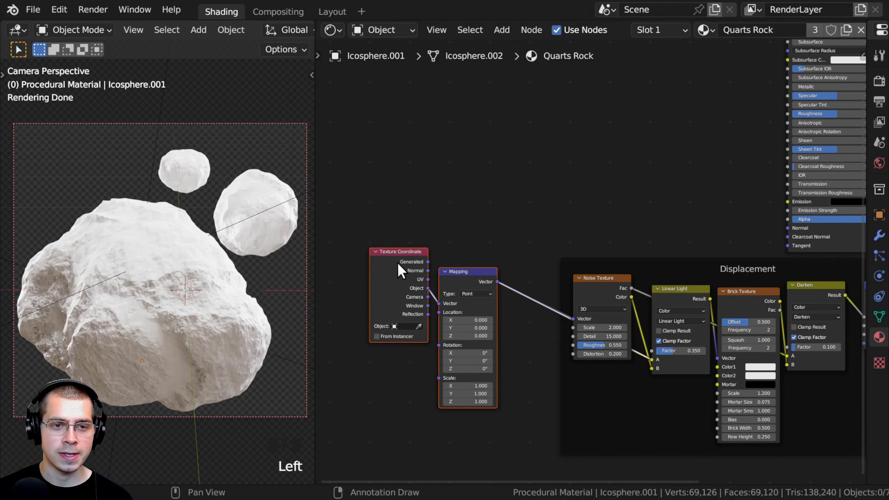
{"action": "key", "text": "ctrl+j"}
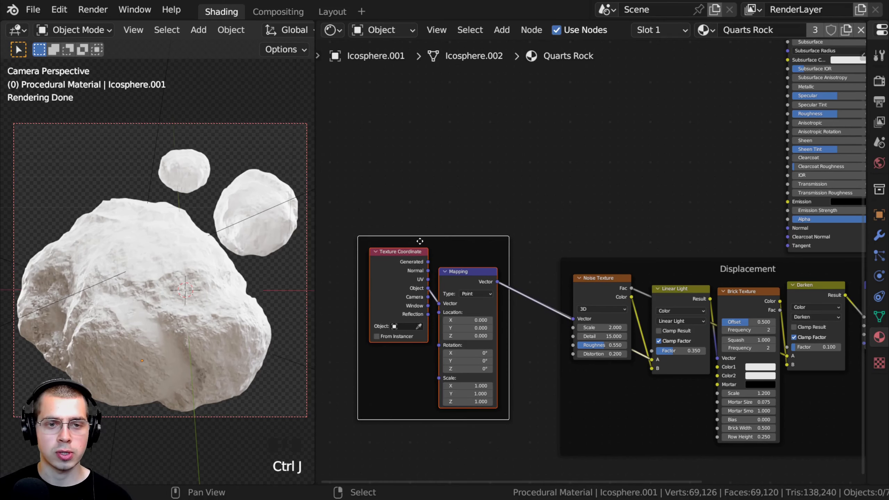
{"action": "left_click", "coordinate": [403, 254]}
{"action": "left_click", "coordinate": [417, 257]}
{"action": "left_click_drag", "start_coordinate": [418, 238], "coordinate": [411, 193]}
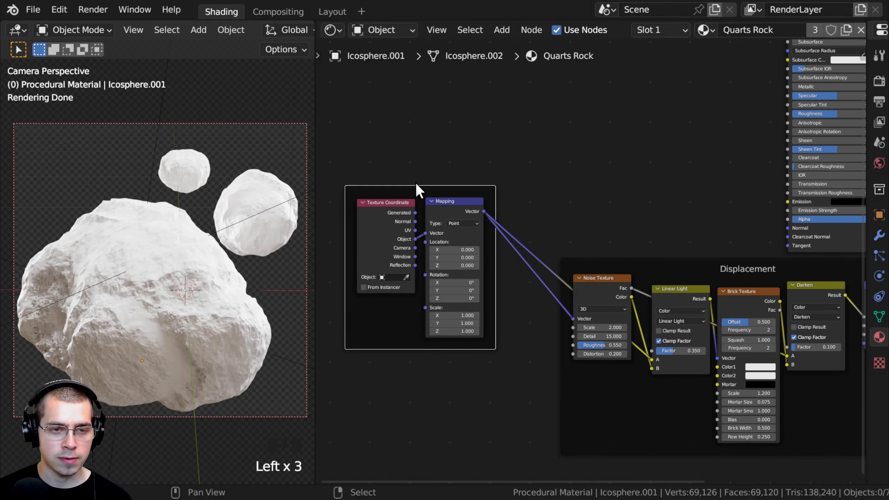
- Label the frame around the Texture Coordinate and Mapping nodes as Mapping
{"action": "key", "text": "F2"}
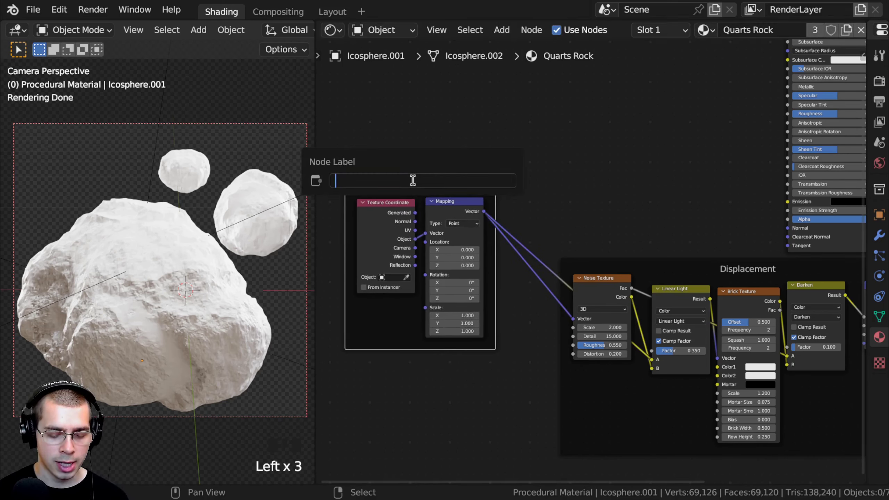
{"action": "key", "text": "Return"}
{"action": "key", "text": "a"}
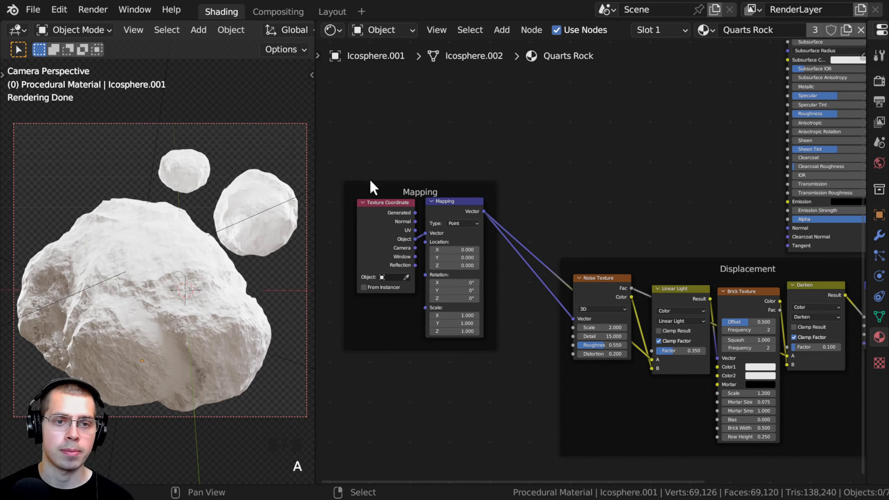
- Add a Noise Texture node in the empty area before the Principled BSDF, above the Displacement frame
{"action": "scroll", "coordinate": [496, 147], "scroll_direction": "down", "scroll_amount": 2}
{"action": "middle_click_drag", "start_coordinate": [541, 131], "coordinate": [480, 255]}
{"action": "scroll", "coordinate": [478, 256], "scroll_direction": "up", "scroll_amount": 1}
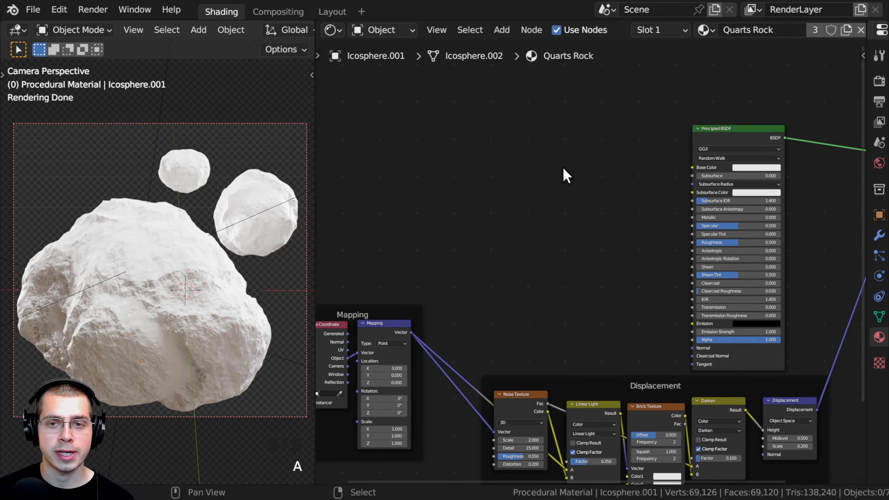
{"action": "middle_click_drag", "start_coordinate": [563, 168], "coordinate": [399, 217]}
{"action": "scroll", "coordinate": [527, 186], "scroll_direction": "up", "scroll_amount": 2}
{"action": "middle_click_drag", "start_coordinate": [542, 228], "coordinate": [670, 195]}
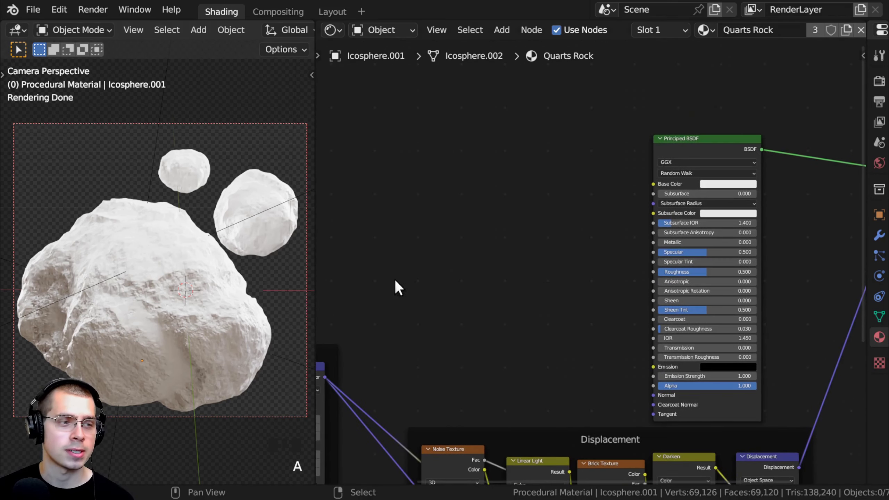
{"action": "scroll", "coordinate": [395, 280], "scroll_direction": "down", "scroll_amount": 1}
{"action": "key", "text": "shift+a"}
{"action": "left_click", "coordinate": [479, 206]}
{"action": "type", "text": "noise"}
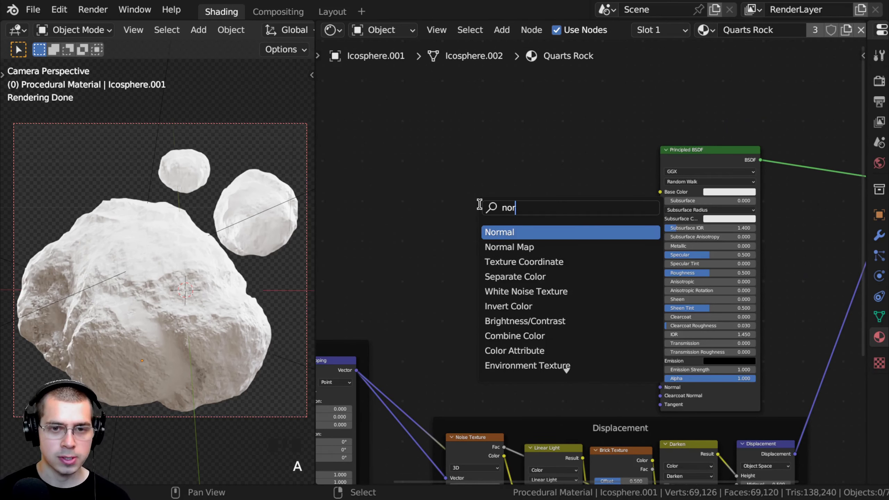
{"action": "key", "text": "Return"}
{"action": "left_click", "coordinate": [479, 205]}
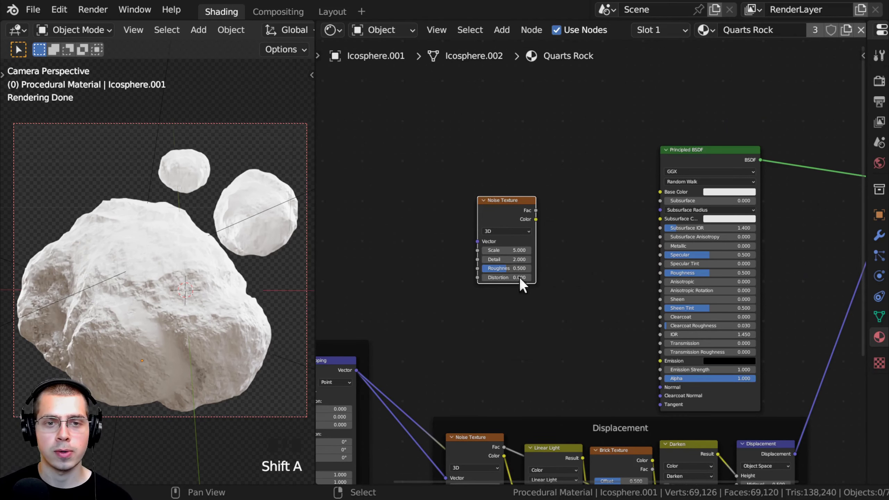
- Preview the new Noise Texture on the rocks and connect the Mapping node's Vector output to its Vector input
{"action": "scroll", "coordinate": [468, 237], "scroll_direction": "up", "scroll_amount": 3}
{"action": "middle_click_drag", "start_coordinate": [469, 236], "coordinate": [495, 253]}
{"action": "left_click", "coordinate": [557, 217], "text": "ctrl+shift"}
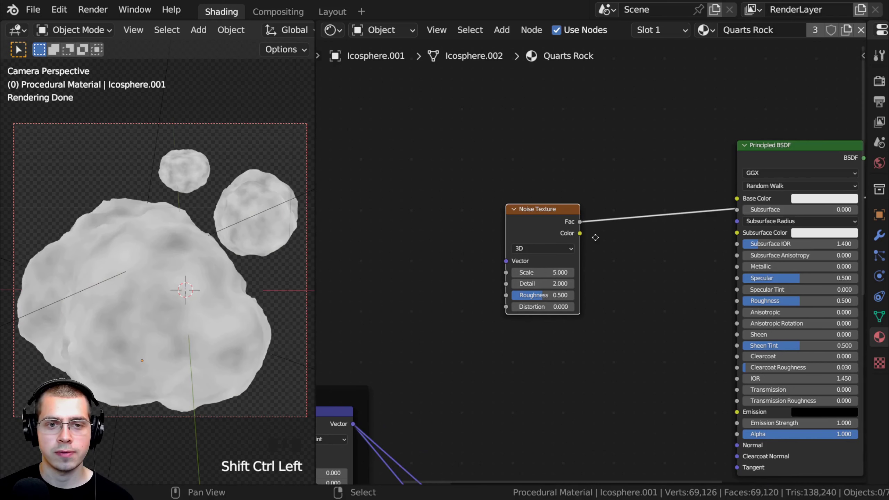
{"action": "middle_click_drag", "start_coordinate": [595, 236], "coordinate": [620, 222]}
{"action": "middle_click_drag", "start_coordinate": [564, 333], "coordinate": [622, 290]}
{"action": "middle_click_drag", "start_coordinate": [453, 323], "coordinate": [500, 301]}
{"action": "left_click", "coordinate": [432, 336]}
{"action": "left_click_drag", "start_coordinate": [483, 345], "coordinate": [640, 181]}
{"action": "middle_click_drag", "start_coordinate": [472, 293], "coordinate": [491, 283]}
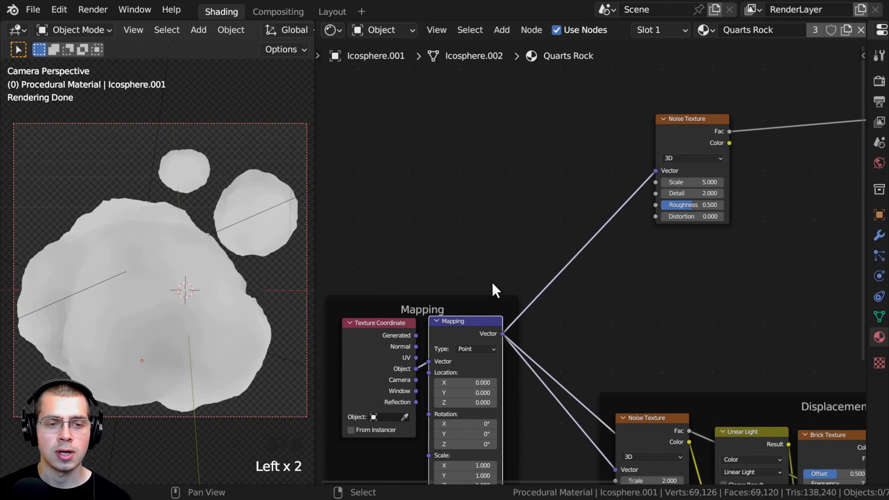
- Set the new Noise Texture's Scale to 8 and Detail to 15
{"action": "middle_click_drag", "start_coordinate": [541, 251], "coordinate": [500, 288]}
{"action": "middle_click_drag", "start_coordinate": [705, 206], "coordinate": [592, 280]}
{"action": "scroll", "coordinate": [592, 279], "scroll_direction": "up", "scroll_amount": 5}
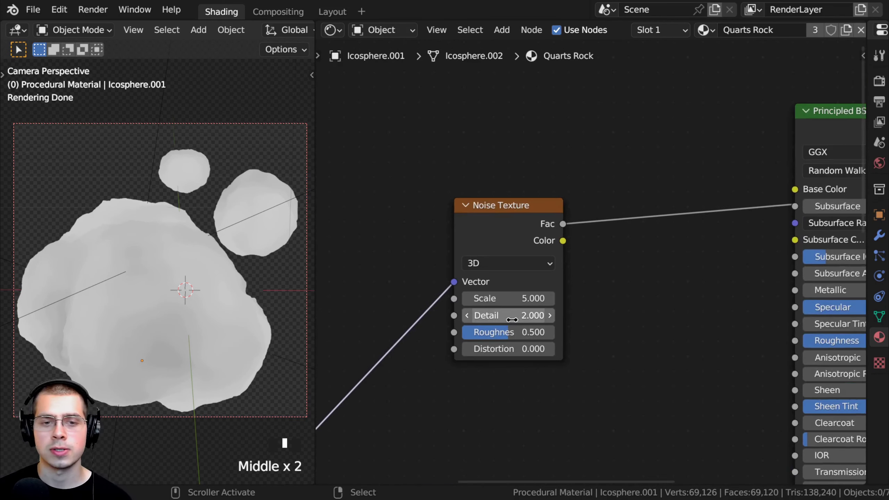
{"action": "scroll", "coordinate": [506, 307], "scroll_direction": "up", "scroll_amount": 1}
{"action": "left_click", "coordinate": [484, 304]}
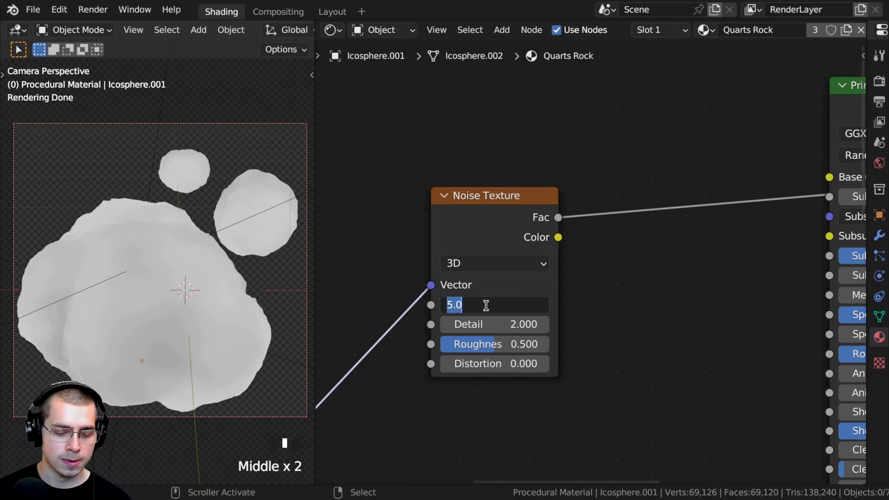
{"action": "type", "text": "8"}
{"action": "key", "text": "Return"}
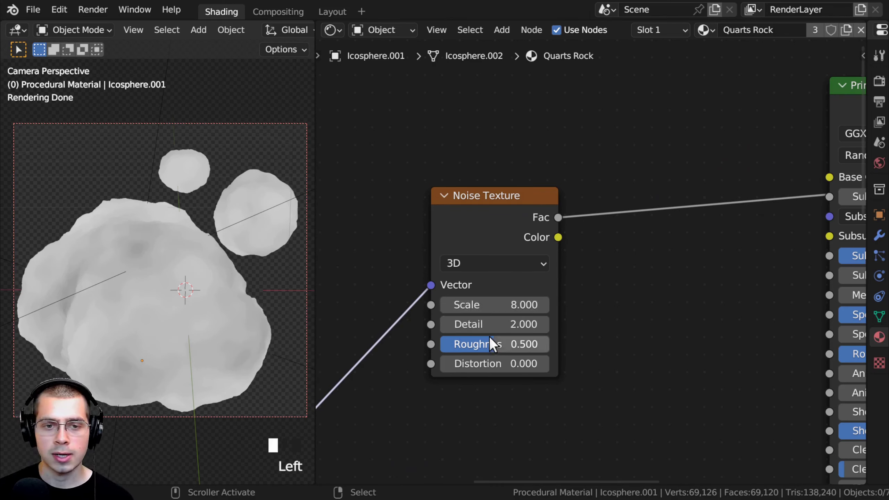
{"action": "double_click", "coordinate": [490, 324]}
{"action": "type", "text": "15"}
{"action": "key", "text": "Return"}
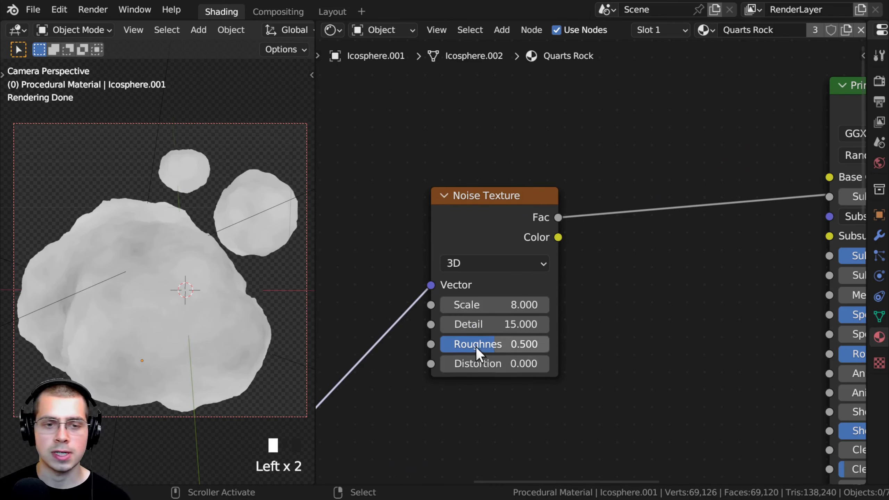
- Set the new Noise Texture's Roughness to 0.6
{"action": "double_click", "coordinate": [488, 346]}
{"action": "type", "text": "0."}
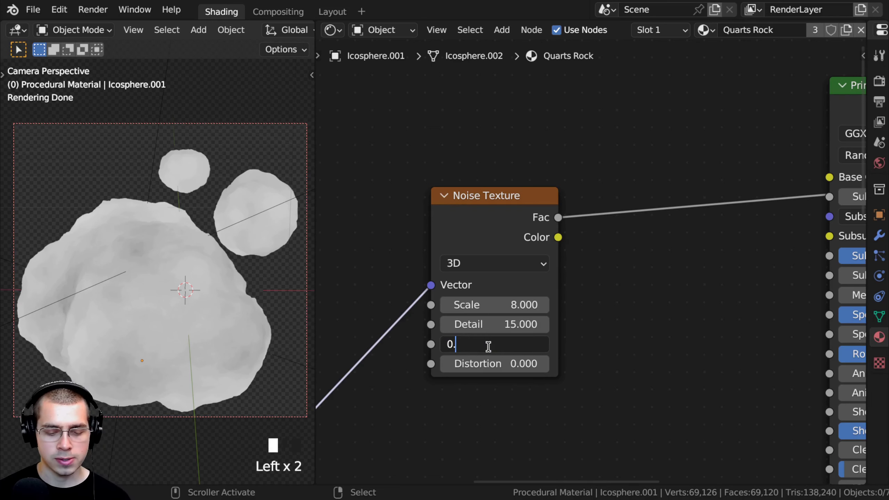
{"action": "type", "text": "6"}
{"action": "left_click", "coordinate": [487, 346]}
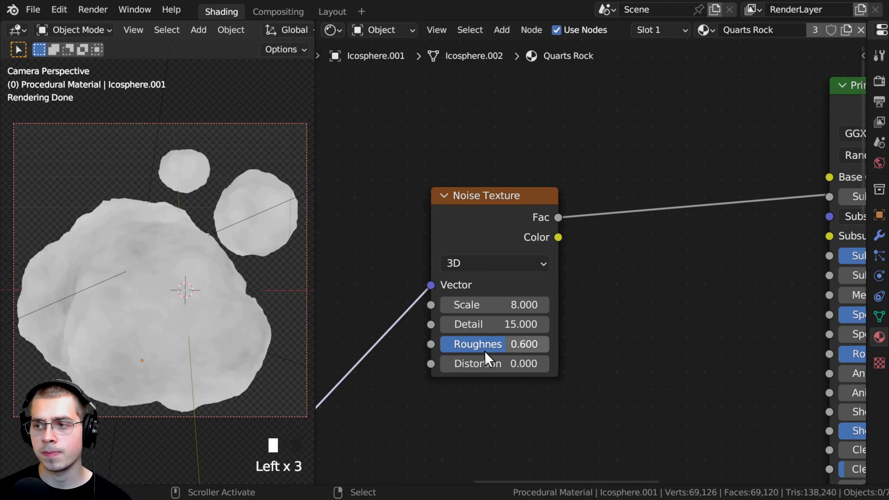
- Open the new Noise Texture's Distortion value for editing
{"action": "scroll", "coordinate": [473, 391], "scroll_direction": "up", "scroll_amount": 1}
{"action": "mouse_move", "coordinate": [472, 367]}
{"action": "left_mouse_down"}
{"action": "mouse_move", "coordinate": [490, 366]}
{"action": "mouse_move", "coordinate": [472, 366]}
{"action": "left_mouse_up"}
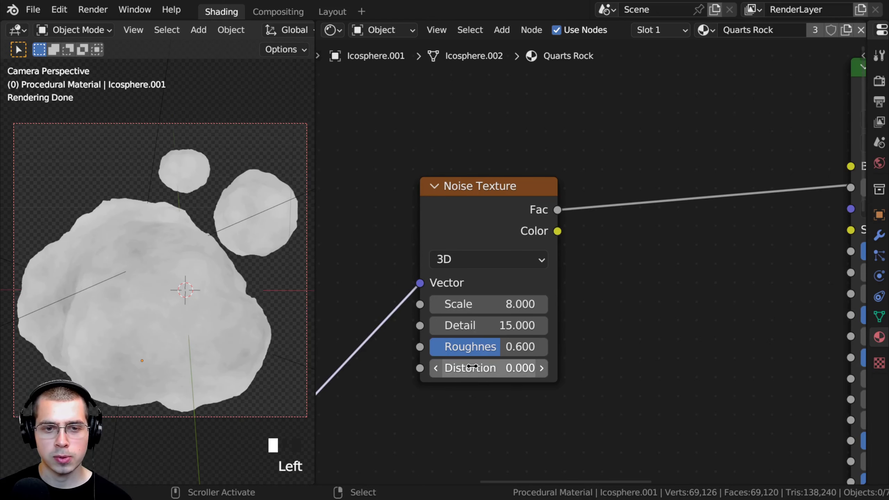
{"action": "left_click", "coordinate": [471, 366]}
{"action": "left_click", "coordinate": [472, 365]}
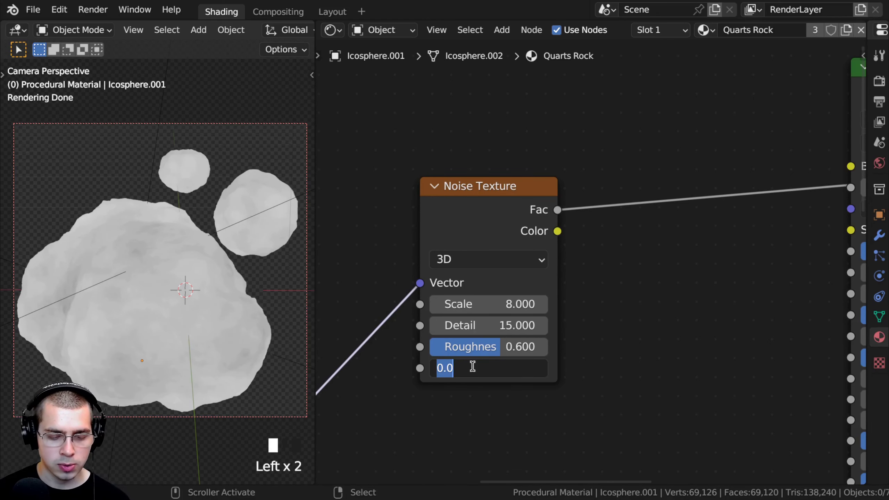
- Set the Noise Texture's Distortion to 2.8 and look closely at the pattern on the rock
{"action": "type", "text": "2.8"}
{"action": "key", "text": "Return"}
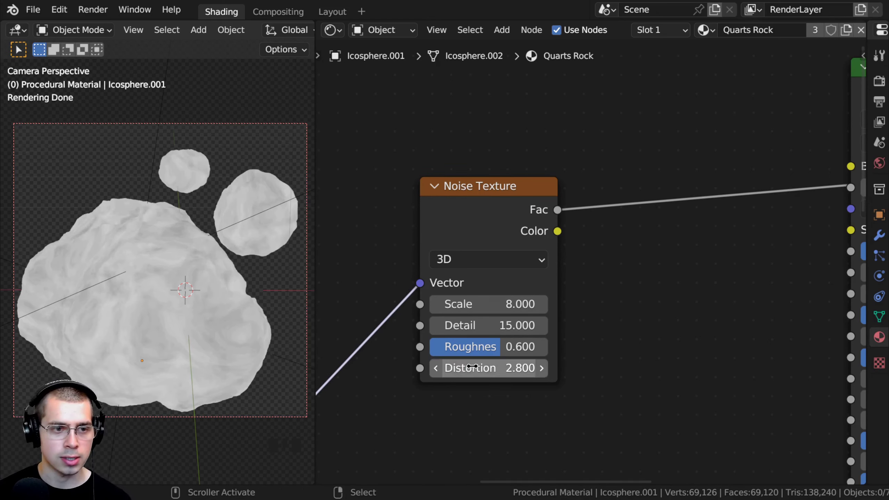
{"action": "scroll", "coordinate": [166, 272], "scroll_direction": "up", "scroll_amount": 2}
{"action": "middle_click_drag", "start_coordinate": [185, 340], "coordinate": [147, 299], "text": "shift"}
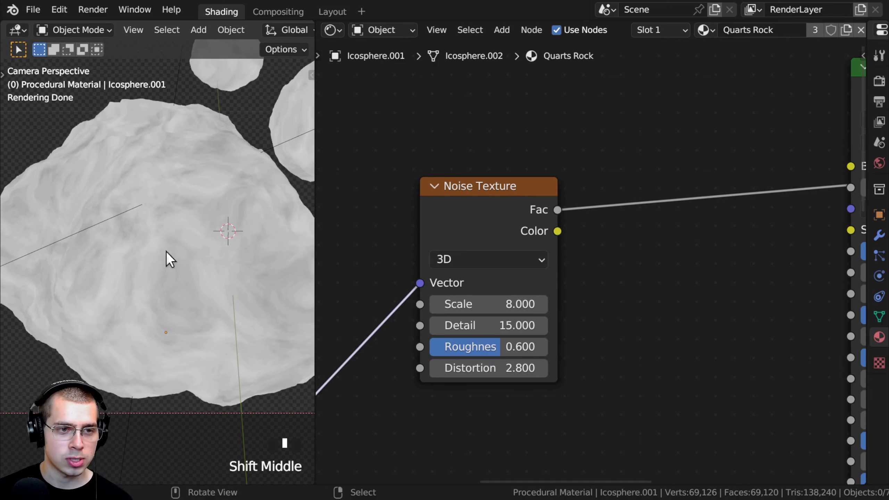
- Add a Voronoi Texture node and insert it on the link between the Mapping and Noise Texture nodes
{"action": "left_click_drag", "start_coordinate": [433, 234], "coordinate": [461, 234]}
{"action": "scroll", "coordinate": [453, 258], "scroll_direction": "down", "scroll_amount": 4}
{"action": "middle_click_drag", "start_coordinate": [447, 255], "coordinate": [658, 243]}
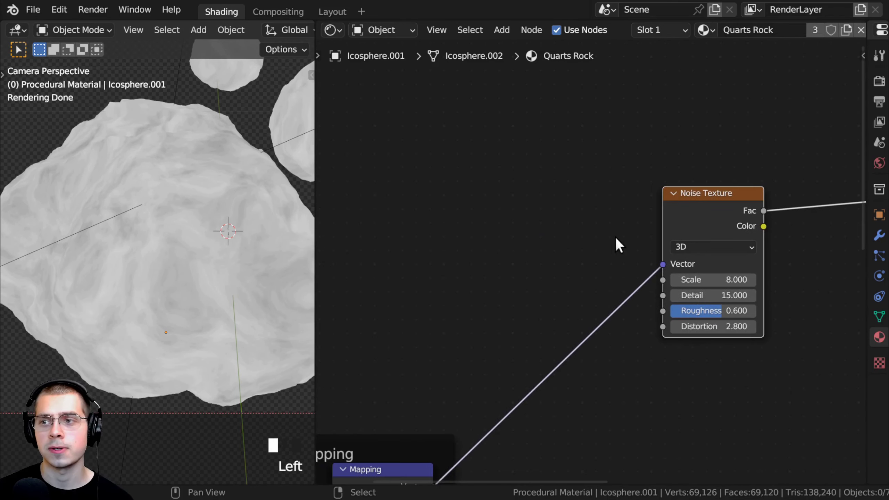
{"action": "scroll", "coordinate": [577, 178], "scroll_direction": "down", "scroll_amount": 2}
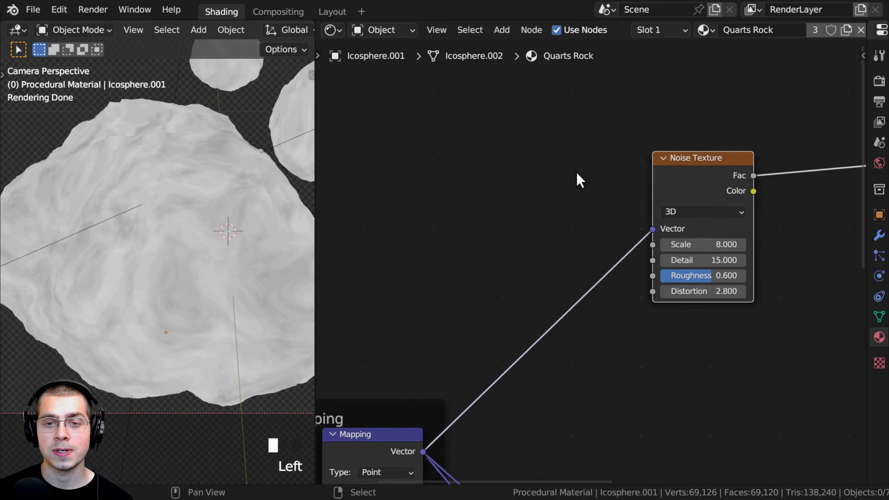
{"action": "scroll", "coordinate": [647, 326], "scroll_direction": "down", "scroll_amount": 2}
{"action": "middle_click_drag", "start_coordinate": [663, 347], "coordinate": [530, 339]}
{"action": "scroll", "coordinate": [489, 294], "scroll_direction": "up", "scroll_amount": 3}
{"action": "middle_click_drag", "start_coordinate": [486, 289], "coordinate": [564, 260]}
{"action": "key", "text": "shift+a"}
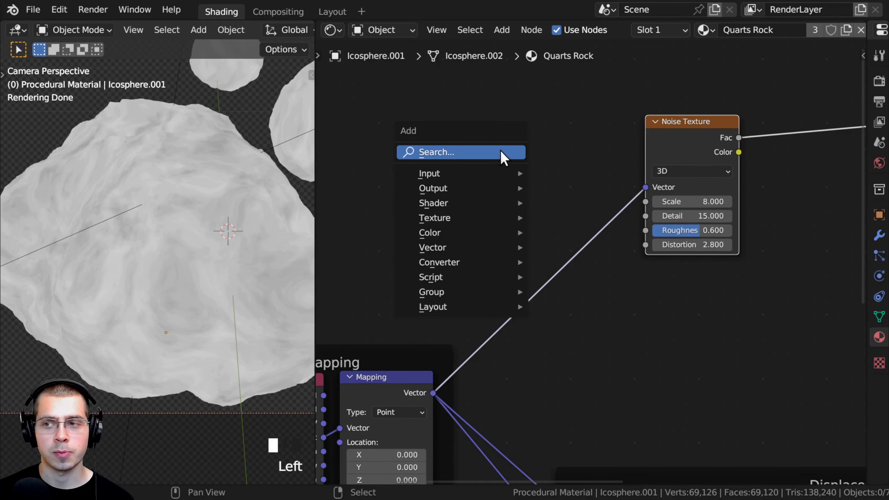
{"action": "left_click", "coordinate": [501, 150]}
{"action": "type", "text": "vor"}
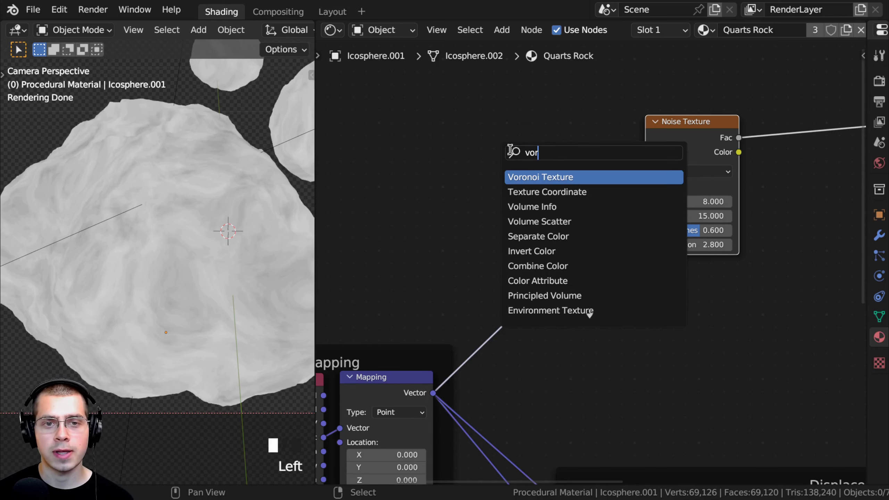
{"action": "key", "text": "Return"}
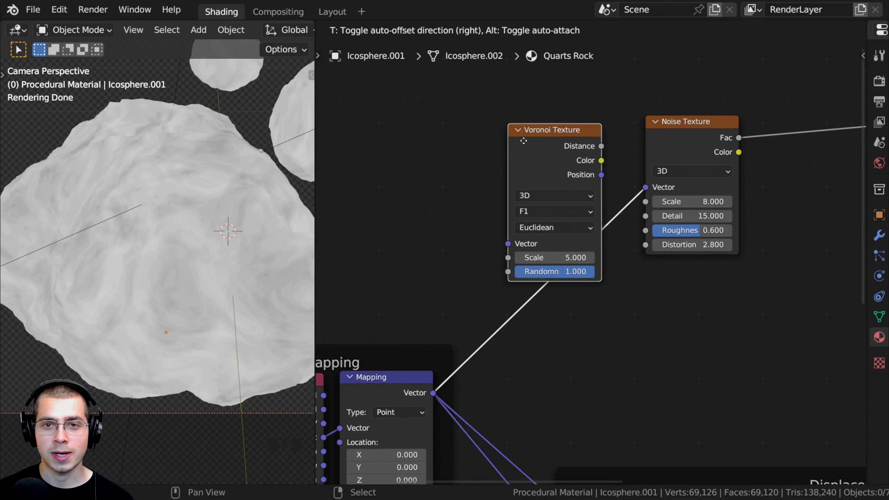
{"action": "left_click", "coordinate": [475, 221]}
{"action": "left_click_drag", "start_coordinate": [475, 221], "coordinate": [493, 199]}
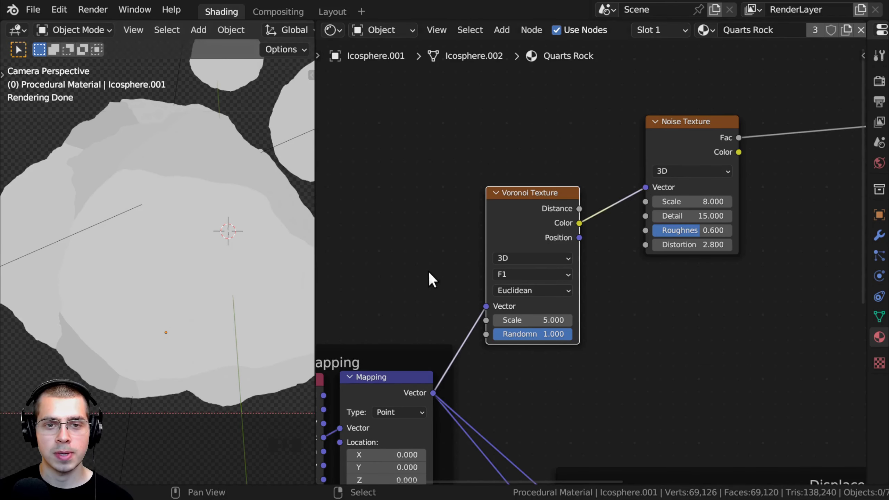
- Connect the Voronoi Texture's Distance output to the Noise Texture's Vector input in place of the Color link
{"action": "left_click_drag", "start_coordinate": [683, 137], "coordinate": [689, 151]}
{"action": "middle_click_drag", "start_coordinate": [614, 293], "coordinate": [630, 284]}
{"action": "scroll", "coordinate": [552, 256], "scroll_direction": "up", "scroll_amount": 3}
{"action": "left_click", "coordinate": [601, 209]}
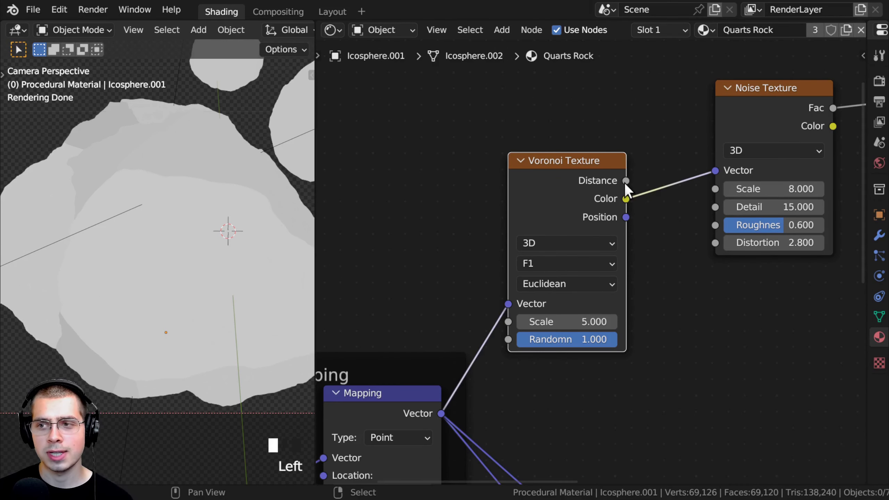
{"action": "left_click_drag", "start_coordinate": [625, 180], "coordinate": [708, 171]}
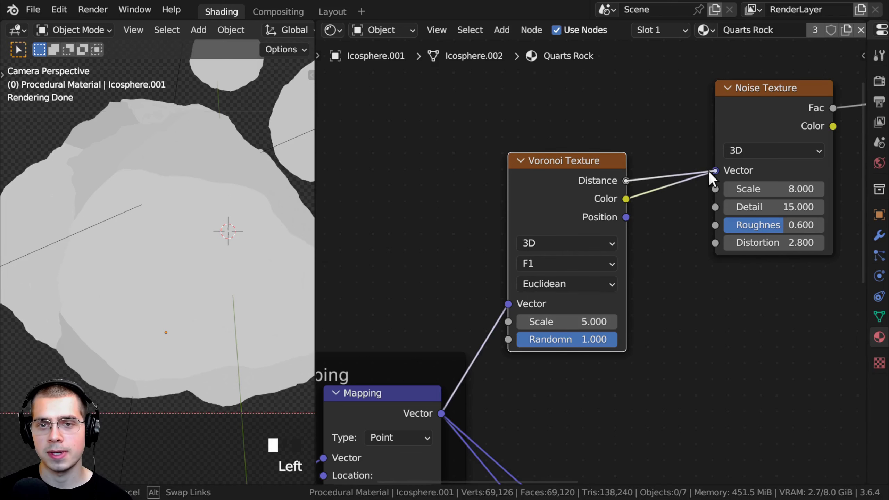
{"action": "left_click_drag", "start_coordinate": [579, 187], "coordinate": [574, 184]}
{"action": "scroll", "coordinate": [492, 355], "scroll_direction": "down", "scroll_amount": 3}
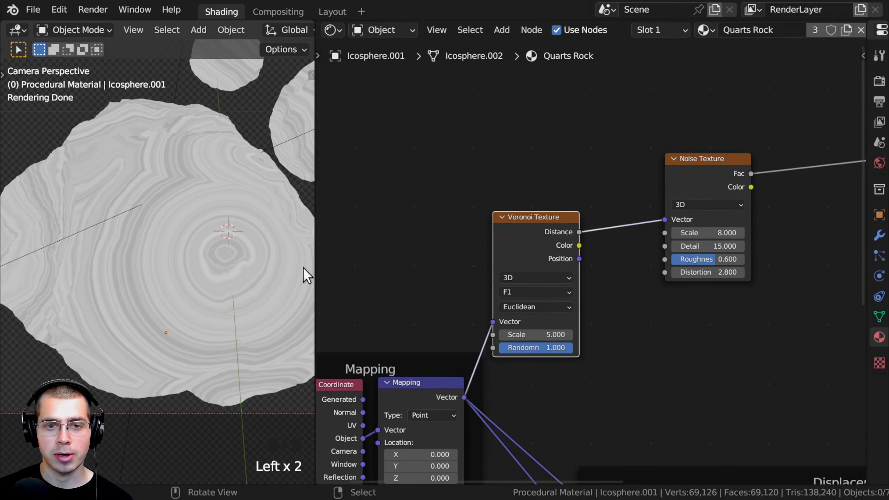
- Add a Mix Color node and insert it on the link between the Voronoi Texture and Noise Texture nodes
{"action": "scroll", "coordinate": [559, 234], "scroll_direction": "up", "scroll_amount": 1}
{"action": "scroll", "coordinate": [559, 235], "scroll_direction": "up", "scroll_amount": 1}
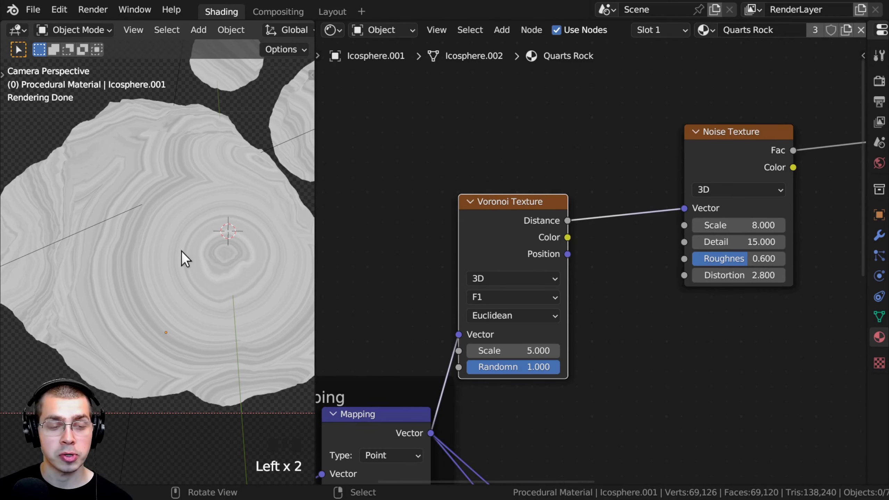
{"action": "scroll", "coordinate": [632, 228], "scroll_direction": "up", "scroll_amount": 1}
{"action": "key", "text": "shift+a"}
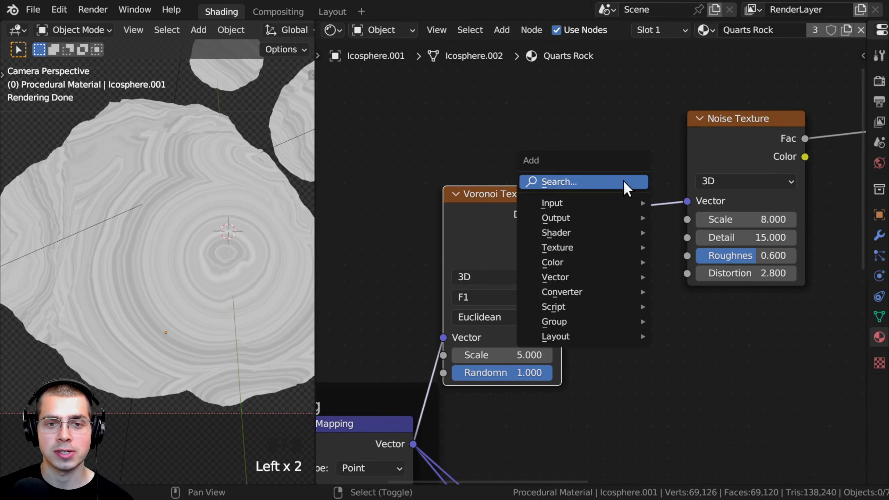
{"action": "left_click", "coordinate": [626, 183]}
{"action": "type", "text": "mix"}
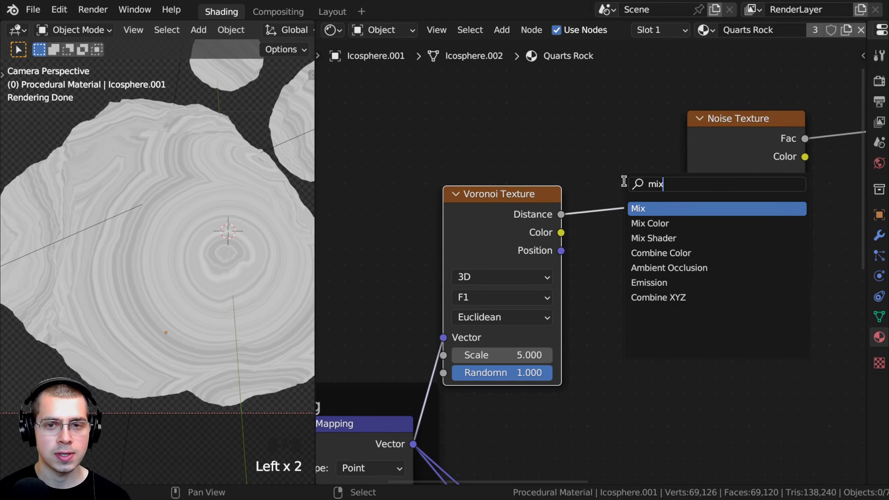
{"action": "key", "text": "Down"}
{"action": "key", "text": "Return"}
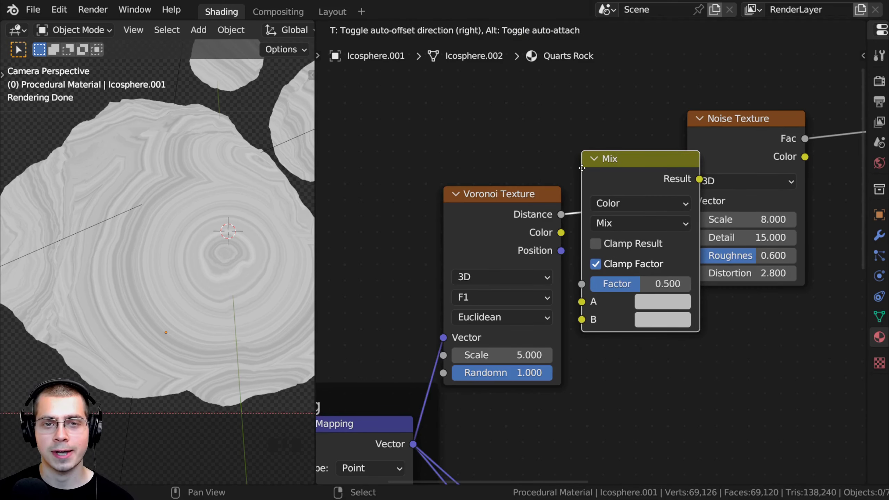
{"action": "left_click", "coordinate": [628, 168]}
- Rearrange the Voronoi Texture, Mix and Noise Texture nodes so they sit side by side without overlapping
{"action": "left_click_drag", "start_coordinate": [477, 207], "coordinate": [484, 186]}
{"action": "scroll", "coordinate": [749, 156], "scroll_direction": "down", "scroll_amount": 2}
{"action": "middle_click_drag", "start_coordinate": [748, 156], "coordinate": [709, 158]}
{"action": "left_click_drag", "start_coordinate": [782, 178], "coordinate": [746, 202]}
{"action": "left_click_drag", "start_coordinate": [766, 150], "coordinate": [646, 213]}
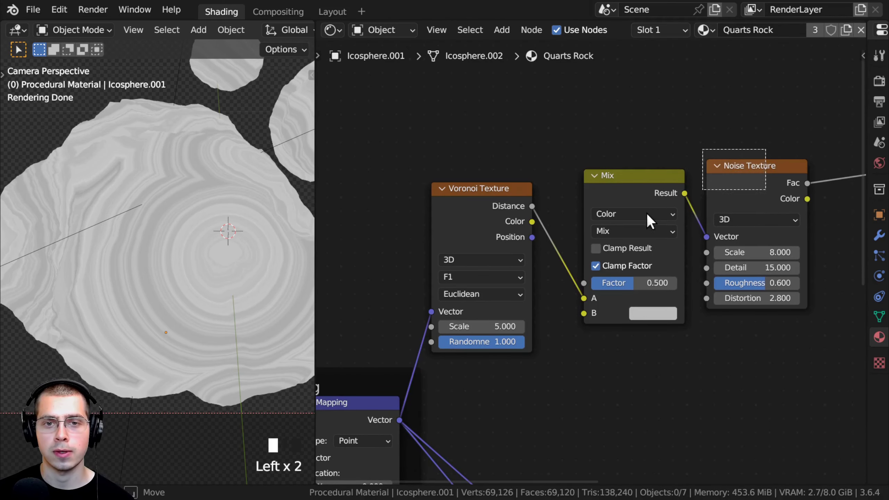
{"action": "left_click", "coordinate": [678, 153]}
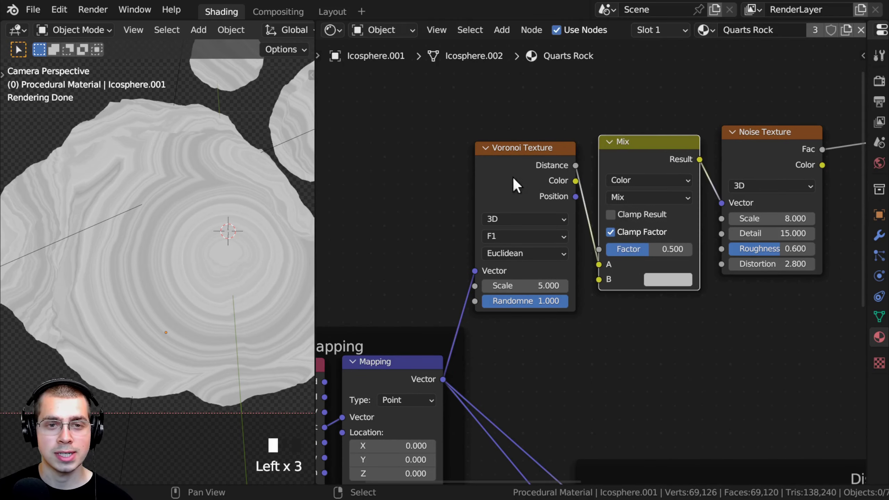
{"action": "left_click_drag", "start_coordinate": [507, 164], "coordinate": [500, 149]}
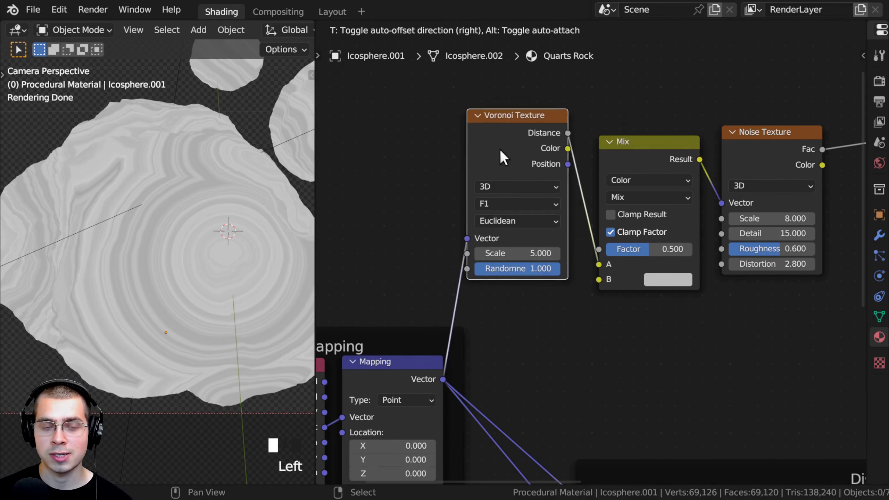
{"action": "right_click", "coordinate": [500, 149]}
- Connect the Mapping node's Vector output to Mix input A and the Voronoi Texture's Distance output to input B
{"action": "middle_click_drag", "start_coordinate": [455, 255], "coordinate": [489, 208]}
{"action": "left_click", "coordinate": [434, 328]}
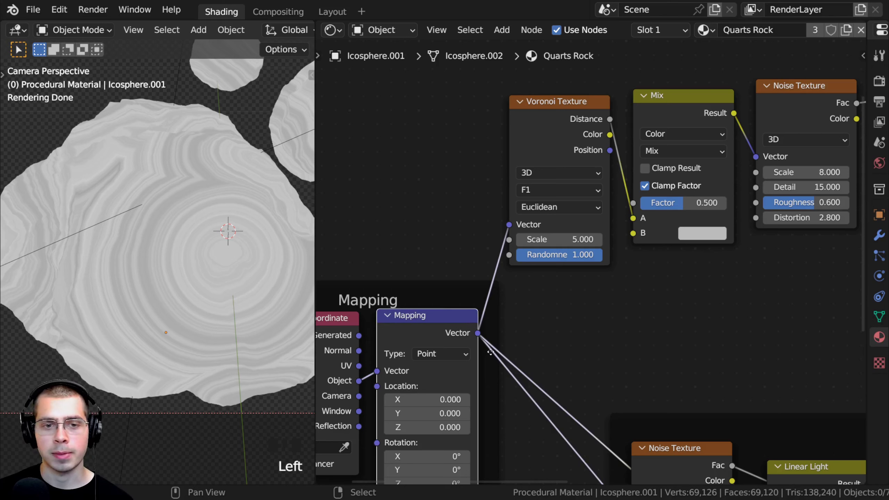
{"action": "left_click_drag", "start_coordinate": [478, 332], "coordinate": [631, 219]}
{"action": "left_click_drag", "start_coordinate": [537, 116], "coordinate": [518, 123]}
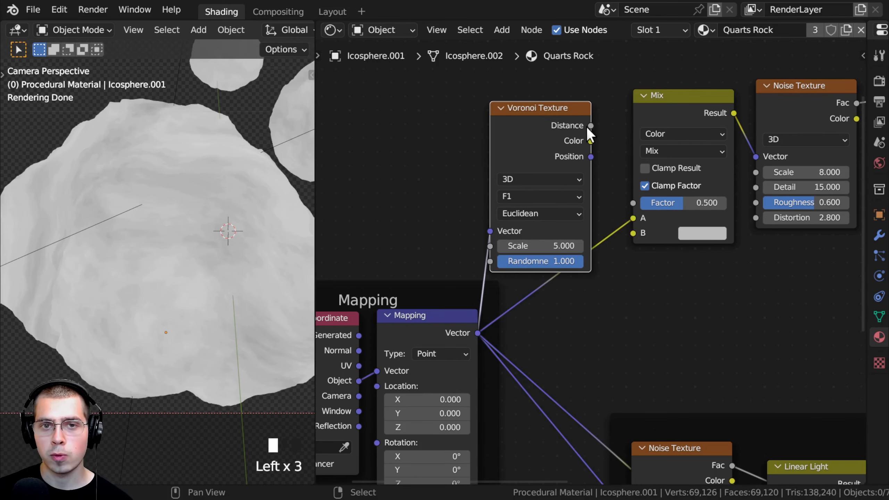
{"action": "left_click_drag", "start_coordinate": [590, 125], "coordinate": [633, 233]}
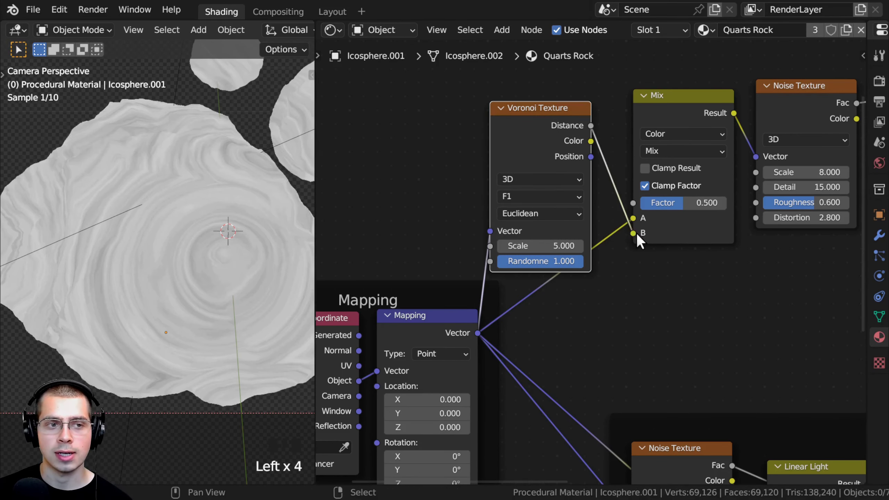
- Change the Mix node's blending mode to Linear Light
{"action": "scroll", "coordinate": [636, 233], "scroll_direction": "up", "scroll_amount": 1}
{"action": "middle_click_drag", "start_coordinate": [635, 234], "coordinate": [525, 274]}
{"action": "mouse_move", "coordinate": [589, 233]}
{"action": "left_mouse_down"}
{"action": "mouse_move", "coordinate": [546, 233]}
{"action": "mouse_move", "coordinate": [590, 234]}
{"action": "left_mouse_up"}
{"action": "scroll", "coordinate": [559, 224], "scroll_direction": "up", "scroll_amount": 1}
{"action": "middle_click_drag", "start_coordinate": [560, 246], "coordinate": [561, 279]}
{"action": "scroll", "coordinate": [588, 302], "scroll_direction": "down", "scroll_amount": 3}
{"action": "middle_click_drag", "start_coordinate": [625, 480], "coordinate": [602, 480]}
{"action": "scroll", "coordinate": [602, 480], "scroll_direction": "up", "scroll_amount": 1}
{"action": "left_click", "coordinate": [545, 224]}
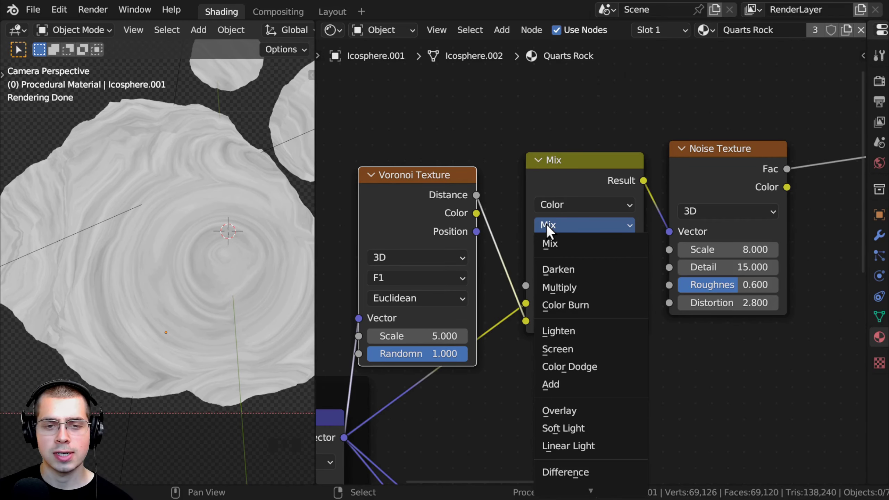
{"action": "left_click", "coordinate": [576, 450]}
{"action": "mouse_move", "coordinate": [582, 283]}
{"action": "left_mouse_down"}
{"action": "mouse_move", "coordinate": [538, 284]}
{"action": "mouse_move", "coordinate": [565, 282]}
{"action": "left_mouse_up"}
{"action": "middle_click_drag", "start_coordinate": [565, 282], "coordinate": [566, 281]}
{"action": "scroll", "coordinate": [566, 281], "scroll_direction": "up", "scroll_amount": 1}
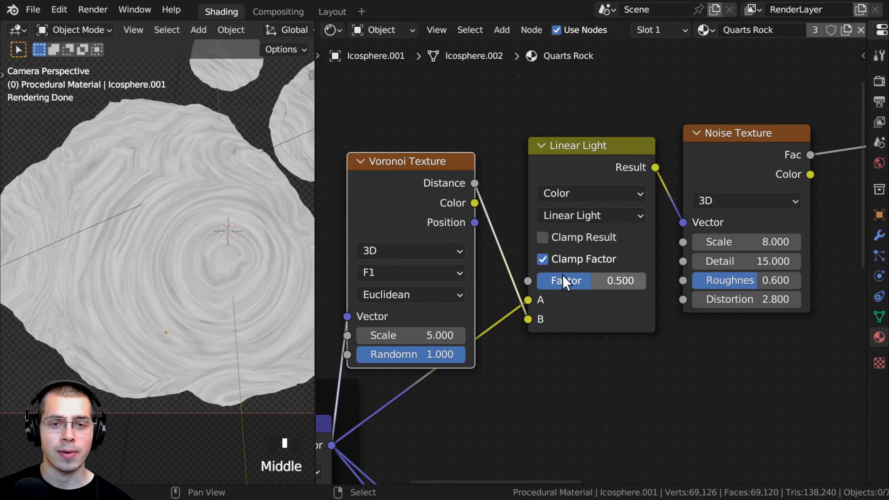
- Set the Linear Light node's Factor to 0.065
{"action": "left_click_drag", "start_coordinate": [570, 280], "coordinate": [531, 280]}
{"action": "double_click", "coordinate": [569, 280]}
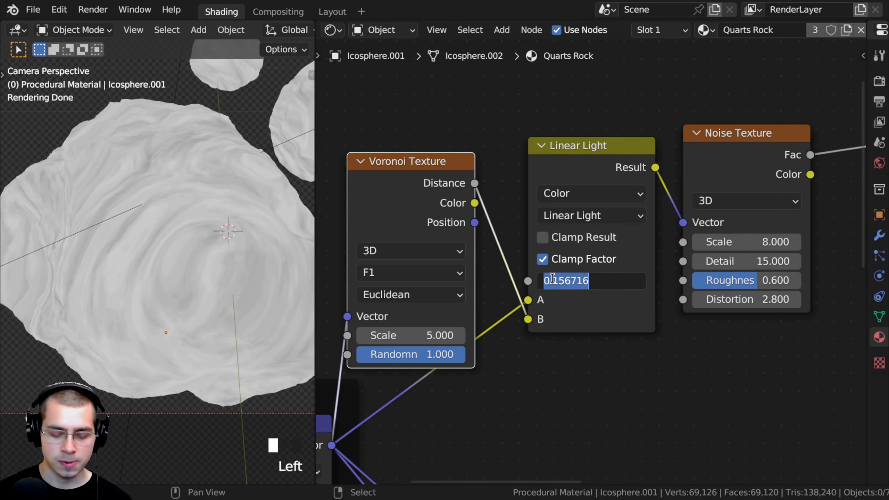
{"action": "type", "text": "."}
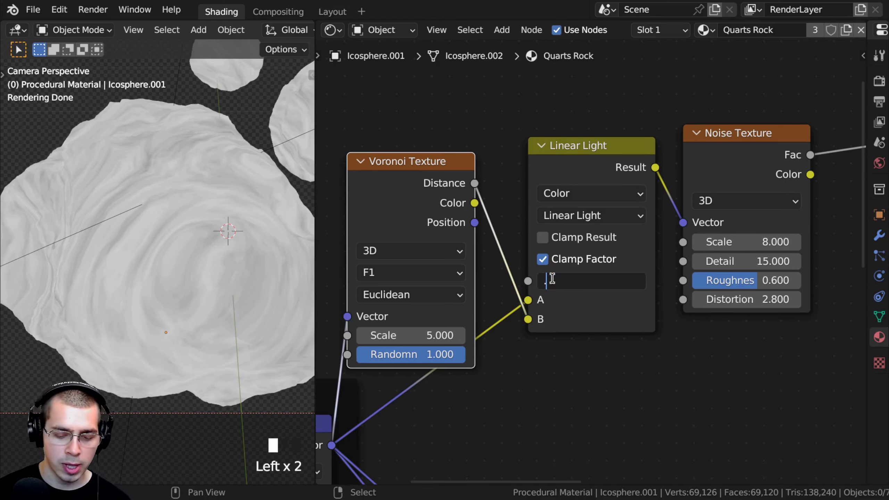
{"action": "type", "text": "065"}
{"action": "key", "text": "Return"}
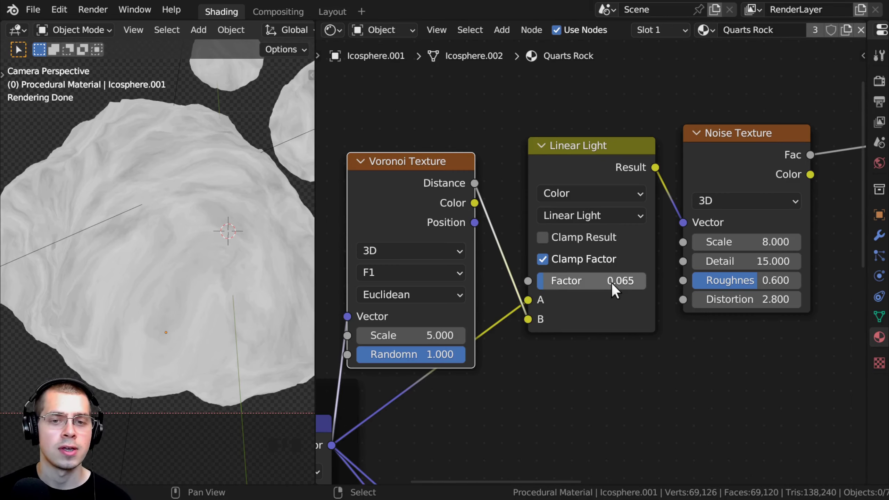
{"action": "mouse_move", "coordinate": [611, 283]}
{"action": "left_mouse_down"}
{"action": "mouse_move", "coordinate": [621, 282]}
{"action": "mouse_move", "coordinate": [603, 283]}
{"action": "mouse_move", "coordinate": [611, 283]}
{"action": "left_mouse_up"}
- Move the Voronoi Texture, Linear Light and Noise Texture nodes as a group to make room before the Principled BSDF
{"action": "scroll", "coordinate": [112, 209], "scroll_direction": "down", "scroll_amount": 2}
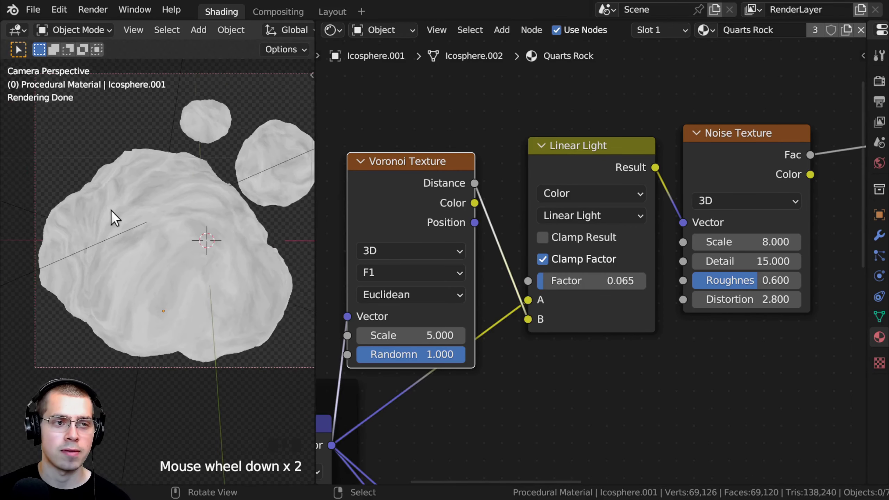
{"action": "scroll", "coordinate": [676, 188], "scroll_direction": "down", "scroll_amount": 3}
{"action": "middle_click_drag", "start_coordinate": [673, 191], "coordinate": [613, 224]}
{"action": "key", "text": "b"}
{"action": "left_click_drag", "start_coordinate": [648, 168], "coordinate": [470, 199]}
{"action": "middle_click_drag", "start_coordinate": [705, 171], "coordinate": [509, 232]}
{"action": "scroll", "coordinate": [518, 223], "scroll_direction": "down", "scroll_amount": 1}
{"action": "key", "text": "a"}
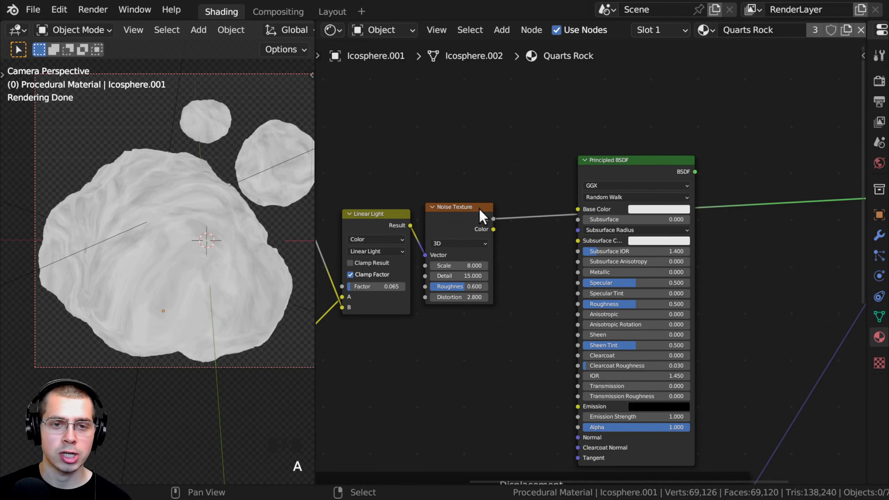
{"action": "scroll", "coordinate": [589, 199], "scroll_direction": "down", "scroll_amount": 2}
{"action": "scroll", "coordinate": [562, 171], "scroll_direction": "up", "scroll_amount": 2}
- Add a Color Ramp node and insert it on the link coming from the Noise Texture's Fac output
{"action": "key", "text": "shift+a"}
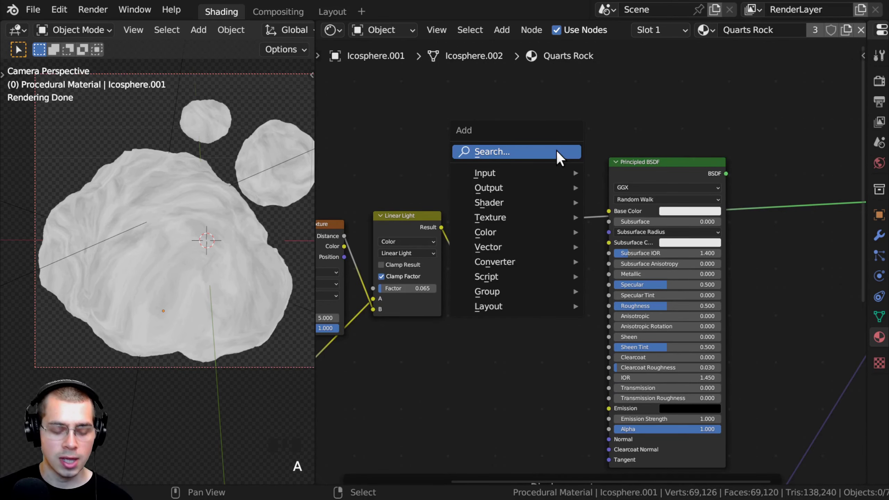
{"action": "left_click", "coordinate": [556, 150]}
{"action": "type", "text": "col"}
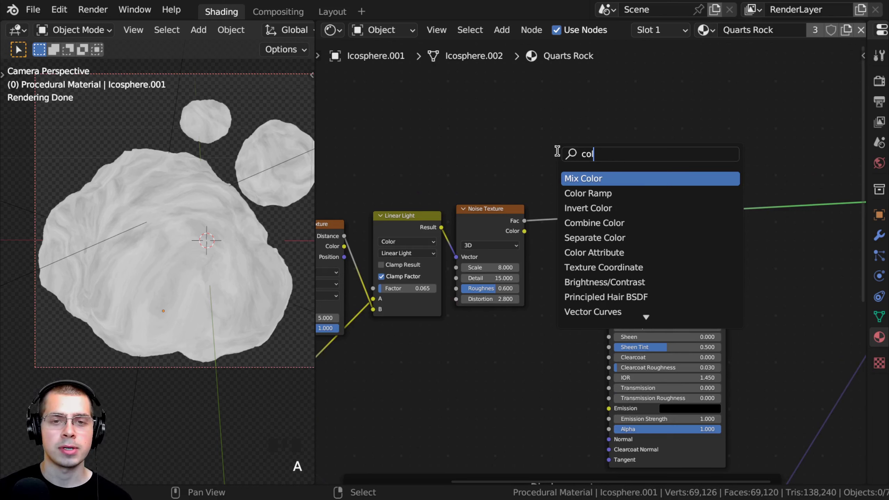
{"action": "key", "text": "Down"}
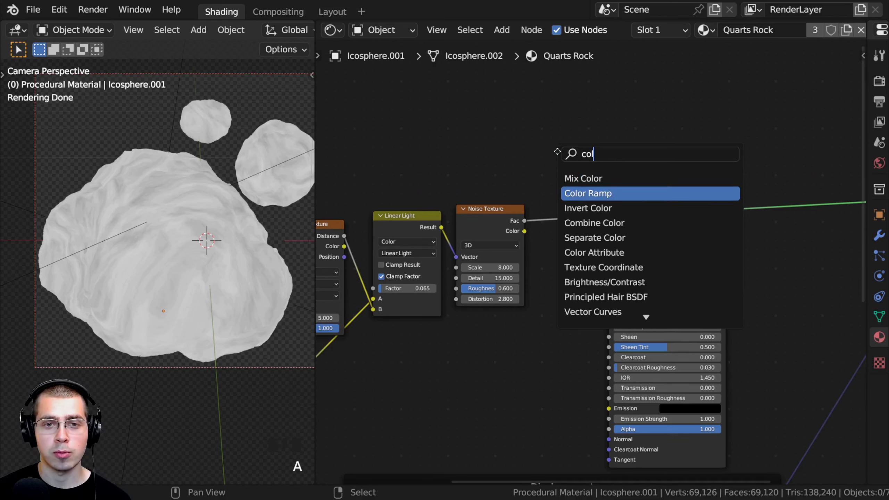
{"action": "key", "text": "Return"}
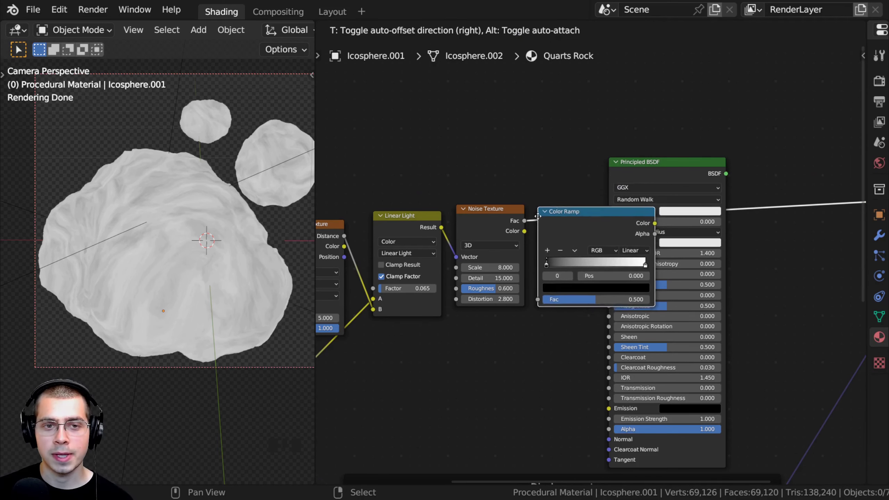
{"action": "left_click", "coordinate": [535, 212]}
- Slide the Color Ramp's black stop to about position 0.266 to increase the contrast
{"action": "scroll", "coordinate": [585, 260], "scroll_direction": "up", "scroll_amount": 2}
{"action": "scroll", "coordinate": [178, 278], "scroll_direction": "up", "scroll_amount": 2}
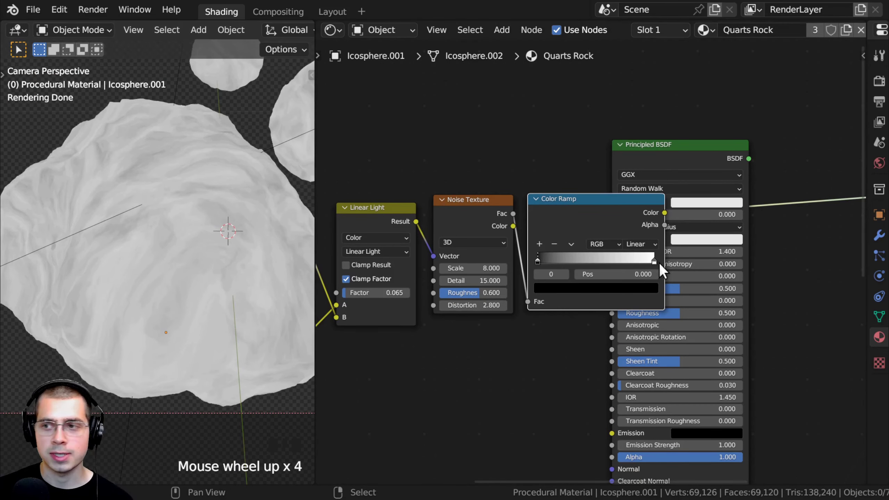
{"action": "scroll", "coordinate": [665, 266], "scroll_direction": "up", "scroll_amount": 2}
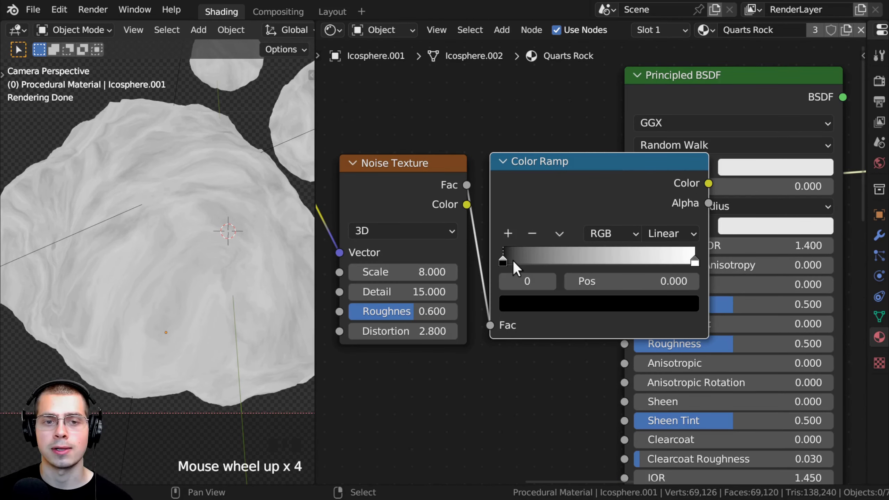
{"action": "left_click", "coordinate": [504, 259]}
{"action": "mouse_move", "coordinate": [504, 259]}
{"action": "left_mouse_down"}
{"action": "mouse_move", "coordinate": [545, 268]}
{"action": "mouse_move", "coordinate": [640, 266]}
{"action": "mouse_move", "coordinate": [542, 261]}
{"action": "mouse_move", "coordinate": [557, 257]}
{"action": "left_mouse_up"}
- Move the Principled BSDF node clear of the Color Ramp, just below the Material Output node
{"action": "scroll", "coordinate": [557, 256], "scroll_direction": "down", "scroll_amount": 4}
{"action": "middle_click_drag", "start_coordinate": [630, 192], "coordinate": [571, 213]}
{"action": "left_click_drag", "start_coordinate": [572, 213], "coordinate": [779, 304]}
{"action": "scroll", "coordinate": [638, 293], "scroll_direction": "up", "scroll_amount": 3}
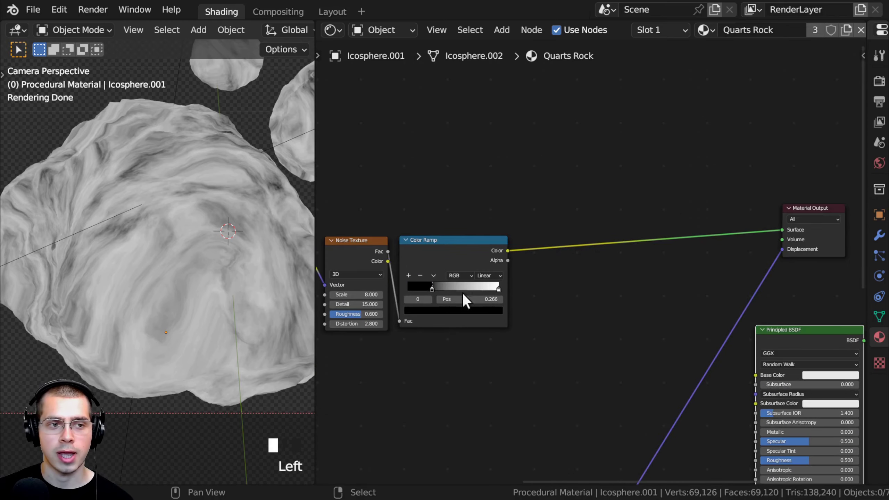
- Add a Mix Color node and insert it on the link coming out of the Color Ramp
{"action": "scroll", "coordinate": [134, 228], "scroll_direction": "up", "scroll_amount": 4}
{"action": "scroll", "coordinate": [596, 326], "scroll_direction": "up", "scroll_amount": 3}
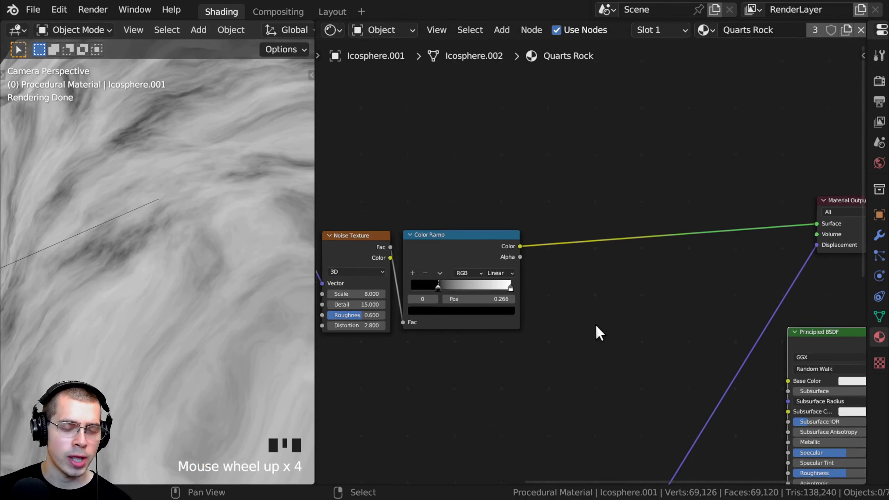
{"action": "left_click", "coordinate": [462, 253]}
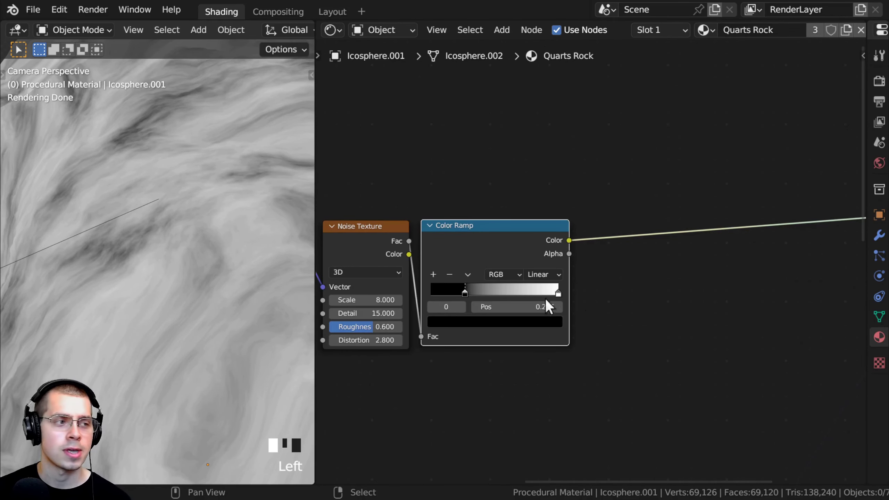
{"action": "middle_click_drag", "start_coordinate": [642, 300], "coordinate": [629, 298]}
{"action": "scroll", "coordinate": [577, 184], "scroll_direction": "right", "scroll_amount": 1, "text": "ctrl"}
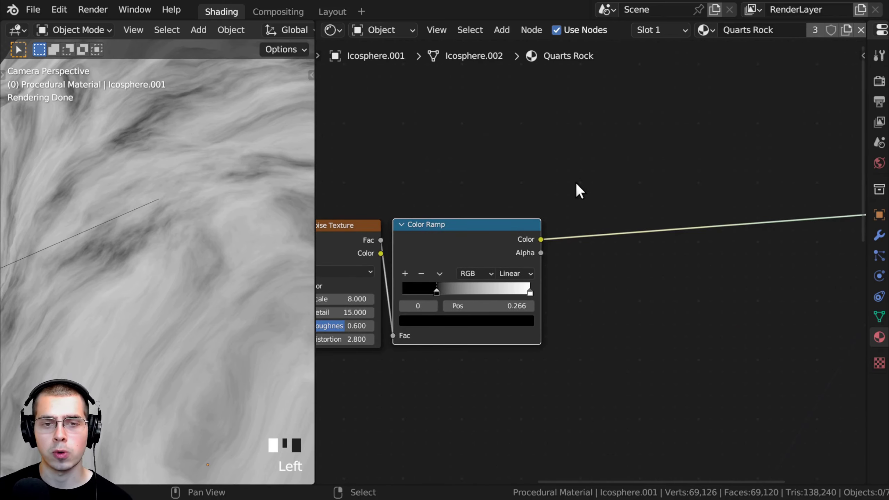
{"action": "key", "text": "shift+a"}
{"action": "left_click", "coordinate": [577, 183]}
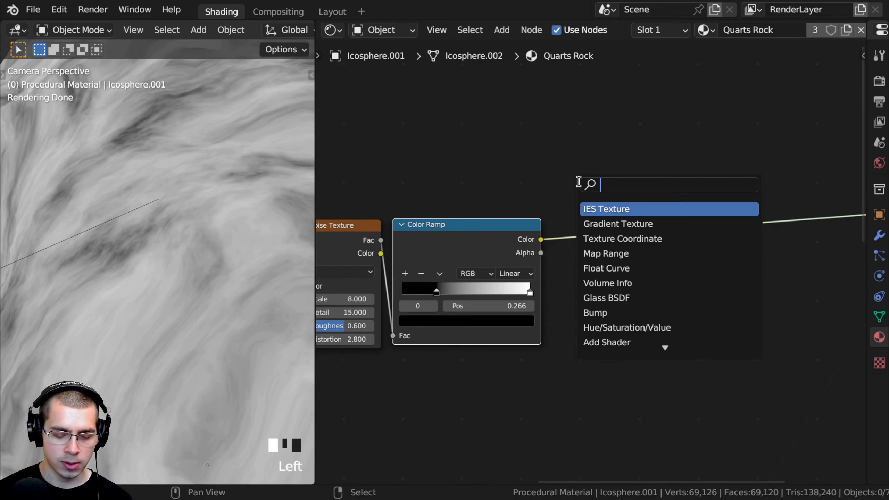
{"action": "type", "text": "mi"}
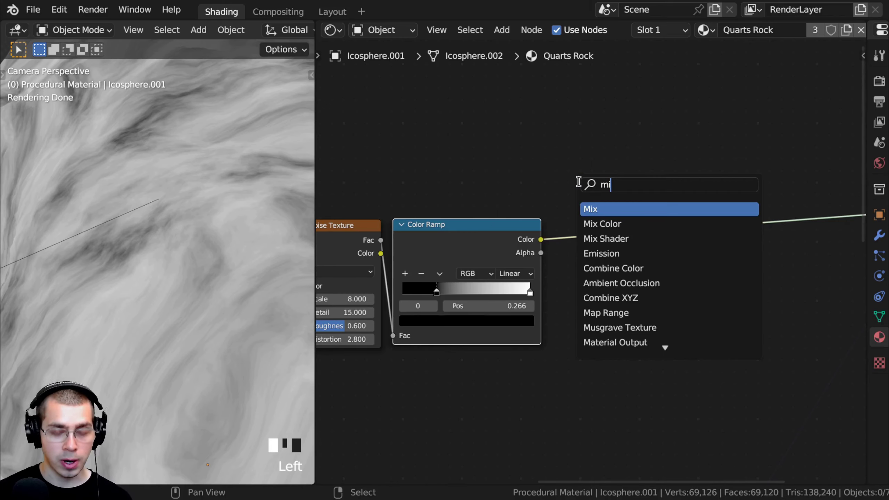
{"action": "type", "text": "x"}
{"action": "key", "text": "Down"}
{"action": "key", "text": "Return"}
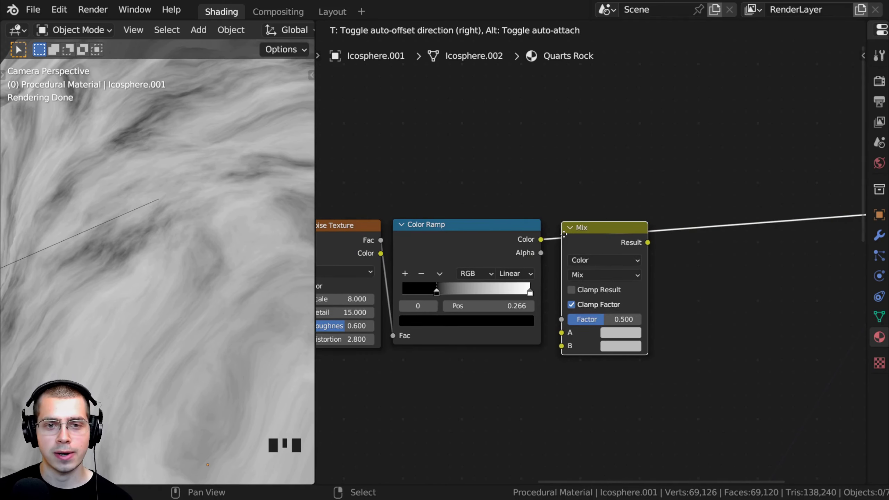
{"action": "left_click", "coordinate": [548, 221]}
{"action": "scroll", "coordinate": [501, 284], "scroll_direction": "up", "scroll_amount": 3}
{"action": "middle_click_drag", "start_coordinate": [500, 277], "coordinate": [530, 266]}
{"action": "left_click_drag", "start_coordinate": [617, 193], "coordinate": [613, 195]}
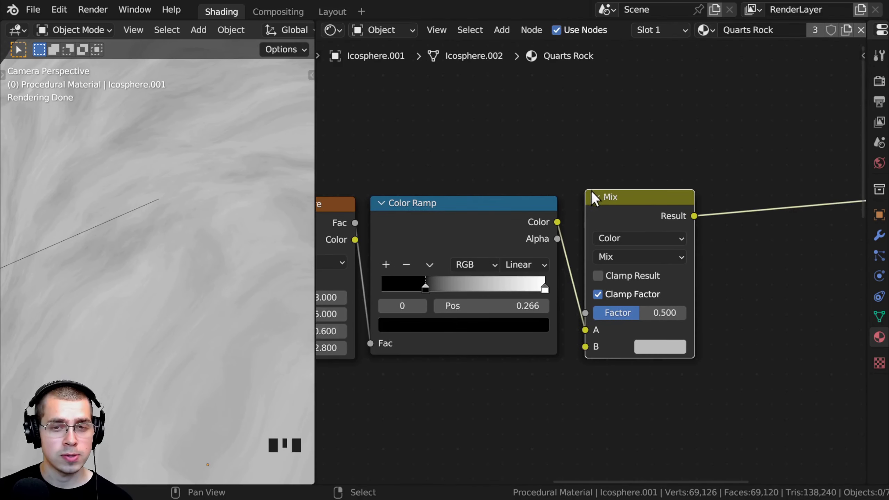
- Reconnect the Color Ramp's Color output from the Mix node's A input to its Factor input
{"action": "left_click", "coordinate": [489, 213]}
{"action": "middle_click_drag", "start_coordinate": [465, 272], "coordinate": [509, 259]}
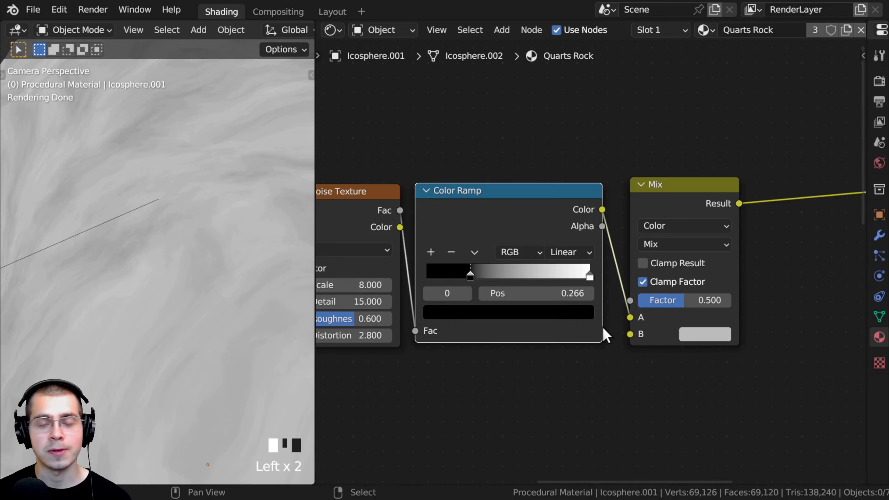
{"action": "scroll", "coordinate": [133, 332], "scroll_direction": "down", "scroll_amount": 2}
{"action": "scroll", "coordinate": [594, 266], "scroll_direction": "up", "scroll_amount": 1}
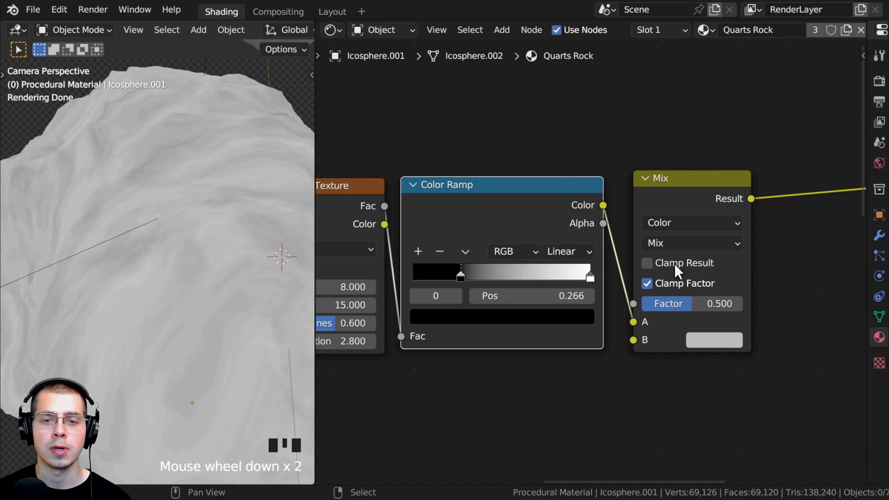
{"action": "left_click", "coordinate": [665, 275]}
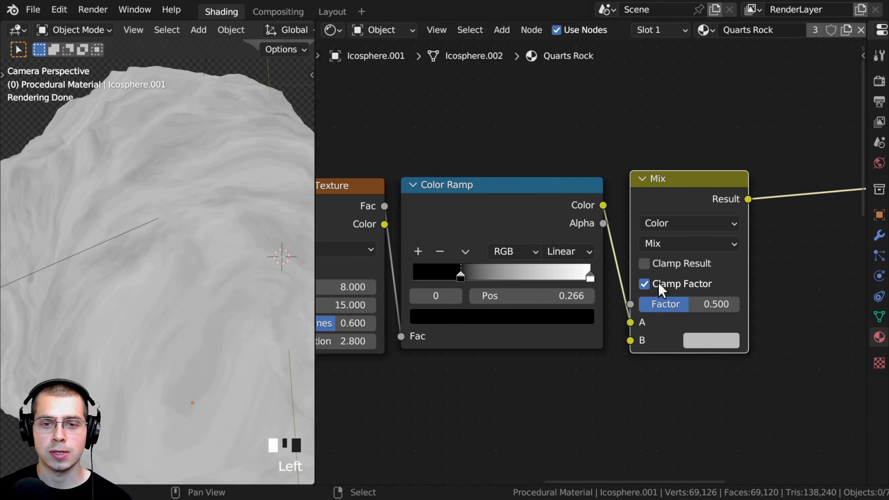
{"action": "double_click", "coordinate": [551, 200]}
{"action": "left_click_drag", "start_coordinate": [630, 323], "coordinate": [629, 303]}
{"action": "left_click", "coordinate": [550, 214]}
{"action": "middle_click_drag", "start_coordinate": [705, 262], "coordinate": [629, 175]}
{"action": "scroll", "coordinate": [629, 175], "scroll_direction": "up", "scroll_amount": 4}
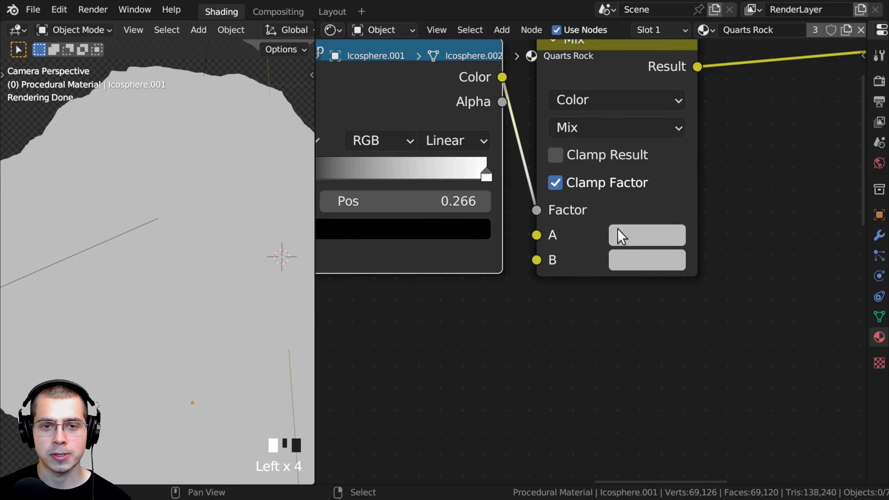
- Nudge the Color Ramp's black stop to position 0.264, and select the white stop
{"action": "middle_click_drag", "start_coordinate": [551, 269], "coordinate": [635, 315]}
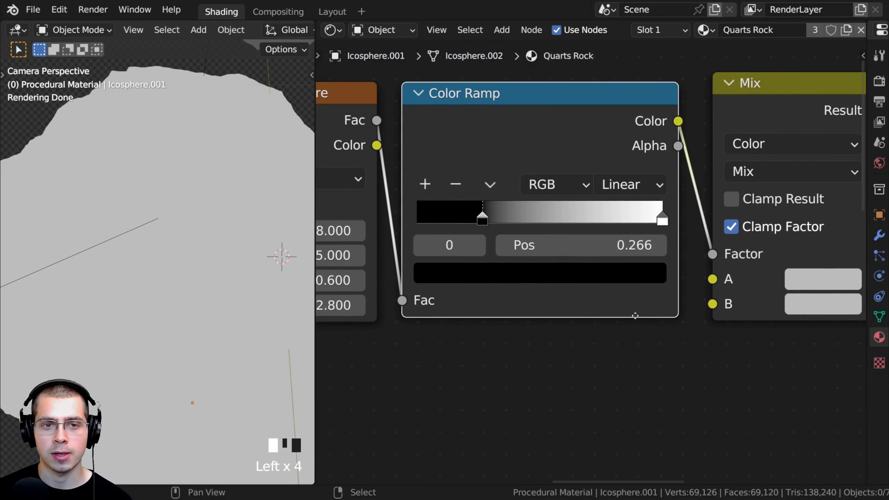
{"action": "left_click_drag", "start_coordinate": [478, 214], "coordinate": [477, 215]}
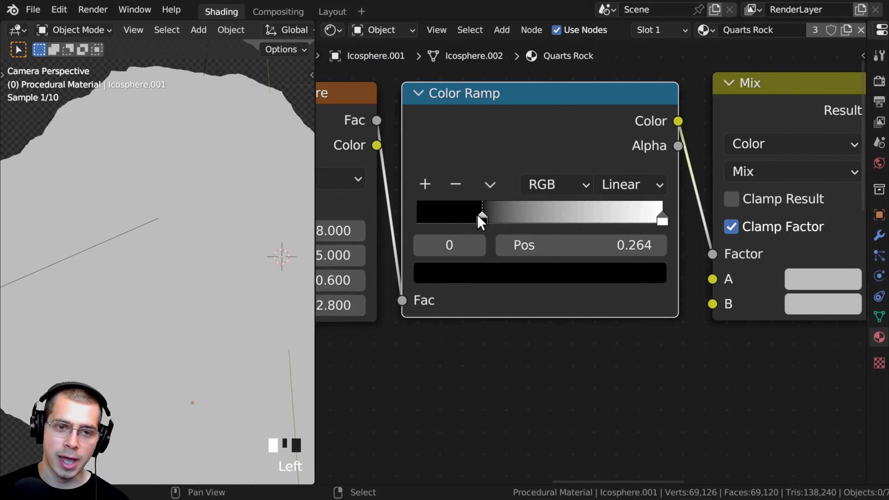
{"action": "left_click", "coordinate": [663, 210]}
{"action": "middle_click_drag", "start_coordinate": [725, 279], "coordinate": [632, 279]}
{"action": "middle_click", "coordinate": [634, 285]}
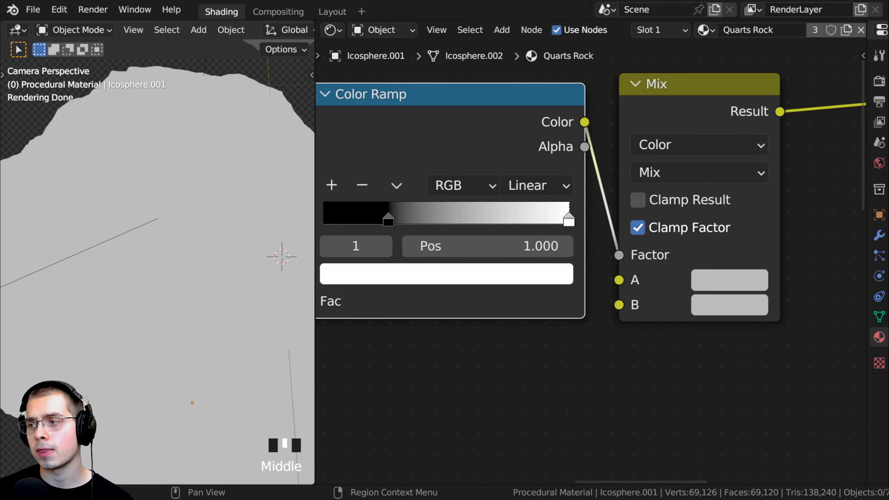
- Set the Mix node's B color to pure white
{"action": "middle_click_drag", "start_coordinate": [714, 266], "coordinate": [656, 306]}
{"action": "scroll", "coordinate": [692, 272], "scroll_direction": "down", "scroll_amount": 2}
{"action": "left_click", "coordinate": [658, 325]}
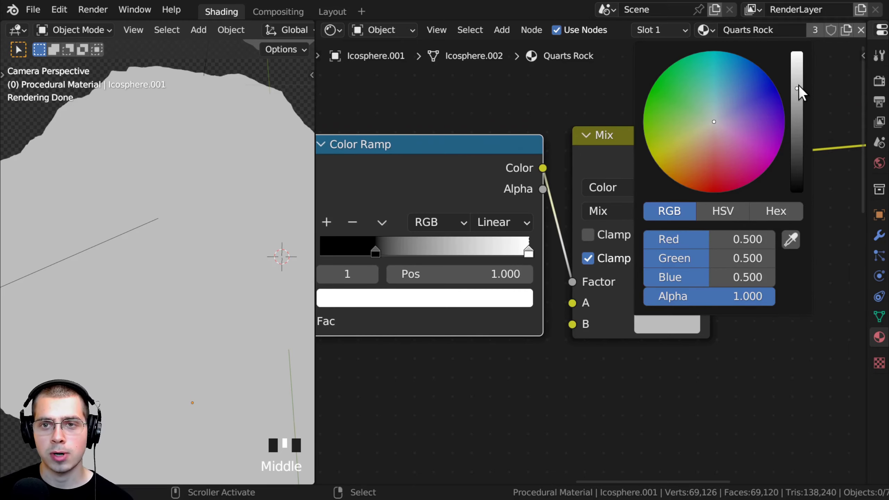
{"action": "left_click_drag", "start_coordinate": [797, 89], "coordinate": [796, 53]}
{"action": "scroll", "coordinate": [644, 338], "scroll_direction": "up", "scroll_amount": 2}
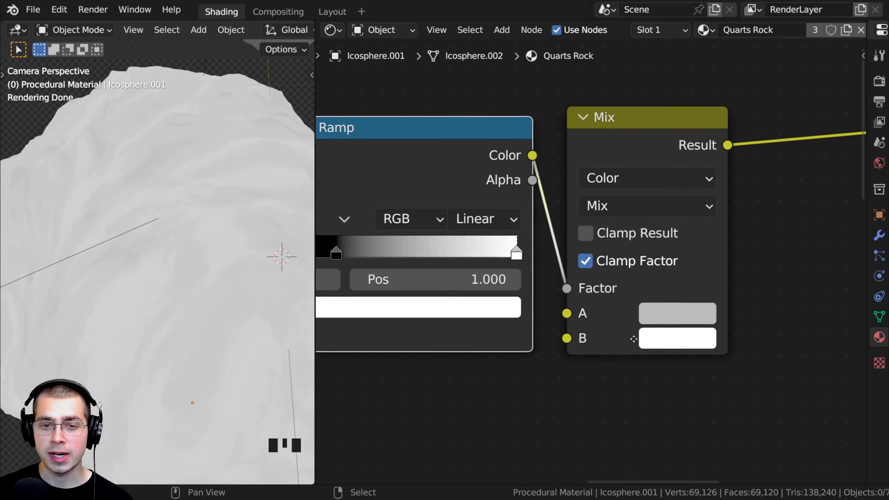
- Set the Mix node's A color to the copied light brown, hex BCA997, and display its hex value
{"action": "left_click", "coordinate": [645, 339]}
{"action": "left_click_drag", "start_coordinate": [687, 61], "coordinate": [688, 34]}
{"action": "left_click_drag", "start_coordinate": [592, 101], "coordinate": [583, 112]}
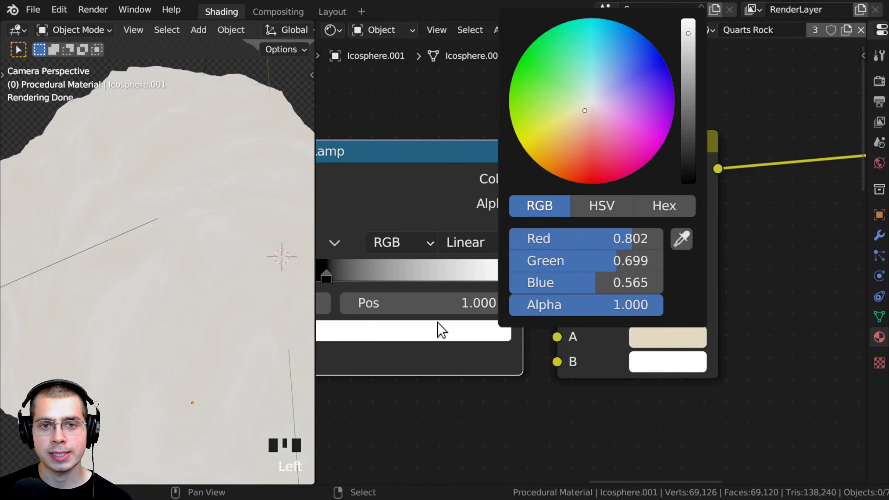
{"action": "key", "text": "ctrl+v"}
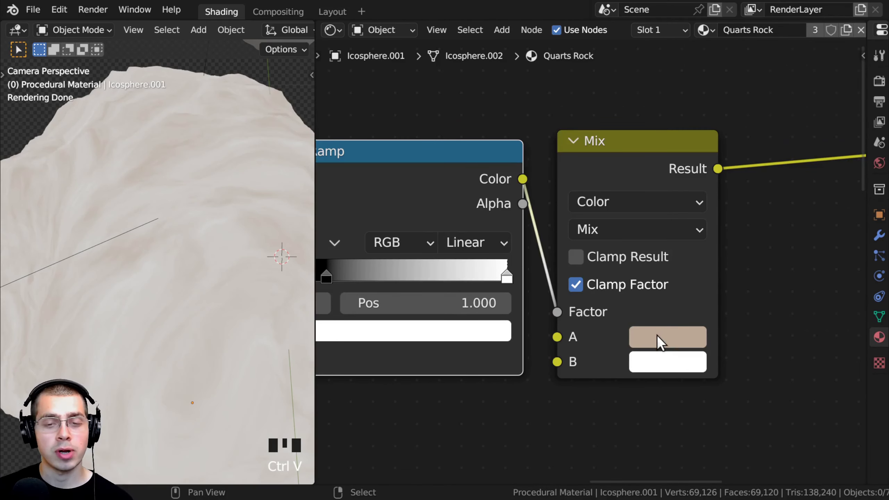
{"action": "scroll", "coordinate": [658, 341], "scroll_direction": "down", "scroll_amount": 1}
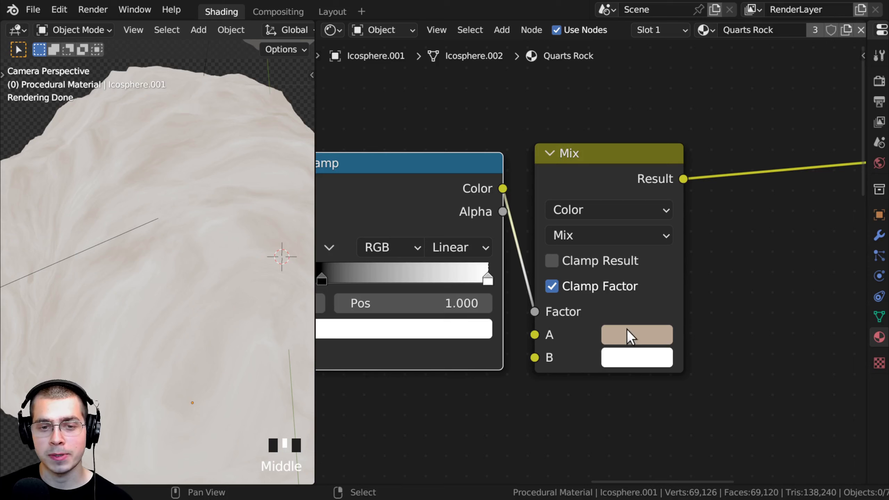
{"action": "left_click", "coordinate": [626, 332]}
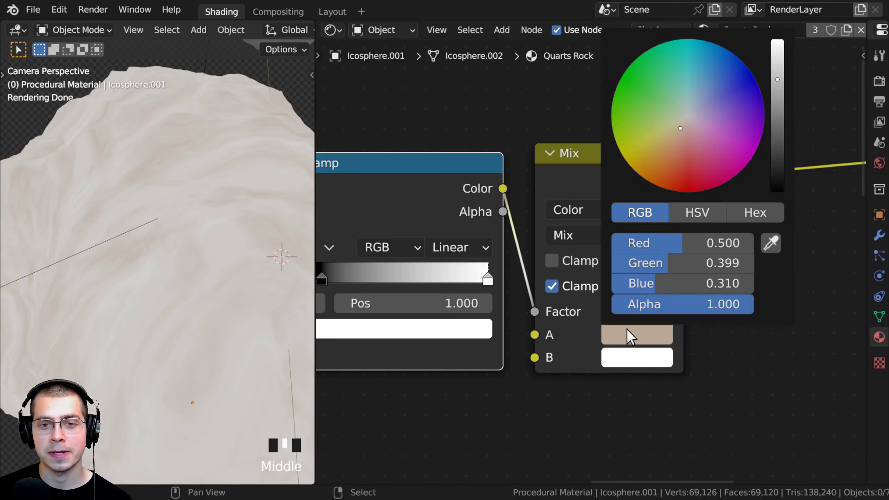
{"action": "left_click", "coordinate": [729, 217]}
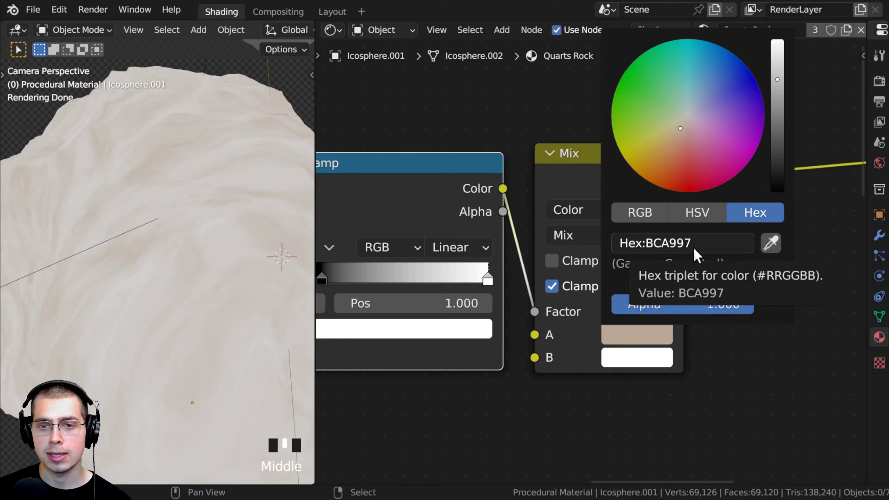
- Connect the Mix node's Result output to the Principled BSDF's Base Color
{"action": "scroll", "coordinate": [641, 294], "scroll_direction": "down", "scroll_amount": 2}
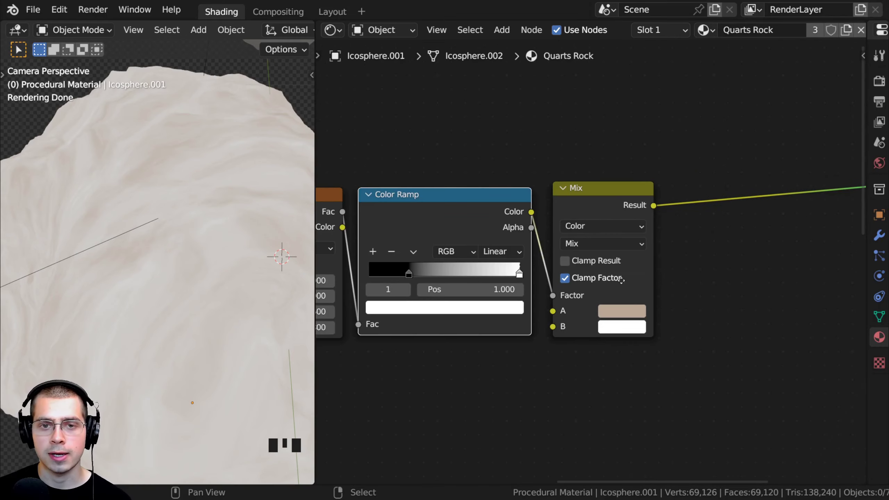
{"action": "scroll", "coordinate": [184, 203], "scroll_direction": "down", "scroll_amount": 3}
{"action": "middle_click_drag", "start_coordinate": [184, 203], "coordinate": [150, 261], "text": "shift"}
{"action": "scroll", "coordinate": [151, 182], "scroll_direction": "up", "scroll_amount": 4}
{"action": "scroll", "coordinate": [251, 264], "scroll_direction": "up", "scroll_amount": 3}
{"action": "scroll", "coordinate": [669, 157], "scroll_direction": "down", "scroll_amount": 3}
{"action": "middle_click_drag", "start_coordinate": [670, 158], "coordinate": [497, 152]}
{"action": "scroll", "coordinate": [497, 152], "scroll_direction": "down", "scroll_amount": 1}
{"action": "middle_click_drag", "start_coordinate": [507, 222], "coordinate": [478, 145]}
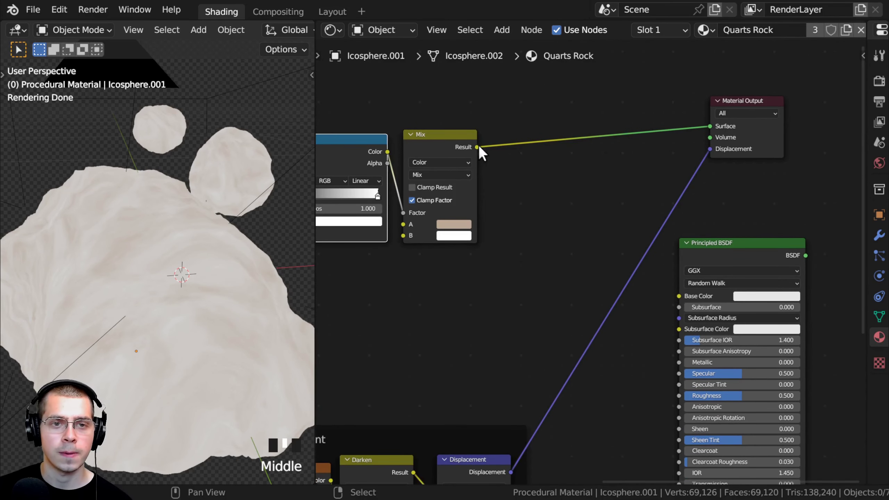
{"action": "left_click_drag", "start_coordinate": [477, 147], "coordinate": [679, 295]}
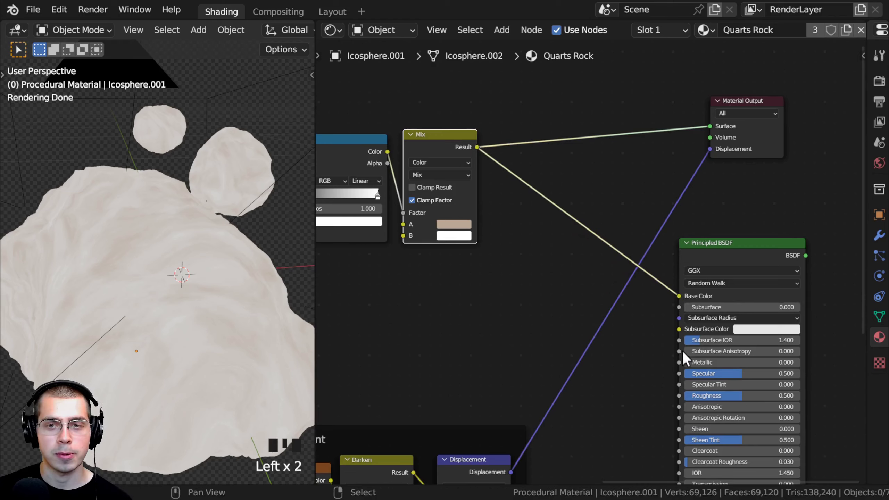
- Connect the Principled BSDF to the Material Output's Surface and move it up between the Mix and Material Output nodes
{"action": "left_click", "coordinate": [731, 250], "text": "ctrl+shift"}
{"action": "left_click_drag", "start_coordinate": [735, 254], "coordinate": [578, 110]}
{"action": "key", "text": "a"}
- Move the Voronoi Texture, Linear Light, Noise Texture, Color Ramp and Mix nodes slightly up together and join them in a frame
{"action": "middle_click_drag", "start_coordinate": [345, 274], "coordinate": [544, 300]}
{"action": "scroll", "coordinate": [543, 300], "scroll_direction": "down", "scroll_amount": 3}
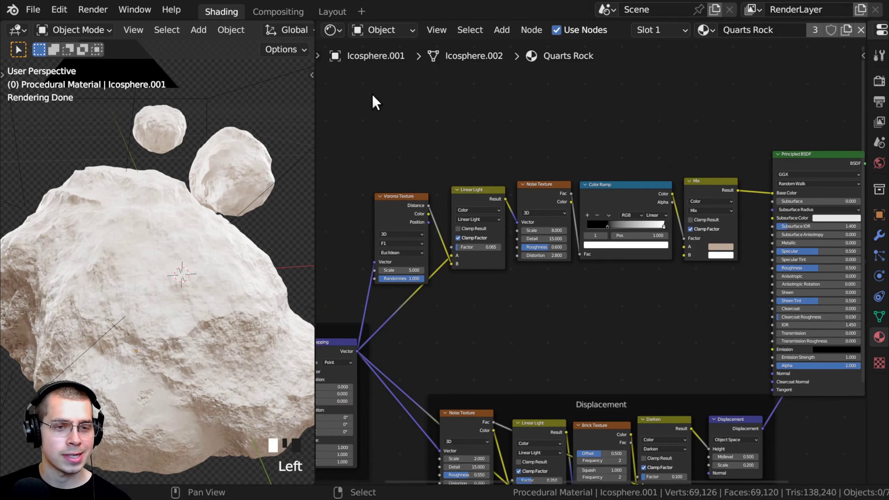
{"action": "left_click_drag", "start_coordinate": [372, 95], "coordinate": [712, 263]}
{"action": "left_click_drag", "start_coordinate": [359, 113], "coordinate": [712, 200]}
{"action": "key", "text": "g"}
{"action": "left_click", "coordinate": [712, 194]}
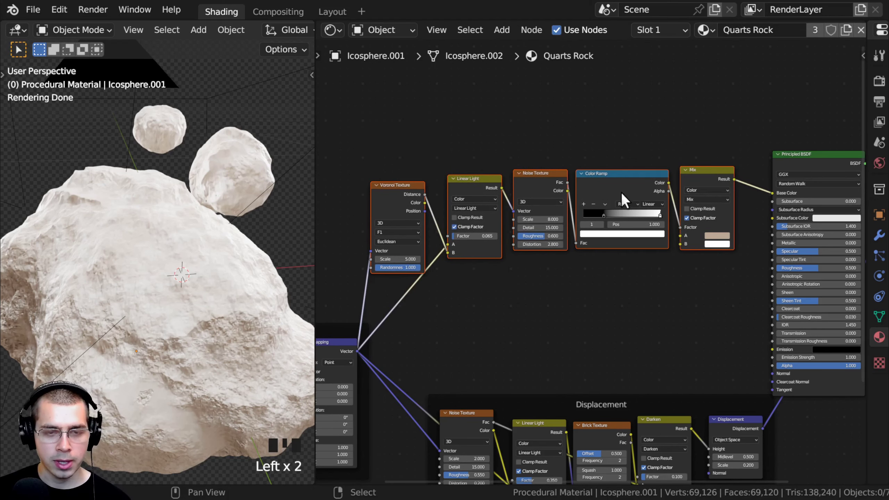
{"action": "key", "text": "ctrl+j"}
- Arrange the nodes inside the new frame closer together in an even row
{"action": "scroll", "coordinate": [396, 191], "scroll_direction": "up", "scroll_amount": 1}
{"action": "middle_click_drag", "start_coordinate": [396, 191], "coordinate": [384, 220]}
{"action": "key", "text": "a"}
{"action": "left_click_drag", "start_coordinate": [390, 217], "coordinate": [409, 207]}
{"action": "left_click_drag", "start_coordinate": [557, 205], "coordinate": [547, 208]}
{"action": "left_click_drag", "start_coordinate": [597, 207], "coordinate": [587, 211]}
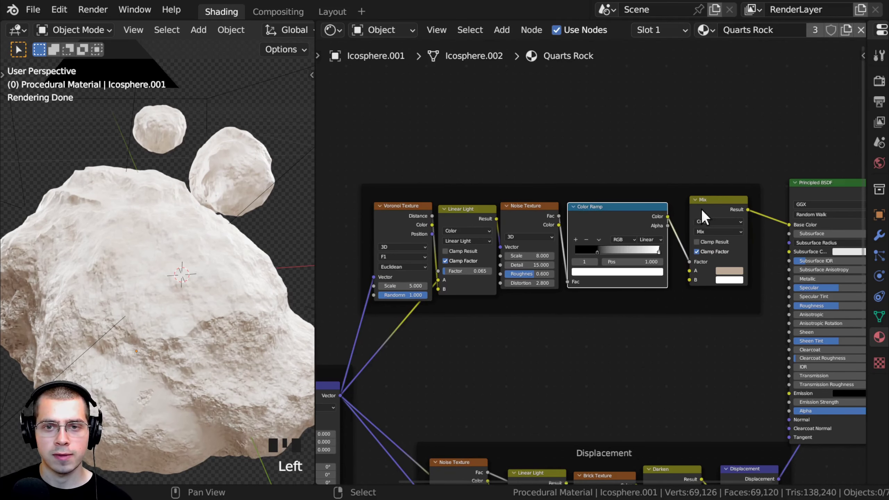
{"action": "left_click_drag", "start_coordinate": [693, 210], "coordinate": [626, 189]}
{"action": "middle_click_drag", "start_coordinate": [584, 193], "coordinate": [604, 192]}
- Label the frame around the five color nodes "Color" and deselect everything
{"action": "left_click_drag", "start_coordinate": [576, 188], "coordinate": [572, 190]}
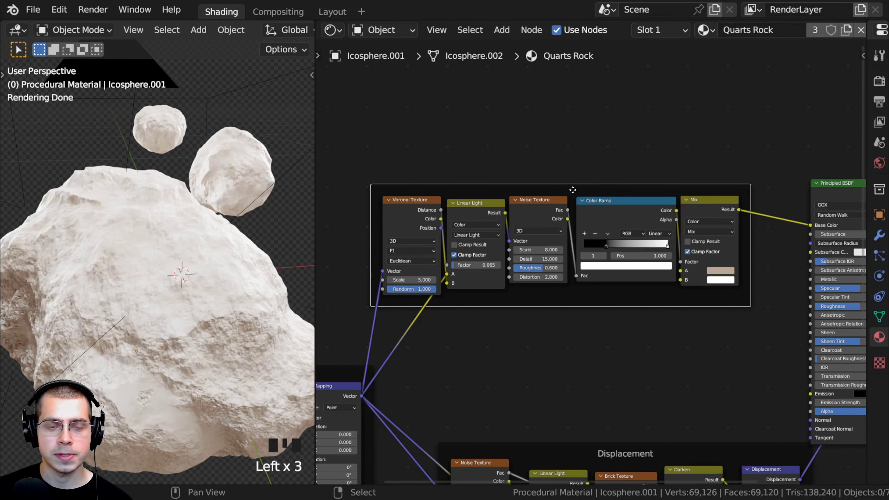
{"action": "key", "text": "F2"}
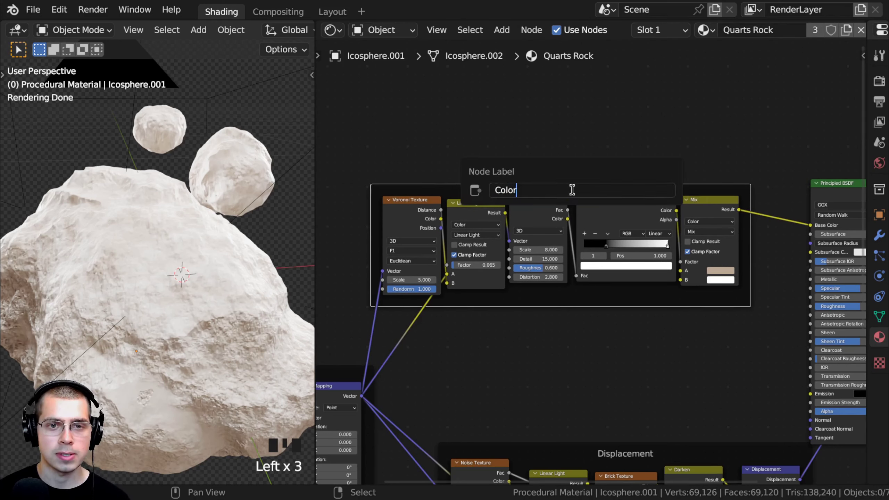
{"action": "key", "text": "Return"}
{"action": "key", "text": "a"}
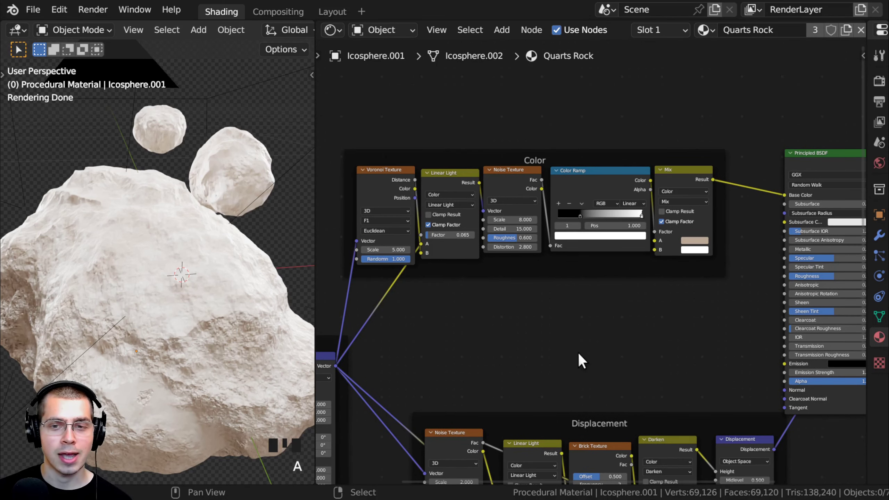
- Set the Principled BSDF's Roughness to 0.050 and inspect the rock up close and from the camera view
{"action": "middle_click_drag", "start_coordinate": [698, 333], "coordinate": [630, 320]}
{"action": "scroll", "coordinate": [750, 298], "scroll_direction": "up", "scroll_amount": 8}
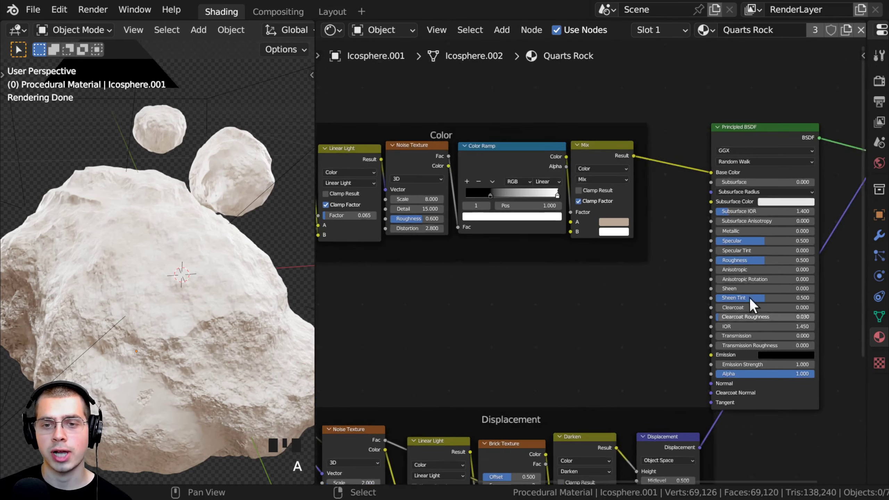
{"action": "middle_click_drag", "start_coordinate": [740, 259], "coordinate": [530, 238]}
{"action": "double_click", "coordinate": [542, 236]}
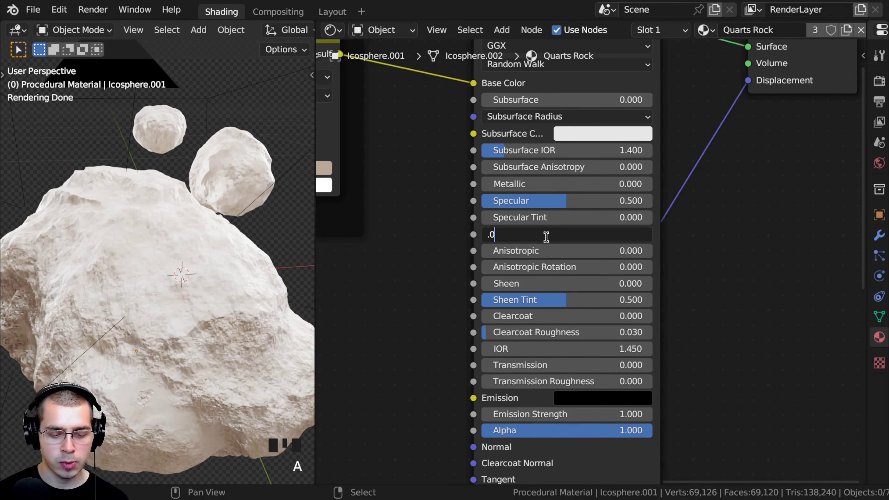
{"action": "left_click", "coordinate": [419, 211]}
{"action": "scroll", "coordinate": [135, 304], "scroll_direction": "up", "scroll_amount": 6}
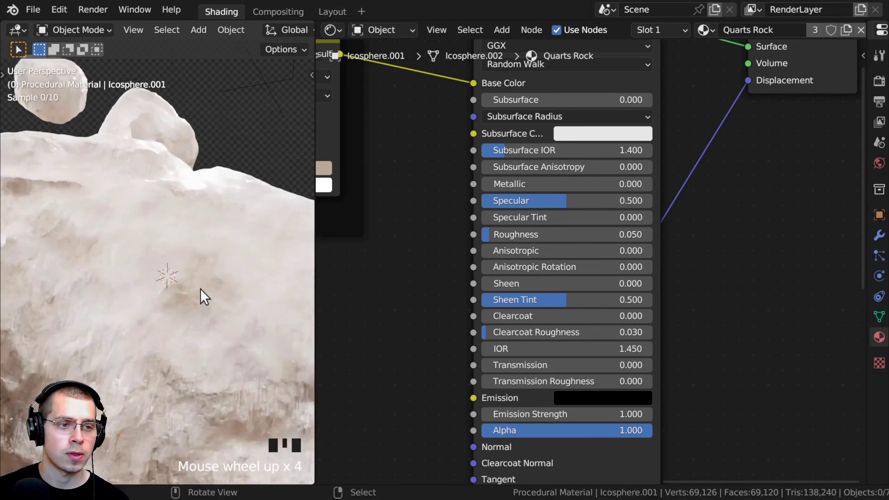
{"action": "key", "text": "KP_0"}
{"action": "scroll", "coordinate": [180, 269], "scroll_direction": "up", "scroll_amount": 3}
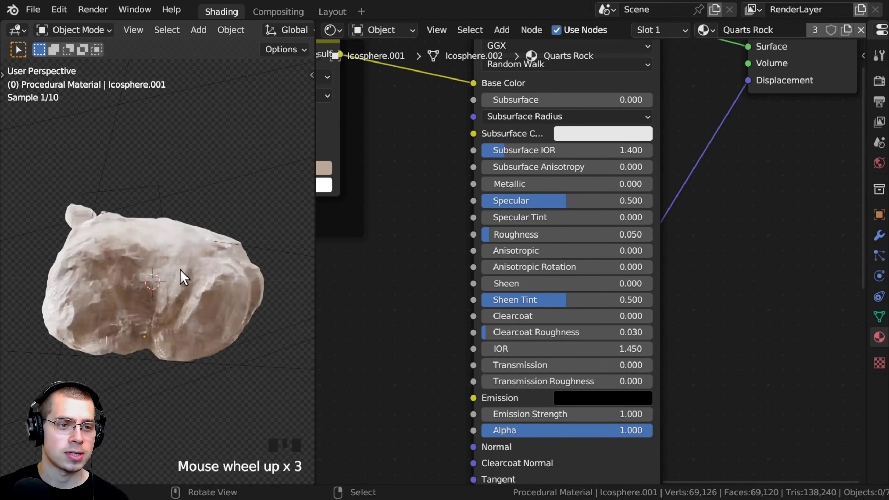
{"action": "middle_click_drag", "start_coordinate": [180, 269], "coordinate": [143, 364]}
{"action": "key", "text": "KP_0"}
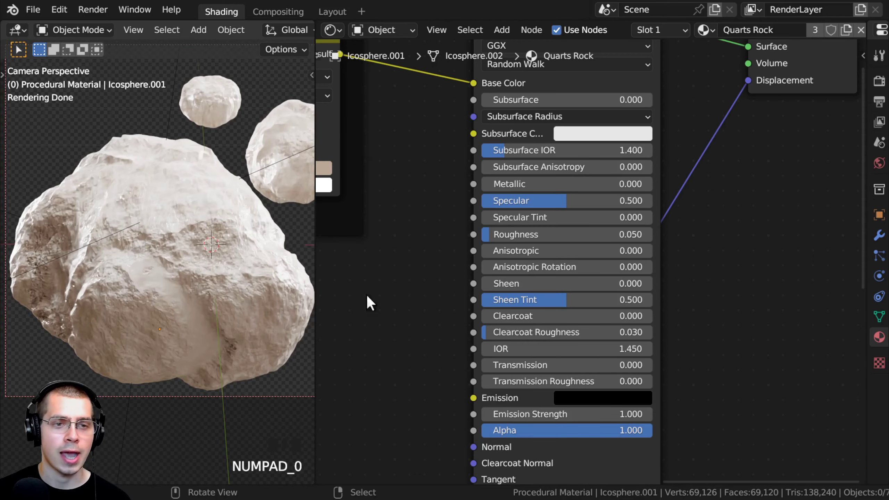
- Add a Noise Texture node in the empty area between the Color and Displacement frames
{"action": "scroll", "coordinate": [434, 308], "scroll_direction": "down", "scroll_amount": 4}
{"action": "middle_click_drag", "start_coordinate": [497, 358], "coordinate": [688, 282]}
{"action": "key", "text": "a"}
{"action": "scroll", "coordinate": [687, 281], "scroll_direction": "down", "scroll_amount": 1}
{"action": "middle_click_drag", "start_coordinate": [151, 304], "coordinate": [158, 302], "text": "shift"}
{"action": "scroll", "coordinate": [157, 301], "scroll_direction": "up", "scroll_amount": 4}
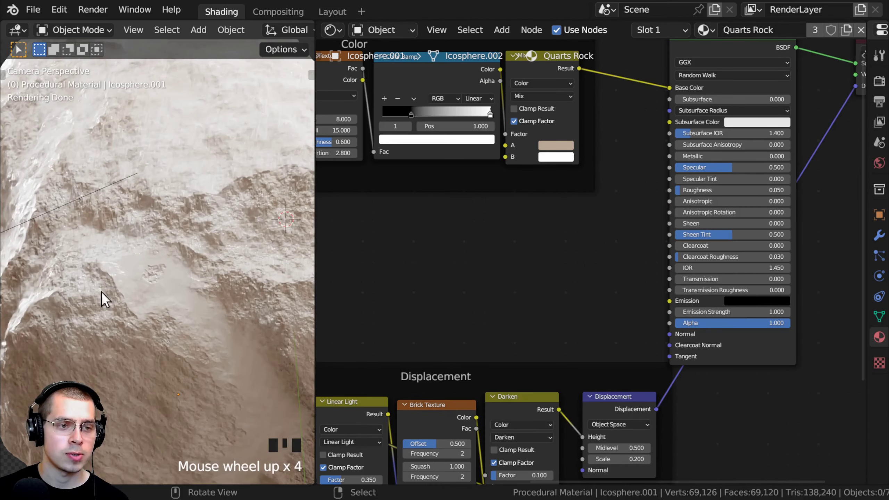
{"action": "scroll", "coordinate": [525, 263], "scroll_direction": "down", "scroll_amount": 2}
{"action": "key", "text": "shift+a"}
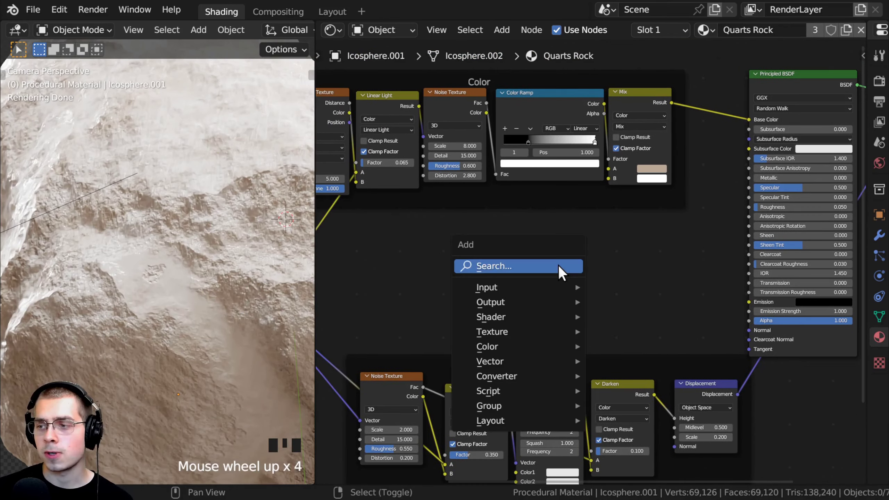
{"action": "left_click", "coordinate": [558, 265]}
{"action": "type", "text": "nois"}
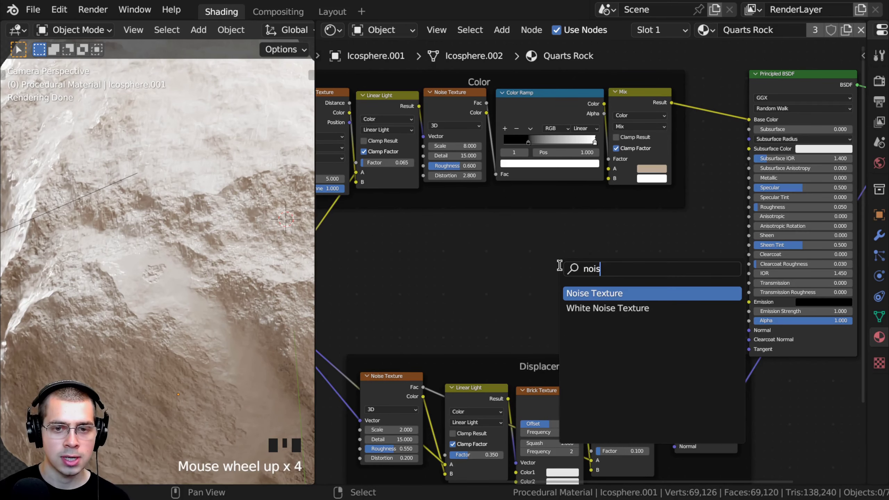
{"action": "key", "text": "Return"}
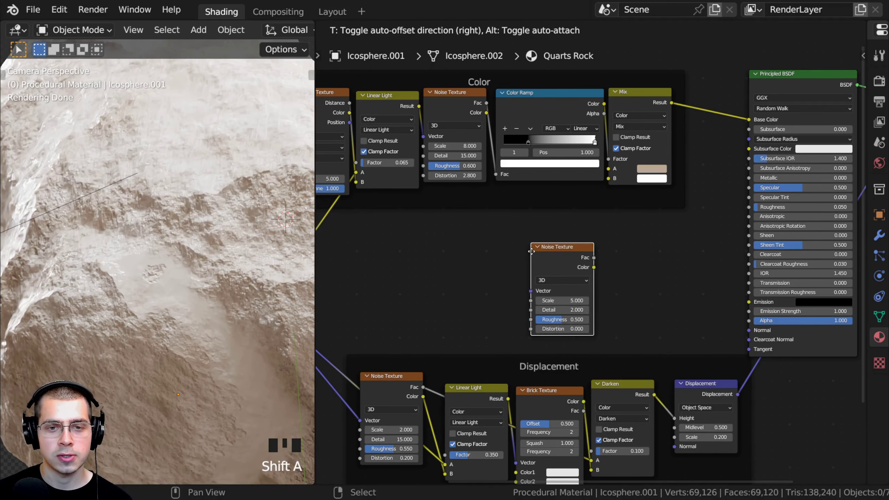
{"action": "left_click", "coordinate": [530, 249]}
- Connect the Mapping node's Vector output to the Vector input of the new Noise Texture
{"action": "middle_click_drag", "start_coordinate": [491, 265], "coordinate": [599, 276]}
{"action": "middle_click_drag", "start_coordinate": [332, 333], "coordinate": [429, 292]}
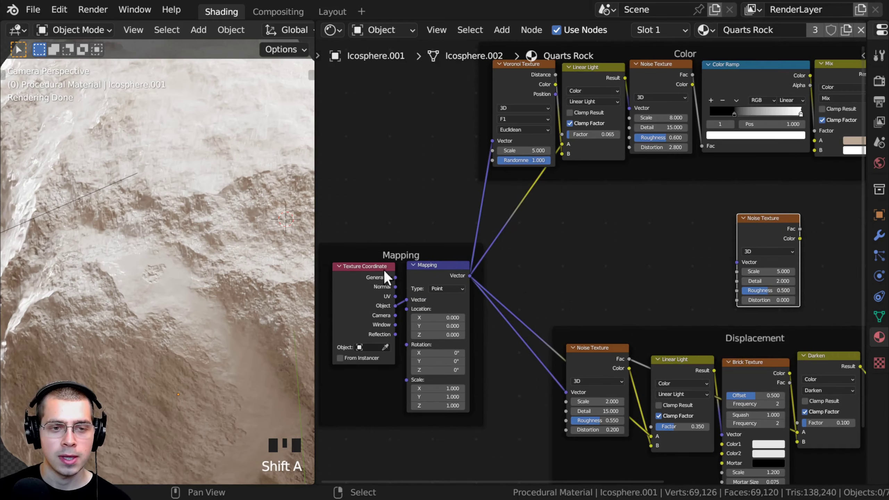
{"action": "middle_click_drag", "start_coordinate": [848, 282], "coordinate": [697, 274]}
{"action": "scroll", "coordinate": [420, 297], "scroll_direction": "up", "scroll_amount": 1}
{"action": "scroll", "coordinate": [301, 304], "scroll_direction": "up", "scroll_amount": 1}
{"action": "middle_click_drag", "start_coordinate": [374, 307], "coordinate": [510, 296]}
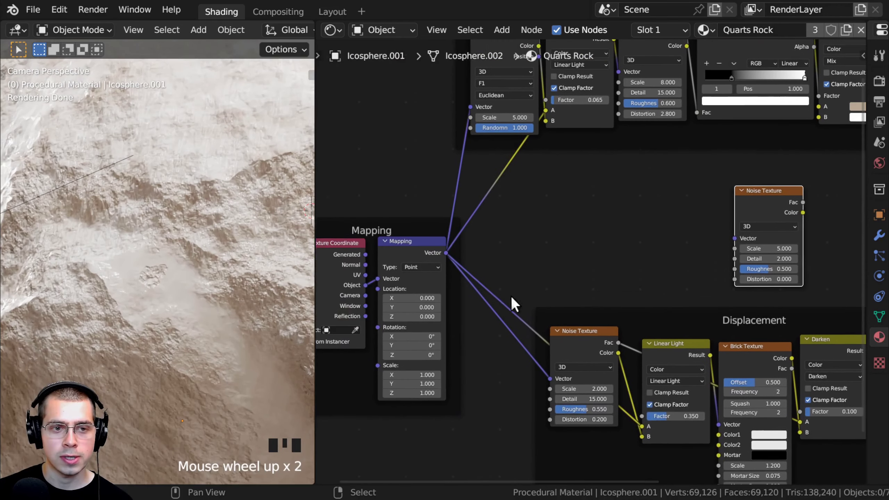
{"action": "left_click_drag", "start_coordinate": [446, 255], "coordinate": [734, 238]}
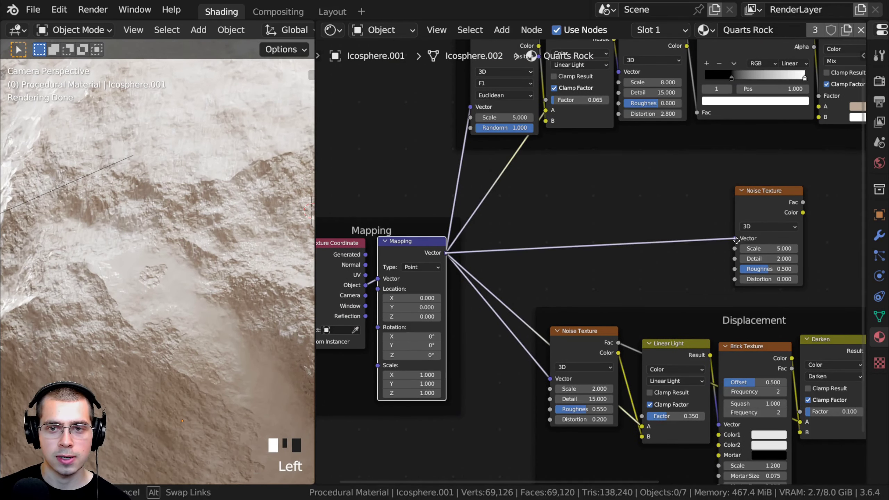
- Widen the node editor and preview the new Noise Texture's output directly on the rock
{"action": "left_click_drag", "start_coordinate": [315, 234], "coordinate": [226, 234]}
{"action": "scroll", "coordinate": [199, 235], "scroll_direction": "down", "scroll_amount": 3}
{"action": "middle_click_drag", "start_coordinate": [730, 190], "coordinate": [627, 203]}
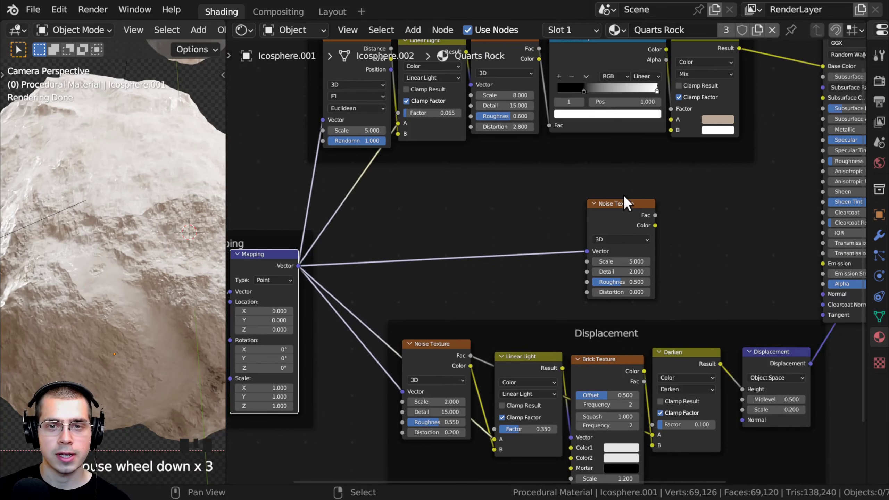
{"action": "left_click", "coordinate": [623, 215], "text": "ctrl+shift"}
{"action": "scroll", "coordinate": [576, 276], "scroll_direction": "up", "scroll_amount": 2}
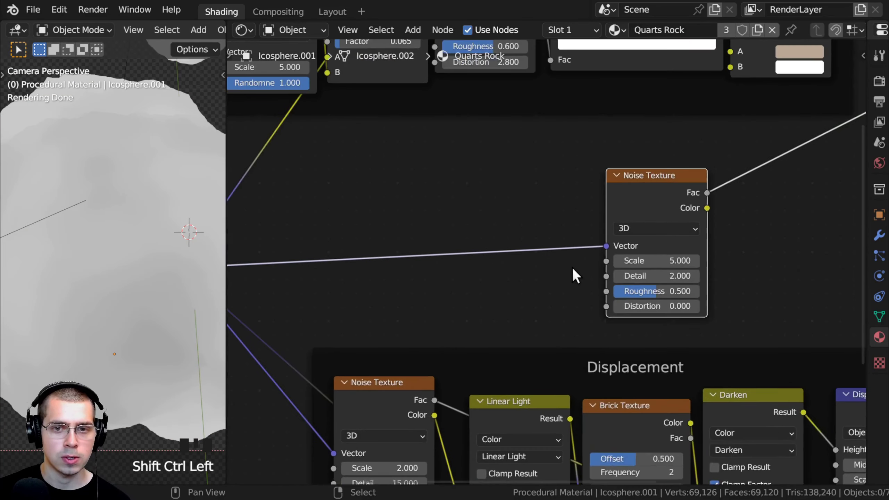
{"action": "scroll", "coordinate": [61, 202], "scroll_direction": "up", "scroll_amount": 5}
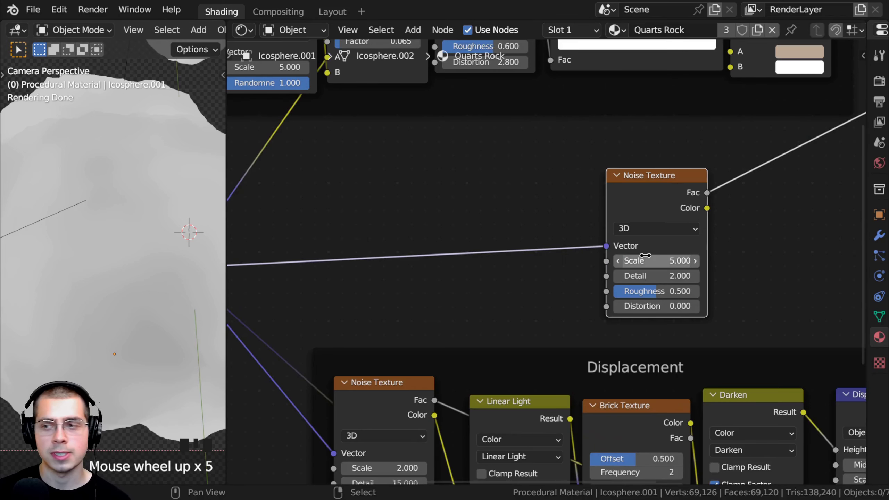
- Set the new Noise Texture's Scale to 7.300, Detail to 15.000, Roughness to 0.550 and Distortion to 0.200
{"action": "left_click", "coordinate": [633, 259]}
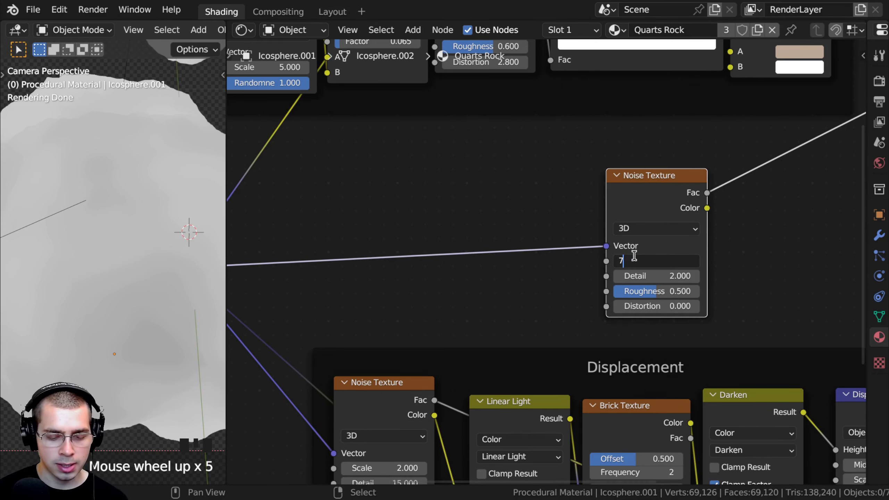
{"action": "left_click", "coordinate": [634, 256]}
{"action": "scroll", "coordinate": [633, 257], "scroll_direction": "up", "scroll_amount": 3}
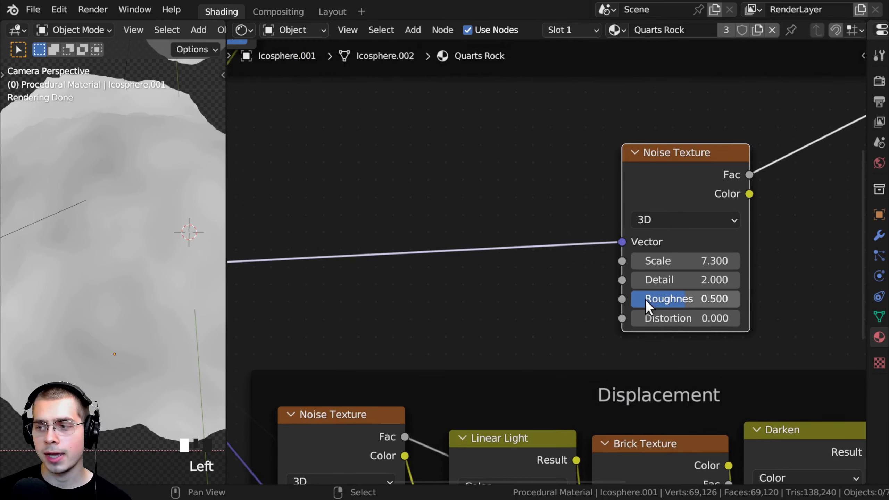
{"action": "left_click", "coordinate": [655, 283]}
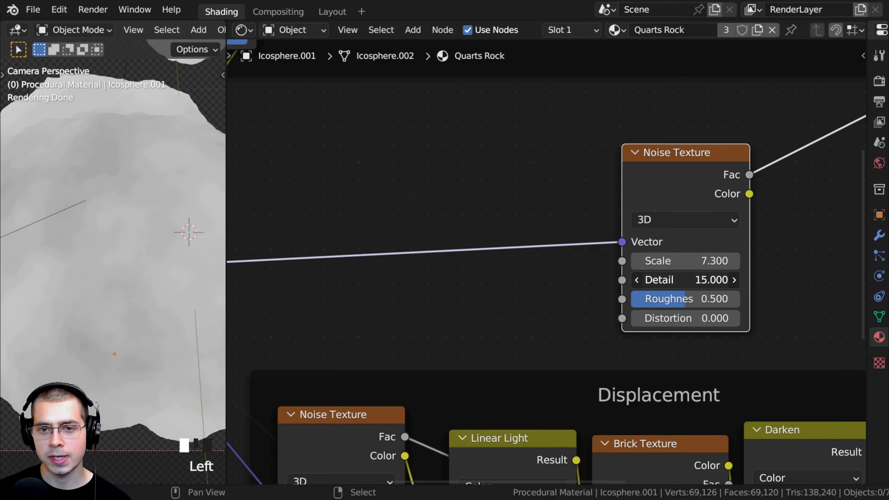
{"action": "left_click", "coordinate": [683, 300]}
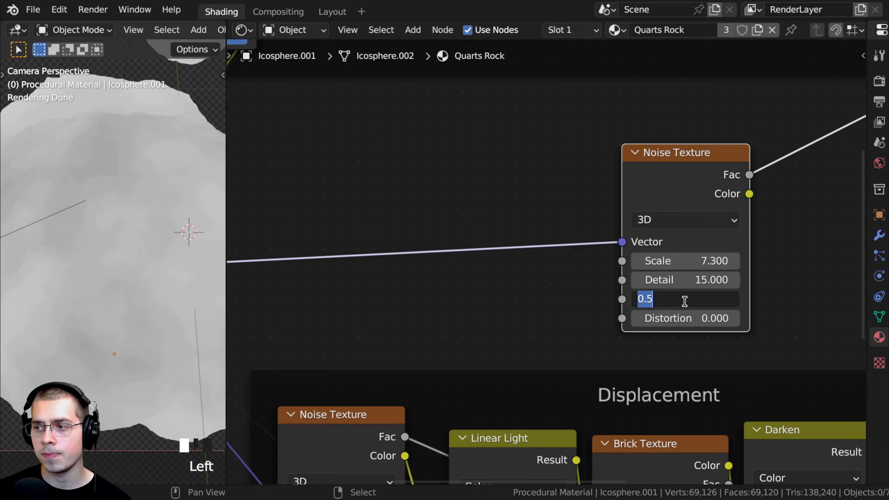
{"action": "left_click", "coordinate": [679, 300]}
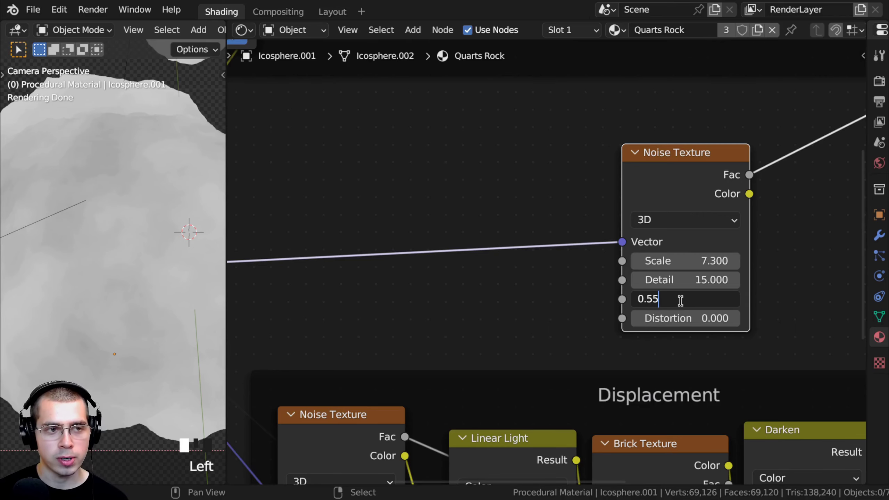
{"action": "key", "text": "Return"}
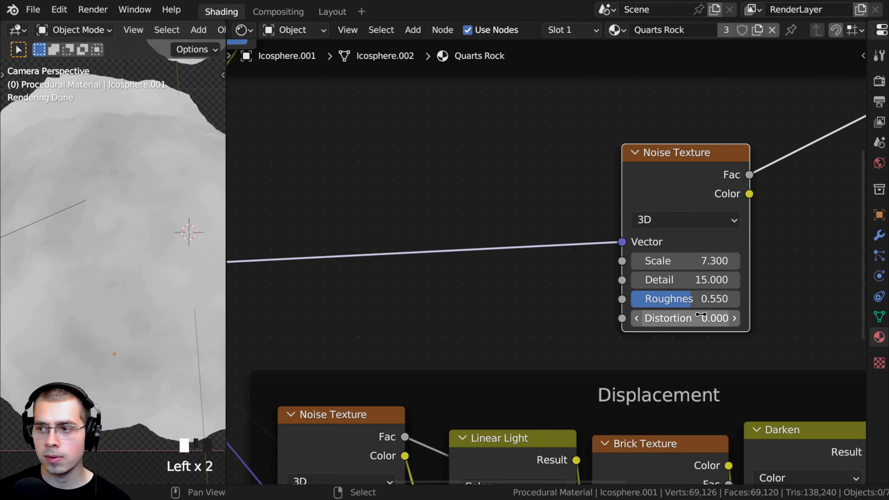
{"action": "left_click", "coordinate": [700, 311]}
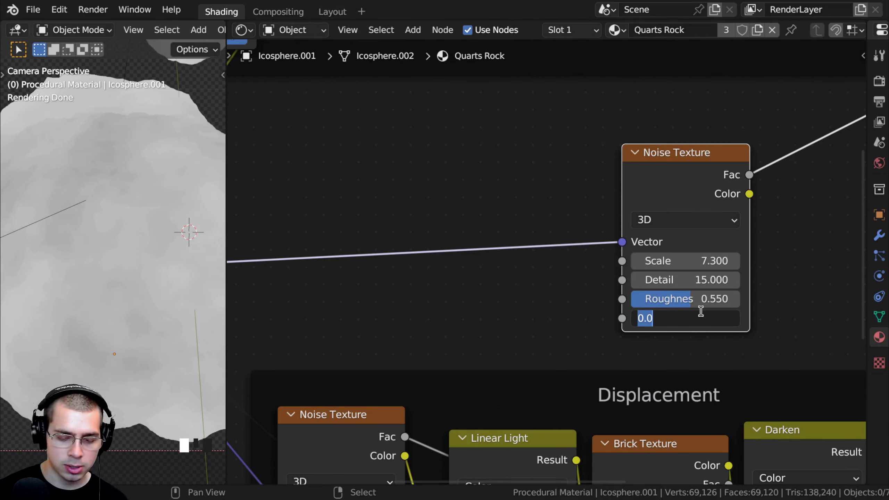
{"action": "type", "text": ".2"}
{"action": "key", "text": "Return"}
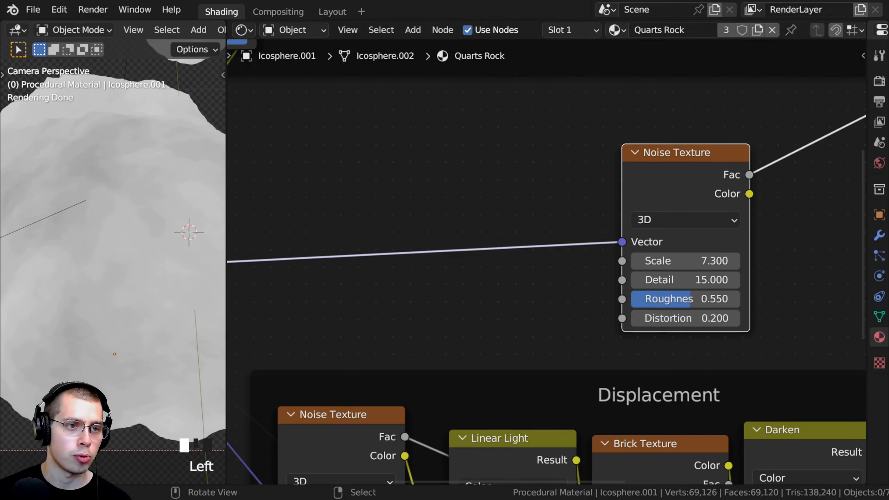
{"action": "scroll", "coordinate": [86, 254], "scroll_direction": "down", "scroll_amount": 3}
{"action": "scroll", "coordinate": [88, 192], "scroll_direction": "up", "scroll_amount": 1}
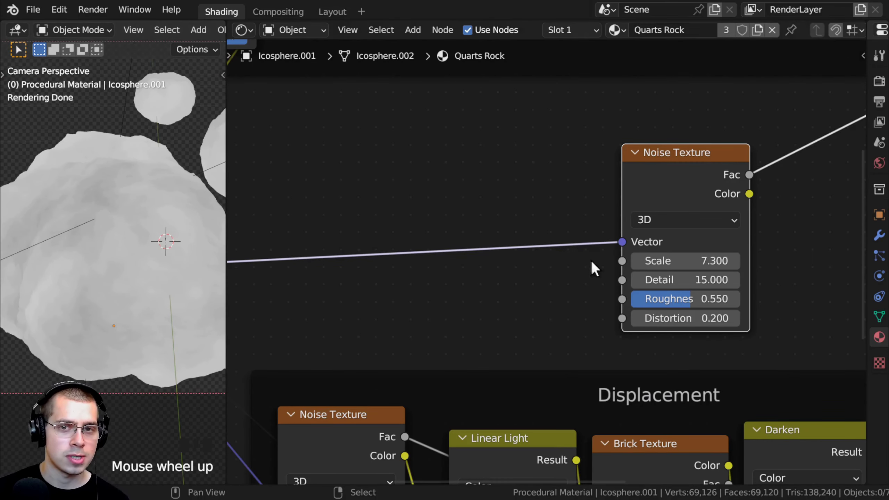
- Connect the new Noise Texture's Fac output to the Principled BSDF's Normal input
{"action": "scroll", "coordinate": [591, 262], "scroll_direction": "down", "scroll_amount": 3}
{"action": "middle_click_drag", "start_coordinate": [592, 262], "coordinate": [433, 273]}
{"action": "left_click_drag", "start_coordinate": [514, 210], "coordinate": [499, 206]}
{"action": "middle_click_drag", "start_coordinate": [720, 310], "coordinate": [618, 259]}
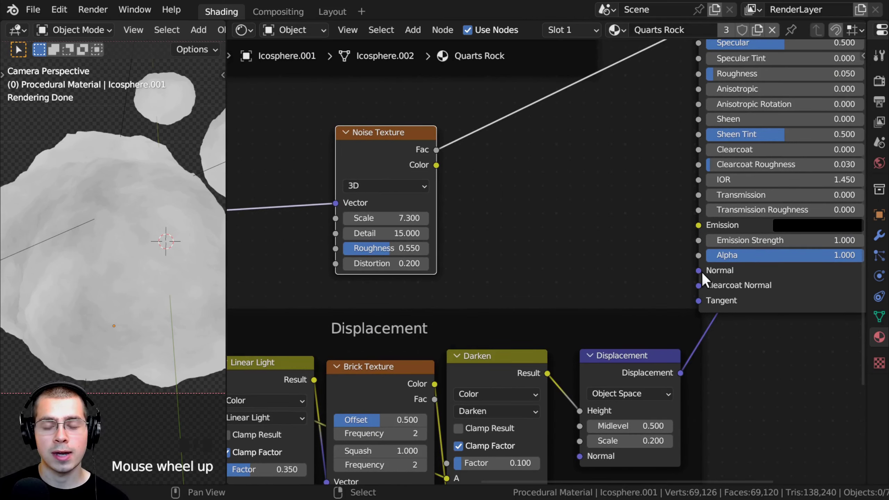
{"action": "scroll", "coordinate": [430, 210], "scroll_direction": "down", "scroll_amount": 1}
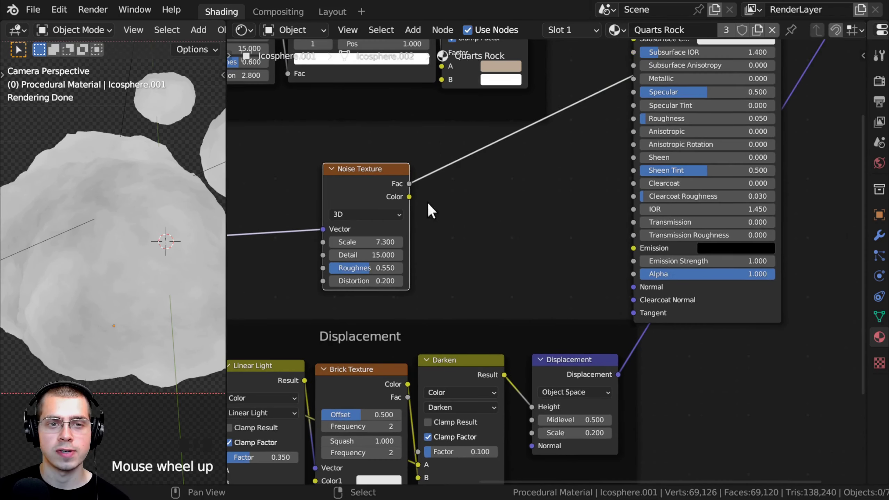
{"action": "left_click_drag", "start_coordinate": [409, 183], "coordinate": [637, 284]}
{"action": "scroll", "coordinate": [595, 294], "scroll_direction": "down", "scroll_amount": 1}
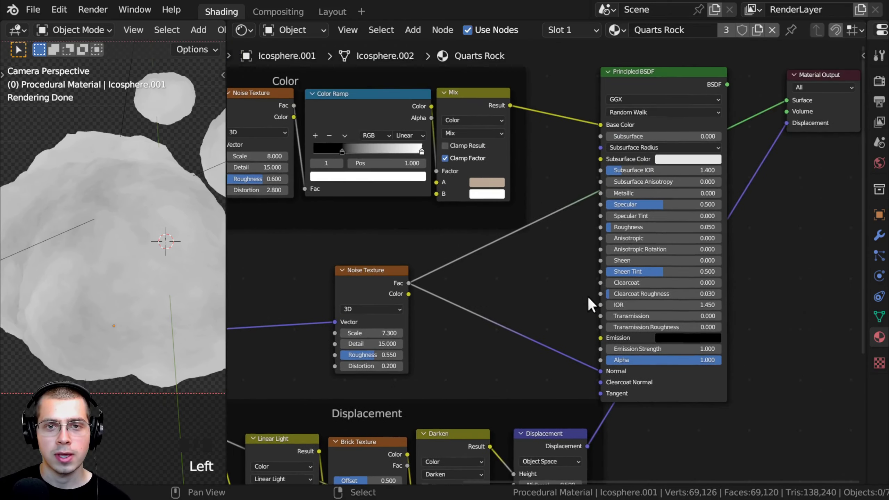
- Route the Principled BSDF back to the Material Output and inspect the rocks in a wider viewport
{"action": "left_click", "coordinate": [685, 74], "text": "ctrl+shift"}
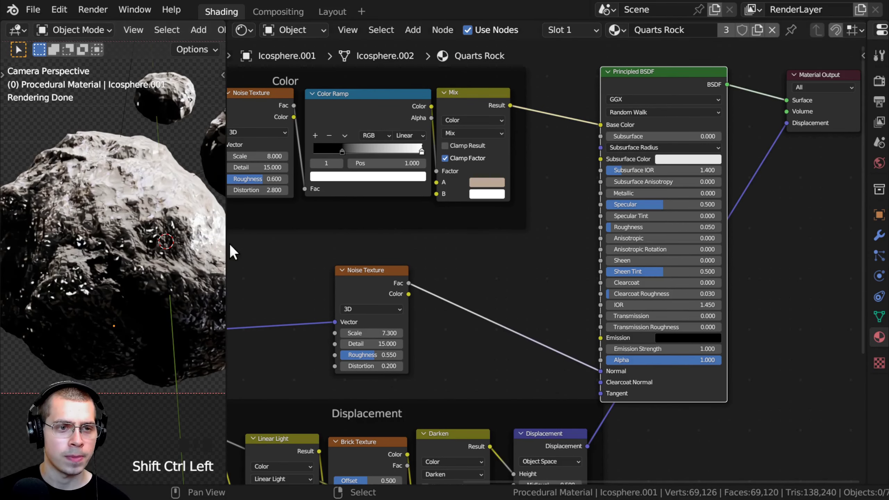
{"action": "left_click_drag", "start_coordinate": [230, 246], "coordinate": [288, 246]}
{"action": "middle_click_drag", "start_coordinate": [169, 233], "coordinate": [183, 264]}
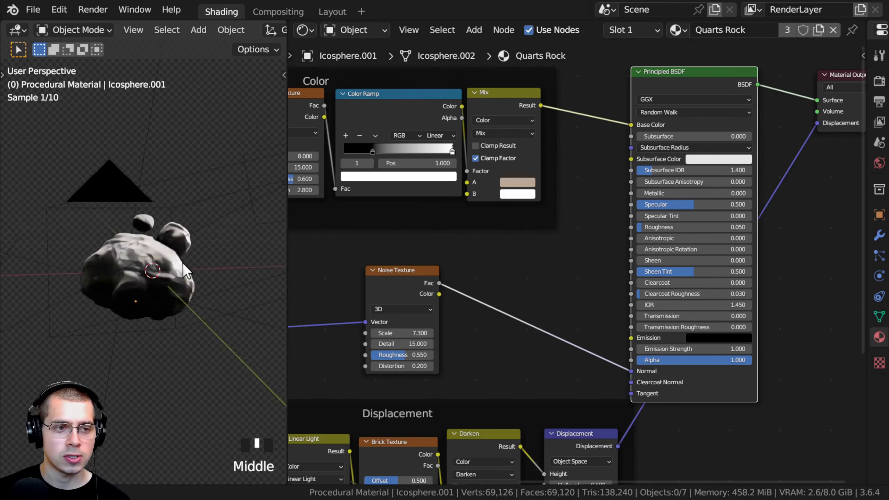
{"action": "scroll", "coordinate": [189, 273], "scroll_direction": "up", "scroll_amount": 6}
{"action": "scroll", "coordinate": [454, 308], "scroll_direction": "up", "scroll_amount": 1}
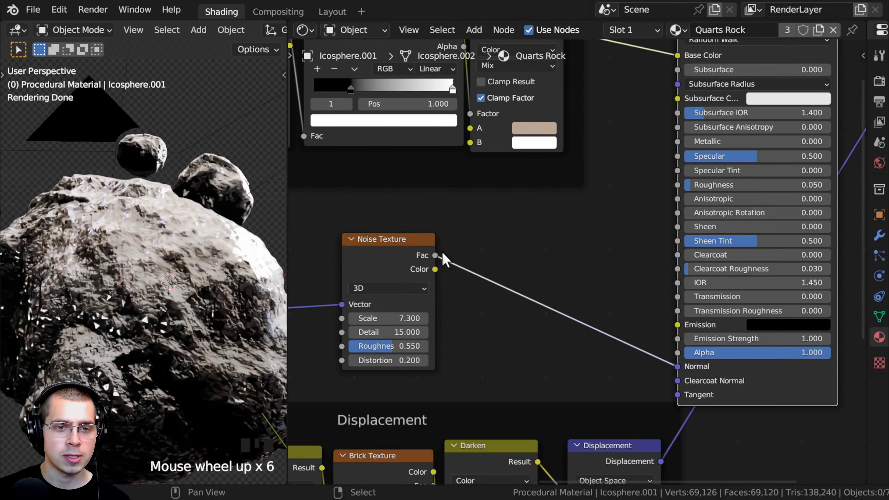
- Insert a Bump node on the link between the Noise Texture and the Principled BSDF's Normal
{"action": "left_click", "coordinate": [393, 262]}
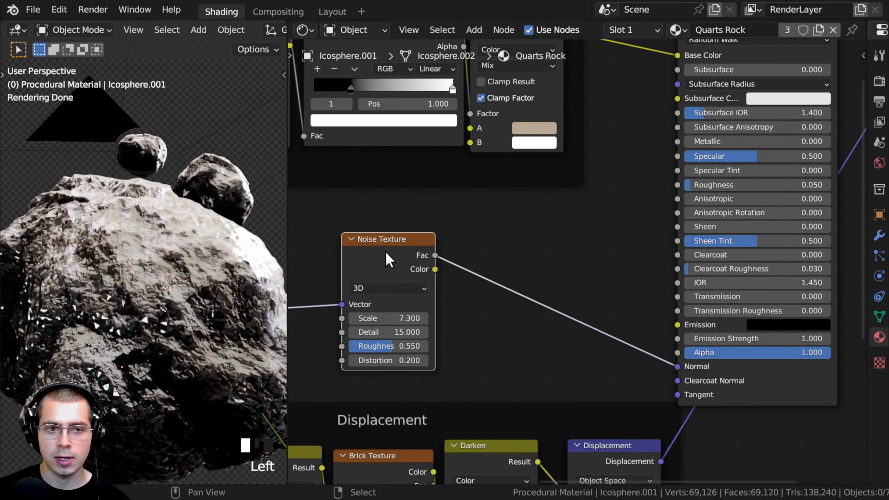
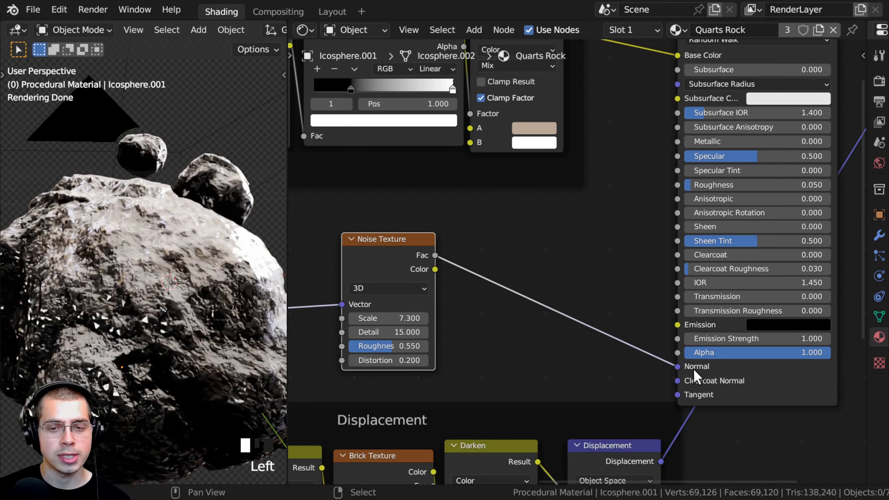
{"action": "key", "text": "shift+a"}
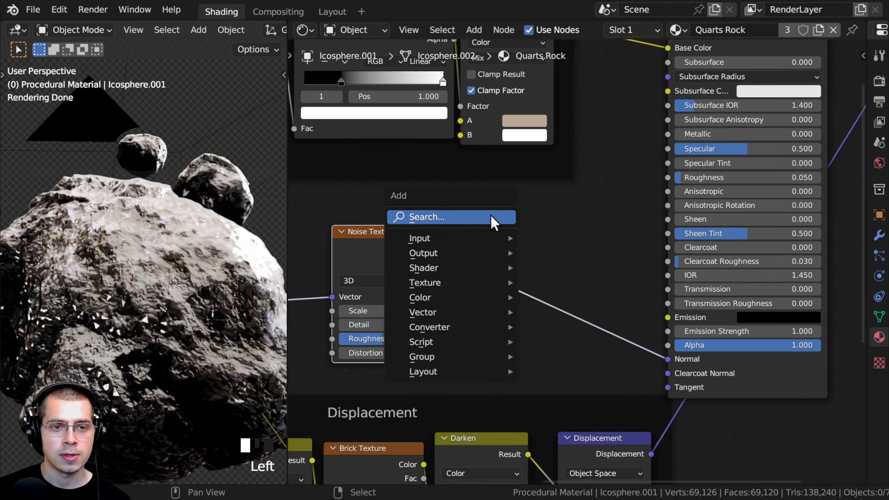
{"action": "left_click", "coordinate": [493, 220]}
{"action": "type", "text": "bum"}
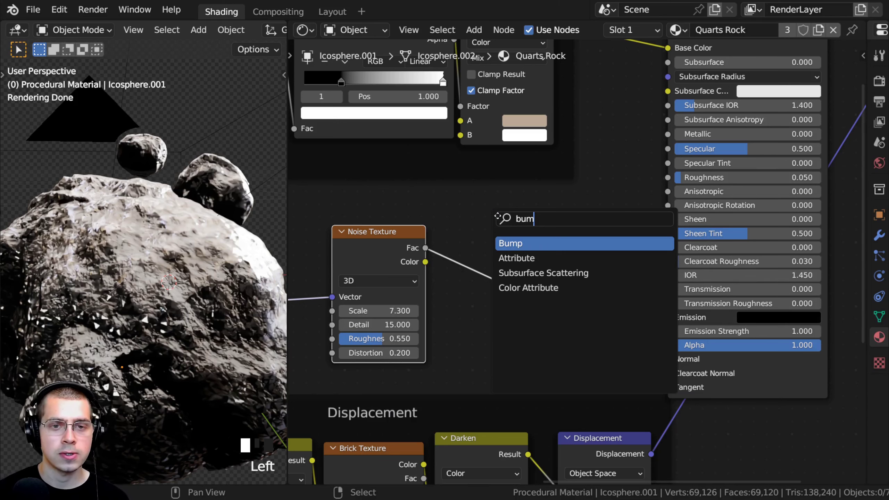
{"action": "key", "text": "Return"}
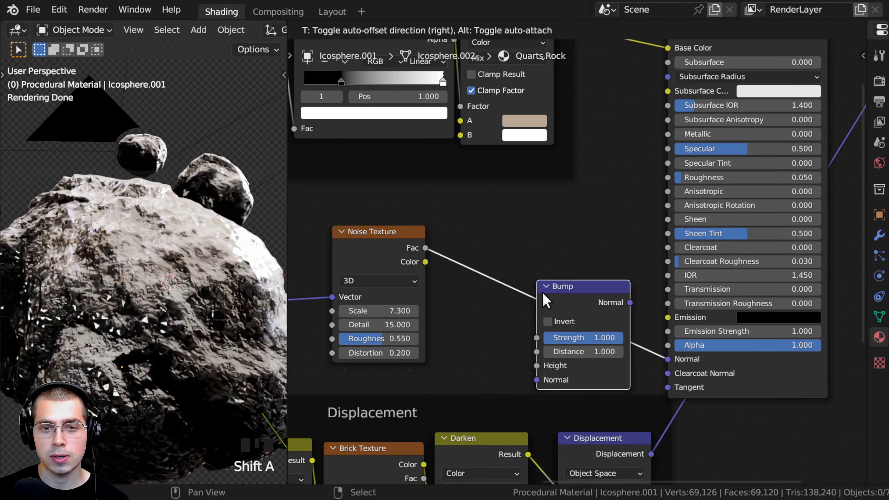
{"action": "left_click", "coordinate": [562, 292]}
- Move the noise link from the Bump node's Normal input to its Height input and check the rock's surface
{"action": "middle_click_drag", "start_coordinate": [388, 256], "coordinate": [407, 214]}
{"action": "scroll", "coordinate": [412, 218], "scroll_direction": "up", "scroll_amount": 1}
{"action": "left_click", "coordinate": [427, 228]}
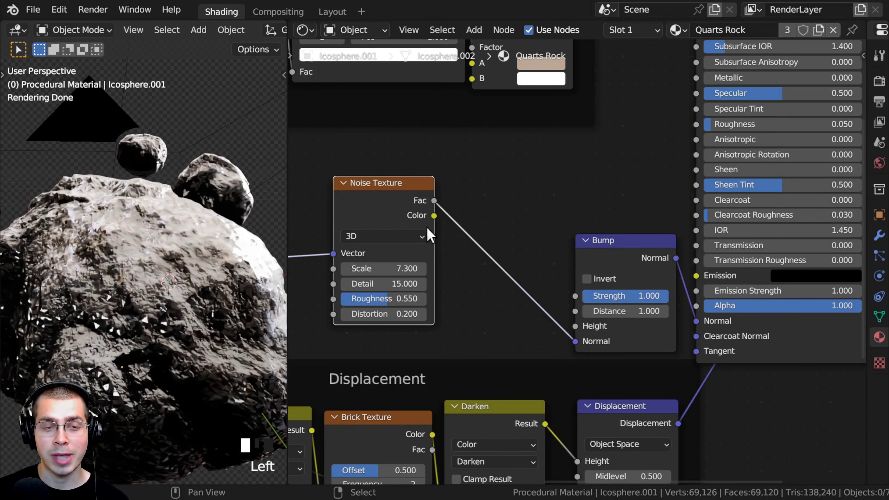
{"action": "mouse_move", "coordinate": [574, 337]}
{"action": "left_mouse_down"}
{"action": "mouse_move", "coordinate": [553, 321]}
{"action": "mouse_move", "coordinate": [572, 322]}
{"action": "left_mouse_up"}
{"action": "scroll", "coordinate": [167, 282], "scroll_direction": "down", "scroll_amount": 1}
{"action": "middle_click_drag", "start_coordinate": [167, 281], "coordinate": [174, 251]}
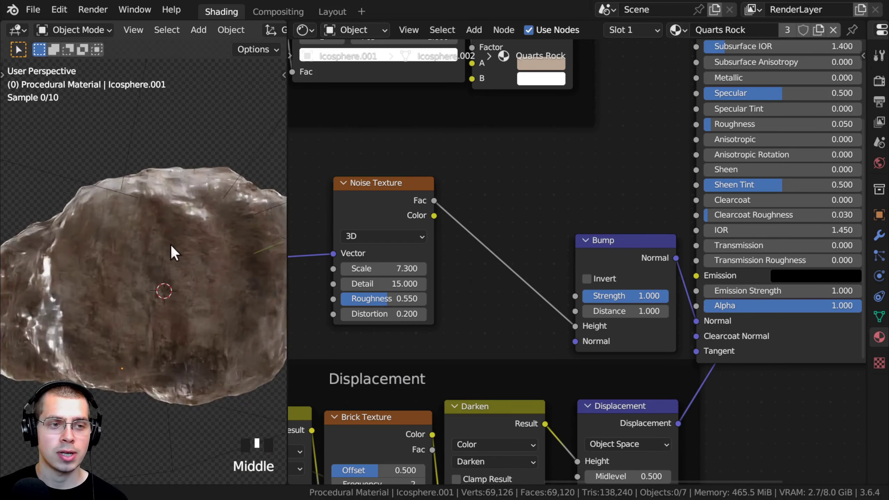
{"action": "scroll", "coordinate": [174, 252], "scroll_direction": "up", "scroll_amount": 3}
- Set the Bump node's Strength to 0.300
{"action": "mouse_move", "coordinate": [626, 296]}
{"action": "left_mouse_down"}
{"action": "mouse_move", "coordinate": [544, 296]}
{"action": "mouse_move", "coordinate": [626, 296]}
{"action": "left_mouse_up"}
{"action": "middle_click_drag", "start_coordinate": [182, 315], "coordinate": [167, 338]}
{"action": "scroll", "coordinate": [165, 339], "scroll_direction": "down", "scroll_amount": 3}
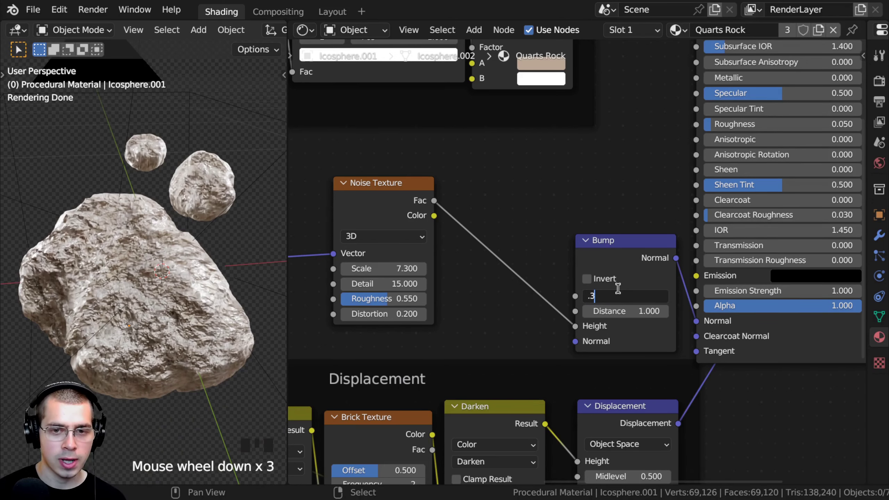
{"action": "key", "text": "Return"}
- Examine the softened bump detail on the rock from another angle and from the camera view
{"action": "key", "text": "a"}
{"action": "middle_click_drag", "start_coordinate": [619, 268], "coordinate": [615, 266]}
{"action": "key", "text": "a"}
{"action": "mouse_move", "coordinate": [131, 297]}
{"action": "middle_mouse_down"}
{"action": "mouse_move", "coordinate": [139, 268]}
{"action": "mouse_move", "coordinate": [77, 279]}
{"action": "mouse_move", "coordinate": [120, 306]}
{"action": "middle_mouse_up"}
{"action": "key", "text": "a"}
{"action": "key", "text": "a"}
{"action": "scroll", "coordinate": [119, 305], "scroll_direction": "up", "scroll_amount": 1}
{"action": "key", "text": "KP_0"}
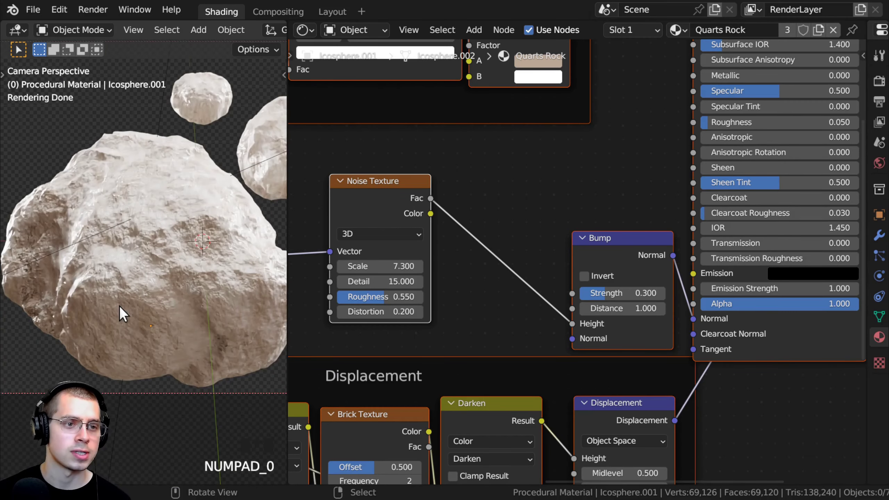
{"action": "middle_click_drag", "start_coordinate": [140, 276], "coordinate": [121, 303], "text": "shift"}
- Place the Noise Texture and Bump nodes side by side between the Color and Displacement frames
{"action": "scroll", "coordinate": [579, 263], "scroll_direction": "down", "scroll_amount": 4}
{"action": "left_click_drag", "start_coordinate": [607, 252], "coordinate": [514, 219]}
{"action": "middle_click_drag", "start_coordinate": [386, 170], "coordinate": [406, 175]}
{"action": "left_click_drag", "start_coordinate": [389, 198], "coordinate": [479, 270]}
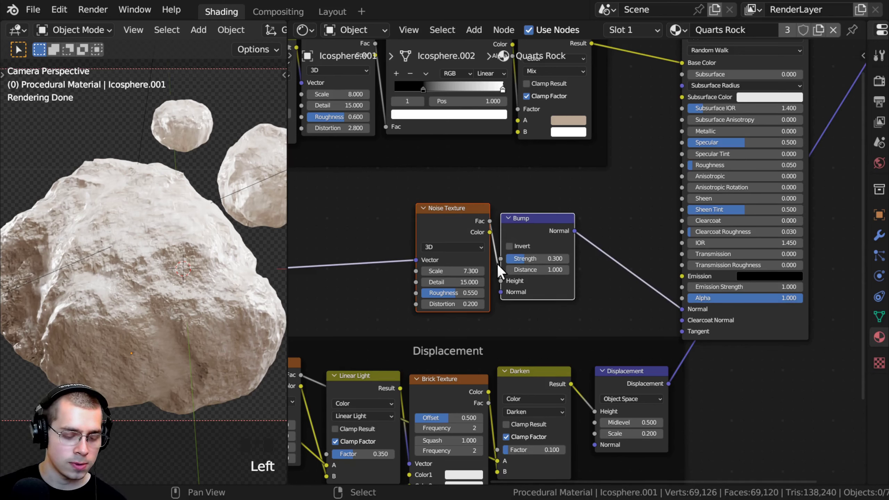
- Group the Noise Texture and Bump nodes in a frame labelled Bump and save the file
{"action": "key", "text": "ctrl+j"}
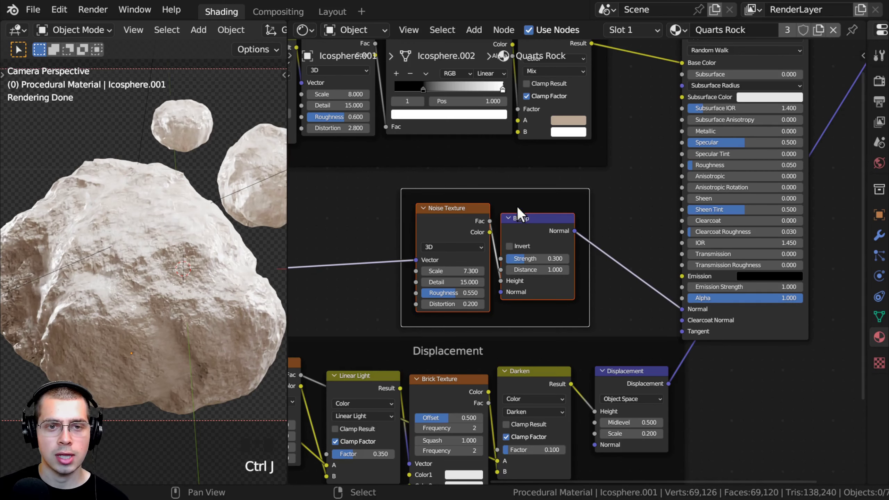
{"action": "left_click", "coordinate": [483, 197]}
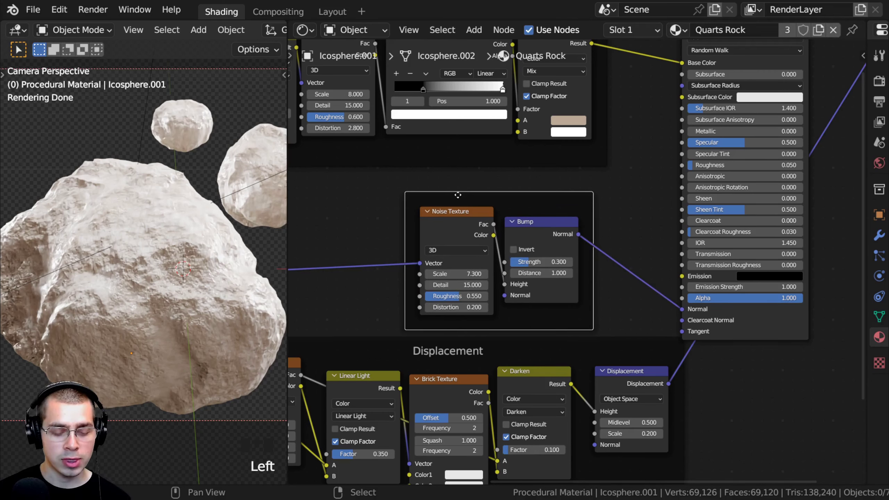
{"action": "key", "text": "F2"}
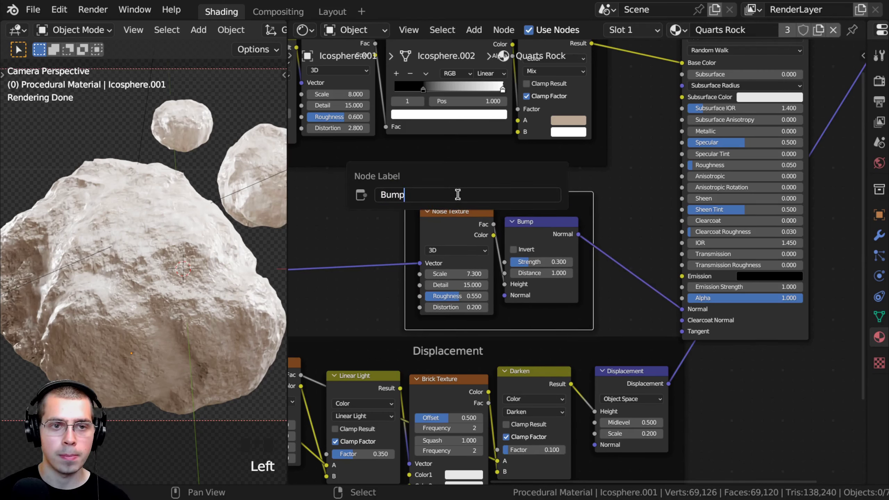
{"action": "key", "text": "Return"}
{"action": "key", "text": "ctrl+s"}
- Duplicate the Principled BSDF node and place the copy directly above the original
{"action": "middle_click_drag", "start_coordinate": [119, 258], "coordinate": [163, 284]}
{"action": "scroll", "coordinate": [167, 260], "scroll_direction": "up", "scroll_amount": 4}
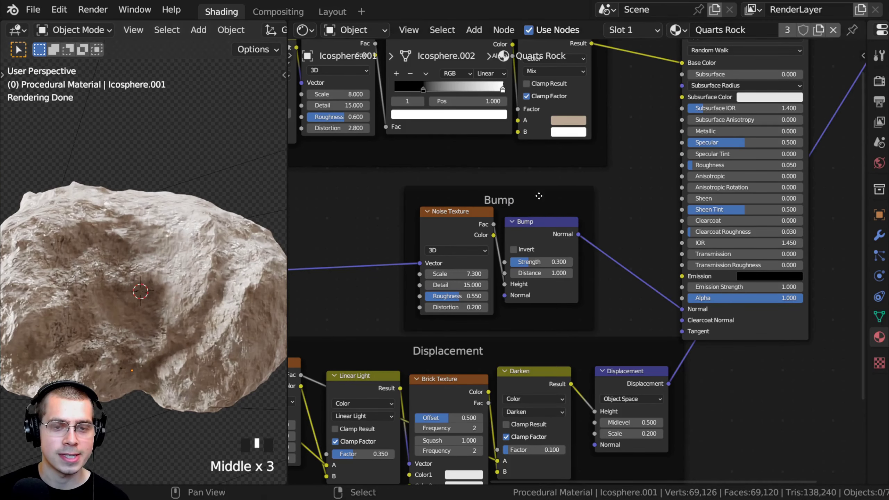
{"action": "middle_click_drag", "start_coordinate": [539, 196], "coordinate": [507, 329]}
{"action": "scroll", "coordinate": [525, 311], "scroll_direction": "down", "scroll_amount": 4}
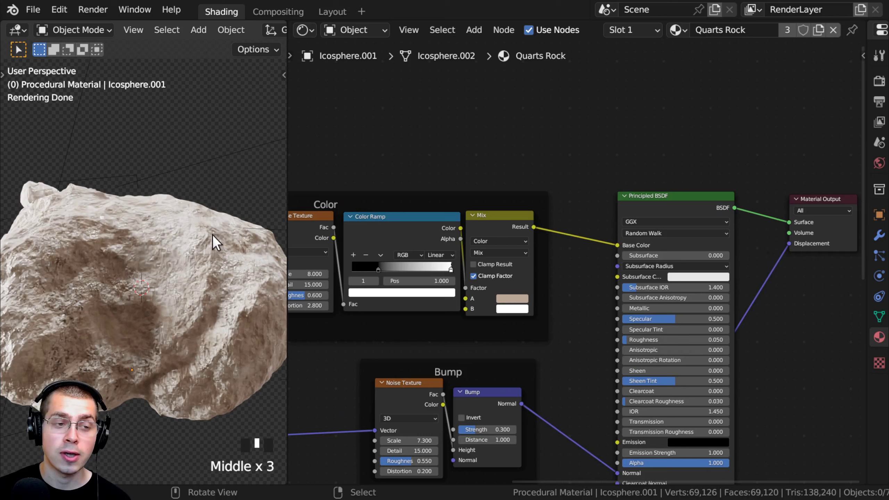
{"action": "middle_click_drag", "start_coordinate": [212, 235], "coordinate": [106, 356]}
{"action": "middle_click_drag", "start_coordinate": [609, 267], "coordinate": [565, 308]}
{"action": "right_click", "coordinate": [563, 288]}
{"action": "scroll", "coordinate": [563, 288], "scroll_direction": "down", "scroll_amount": 2}
{"action": "scroll", "coordinate": [565, 309], "scroll_direction": "up", "scroll_amount": 1}
{"action": "key", "text": "shift+d"}
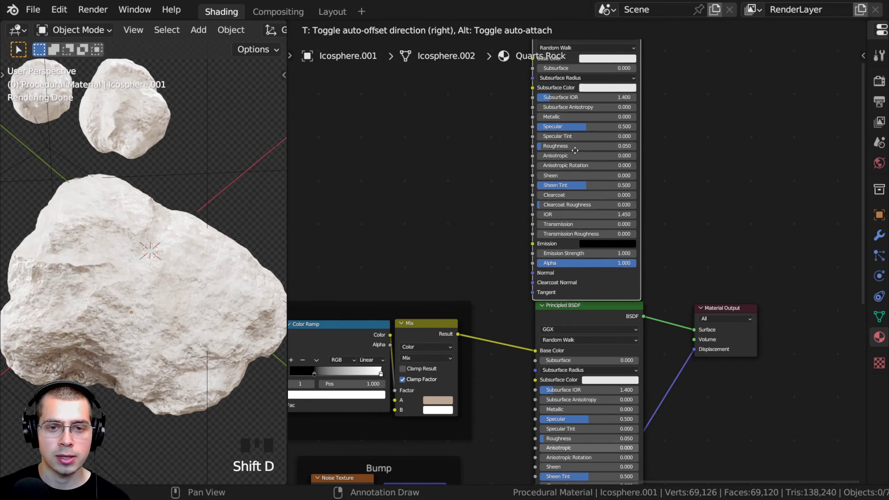
{"action": "left_click", "coordinate": [581, 143]}
{"action": "middle_click_drag", "start_coordinate": [581, 144], "coordinate": [563, 232]}
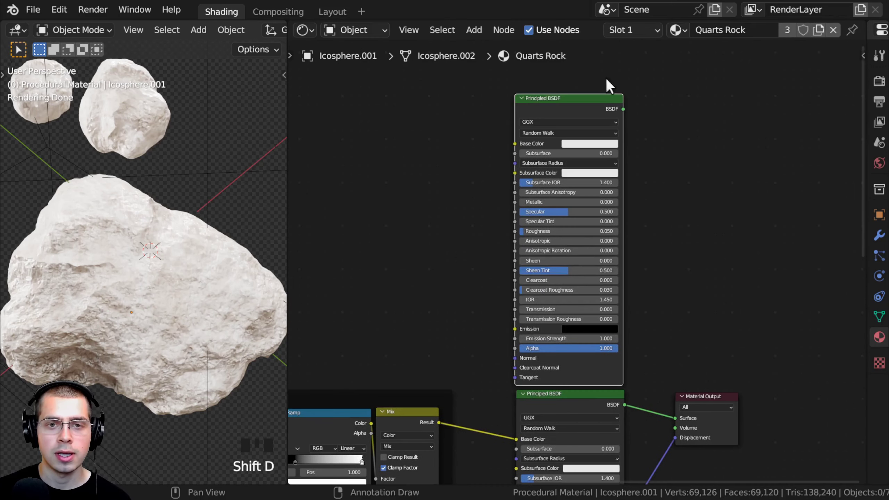
- Connect the duplicated Principled BSDF to the Material Output's Surface and link the Bump node's Normal output to its Normal input
{"action": "left_click", "coordinate": [560, 100], "text": "ctrl+shift"}
{"action": "middle_click_drag", "start_coordinate": [205, 255], "coordinate": [203, 196]}
{"action": "scroll", "coordinate": [204, 196], "scroll_direction": "up", "scroll_amount": 2}
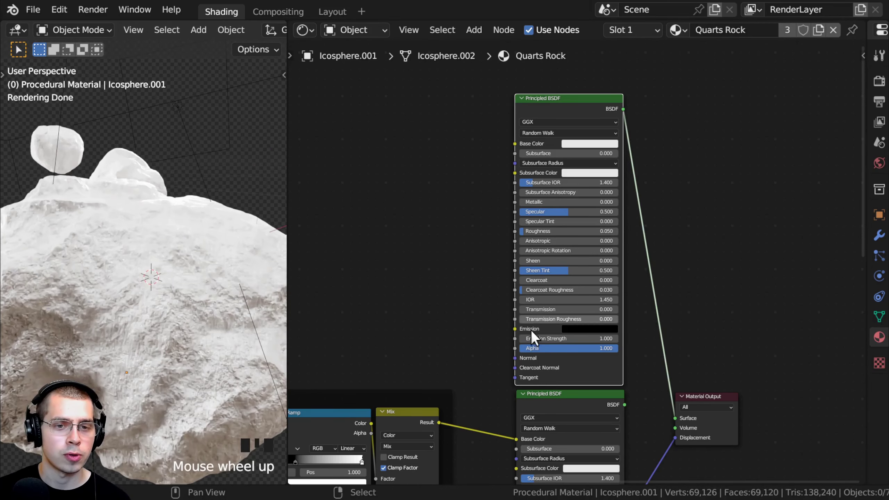
{"action": "middle_click_drag", "start_coordinate": [518, 368], "coordinate": [530, 284]}
{"action": "middle_click_drag", "start_coordinate": [438, 479], "coordinate": [472, 371]}
{"action": "left_click_drag", "start_coordinate": [475, 383], "coordinate": [569, 155]}
{"action": "middle_click_drag", "start_coordinate": [588, 131], "coordinate": [543, 371]}
{"action": "scroll", "coordinate": [543, 371], "scroll_direction": "up", "scroll_amount": 1}
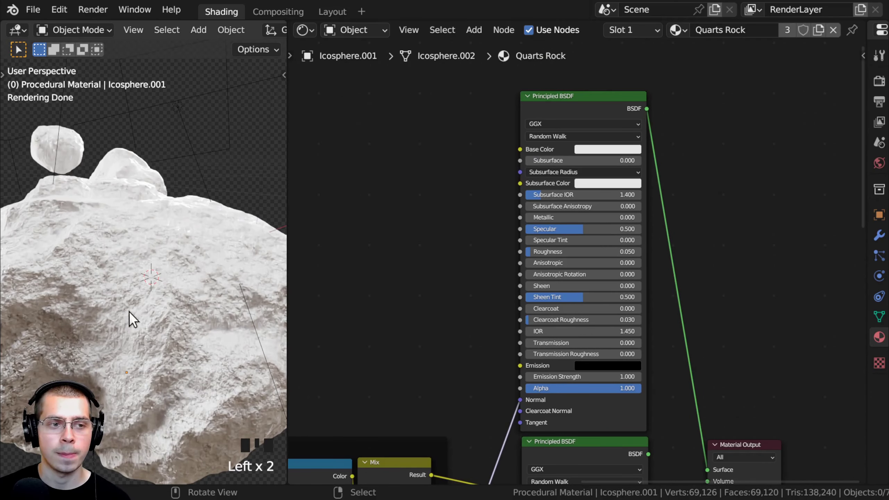
{"action": "middle_click_drag", "start_coordinate": [129, 311], "coordinate": [176, 306]}
{"action": "scroll", "coordinate": [566, 329], "scroll_direction": "up", "scroll_amount": 1}
- Set the duplicated Principled BSDF's Transmission to 0.800
{"action": "middle_click_drag", "start_coordinate": [573, 345], "coordinate": [571, 284]}
{"action": "scroll", "coordinate": [571, 285], "scroll_direction": "up", "scroll_amount": 2}
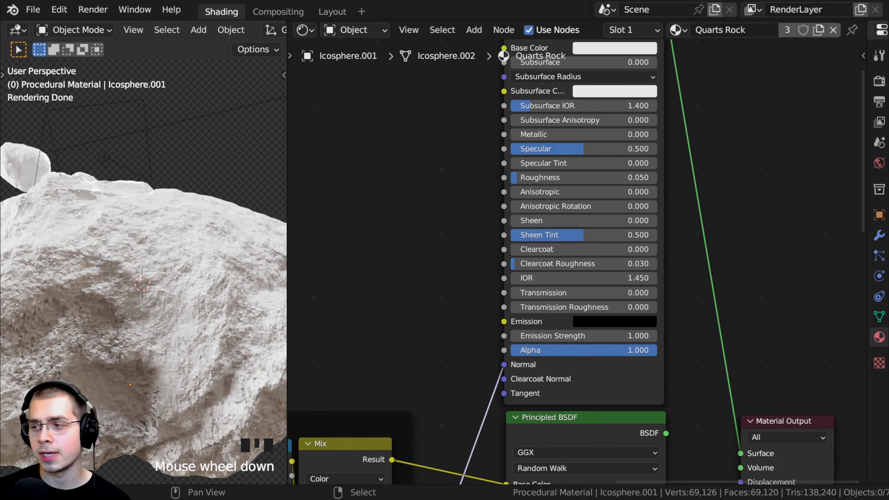
{"action": "scroll", "coordinate": [515, 237], "scroll_direction": "down", "scroll_amount": 1}
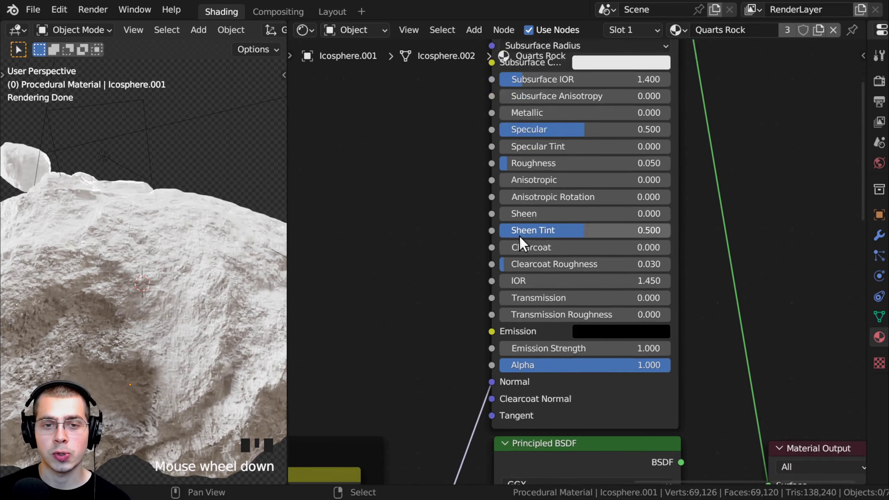
{"action": "scroll", "coordinate": [519, 237], "scroll_direction": "down", "scroll_amount": 1}
{"action": "double_click", "coordinate": [535, 304]}
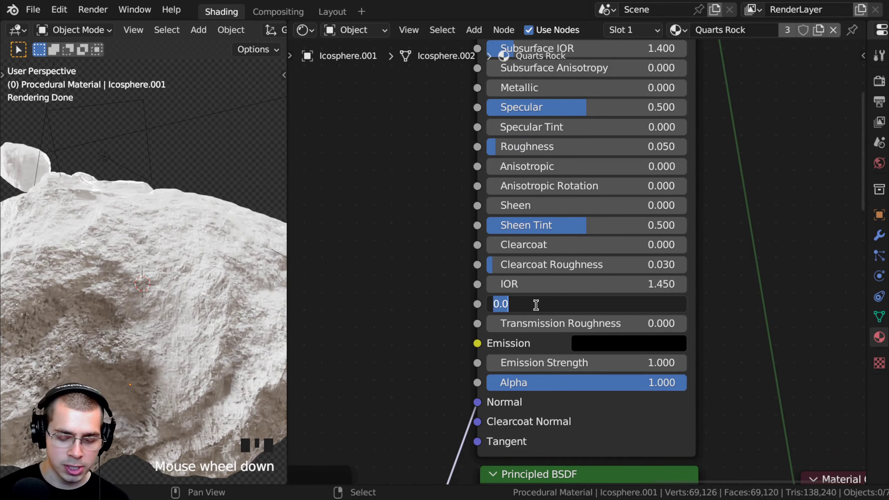
{"action": "type", "text": ".8"}
{"action": "key", "text": "Return"}
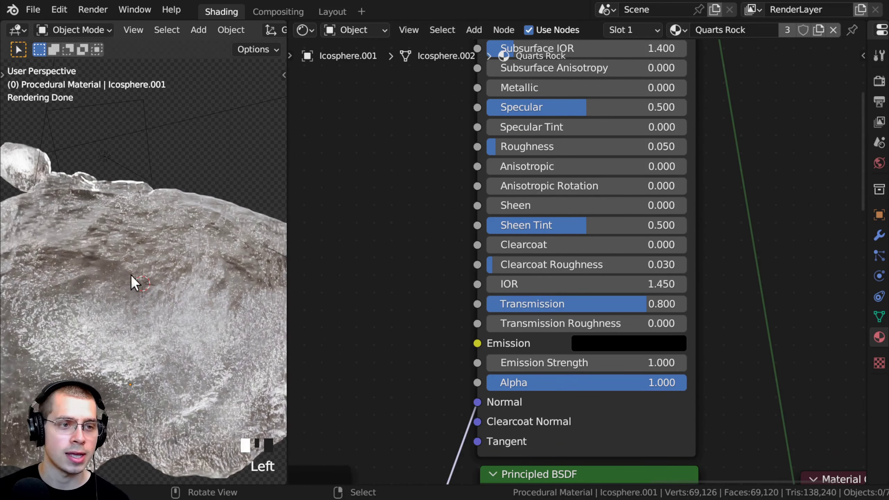
- Examine the transmissive rock surface from several angles and compare the two Principled BSDF nodes
{"action": "middle_click_drag", "start_coordinate": [131, 275], "coordinate": [77, 366]}
{"action": "scroll", "coordinate": [134, 276], "scroll_direction": "up", "scroll_amount": 3}
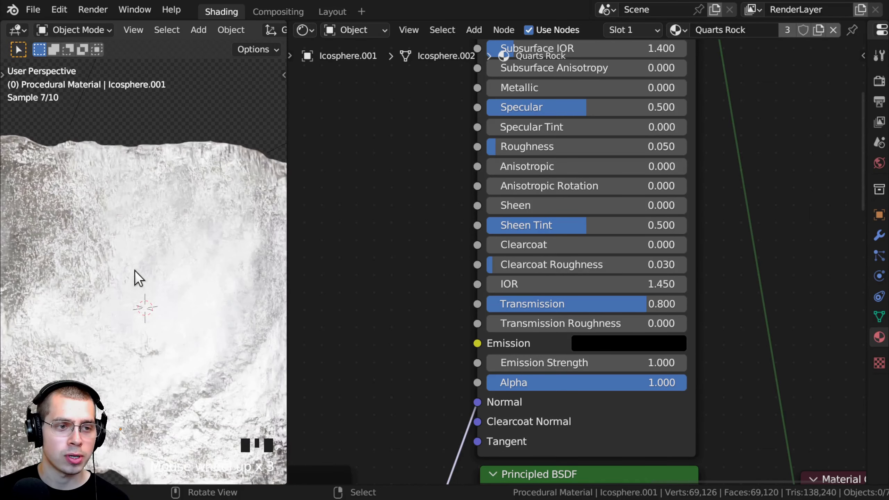
{"action": "middle_click_drag", "start_coordinate": [134, 271], "coordinate": [217, 304]}
{"action": "scroll", "coordinate": [188, 221], "scroll_direction": "up", "scroll_amount": 2}
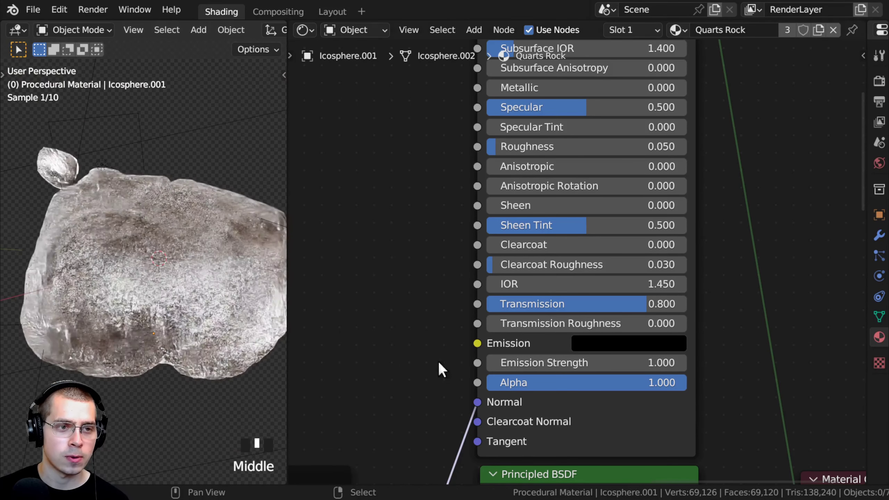
{"action": "scroll", "coordinate": [439, 364], "scroll_direction": "down", "scroll_amount": 2}
{"action": "middle_click_drag", "start_coordinate": [257, 225], "coordinate": [232, 224]}
{"action": "middle_click_drag", "start_coordinate": [525, 247], "coordinate": [526, 283]}
{"action": "left_click", "coordinate": [566, 150]}
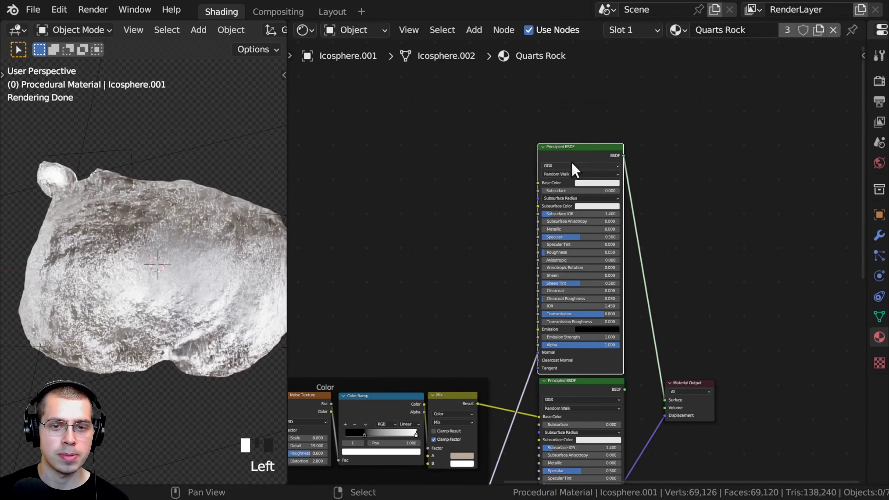
{"action": "middle_click_drag", "start_coordinate": [548, 333], "coordinate": [513, 264]}
{"action": "key", "text": "a"}
{"action": "middle_click_drag", "start_coordinate": [516, 310], "coordinate": [513, 307]}
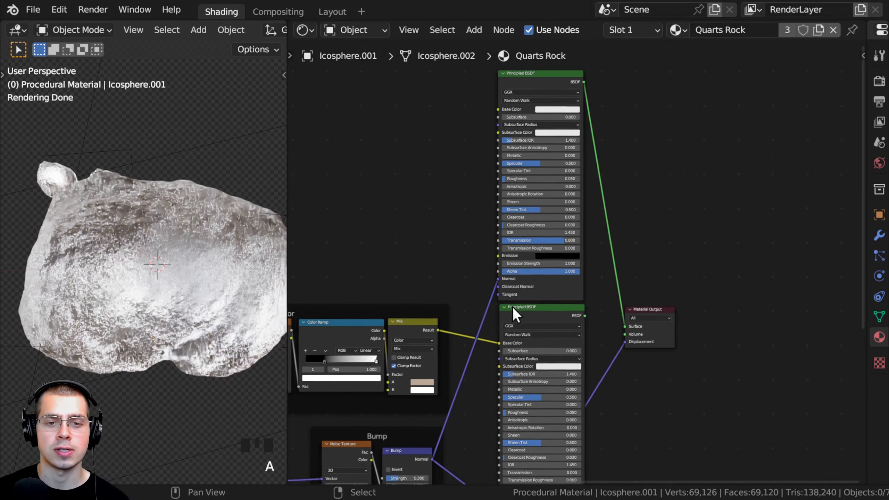
{"action": "scroll", "coordinate": [513, 307], "scroll_direction": "up", "scroll_amount": 1}
{"action": "left_click", "coordinate": [516, 71]}
{"action": "left_click", "coordinate": [522, 328]}
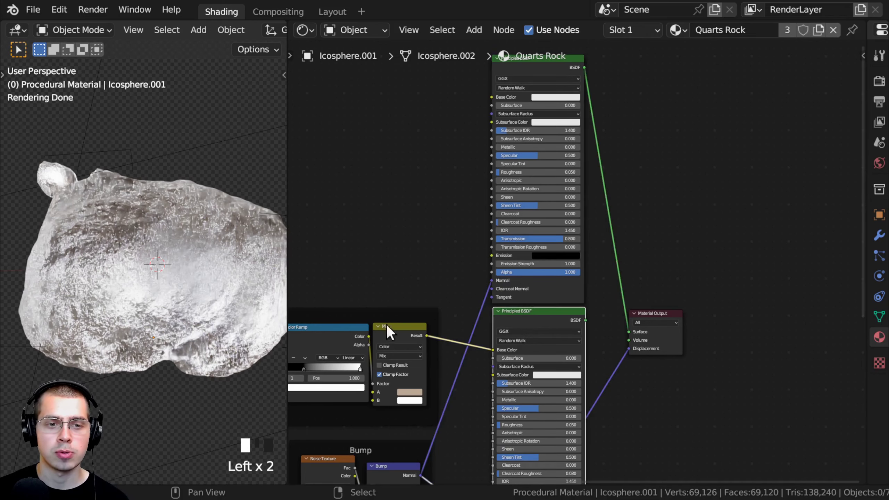
- Add a Mix Shader node on the link between the duplicated Principled BSDF and the Material Output
{"action": "middle_click_drag", "start_coordinate": [120, 310], "coordinate": [153, 308]}
{"action": "scroll", "coordinate": [561, 340], "scroll_direction": "down", "scroll_amount": 1}
{"action": "scroll", "coordinate": [581, 212], "scroll_direction": "up", "scroll_amount": 1}
{"action": "key", "text": "shift+a"}
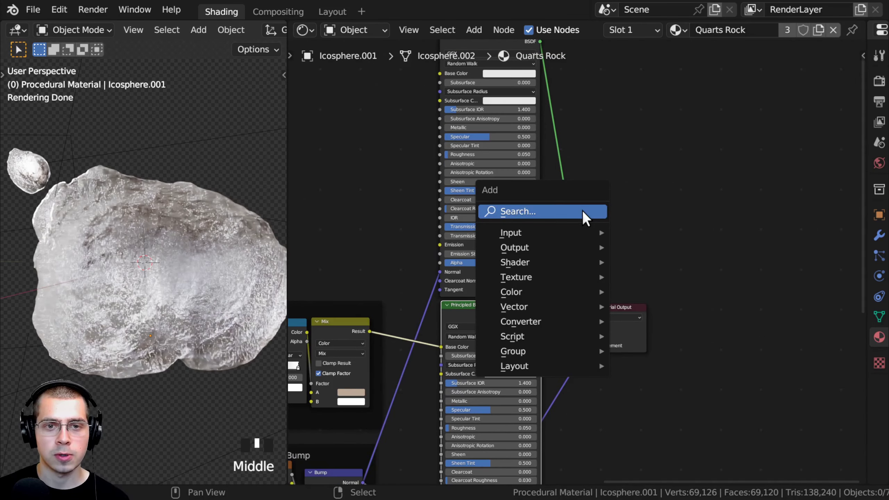
{"action": "left_click", "coordinate": [582, 209]}
{"action": "type", "text": "mix"}
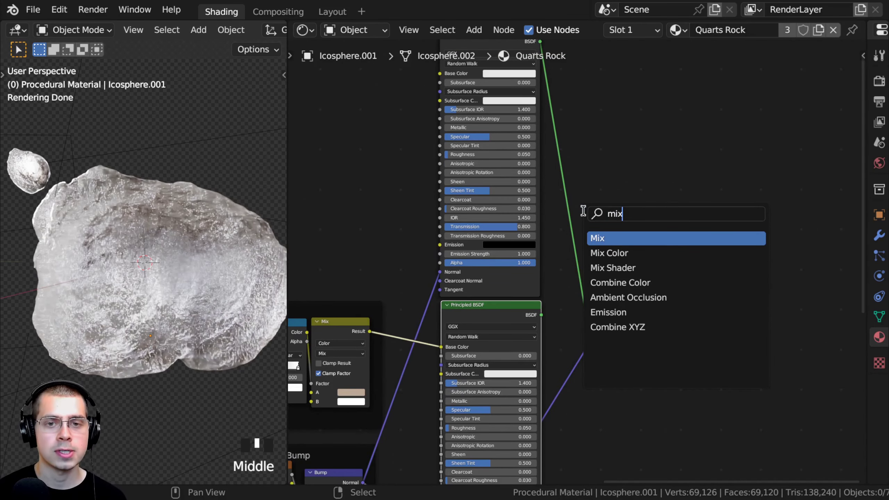
{"action": "key", "text": "Down"}
{"action": "key", "text": "Down"}
{"action": "key", "text": "Return"}
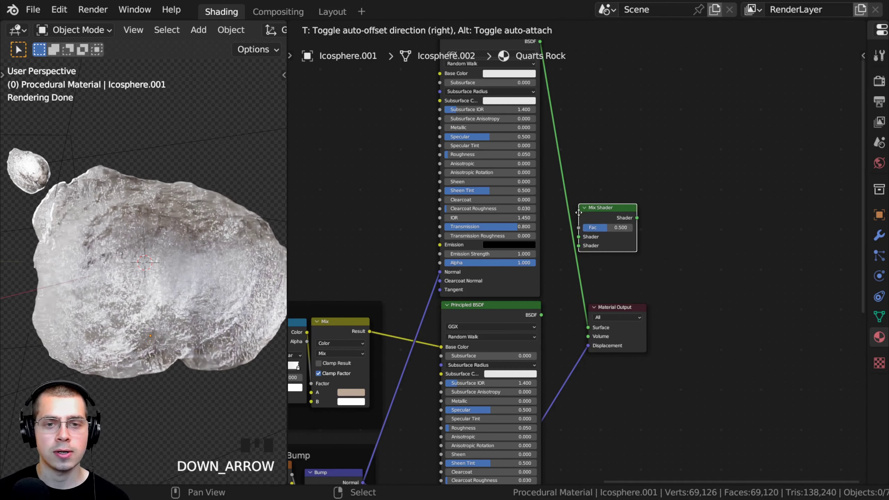
{"action": "left_click", "coordinate": [570, 270]}
- Link the original Principled BSDF's BSDF output to the Mix Shader's second Shader input
{"action": "scroll", "coordinate": [570, 271], "scroll_direction": "up", "scroll_amount": 3}
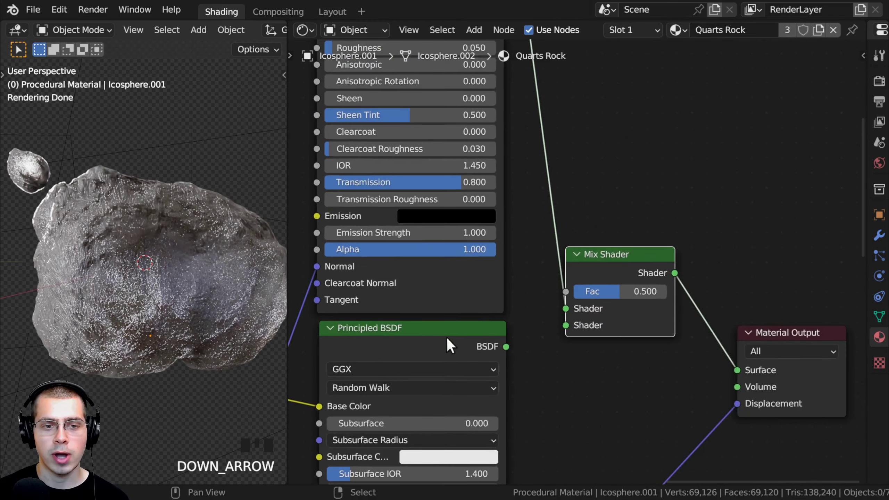
{"action": "left_click_drag", "start_coordinate": [506, 346], "coordinate": [531, 294]}
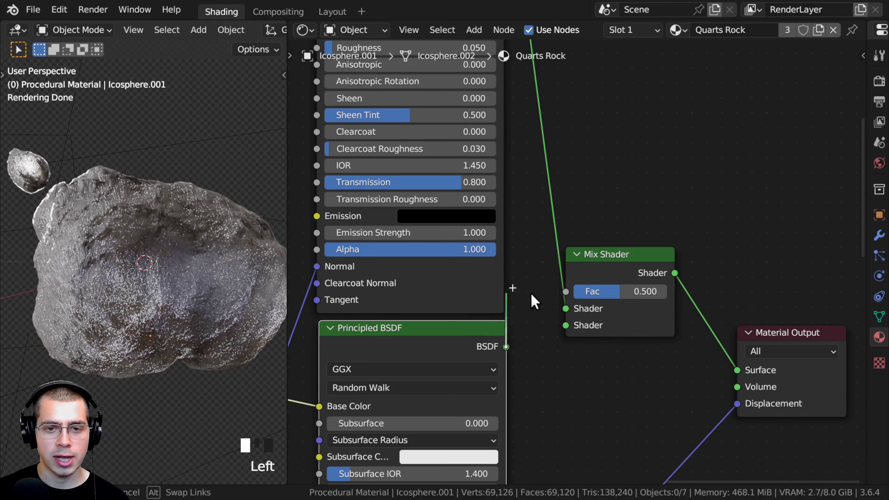
{"action": "left_click_drag", "start_coordinate": [564, 325], "coordinate": [564, 325]}
{"action": "scroll", "coordinate": [525, 353], "scroll_direction": "down", "scroll_amount": 4}
{"action": "middle_click_drag", "start_coordinate": [503, 351], "coordinate": [520, 484]}
{"action": "left_click", "coordinate": [456, 74]}
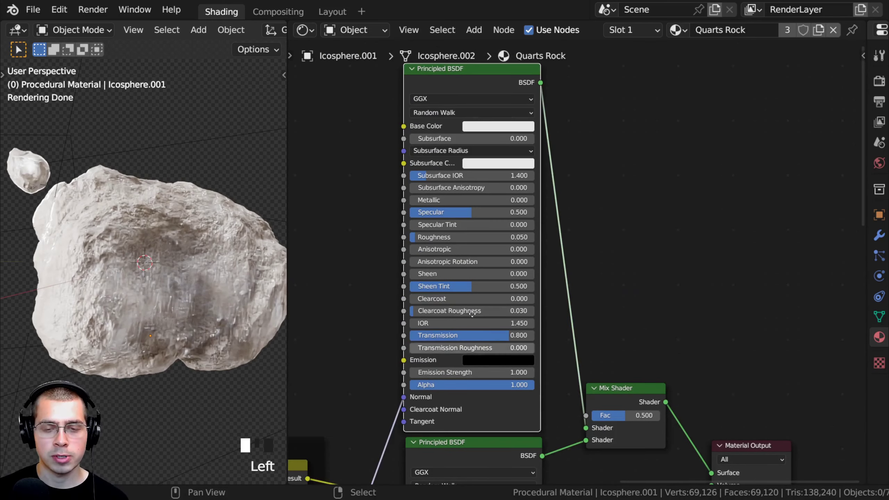
- Set the Mix Shader's Fac to 0.423 and check the blended rock surface from different angles
{"action": "middle_click_drag", "start_coordinate": [605, 429], "coordinate": [567, 325]}
{"action": "scroll", "coordinate": [567, 325], "scroll_direction": "up", "scroll_amount": 5}
{"action": "left_click_drag", "start_coordinate": [541, 345], "coordinate": [606, 344]}
{"action": "scroll", "coordinate": [589, 339], "scroll_direction": "up", "scroll_amount": 1}
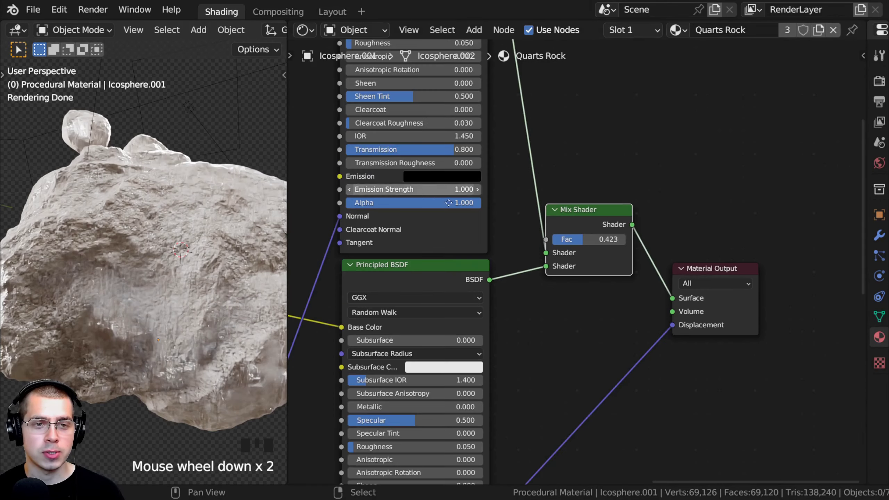
{"action": "scroll", "coordinate": [595, 246], "scroll_direction": "down", "scroll_amount": 1}
{"action": "middle_click_drag", "start_coordinate": [203, 245], "coordinate": [148, 307]}
{"action": "middle_click", "coordinate": [132, 271]}
{"action": "middle_click_drag", "start_coordinate": [132, 271], "coordinate": [96, 185]}
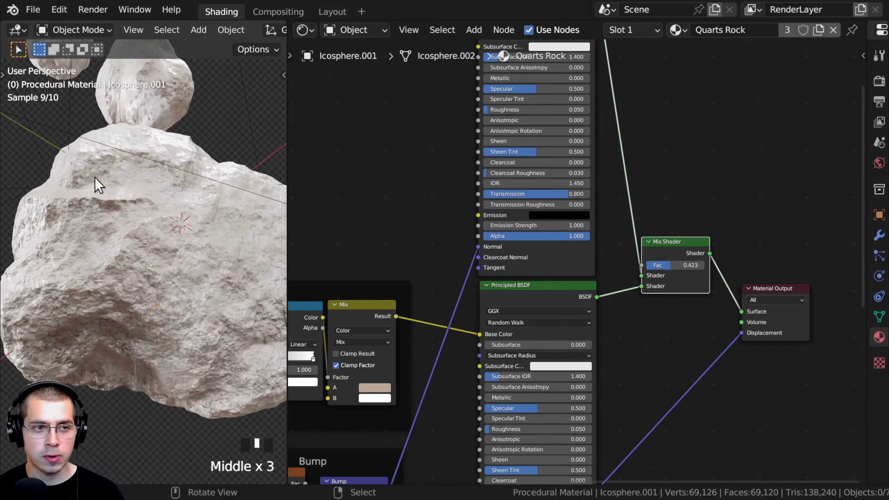
{"action": "scroll", "coordinate": [508, 234], "scroll_direction": "down", "scroll_amount": 3}
- Add a Noise Texture node in the empty space above the Color frame
{"action": "key", "text": "a"}
{"action": "middle_click_drag", "start_coordinate": [387, 272], "coordinate": [483, 290]}
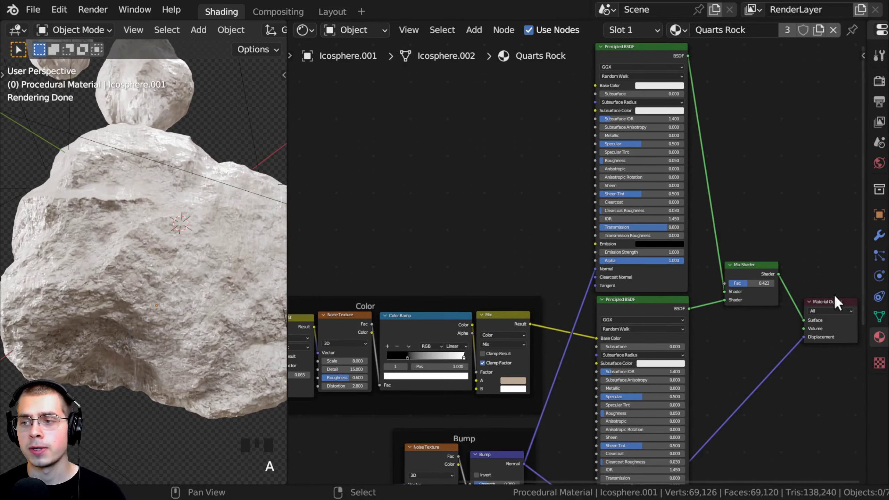
{"action": "middle_click_drag", "start_coordinate": [834, 301], "coordinate": [856, 306]}
{"action": "key", "text": "shift+a"}
{"action": "left_click", "coordinate": [409, 211]}
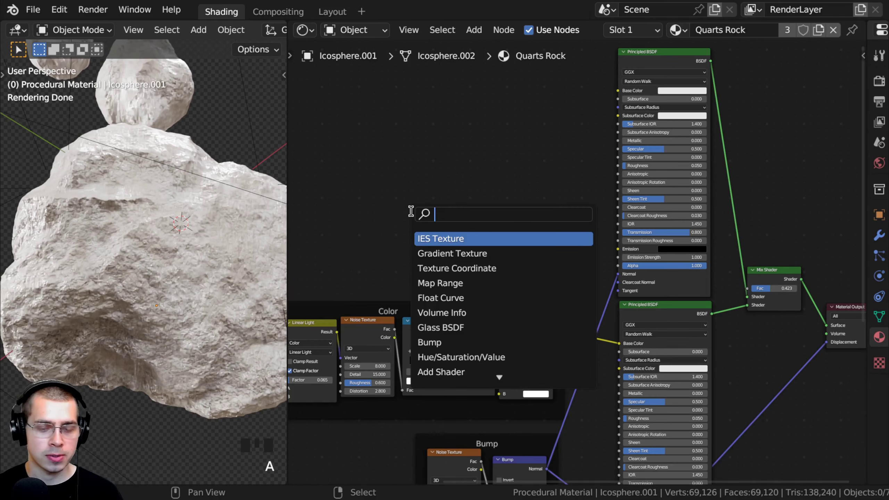
{"action": "type", "text": "nois"}
{"action": "key", "text": "Return"}
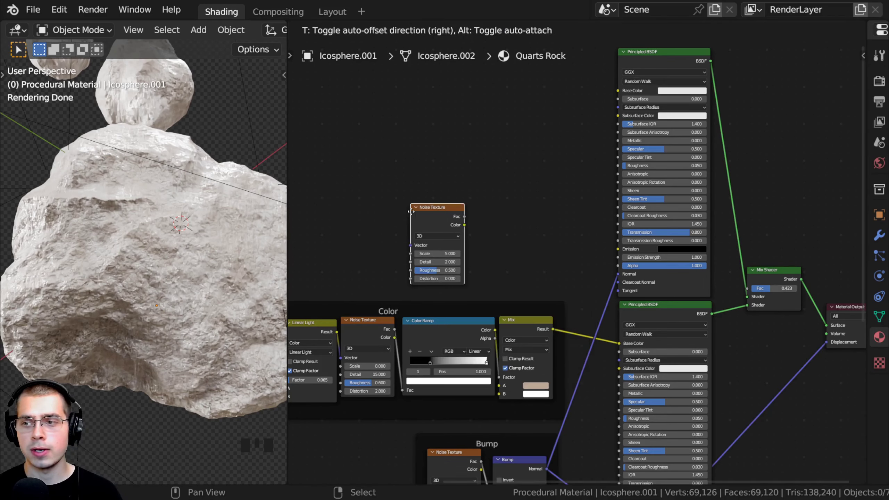
{"action": "left_click", "coordinate": [429, 217]}
{"action": "middle_click_drag", "start_coordinate": [428, 212], "coordinate": [533, 232]}
{"action": "scroll", "coordinate": [472, 239], "scroll_direction": "up", "scroll_amount": 6}
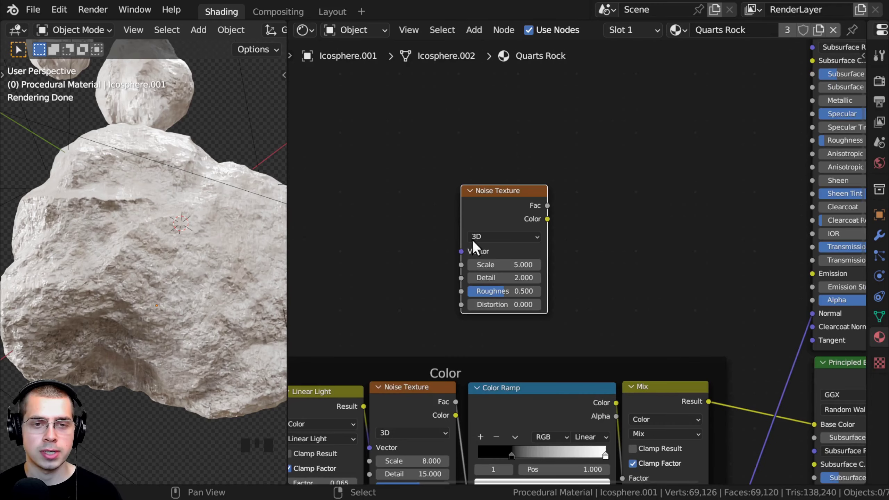
- Connect the Mapping node's Vector output to the new Noise Texture's Vector input
{"action": "scroll", "coordinate": [451, 273], "scroll_direction": "down", "scroll_amount": 5}
{"action": "middle_click_drag", "start_coordinate": [373, 339], "coordinate": [515, 236]}
{"action": "scroll", "coordinate": [413, 401], "scroll_direction": "down", "scroll_amount": 3}
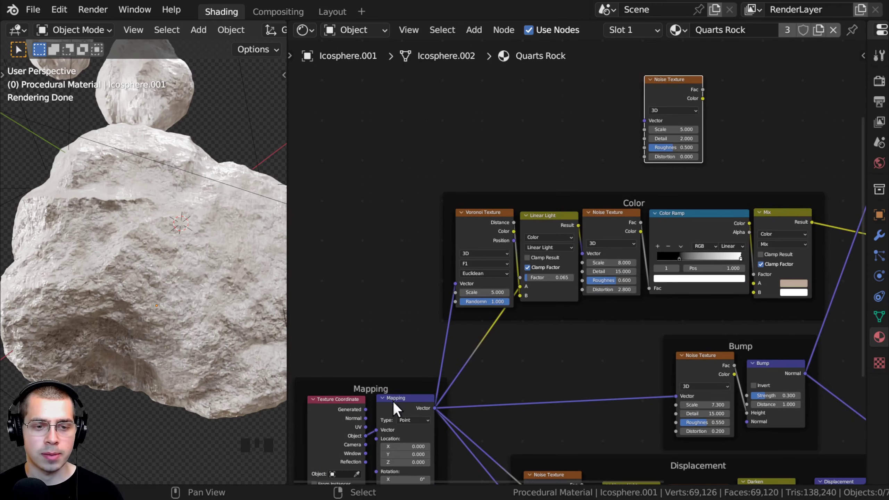
{"action": "left_click_drag", "start_coordinate": [435, 408], "coordinate": [644, 120]}
{"action": "middle_click_drag", "start_coordinate": [657, 128], "coordinate": [579, 174]}
{"action": "scroll", "coordinate": [579, 175], "scroll_direction": "up", "scroll_amount": 4}
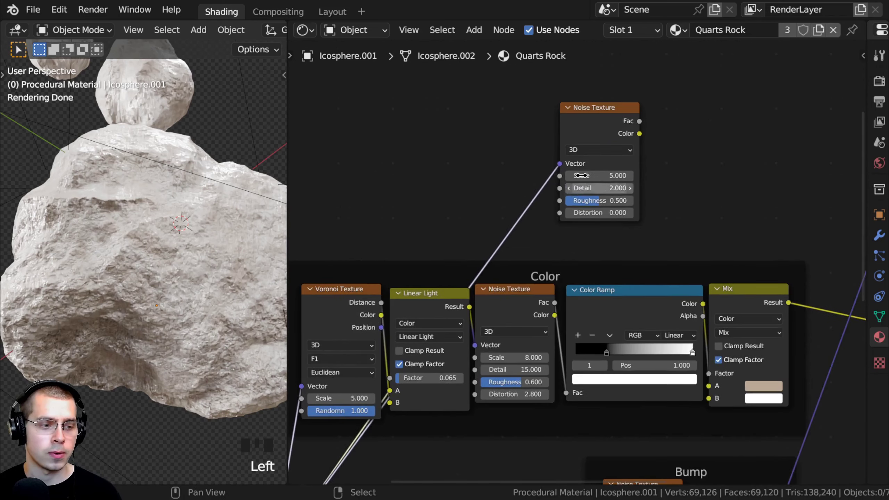
{"action": "middle_click_drag", "start_coordinate": [623, 81], "coordinate": [585, 111]}
- Preview the new Noise Texture on the rock and set its Scale to 8.000
{"action": "left_click", "coordinate": [560, 149], "text": "ctrl+shift"}
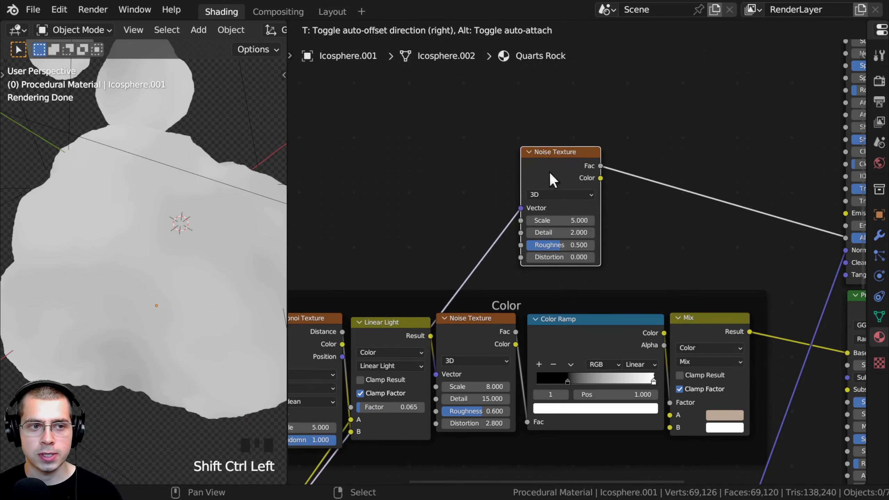
{"action": "scroll", "coordinate": [552, 216], "scroll_direction": "up", "scroll_amount": 1}
{"action": "scroll", "coordinate": [552, 217], "scroll_direction": "up", "scroll_amount": 1}
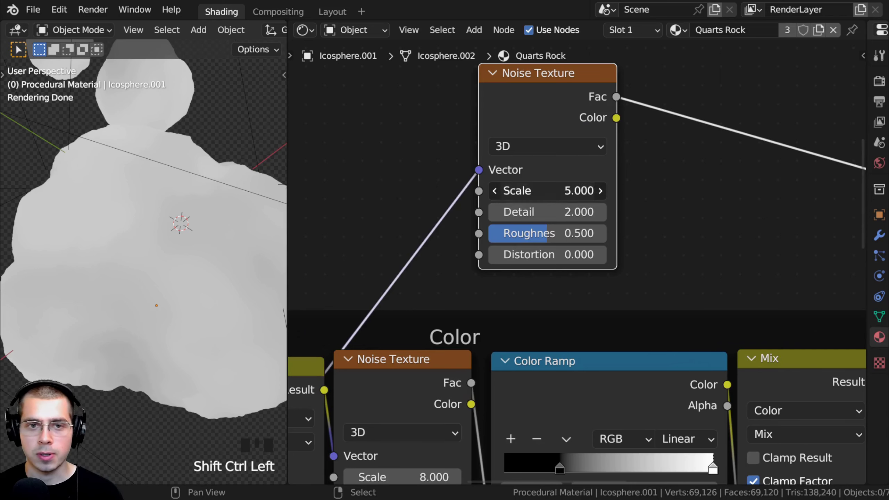
{"action": "left_click", "coordinate": [558, 194]}
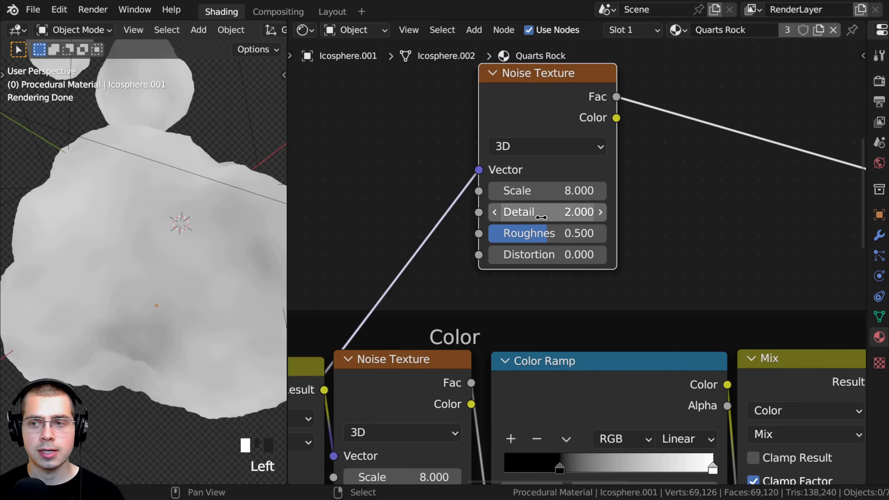
- Set the upper Noise Texture's Detail to 15.000 and check the pattern on the rock from several angles
{"action": "left_click_drag", "start_coordinate": [540, 212], "coordinate": [578, 213]}
{"action": "scroll", "coordinate": [536, 217], "scroll_direction": "up", "scroll_amount": 1}
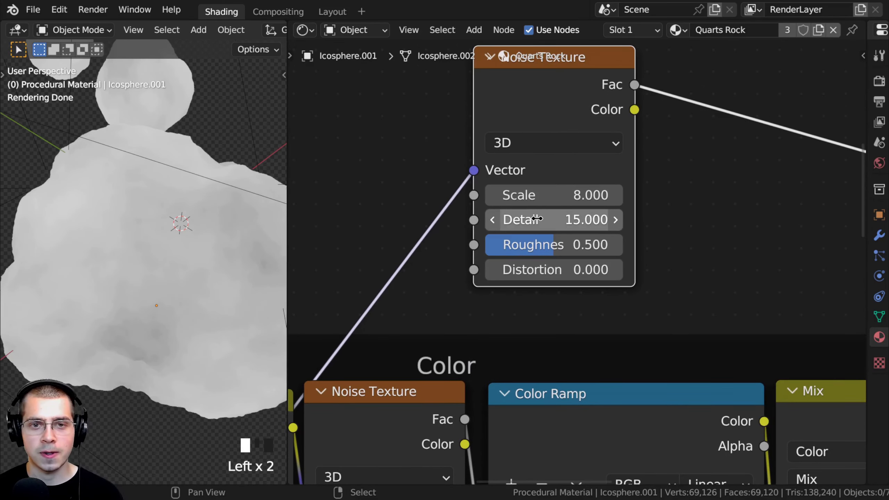
{"action": "scroll", "coordinate": [536, 218], "scroll_direction": "up", "scroll_amount": 1}
{"action": "scroll", "coordinate": [546, 245], "scroll_direction": "down", "scroll_amount": 2}
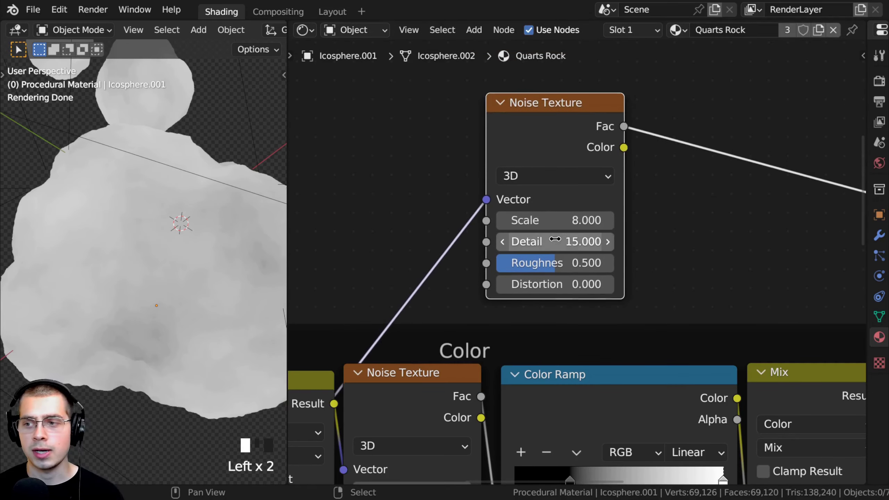
{"action": "middle_click_drag", "start_coordinate": [144, 159], "coordinate": [146, 196]}
{"action": "scroll", "coordinate": [521, 180], "scroll_direction": "down", "scroll_amount": 1}
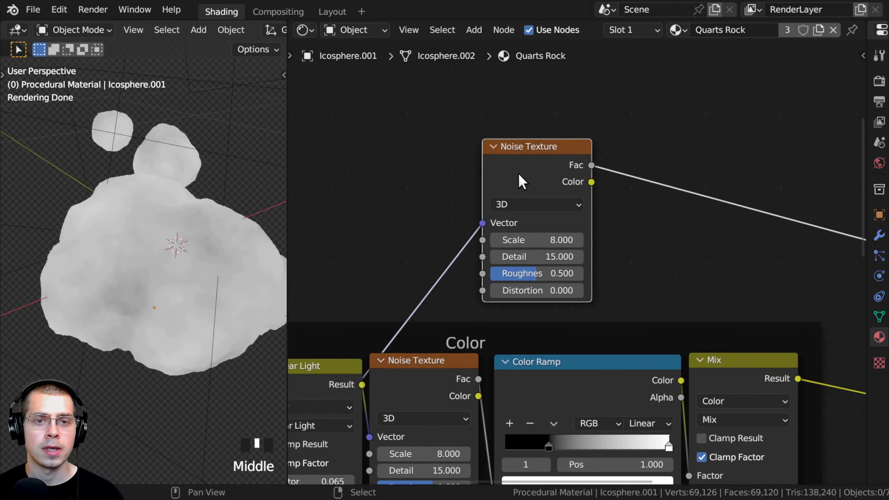
{"action": "middle_click_drag", "start_coordinate": [214, 199], "coordinate": [196, 164]}
{"action": "scroll", "coordinate": [604, 258], "scroll_direction": "up", "scroll_amount": 3}
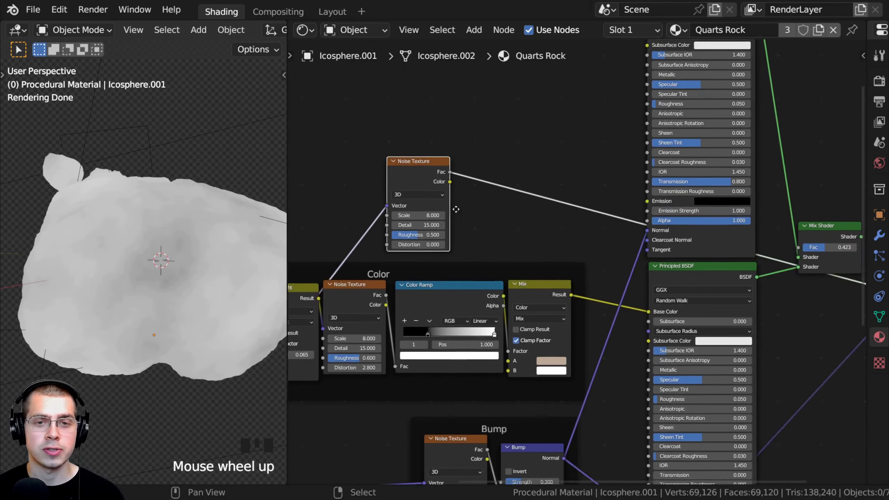
- Connect the upper Noise Texture's Fac output to the Mix Shader's Fac and preview the Mix Shader on the rock
{"action": "middle_click_drag", "start_coordinate": [456, 209], "coordinate": [418, 193]}
{"action": "left_click_drag", "start_coordinate": [374, 163], "coordinate": [724, 237]}
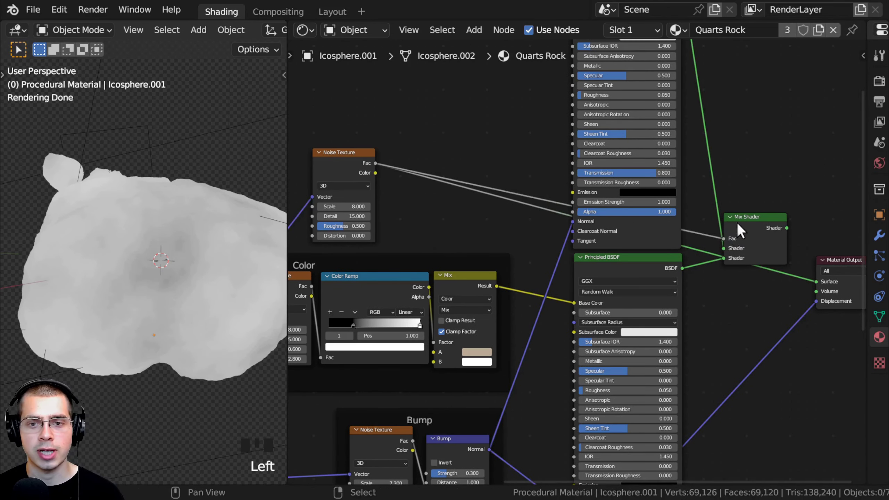
{"action": "left_click", "coordinate": [752, 225], "text": "ctrl+shift"}
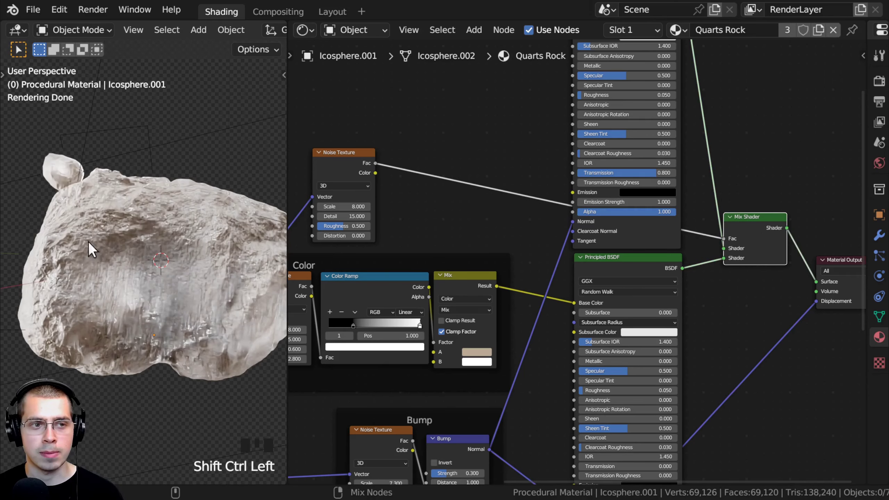
{"action": "middle_click_drag", "start_coordinate": [174, 217], "coordinate": [157, 293]}
{"action": "middle_click", "coordinate": [125, 279]}
{"action": "scroll", "coordinate": [145, 254], "scroll_direction": "up", "scroll_amount": 2}
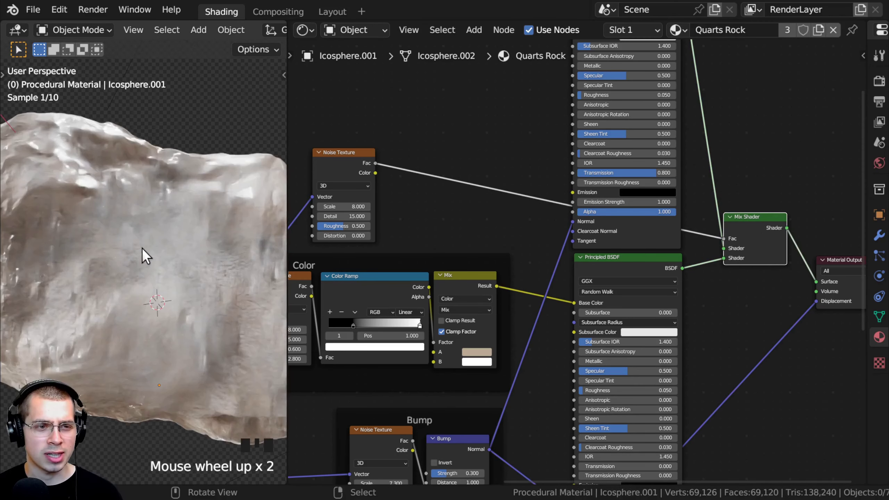
{"action": "middle_click_drag", "start_coordinate": [145, 254], "coordinate": [127, 261]}
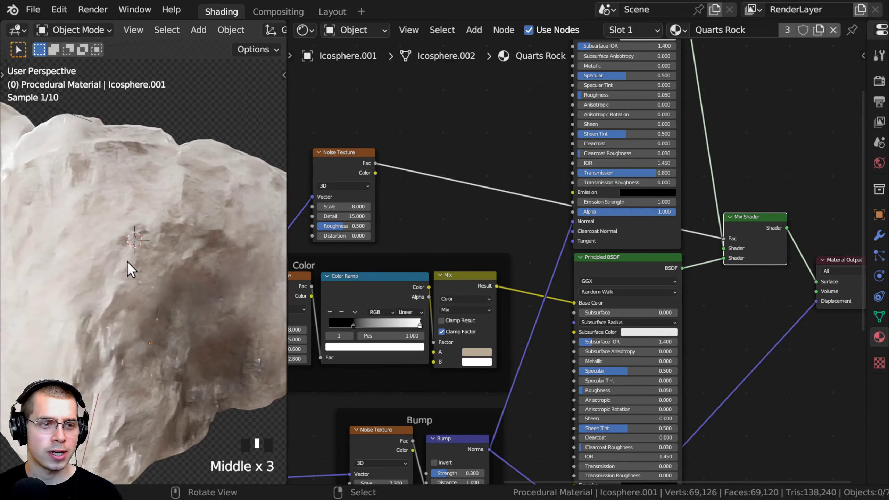
- Insert a Color Ramp node between the upper Noise Texture and the Mix Shader's Fac input
{"action": "middle_click_drag", "start_coordinate": [419, 274], "coordinate": [482, 308]}
{"action": "scroll", "coordinate": [454, 252], "scroll_direction": "up", "scroll_amount": 1}
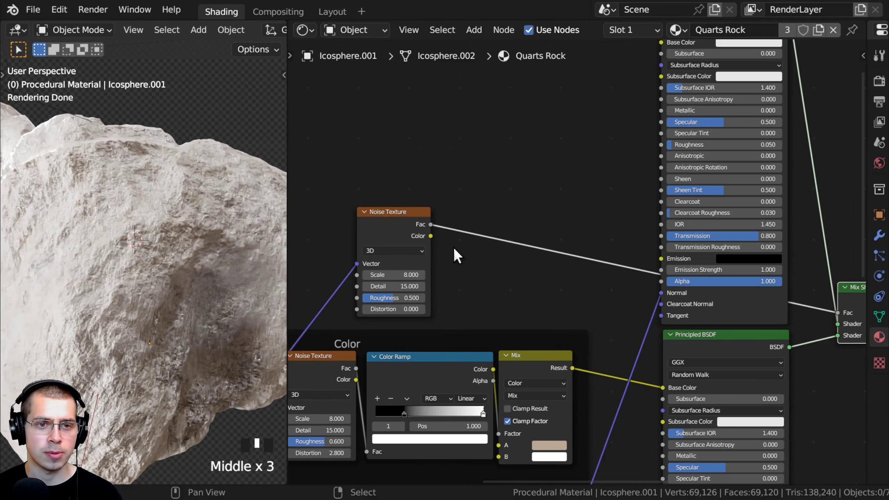
{"action": "key", "text": "shift+a"}
{"action": "left_click", "coordinate": [452, 185]}
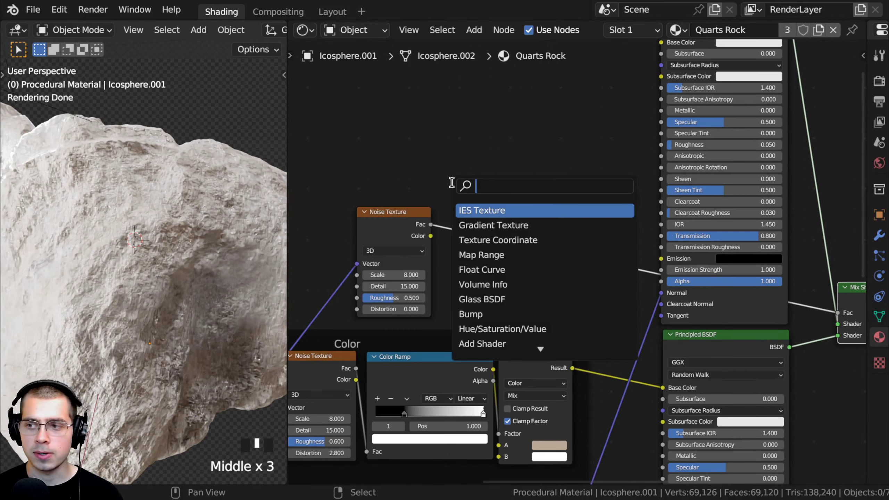
{"action": "type", "text": "col"}
{"action": "key", "text": "Down"}
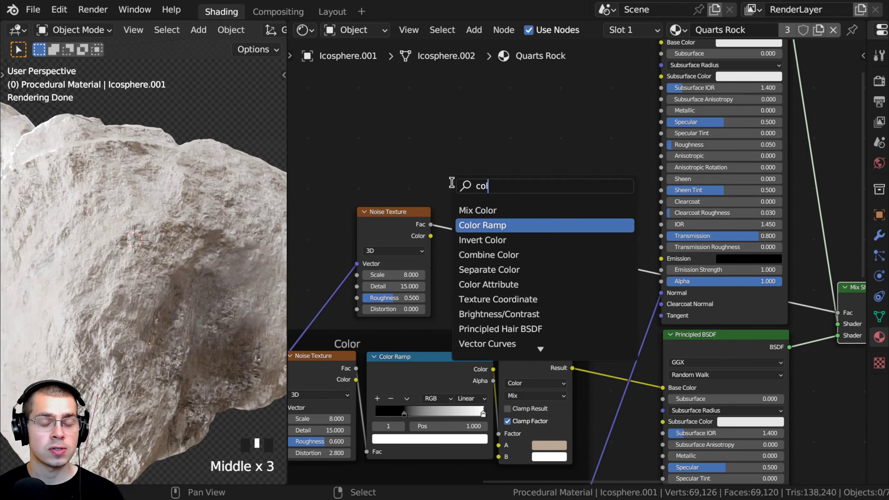
{"action": "key", "text": "Return"}
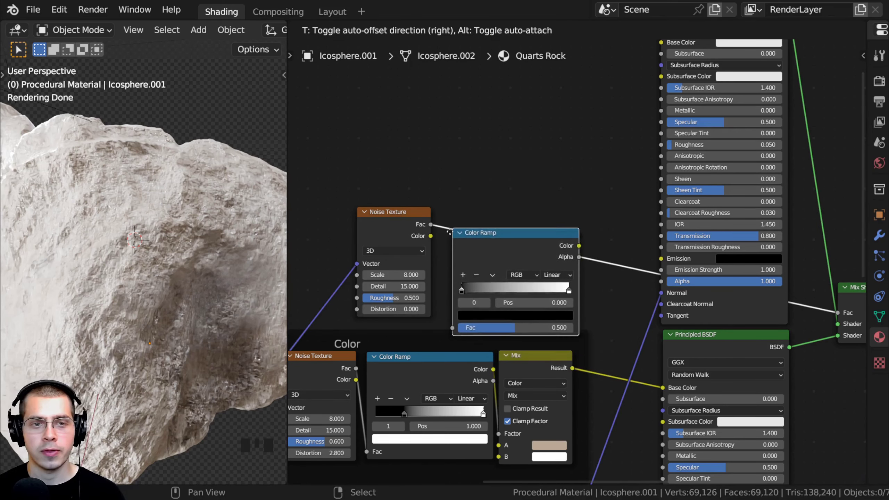
{"action": "left_click", "coordinate": [455, 228]}
{"action": "scroll", "coordinate": [434, 230], "scroll_direction": "up", "scroll_amount": 3}
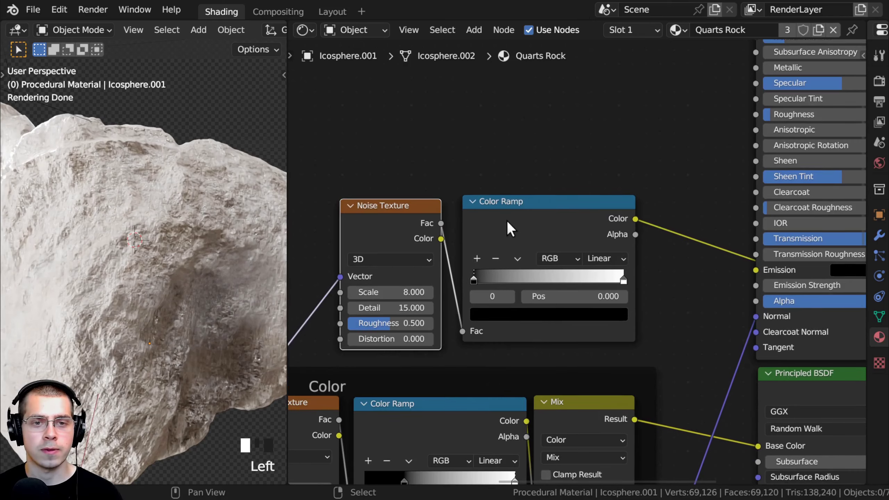
- Try a hard contrast on the new Color Ramp, with the black stop at 0.432 and the white stop close beside it
{"action": "scroll", "coordinate": [451, 308], "scroll_direction": "up", "scroll_amount": 1}
{"action": "left_click_drag", "start_coordinate": [459, 284], "coordinate": [548, 288]}
{"action": "left_click_drag", "start_coordinate": [662, 290], "coordinate": [553, 283]}
{"action": "left_click", "coordinate": [542, 285]}
{"action": "left_click", "coordinate": [560, 284]}
{"action": "scroll", "coordinate": [204, 318], "scroll_direction": "down", "scroll_amount": 5}
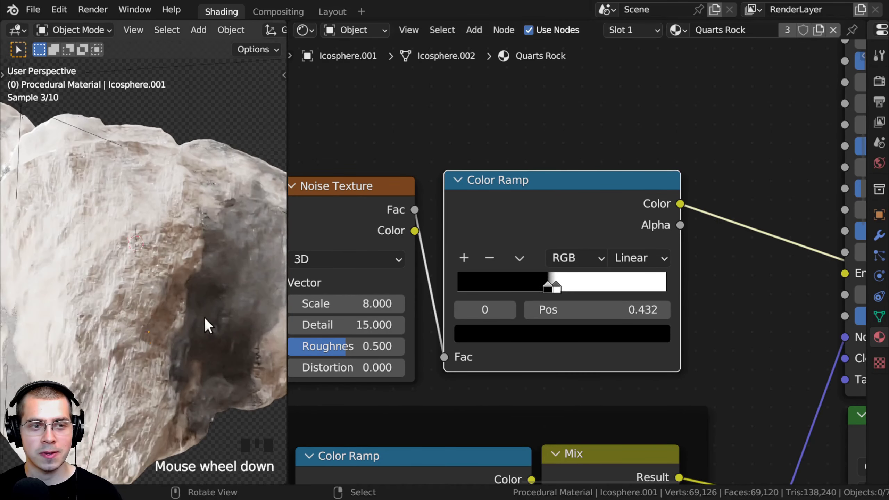
{"action": "middle_click_drag", "start_coordinate": [204, 317], "coordinate": [159, 308]}
{"action": "scroll", "coordinate": [176, 213], "scroll_direction": "up", "scroll_amount": 2}
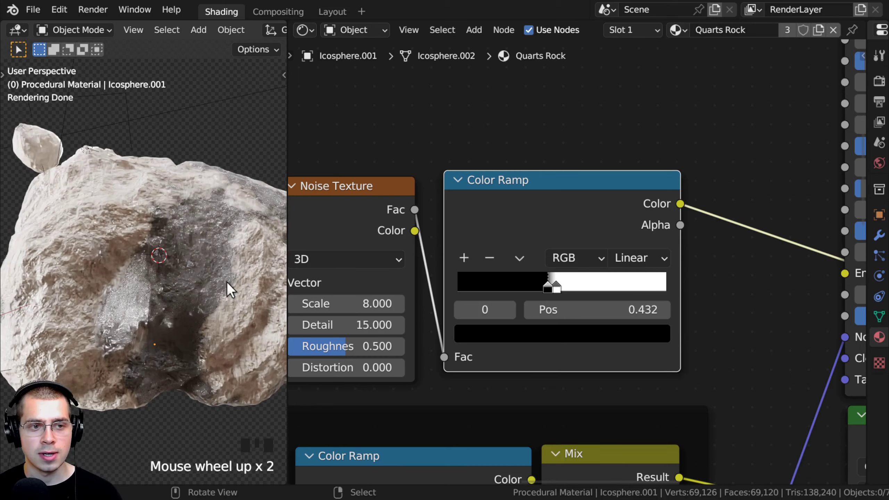
{"action": "mouse_move", "coordinate": [146, 360]}
{"action": "middle_mouse_down"}
{"action": "mouse_move", "coordinate": [109, 260]}
{"action": "mouse_move", "coordinate": [90, 272]}
{"action": "mouse_move", "coordinate": [173, 312]}
{"action": "mouse_move", "coordinate": [136, 256]}
{"action": "mouse_move", "coordinate": [188, 228]}
{"action": "middle_mouse_up"}
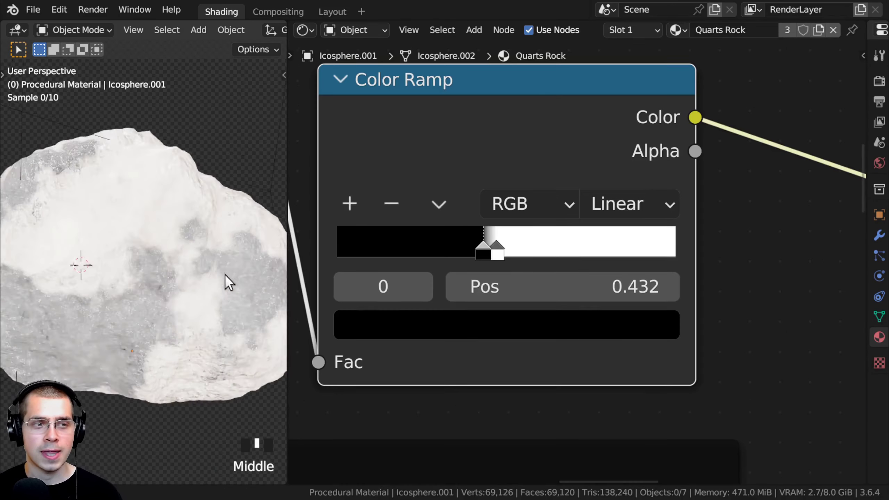
{"action": "middle_click_drag", "start_coordinate": [228, 282], "coordinate": [273, 302]}
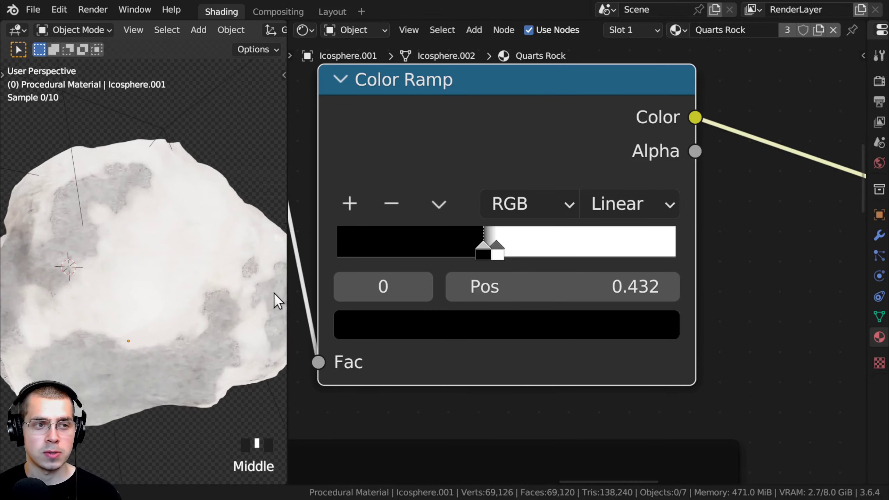
{"action": "middle_click_drag", "start_coordinate": [165, 261], "coordinate": [300, 298]}
- Soften the new Color Ramp by moving the white stop to 0.799 and the black stop slightly darkward, and preview the ramp on the rock
{"action": "mouse_move", "coordinate": [512, 245]}
{"action": "left_mouse_down"}
{"action": "mouse_move", "coordinate": [614, 249]}
{"action": "mouse_move", "coordinate": [616, 242]}
{"action": "left_mouse_up"}
{"action": "middle_click_drag", "start_coordinate": [556, 242], "coordinate": [636, 242]}
{"action": "scroll", "coordinate": [577, 240], "scroll_direction": "up", "scroll_amount": 2}
{"action": "left_click_drag", "start_coordinate": [576, 241], "coordinate": [532, 242]}
{"action": "left_click_drag", "start_coordinate": [696, 245], "coordinate": [702, 245]}
{"action": "scroll", "coordinate": [573, 231], "scroll_direction": "down", "scroll_amount": 2}
{"action": "scroll", "coordinate": [573, 231], "scroll_direction": "down", "scroll_amount": 3}
{"action": "middle_click_drag", "start_coordinate": [175, 234], "coordinate": [126, 364]}
{"action": "scroll", "coordinate": [591, 199], "scroll_direction": "down", "scroll_amount": 2}
{"action": "left_click", "coordinate": [590, 199], "text": "ctrl+shift"}
{"action": "scroll", "coordinate": [358, 276], "scroll_direction": "down", "scroll_amount": 8}
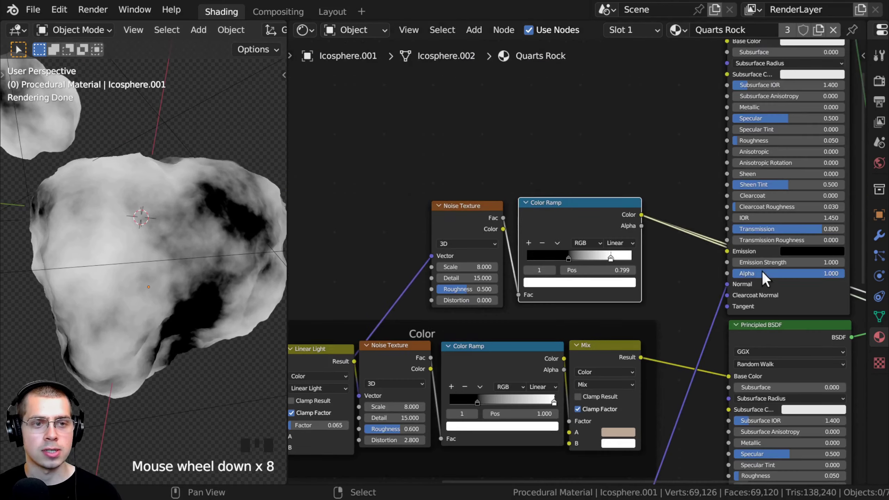
- Preview the Mix Shader on the rock again and inspect the blended material from another angle
{"action": "left_click", "coordinate": [781, 305], "text": "ctrl+shift"}
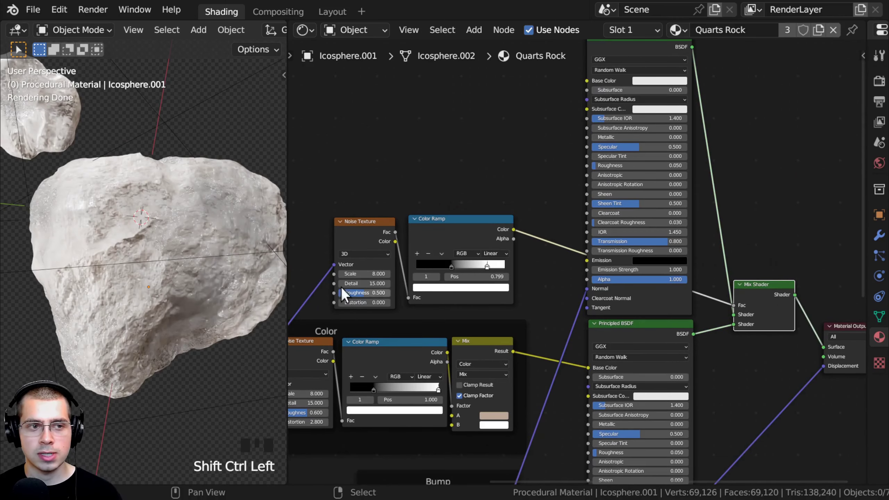
{"action": "scroll", "coordinate": [188, 270], "scroll_direction": "down", "scroll_amount": 4}
{"action": "middle_click_drag", "start_coordinate": [203, 268], "coordinate": [175, 261]}
{"action": "scroll", "coordinate": [188, 269], "scroll_direction": "down", "scroll_amount": 2}
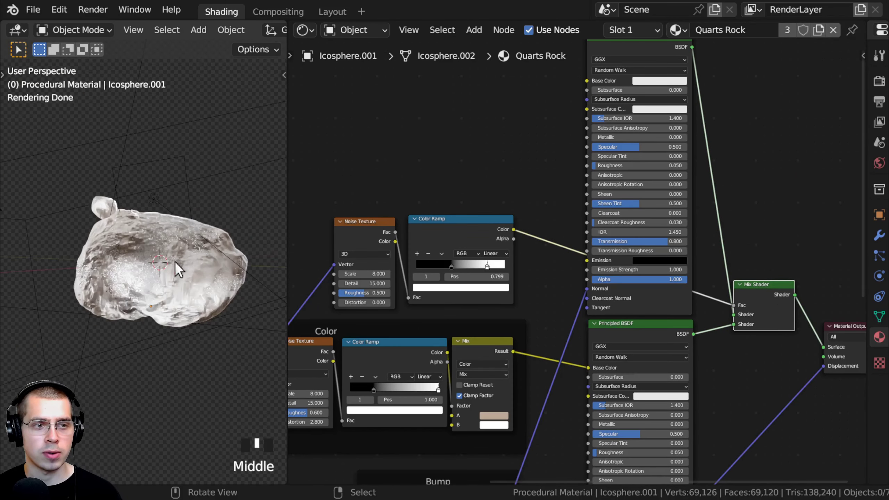
- Set the white stop of the Mix Shader's Color Ramp to position 0.848 and check the rock through the camera
{"action": "scroll", "coordinate": [403, 268], "scroll_direction": "up", "scroll_amount": 5}
{"action": "left_click_drag", "start_coordinate": [399, 269], "coordinate": [414, 268]}
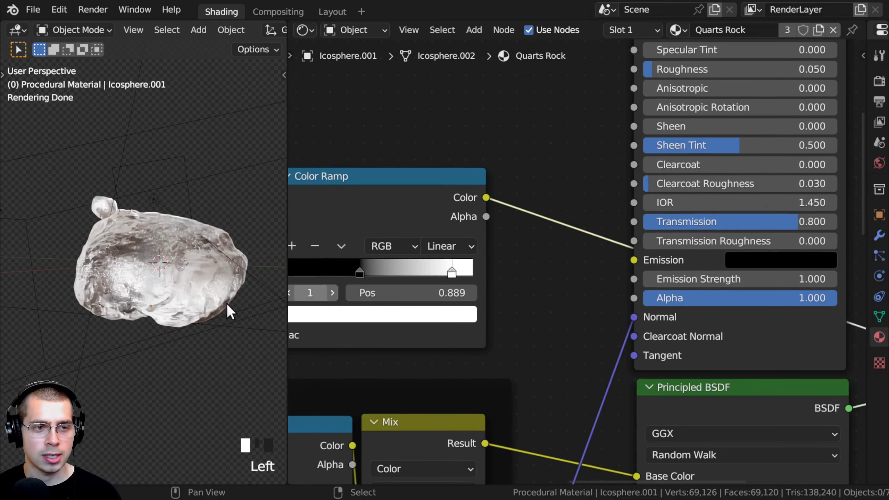
{"action": "middle_click_drag", "start_coordinate": [226, 310], "coordinate": [196, 270]}
{"action": "scroll", "coordinate": [124, 245], "scroll_direction": "up", "scroll_amount": 2}
{"action": "left_click_drag", "start_coordinate": [453, 270], "coordinate": [444, 264]}
{"action": "middle_click_drag", "start_coordinate": [160, 260], "coordinate": [224, 276]}
{"action": "middle_click_drag", "start_coordinate": [308, 291], "coordinate": [411, 306]}
{"action": "middle_click_drag", "start_coordinate": [210, 334], "coordinate": [89, 348]}
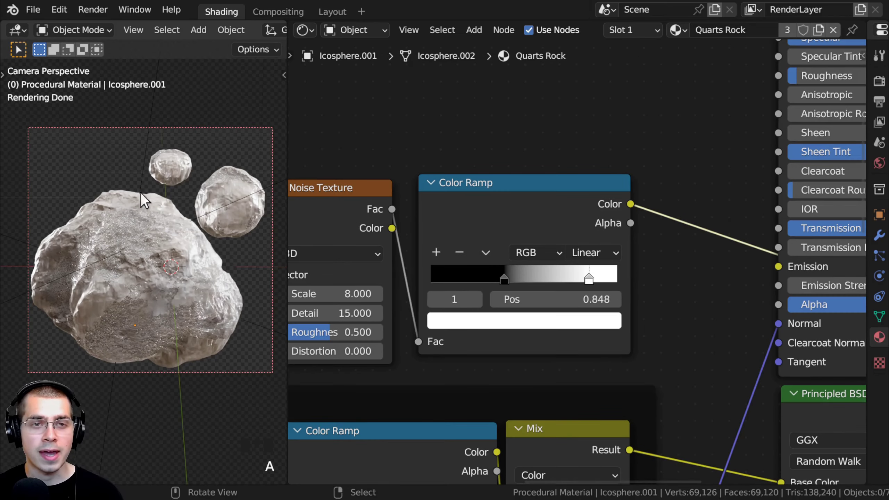
- Bring the whole node tree into view and save the blend file
{"action": "middle_click_drag", "start_coordinate": [302, 259], "coordinate": [352, 247]}
{"action": "scroll", "coordinate": [512, 222], "scroll_direction": "down", "scroll_amount": 15}
{"action": "middle_click_drag", "start_coordinate": [503, 220], "coordinate": [501, 156]}
{"action": "key", "text": "ctrl+s"}
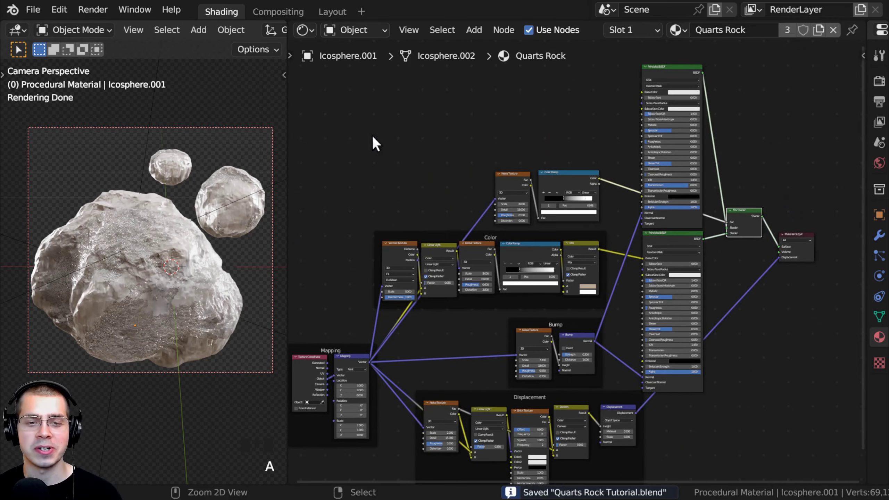
- Combine all nodes except the Material Output into one node group and deselect everything inside it
{"action": "scroll", "coordinate": [510, 247], "scroll_direction": "down", "scroll_amount": 3}
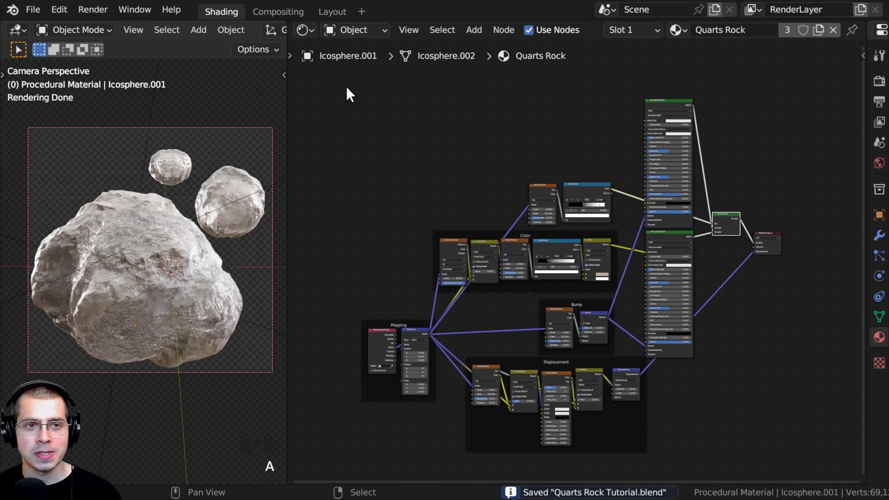
{"action": "left_click_drag", "start_coordinate": [346, 86], "coordinate": [733, 472]}
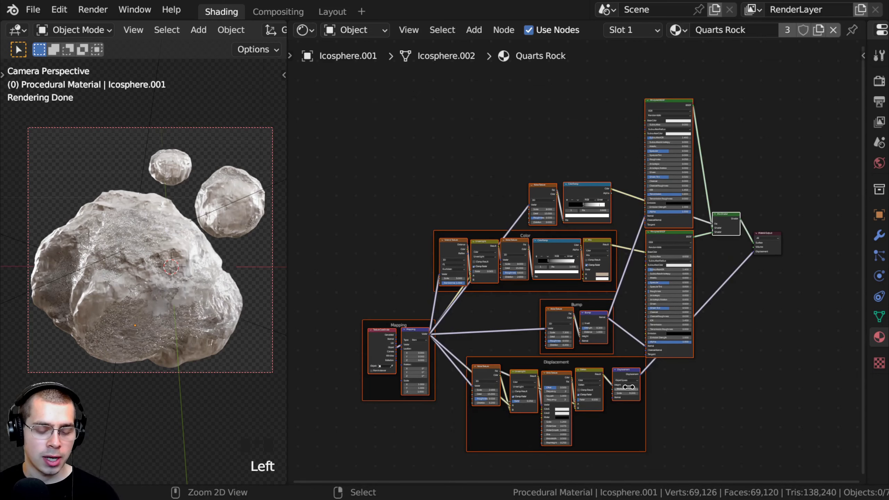
{"action": "key", "text": "ctrl+g"}
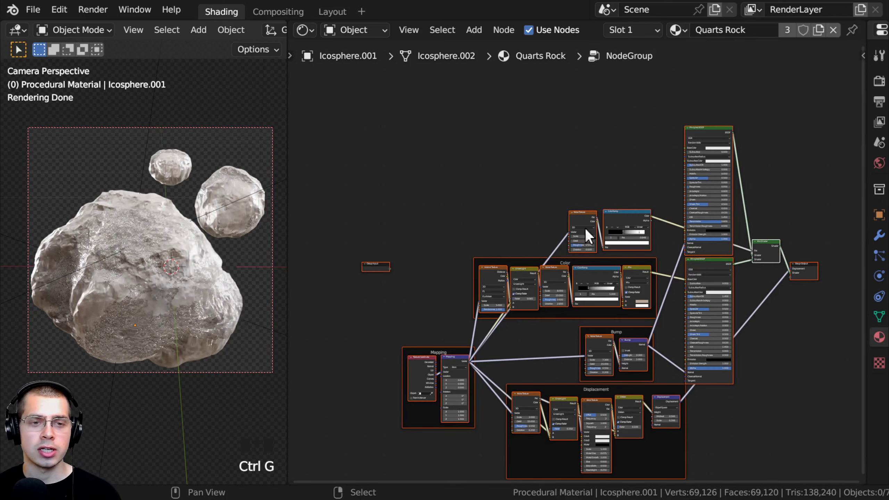
{"action": "middle_click_drag", "start_coordinate": [350, 289], "coordinate": [395, 255]}
{"action": "middle_click_drag", "start_coordinate": [681, 224], "coordinate": [742, 197]}
{"action": "key", "text": "a"}
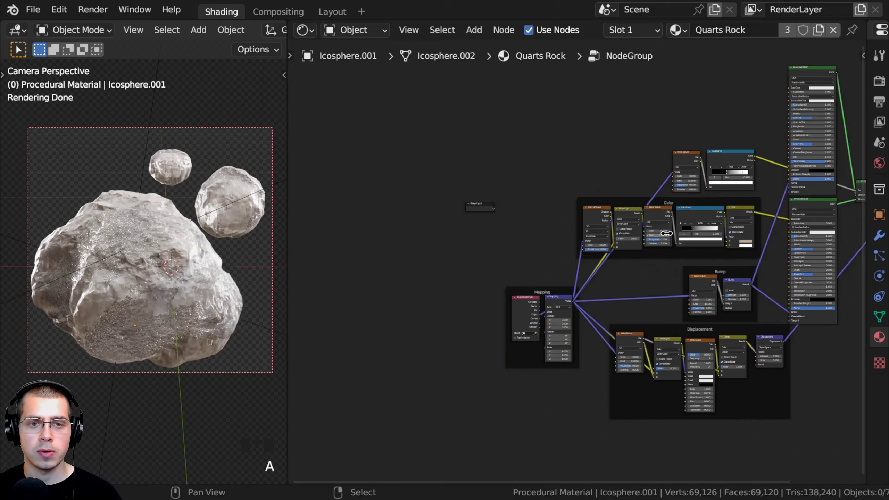
- Show the node group's interface settings and move the Shader output above Displacement
{"action": "middle_click_drag", "start_coordinate": [659, 235], "coordinate": [616, 249]}
{"action": "key", "text": "n"}
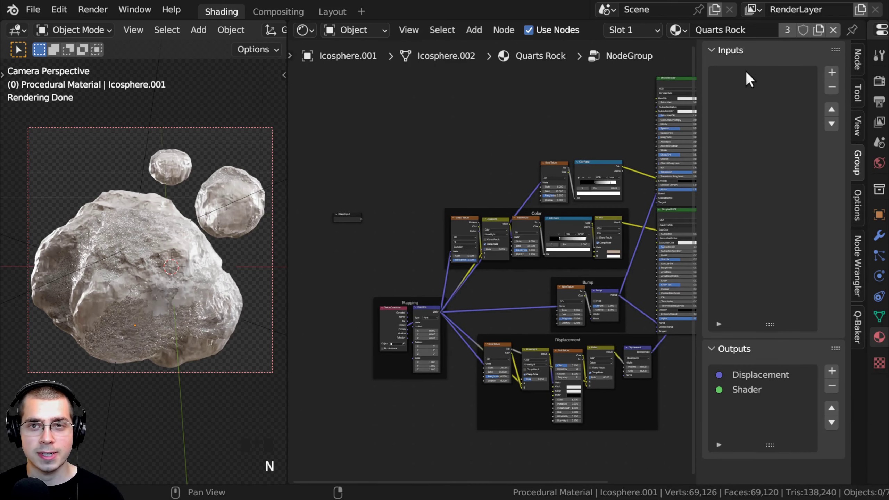
{"action": "middle_click_drag", "start_coordinate": [527, 308], "coordinate": [460, 298]}
{"action": "scroll", "coordinate": [469, 290], "scroll_direction": "up", "scroll_amount": 1}
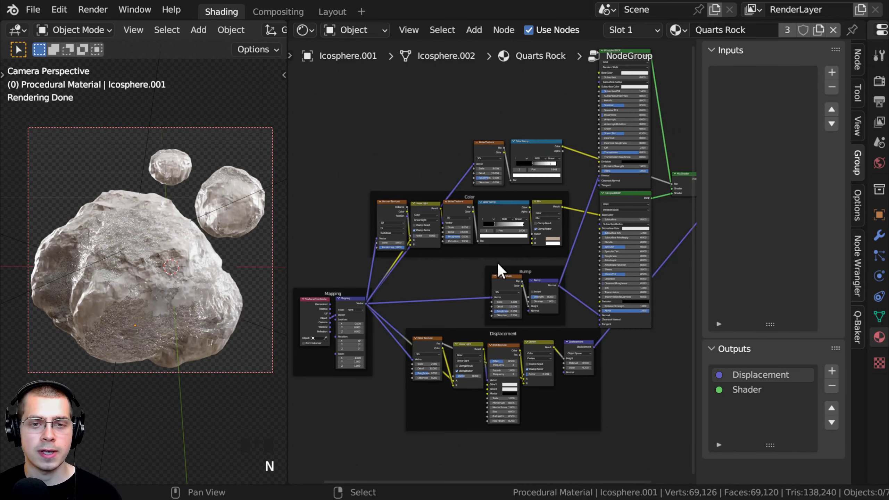
{"action": "left_click", "coordinate": [764, 392]}
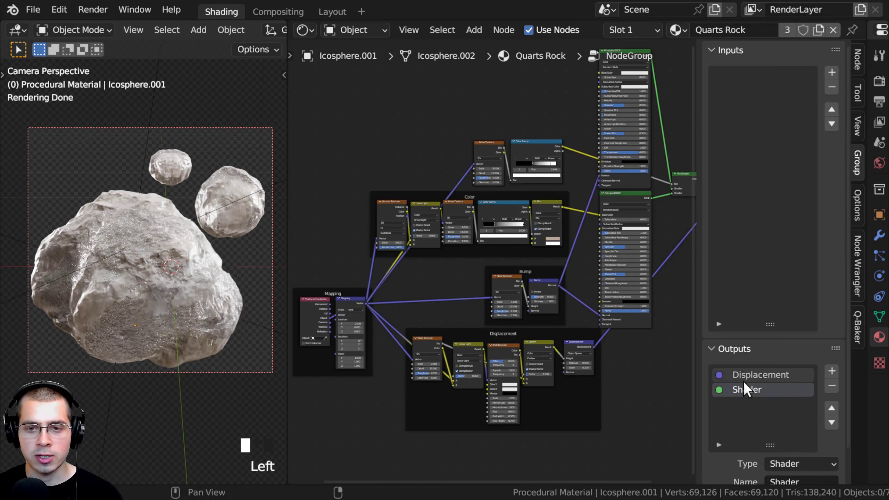
{"action": "left_click", "coordinate": [832, 407]}
- Move the Group Input node down beside the lower part of the Mapping frame, in front of the Texture Coordinate node
{"action": "middle_click_drag", "start_coordinate": [634, 341], "coordinate": [650, 341]}
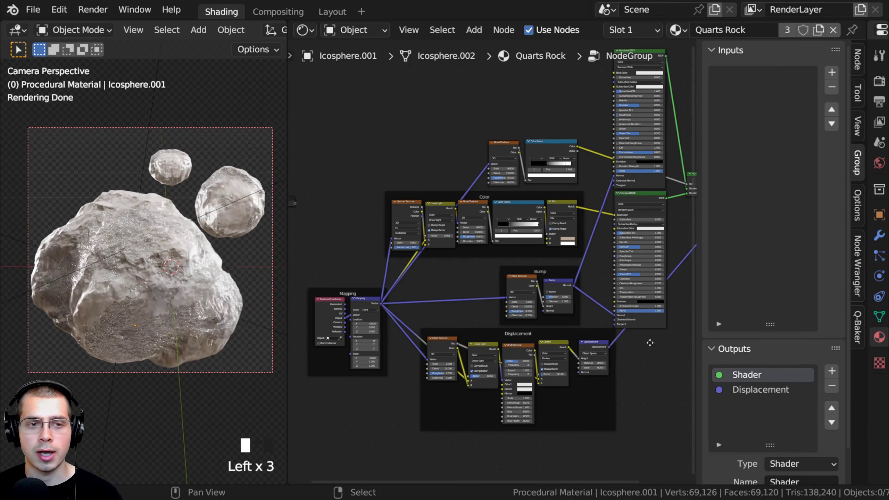
{"action": "middle_click_drag", "start_coordinate": [650, 341], "coordinate": [777, 341]}
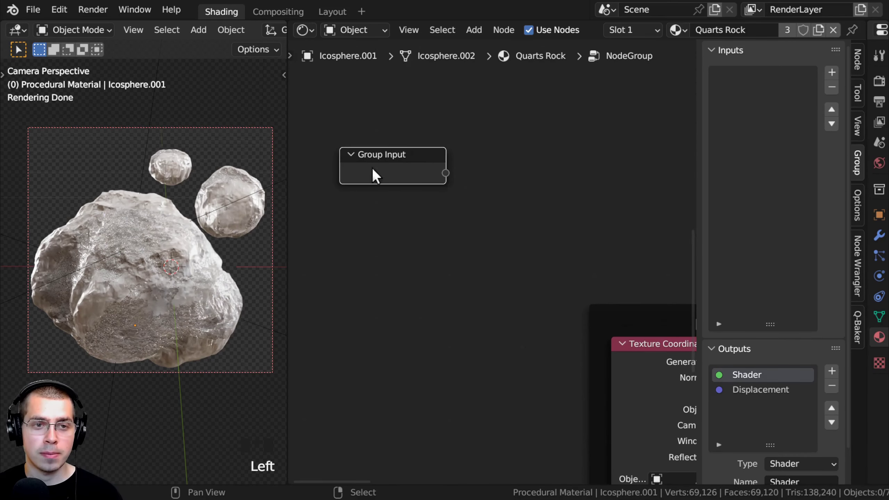
{"action": "left_click_drag", "start_coordinate": [394, 167], "coordinate": [456, 164]}
{"action": "scroll", "coordinate": [491, 263], "scroll_direction": "down", "scroll_amount": 6}
{"action": "middle_click_drag", "start_coordinate": [492, 279], "coordinate": [428, 175]}
{"action": "left_click_drag", "start_coordinate": [424, 96], "coordinate": [459, 429]}
{"action": "scroll", "coordinate": [530, 298], "scroll_direction": "up", "scroll_amount": 4}
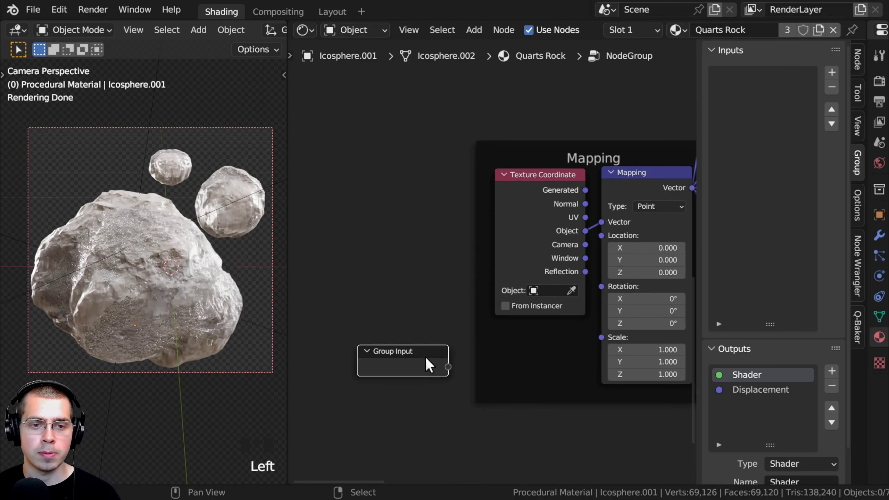
{"action": "left_click_drag", "start_coordinate": [426, 358], "coordinate": [421, 367]}
{"action": "middle_click_drag", "start_coordinate": [423, 375], "coordinate": [390, 317]}
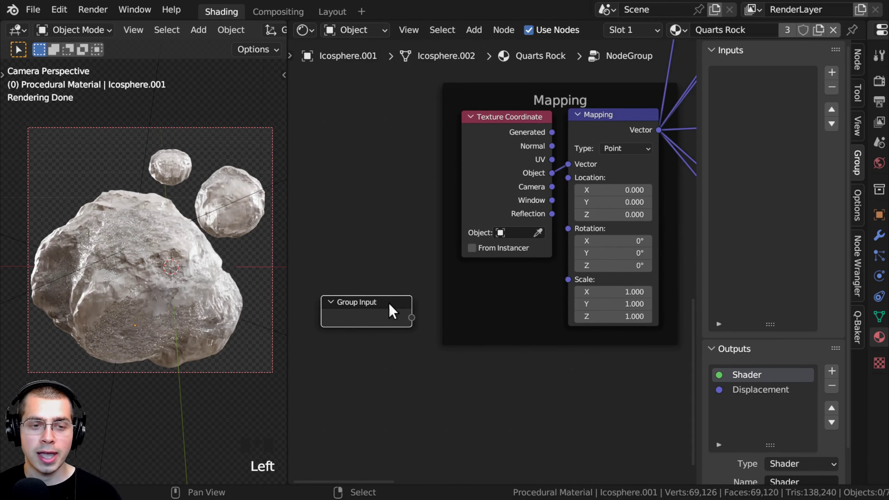
{"action": "middle_click_drag", "start_coordinate": [440, 301], "coordinate": [416, 315]}
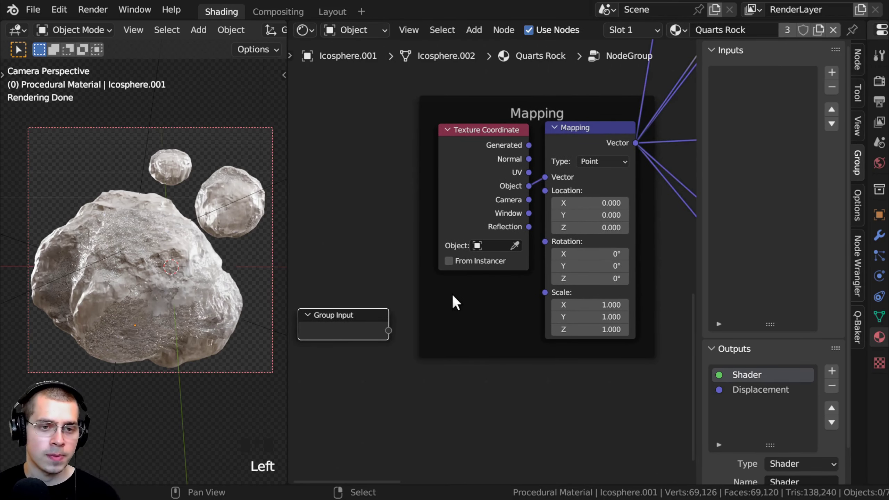
- Leave the node group and move its group node close to the Material Output node
{"action": "key", "text": "Tab"}
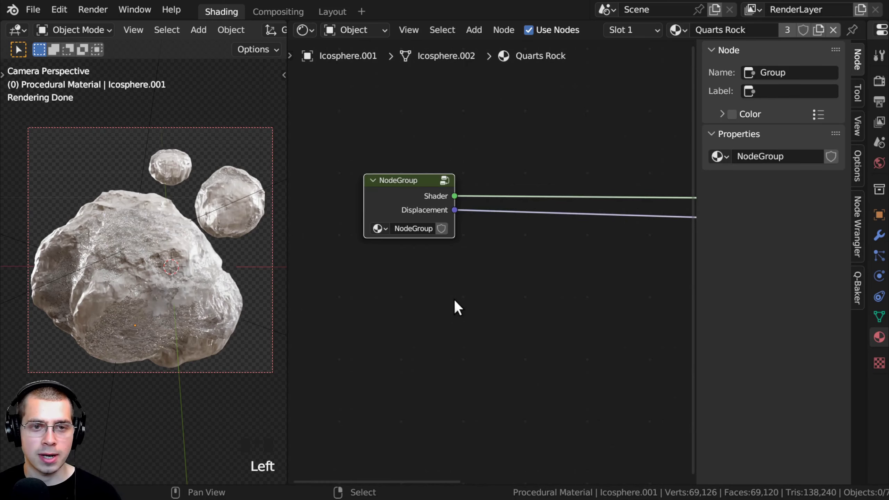
{"action": "scroll", "coordinate": [454, 298], "scroll_direction": "down", "scroll_amount": 7}
{"action": "middle_click_drag", "start_coordinate": [408, 274], "coordinate": [372, 280]}
{"action": "scroll", "coordinate": [380, 270], "scroll_direction": "up", "scroll_amount": 5}
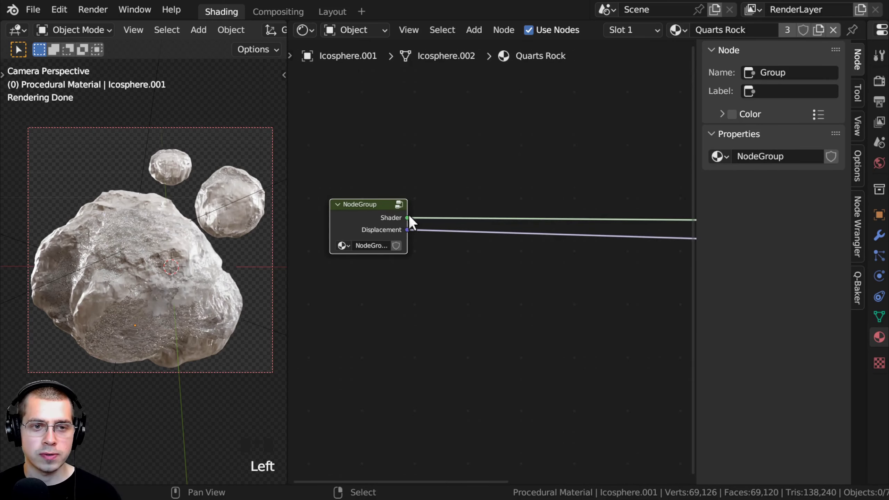
{"action": "scroll", "coordinate": [398, 233], "scroll_direction": "down", "scroll_amount": 10}
{"action": "middle_click_drag", "start_coordinate": [444, 290], "coordinate": [386, 292]}
{"action": "scroll", "coordinate": [369, 258], "scroll_direction": "up", "scroll_amount": 4}
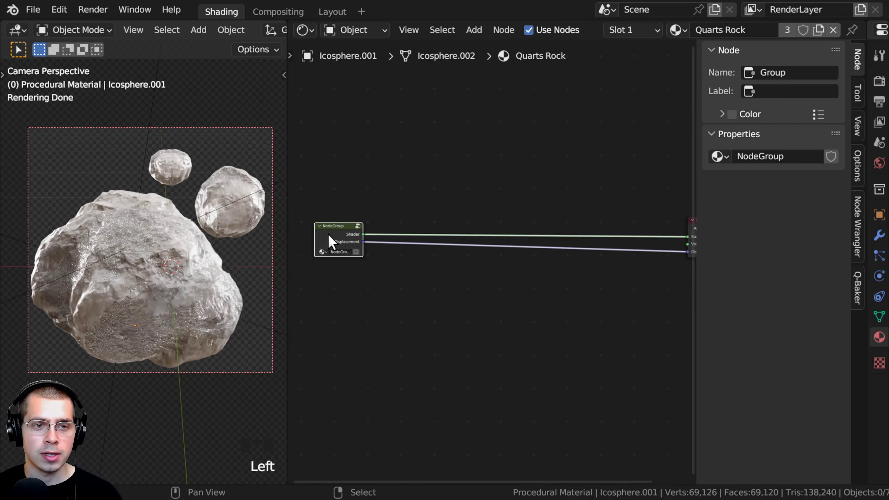
{"action": "left_click_drag", "start_coordinate": [327, 234], "coordinate": [641, 240]}
{"action": "scroll", "coordinate": [430, 283], "scroll_direction": "up", "scroll_amount": 3}
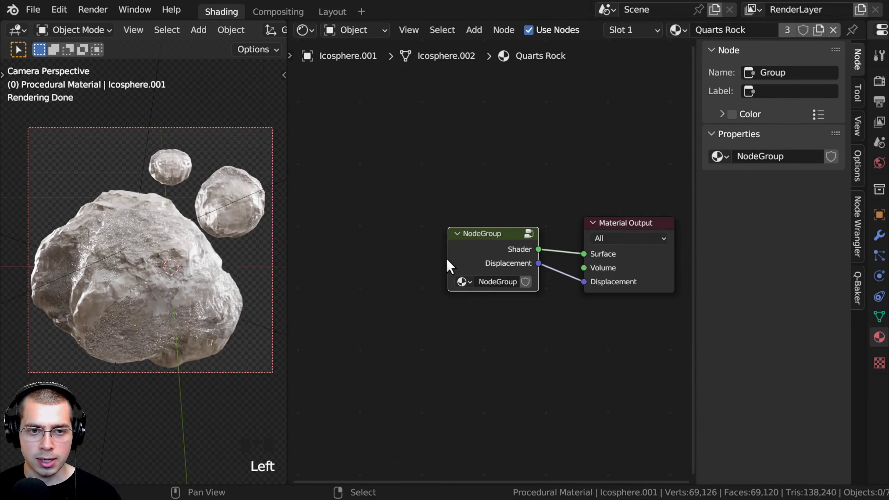
- Widen the group node and name the node group Quarts Rock, matching the material name
{"action": "left_click_drag", "start_coordinate": [447, 260], "coordinate": [503, 247]}
{"action": "scroll", "coordinate": [482, 248], "scroll_direction": "up", "scroll_amount": 1}
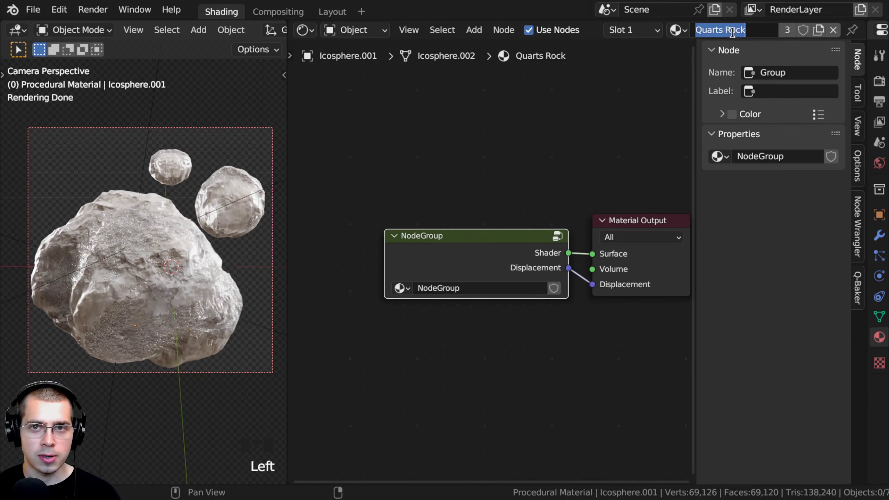
{"action": "left_click", "coordinate": [470, 300]}
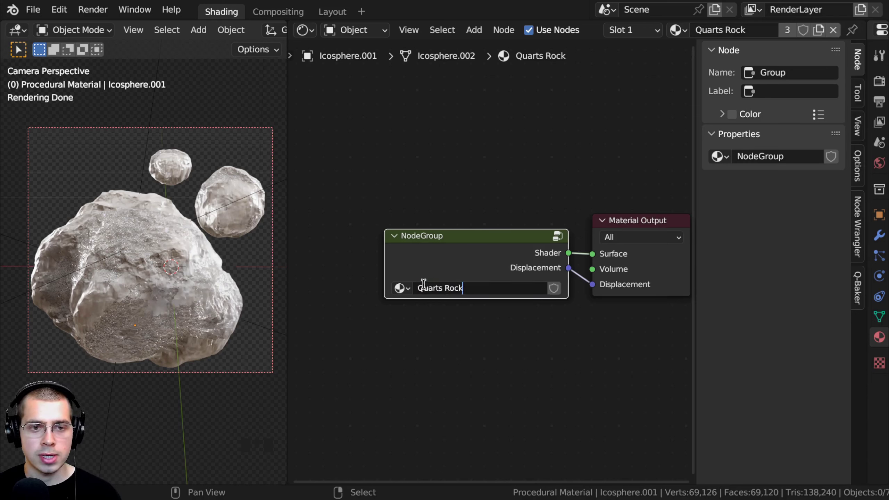
{"action": "left_click_drag", "start_coordinate": [460, 260], "coordinate": [471, 251]}
{"action": "left_click_drag", "start_coordinate": [396, 245], "coordinate": [378, 242]}
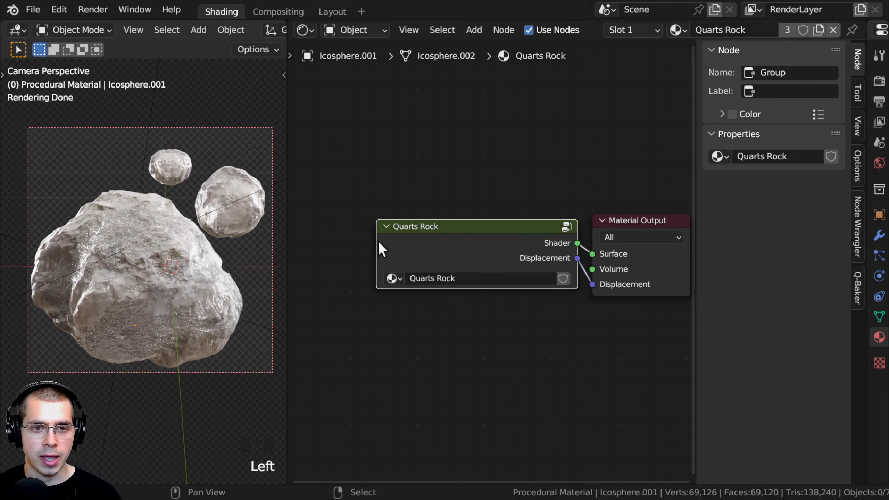
{"action": "left_click_drag", "start_coordinate": [451, 251], "coordinate": [432, 249]}
{"action": "middle_click_drag", "start_coordinate": [419, 239], "coordinate": [447, 247]}
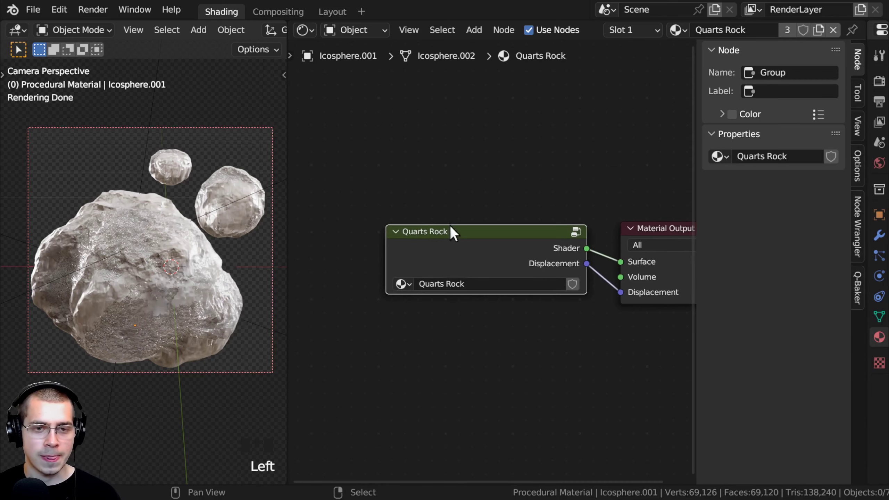
- Enter the Quarts Rock group and expose the Mapping node's Scale as a new socket on the Group Input node
{"action": "key", "text": "Tab"}
{"action": "middle_click_drag", "start_coordinate": [411, 288], "coordinate": [440, 309]}
{"action": "scroll", "coordinate": [381, 310], "scroll_direction": "up", "scroll_amount": 2}
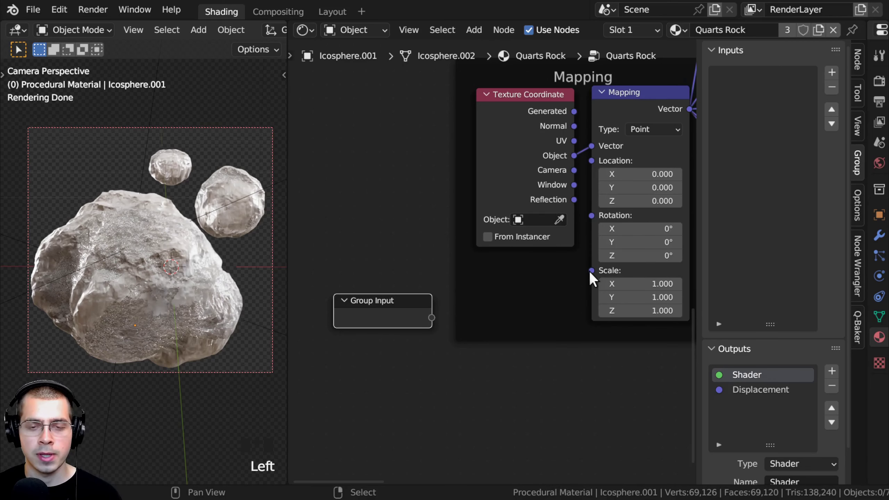
{"action": "middle_click_drag", "start_coordinate": [591, 278], "coordinate": [538, 287]}
{"action": "middle_click_drag", "start_coordinate": [580, 124], "coordinate": [523, 222]}
{"action": "left_click", "coordinate": [469, 231]}
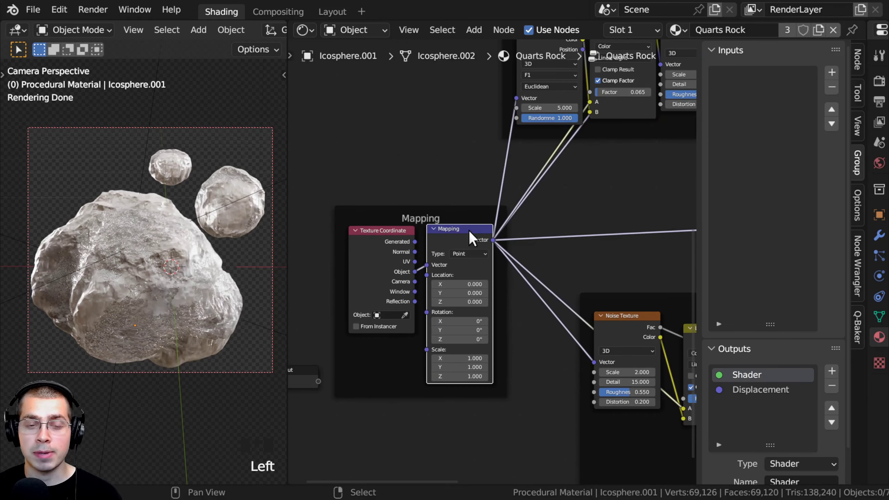
{"action": "scroll", "coordinate": [468, 320], "scroll_direction": "up", "scroll_amount": 4}
{"action": "middle_click_drag", "start_coordinate": [469, 320], "coordinate": [584, 236]}
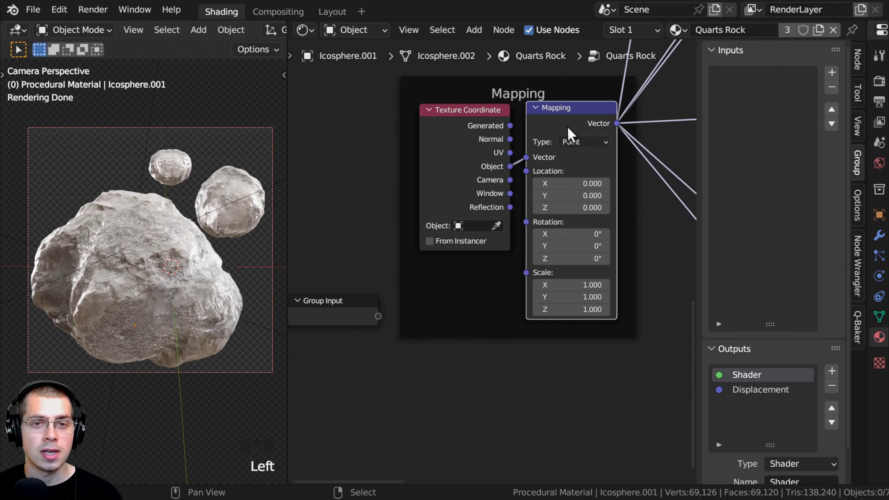
{"action": "middle_click_drag", "start_coordinate": [420, 306], "coordinate": [439, 303]}
{"action": "middle_click_drag", "start_coordinate": [540, 307], "coordinate": [566, 300]}
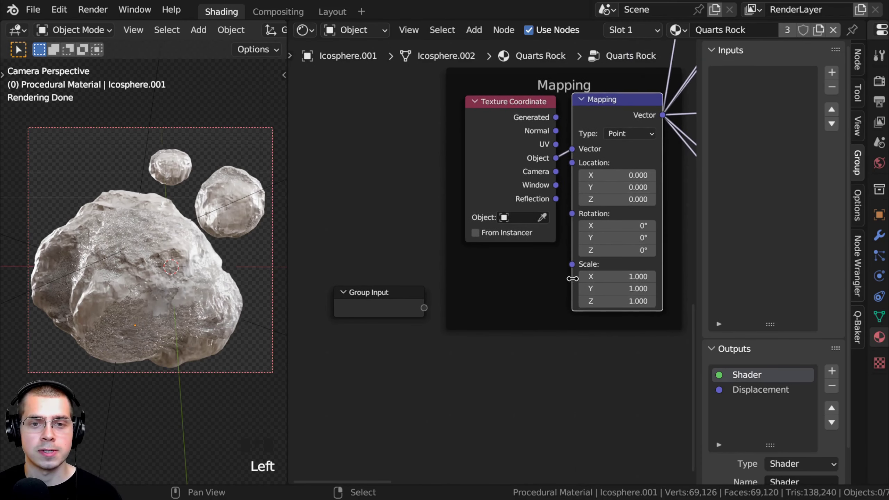
{"action": "left_click_drag", "start_coordinate": [572, 264], "coordinate": [536, 263]}
{"action": "left_click_drag", "start_coordinate": [422, 315], "coordinate": [424, 308]}
- Widen the group settings area and change the Scale input's type to Float
{"action": "left_click", "coordinate": [747, 75]}
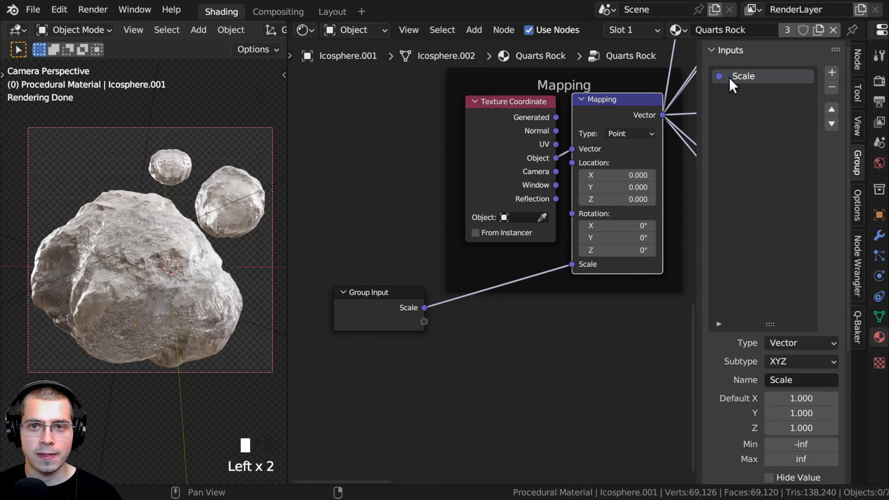
{"action": "left_click_drag", "start_coordinate": [696, 76], "coordinate": [667, 78]}
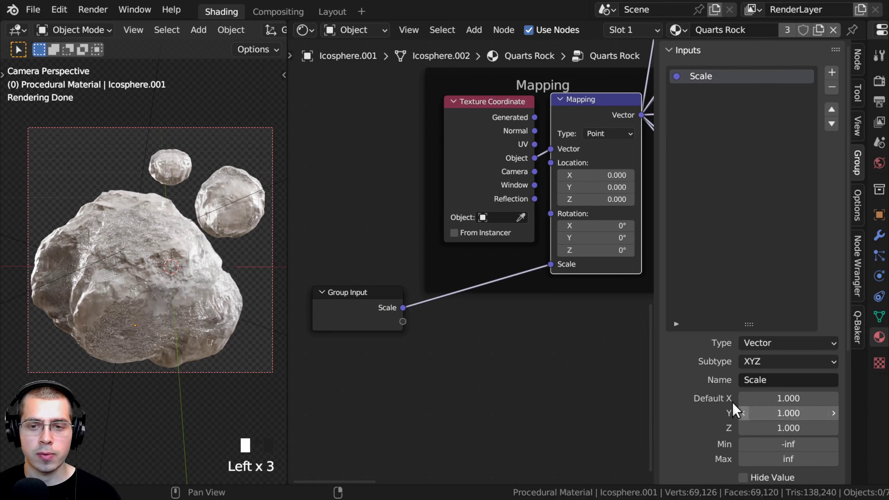
{"action": "left_click", "coordinate": [750, 342]}
{"action": "left_click", "coordinate": [749, 341]}
{"action": "left_click", "coordinate": [748, 342]}
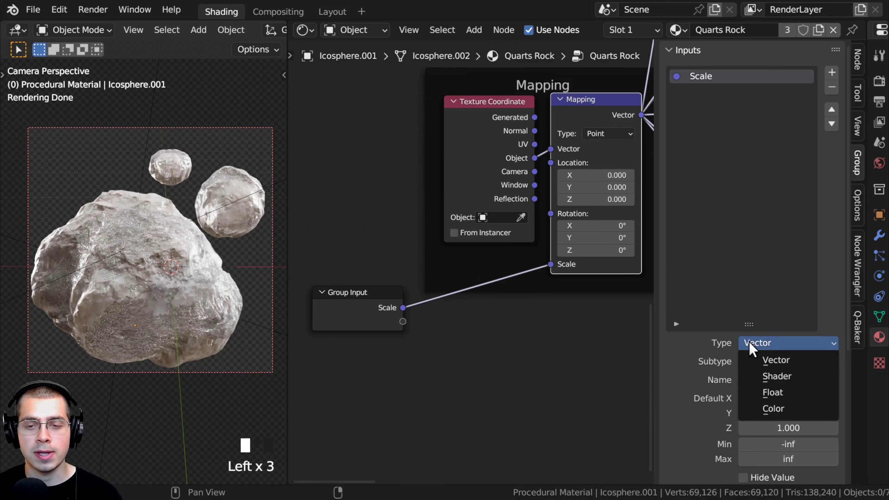
{"action": "left_click", "coordinate": [764, 388]}
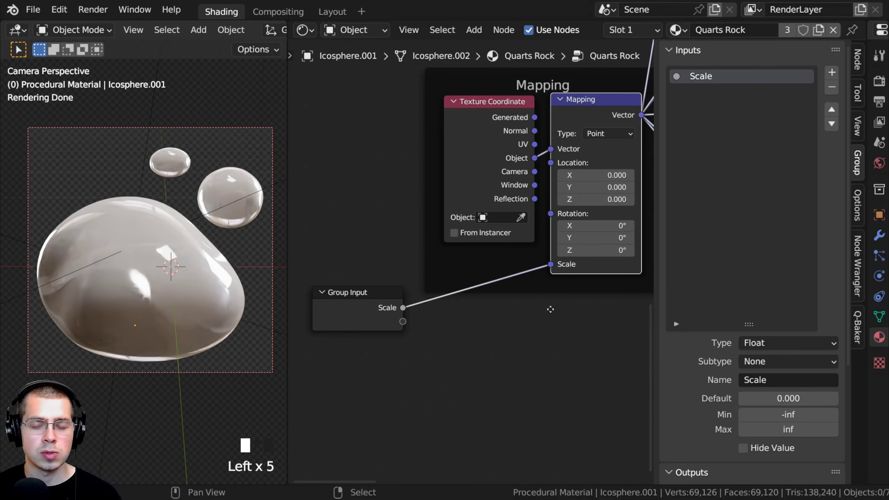
- Set the Scale input's default value to 1
{"action": "middle_click_drag", "start_coordinate": [550, 309], "coordinate": [543, 282]}
{"action": "scroll", "coordinate": [542, 283], "scroll_direction": "up", "scroll_amount": 1}
{"action": "scroll", "coordinate": [736, 389], "scroll_direction": "down", "scroll_amount": 3}
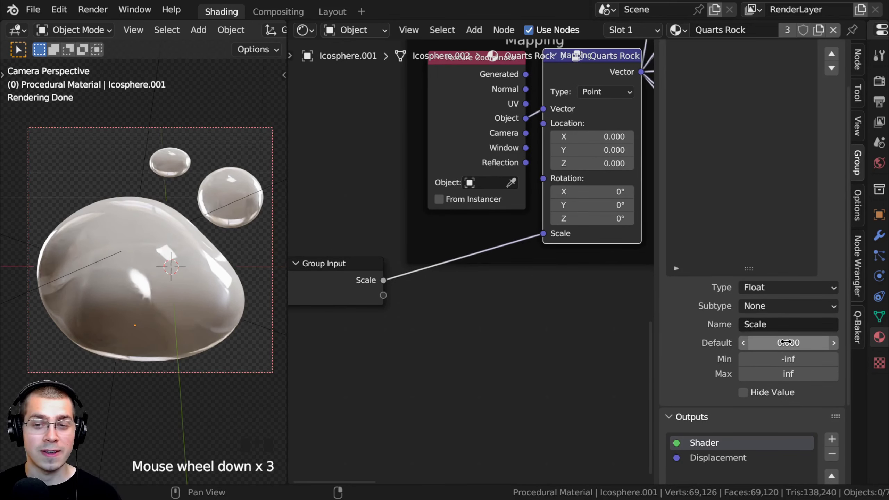
{"action": "left_click", "coordinate": [785, 342]}
{"action": "type", "text": "1"}
{"action": "left_click", "coordinate": [522, 267]}
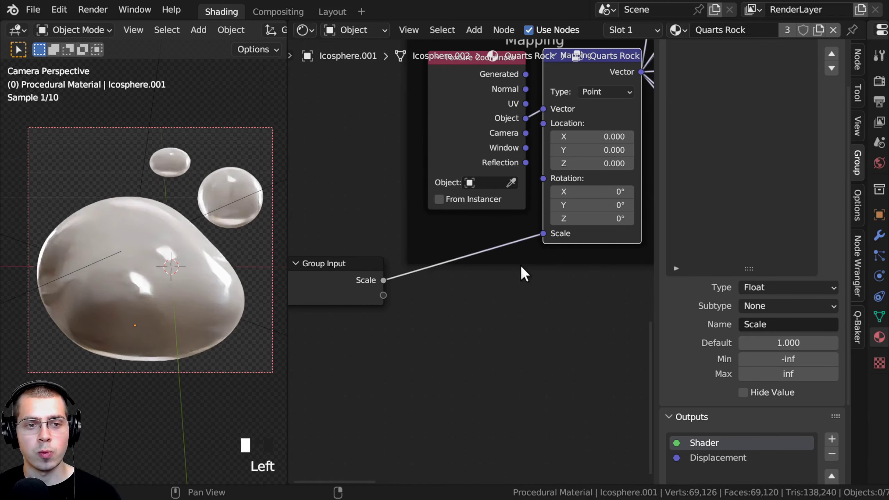
- Leave the group and set the Scale value on the Quarts Rock group node to 1
{"action": "key", "text": "Tab"}
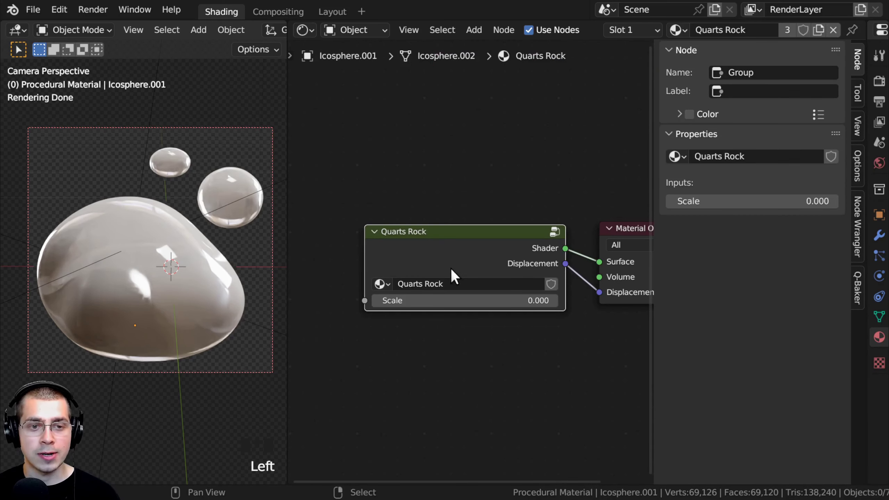
{"action": "left_click", "coordinate": [423, 300]}
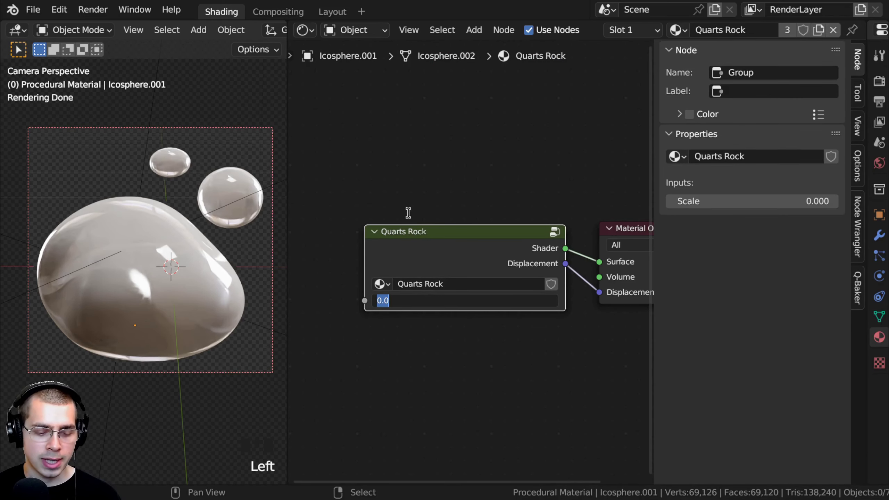
{"action": "type", "text": "1"}
{"action": "key", "text": "Return"}
{"action": "mouse_move", "coordinate": [452, 300]}
{"action": "left_mouse_down"}
{"action": "mouse_move", "coordinate": [418, 301]}
{"action": "mouse_move", "coordinate": [453, 301]}
{"action": "left_mouse_up"}
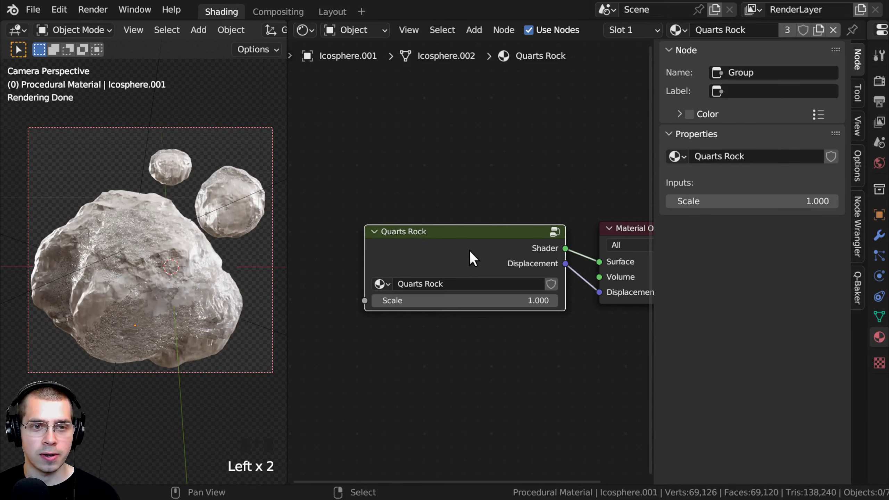
- Enter the group and move the Group Input node into the Color frame, above the Linear Light node
{"action": "key", "text": "Tab"}
{"action": "scroll", "coordinate": [498, 331], "scroll_direction": "up", "scroll_amount": 1}
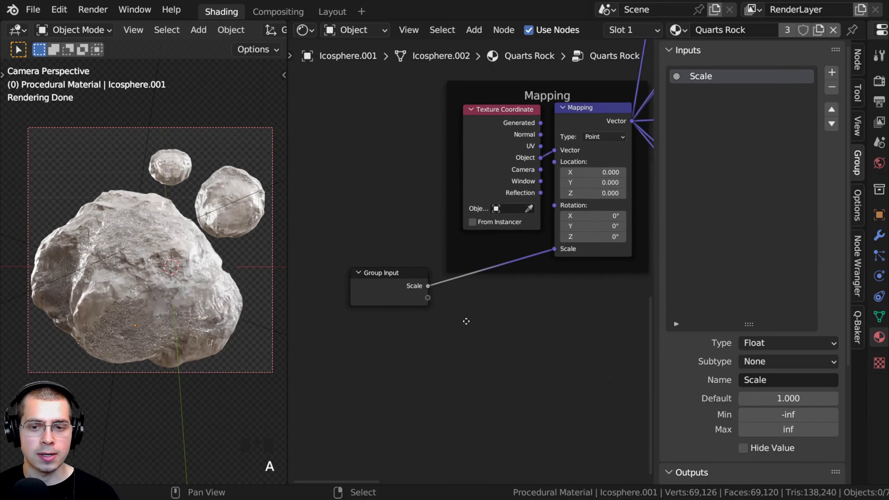
{"action": "left_click", "coordinate": [370, 279]}
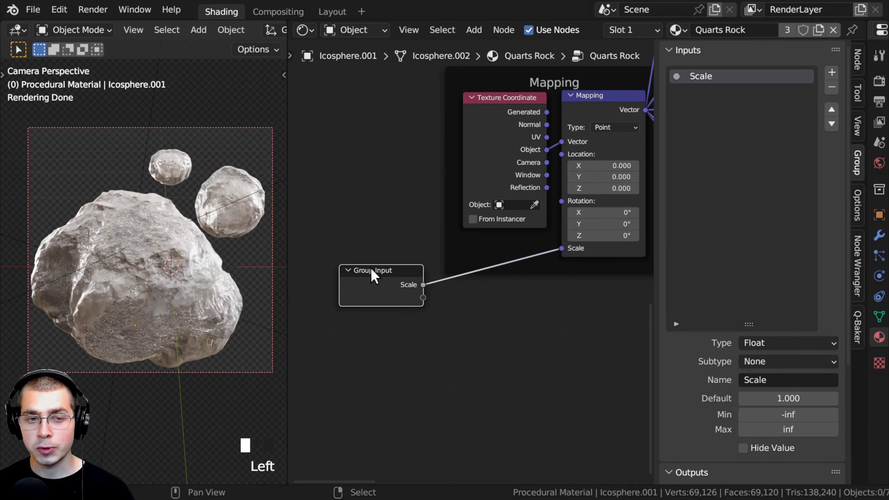
{"action": "scroll", "coordinate": [374, 283], "scroll_direction": "down", "scroll_amount": 9}
{"action": "middle_click_drag", "start_coordinate": [391, 341], "coordinate": [288, 403]}
{"action": "right_click_drag", "start_coordinate": [327, 331], "coordinate": [511, 105]}
{"action": "middle_click_drag", "start_coordinate": [548, 105], "coordinate": [375, 171]}
{"action": "scroll", "coordinate": [374, 210], "scroll_direction": "up", "scroll_amount": 4}
{"action": "key", "text": "g"}
{"action": "left_click", "coordinate": [389, 202]}
{"action": "middle_click_drag", "start_coordinate": [440, 222], "coordinate": [514, 273]}
{"action": "scroll", "coordinate": [514, 273], "scroll_direction": "up", "scroll_amount": 2}
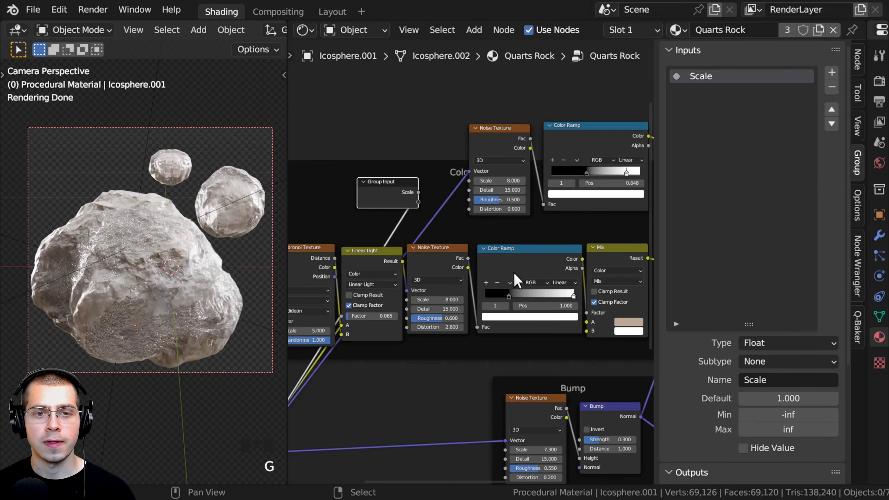
- Expose colors A and B of the Color frame's Mix node as new sockets on the Group Input node
{"action": "middle_click_drag", "start_coordinate": [575, 260], "coordinate": [530, 224]}
{"action": "middle_click_drag", "start_coordinate": [544, 304], "coordinate": [543, 289]}
{"action": "scroll", "coordinate": [544, 288], "scroll_direction": "up", "scroll_amount": 2}
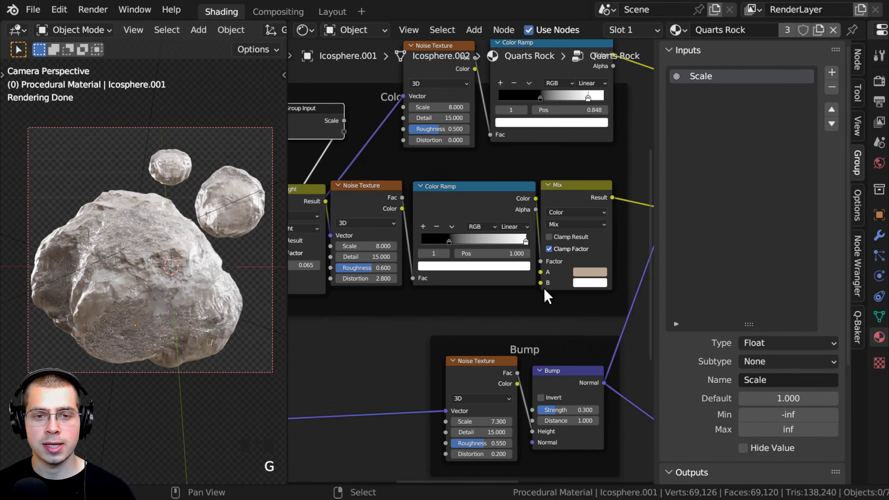
{"action": "left_click_drag", "start_coordinate": [540, 272], "coordinate": [344, 132]}
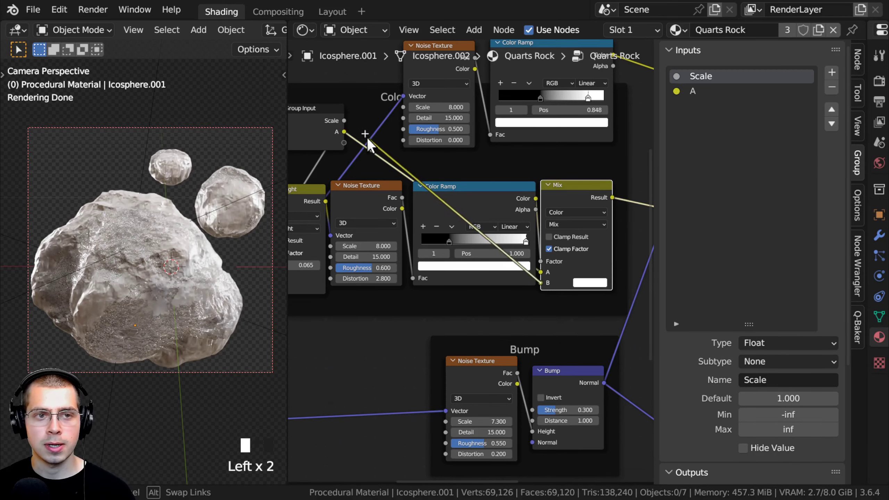
{"action": "left_click_drag", "start_coordinate": [344, 143], "coordinate": [344, 143]}
{"action": "middle_click_drag", "start_coordinate": [345, 147], "coordinate": [434, 201]}
{"action": "scroll", "coordinate": [428, 196], "scroll_direction": "up", "scroll_amount": 2}
- Rename group input A to Color 1 and group input B to Color 2
{"action": "left_click", "coordinate": [697, 88]}
{"action": "double_click", "coordinate": [697, 90]}
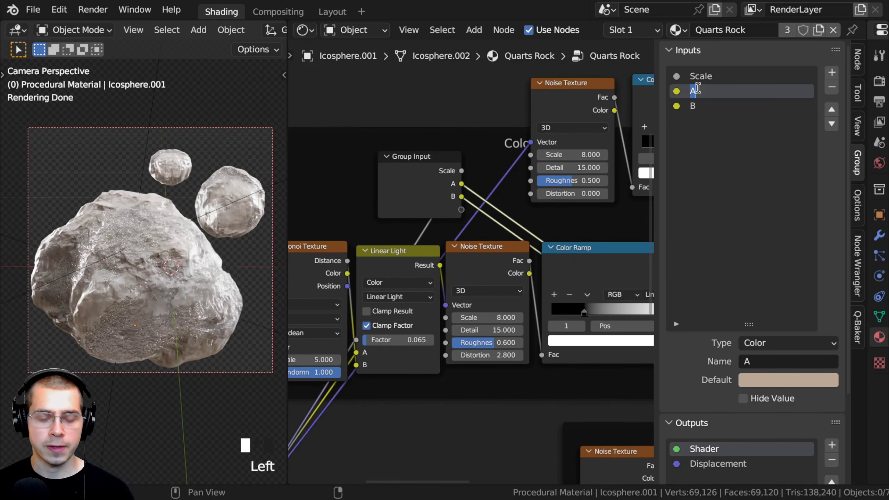
{"action": "type", "text": "Color 1"}
{"action": "key", "text": "Return"}
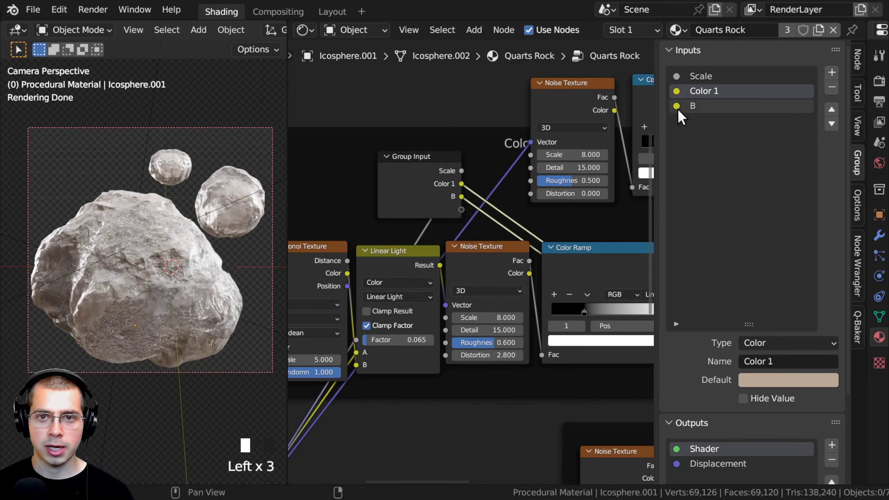
{"action": "double_click", "coordinate": [694, 106]}
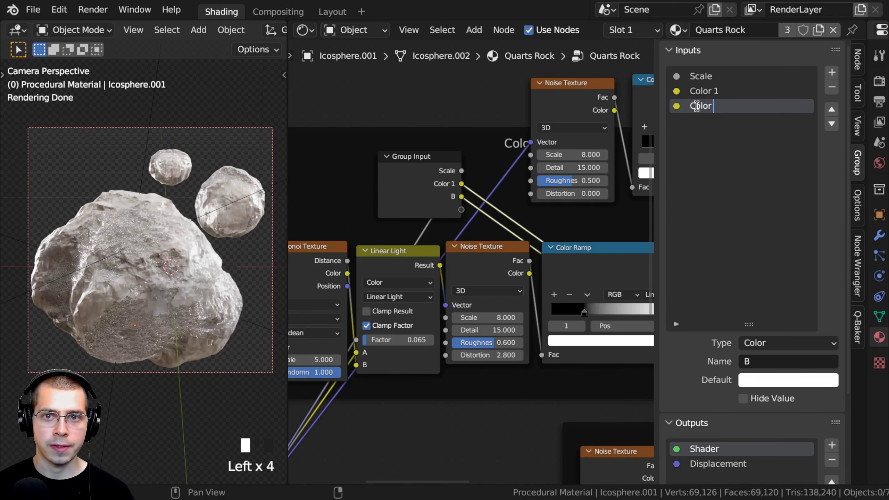
{"action": "type", "text": "Color 2"}
{"action": "key", "text": "Return"}
- Move the Group Input node up and left of the Color nodes and detach it from the Color frame
{"action": "scroll", "coordinate": [224, 224], "scroll_direction": "down", "scroll_amount": 3}
{"action": "scroll", "coordinate": [442, 219], "scroll_direction": "down", "scroll_amount": 4}
{"action": "middle_click_drag", "start_coordinate": [442, 218], "coordinate": [500, 220]}
{"action": "right_click", "coordinate": [500, 220]}
{"action": "key", "text": "g"}
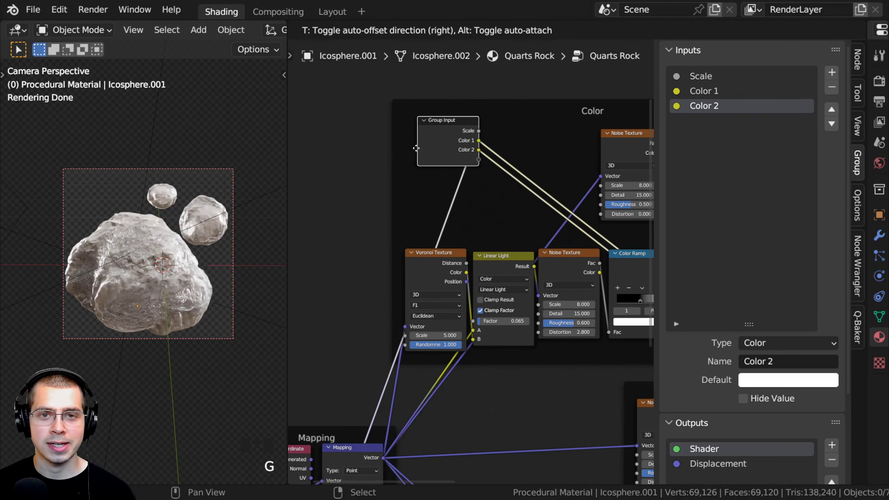
{"action": "left_click_drag", "start_coordinate": [441, 200], "coordinate": [368, 114]}
{"action": "key", "text": "alt+p"}
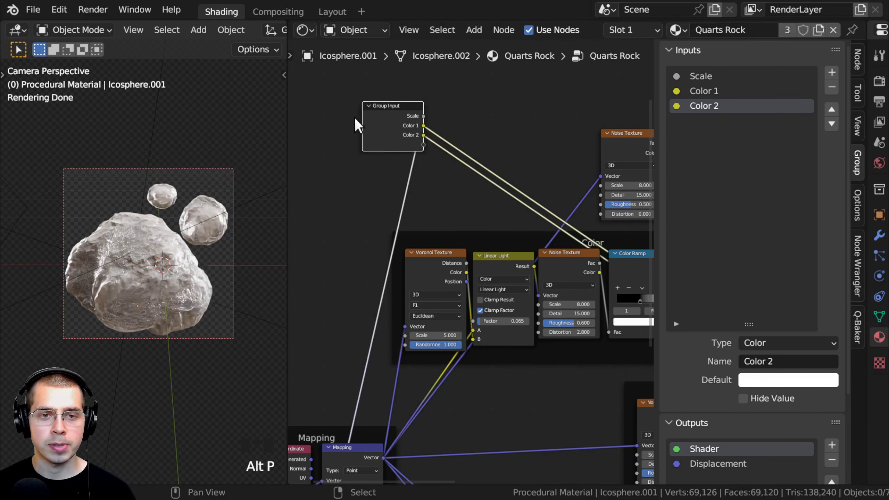
- Move the Group Input node down below the lower-left corner of the Displacement frame
{"action": "scroll", "coordinate": [391, 158], "scroll_direction": "down", "scroll_amount": 4}
{"action": "middle_click_drag", "start_coordinate": [391, 158], "coordinate": [376, 100]}
{"action": "scroll", "coordinate": [445, 134], "scroll_direction": "down", "scroll_amount": 4}
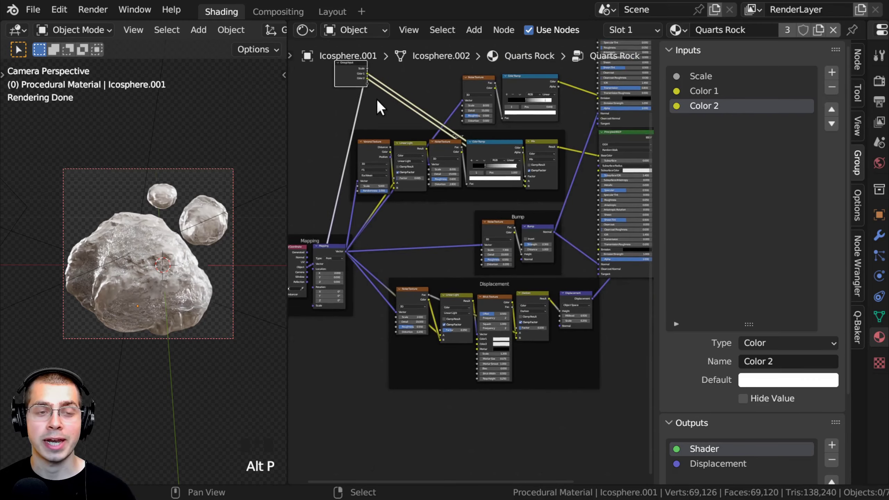
{"action": "key", "text": "g"}
{"action": "left_click", "coordinate": [354, 455]}
{"action": "scroll", "coordinate": [351, 325], "scroll_direction": "up", "scroll_amount": 4}
{"action": "middle_click_drag", "start_coordinate": [356, 432], "coordinate": [349, 316]}
{"action": "key", "text": "g"}
{"action": "left_click", "coordinate": [403, 370]}
{"action": "key", "text": "g"}
{"action": "left_click", "coordinate": [410, 321]}
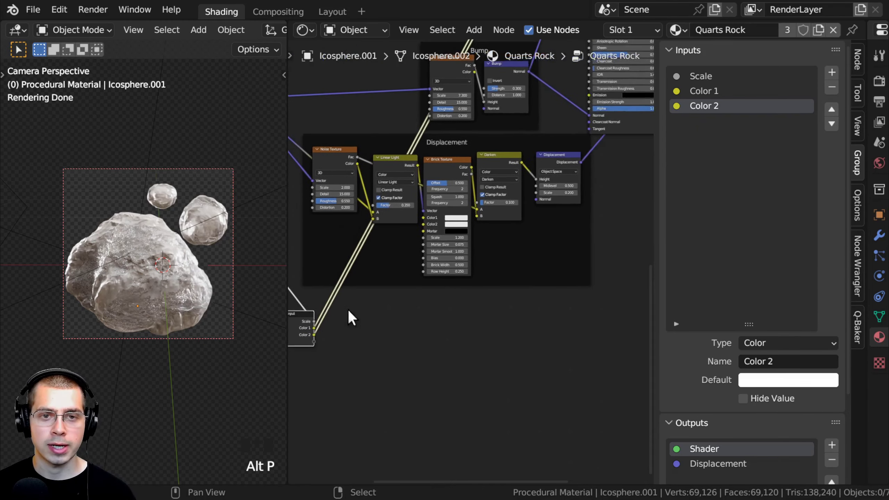
- Try a Factor of about 0.379 on the Darken node in the Displacement frame
{"action": "scroll", "coordinate": [442, 235], "scroll_direction": "up", "scroll_amount": 3}
{"action": "middle_click_drag", "start_coordinate": [441, 235], "coordinate": [448, 298]}
{"action": "scroll", "coordinate": [448, 299], "scroll_direction": "up", "scroll_amount": 1}
{"action": "left_click", "coordinate": [516, 250]}
{"action": "scroll", "coordinate": [513, 261], "scroll_direction": "up", "scroll_amount": 2}
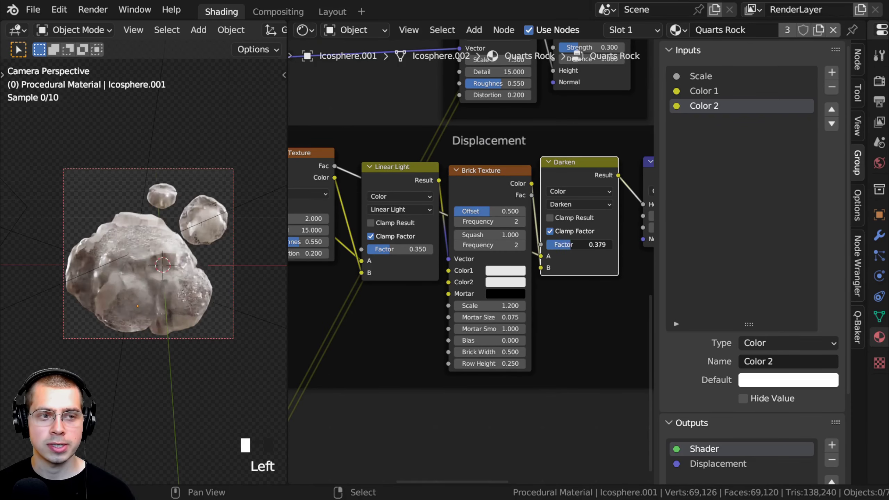
{"action": "scroll", "coordinate": [157, 242], "scroll_direction": "up", "scroll_amount": 3}
{"action": "mouse_move", "coordinate": [582, 245]}
{"action": "left_mouse_down"}
{"action": "mouse_move", "coordinate": [613, 245]}
{"action": "mouse_move", "coordinate": [583, 245]}
{"action": "left_mouse_up"}
- Expose the Darken node's Factor in the Displacement frame as a group input named Cracks Depth
{"action": "scroll", "coordinate": [536, 266], "scroll_direction": "down", "scroll_amount": 3}
{"action": "middle_click_drag", "start_coordinate": [535, 266], "coordinate": [581, 211]}
{"action": "left_click_drag", "start_coordinate": [584, 194], "coordinate": [550, 194]}
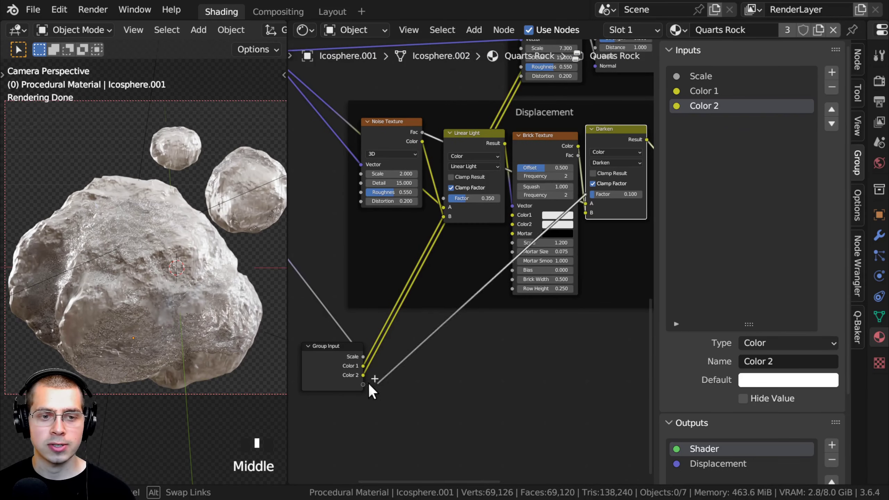
{"action": "left_click_drag", "start_coordinate": [369, 385], "coordinate": [369, 384]}
{"action": "double_click", "coordinate": [707, 121]}
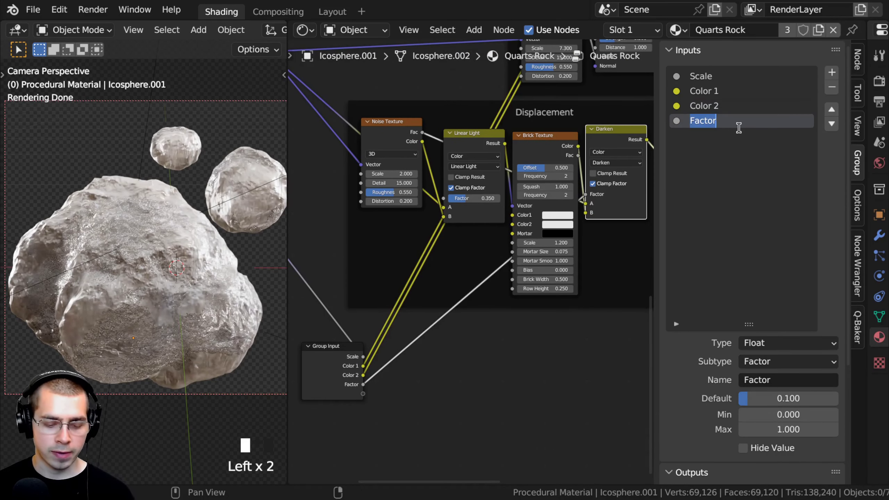
{"action": "type", "text": "Cracks Depth"}
{"action": "key", "text": "Return"}
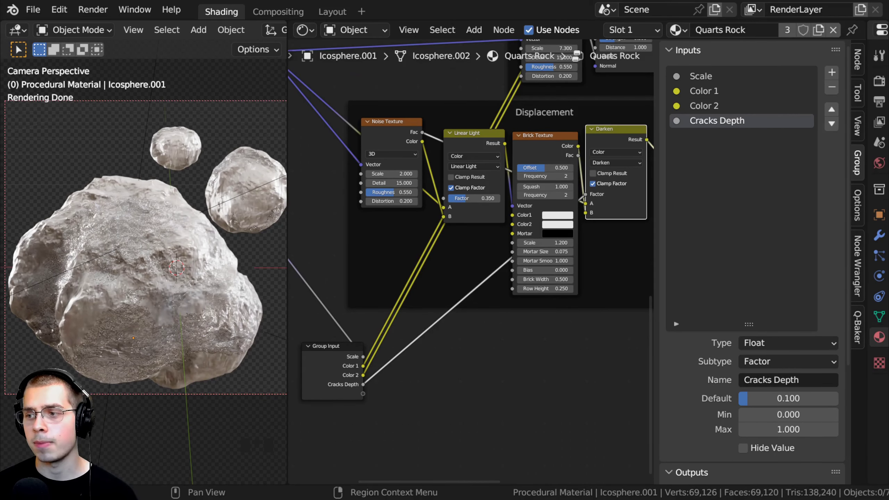
- Move the Group Input node beneath the Mapping frame, beside the Displacement frame
{"action": "middle_click_drag", "start_coordinate": [390, 357], "coordinate": [533, 372]}
{"action": "right_click_drag", "start_coordinate": [486, 368], "coordinate": [370, 224]}
{"action": "middle_click_drag", "start_coordinate": [367, 261], "coordinate": [373, 323]}
{"action": "scroll", "coordinate": [477, 263], "scroll_direction": "up", "scroll_amount": 2}
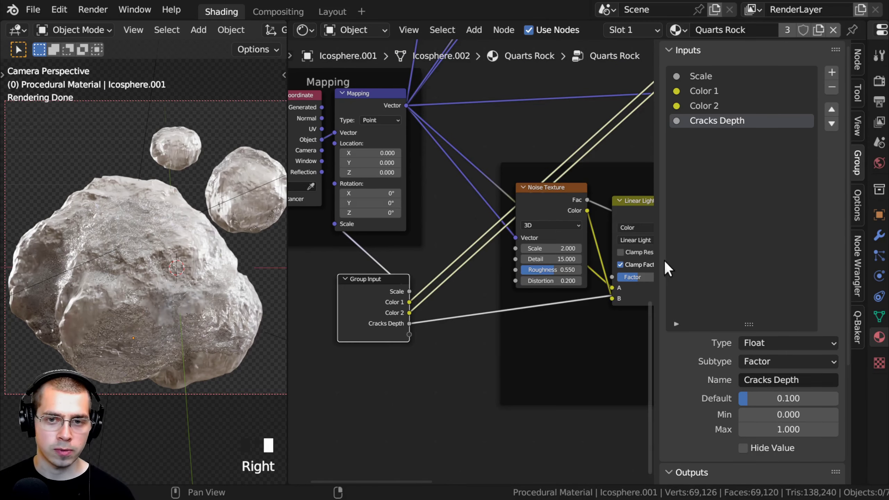
- Expose the Scale, Detail, Roughness and Distortion of the Displacement frame's Noise Texture as new group inputs
{"action": "left_click_drag", "start_coordinate": [655, 246], "coordinate": [710, 246]}
{"action": "left_click", "coordinate": [567, 188]}
{"action": "scroll", "coordinate": [569, 203], "scroll_direction": "up", "scroll_amount": 1}
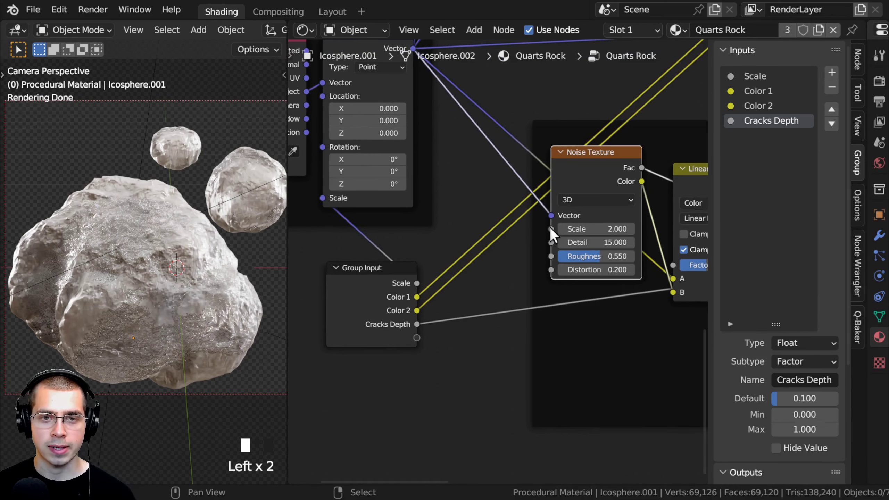
{"action": "left_click_drag", "start_coordinate": [550, 229], "coordinate": [416, 379]}
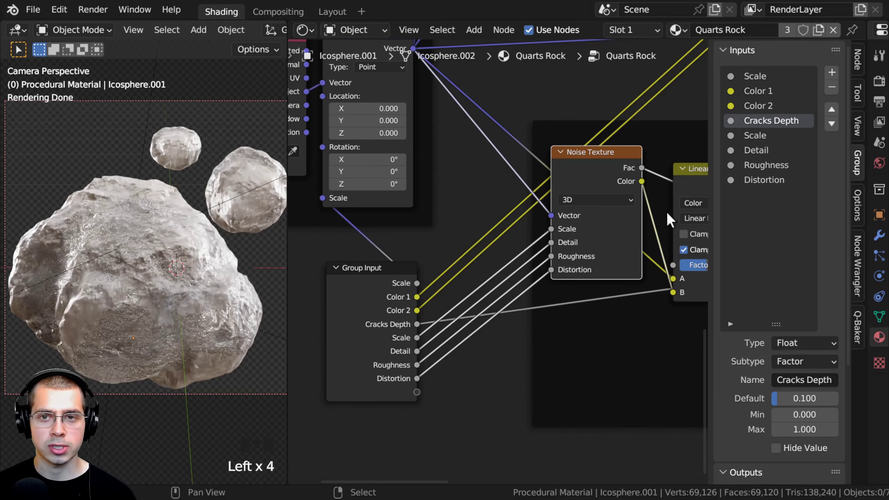
- Rename the four new noise inputs to Noise Scale, Noise Detail, Noise Roughness and Noise Distortion
{"action": "left_click_drag", "start_coordinate": [709, 136], "coordinate": [691, 135]}
{"action": "left_click", "coordinate": [723, 135]}
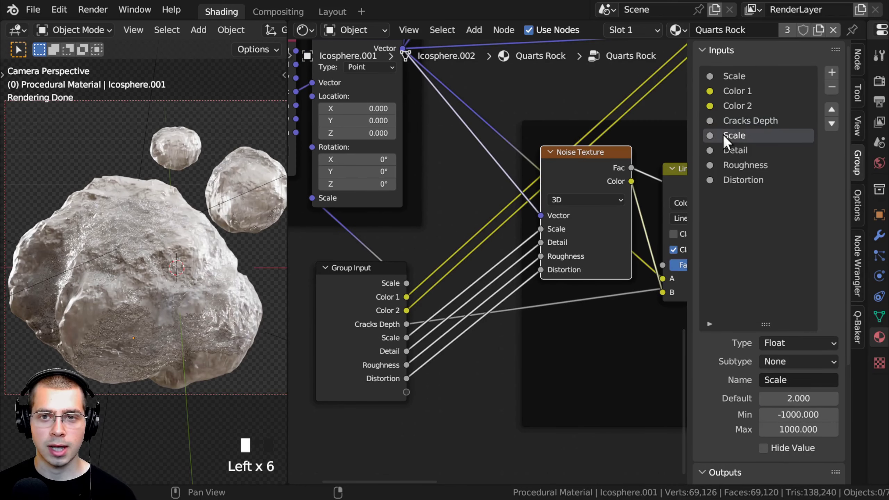
{"action": "double_click", "coordinate": [723, 135]}
{"action": "type", "text": "Noise"}
{"action": "key", "text": "Return"}
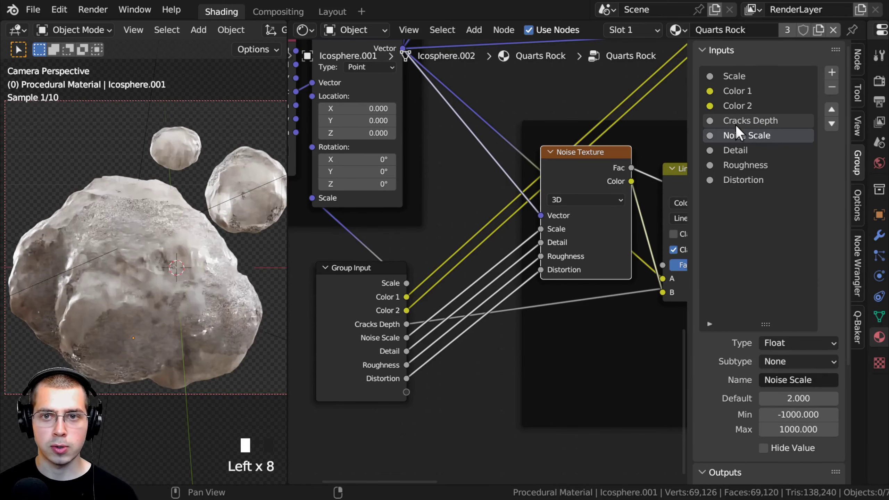
{"action": "double_click", "coordinate": [724, 150]}
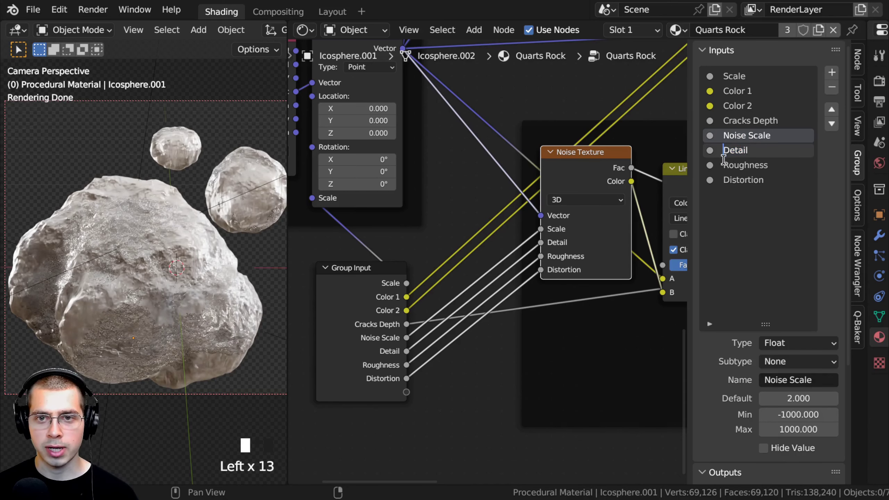
{"action": "double_click", "coordinate": [721, 179]}
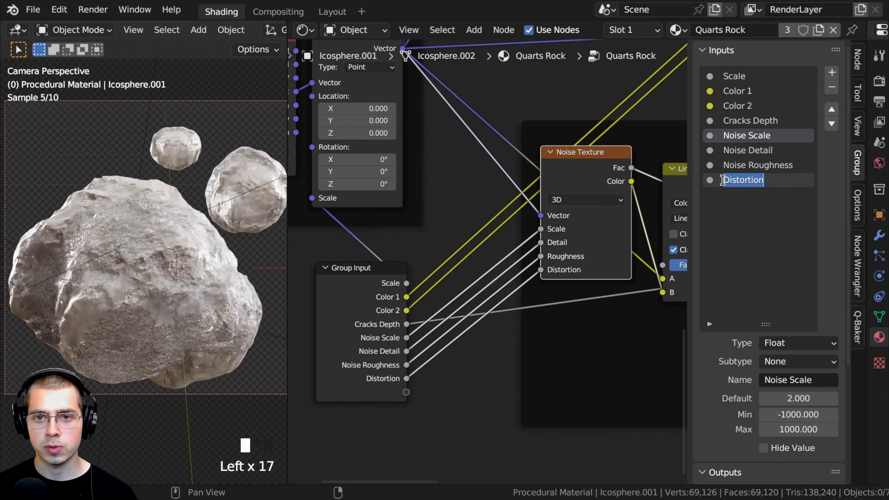
{"action": "left_click", "coordinate": [345, 304]}
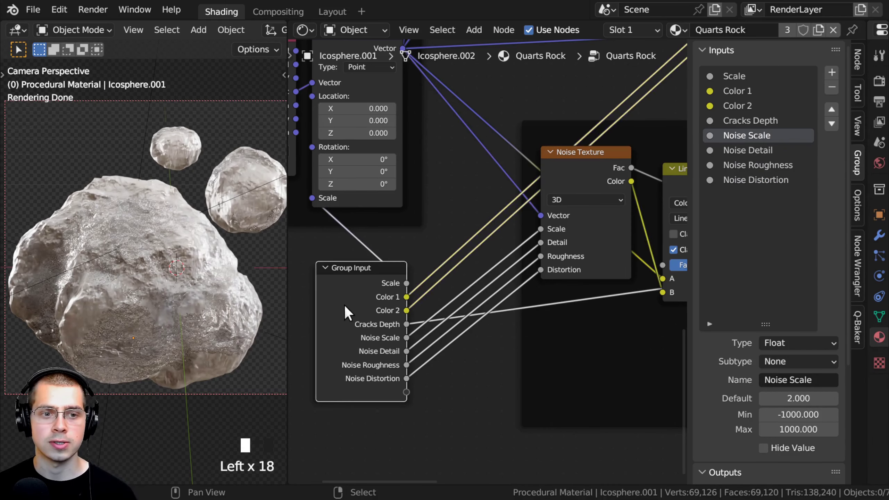
- Exit the node group and review the exposed inputs on the Quarts Rock group node
{"action": "middle_click_drag", "start_coordinate": [362, 307], "coordinate": [407, 200]}
{"action": "key", "text": "Tab"}
{"action": "scroll", "coordinate": [436, 248], "scroll_direction": "up", "scroll_amount": 4}
{"action": "left_click", "coordinate": [429, 256]}
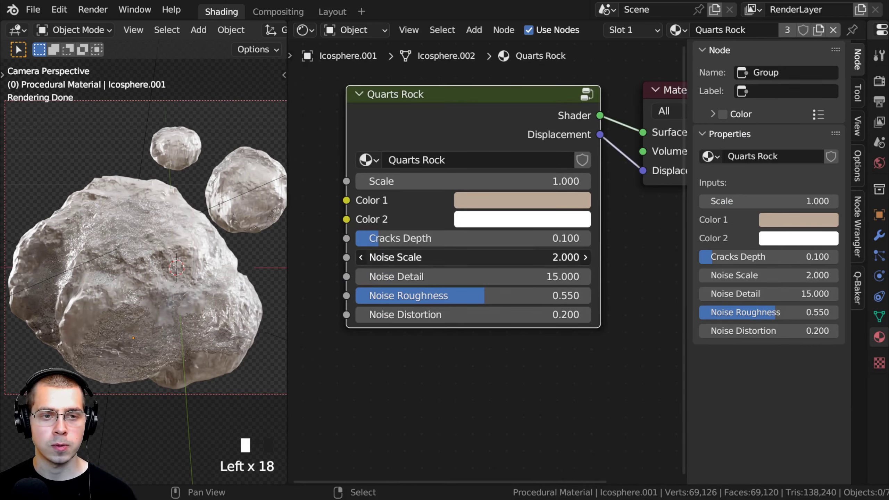
{"action": "left_click", "coordinate": [430, 276]}
{"action": "left_click_drag", "start_coordinate": [429, 286], "coordinate": [353, 295]}
{"action": "right_click", "coordinate": [452, 292]}
{"action": "right_click", "coordinate": [354, 295]}
{"action": "left_click", "coordinate": [449, 120]}
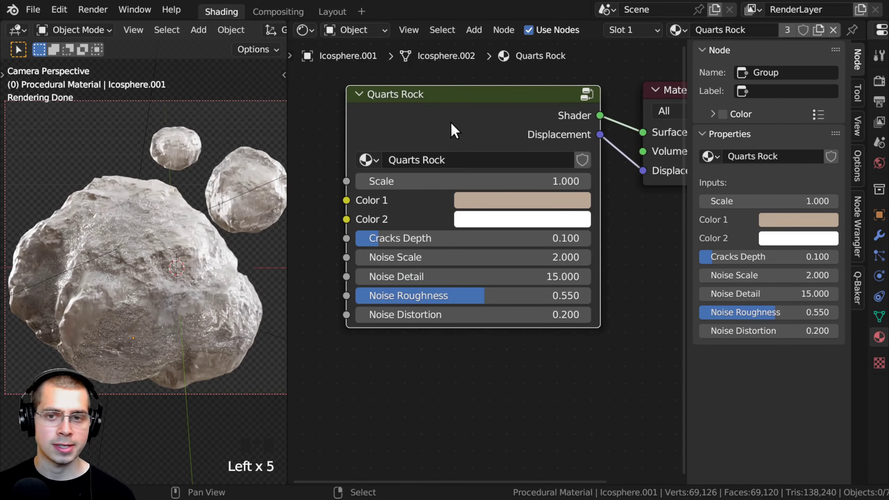
- Reopen the Quarts Rock group and move the Group Input node to the space beside the Bump frame
{"action": "key", "text": "Tab"}
{"action": "scroll", "coordinate": [395, 373], "scroll_direction": "down", "scroll_amount": 6}
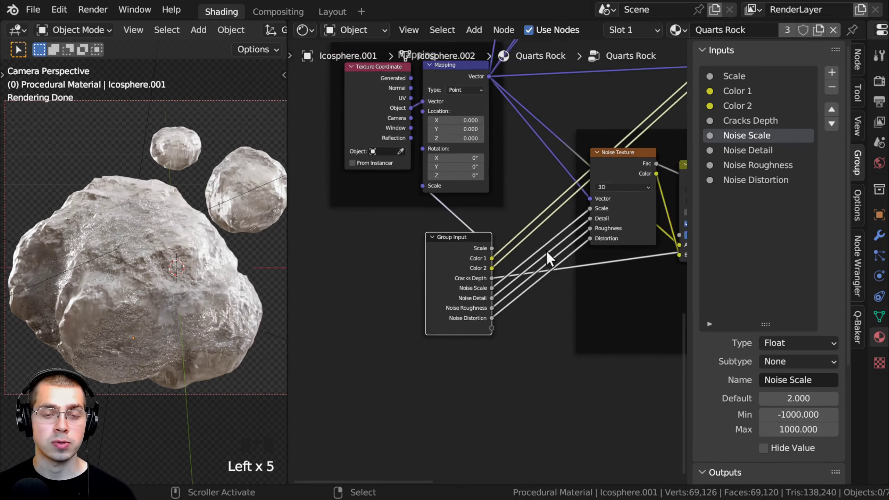
{"action": "scroll", "coordinate": [395, 366], "scroll_direction": "down", "scroll_amount": 3}
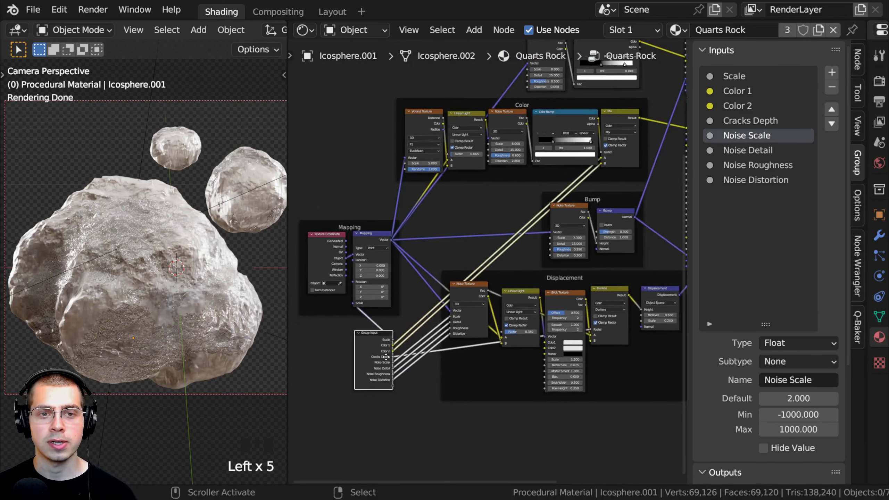
{"action": "middle_click_drag", "start_coordinate": [361, 376], "coordinate": [353, 381]}
{"action": "left_click_drag", "start_coordinate": [353, 381], "coordinate": [474, 243]}
- Expose the upper Principled BSDF's Roughness as a new group input
{"action": "middle_click_drag", "start_coordinate": [474, 242], "coordinate": [425, 283]}
{"action": "scroll", "coordinate": [594, 109], "scroll_direction": "up", "scroll_amount": 4}
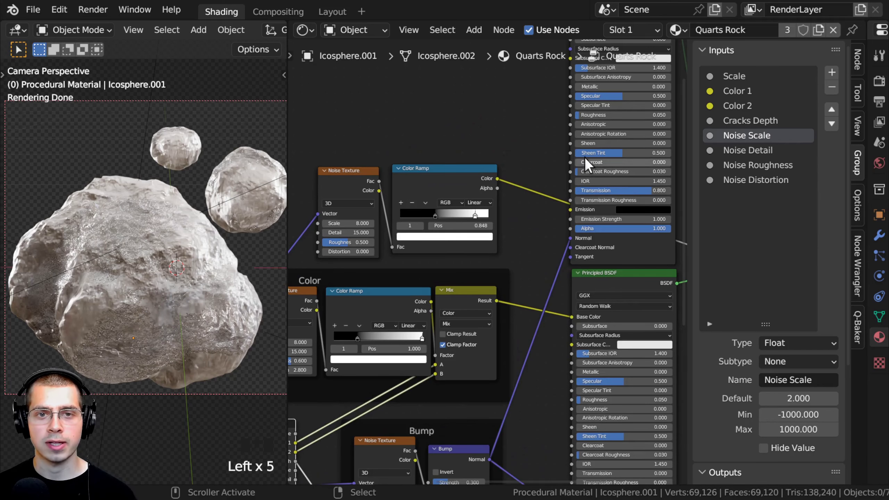
{"action": "middle_click_drag", "start_coordinate": [568, 295], "coordinate": [551, 366]}
{"action": "middle_click_drag", "start_coordinate": [559, 245], "coordinate": [612, 91]}
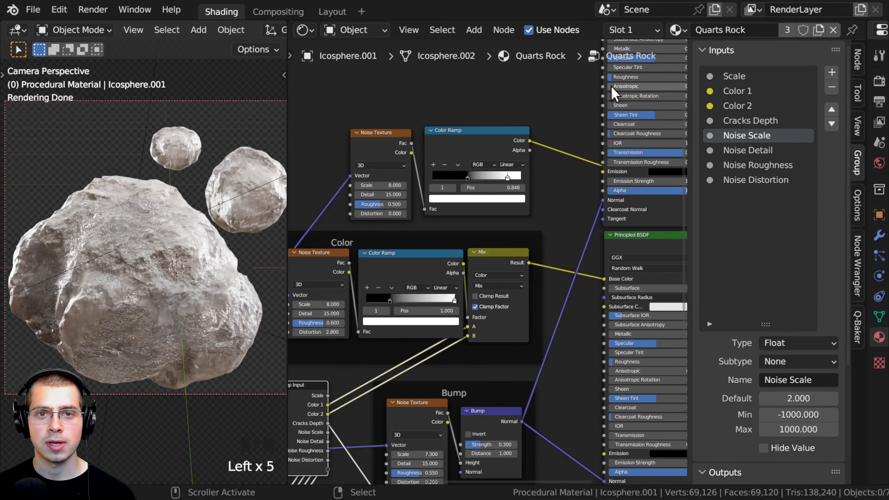
{"action": "middle_click_drag", "start_coordinate": [334, 453], "coordinate": [333, 391]}
{"action": "left_click_drag", "start_coordinate": [330, 391], "coordinate": [329, 391]}
- Connect the lower Principled BSDF's Roughness to the same Roughness output on the Group Input node
{"action": "middle_click_drag", "start_coordinate": [606, 295], "coordinate": [525, 252]}
{"action": "scroll", "coordinate": [540, 276], "scroll_direction": "up", "scroll_amount": 4}
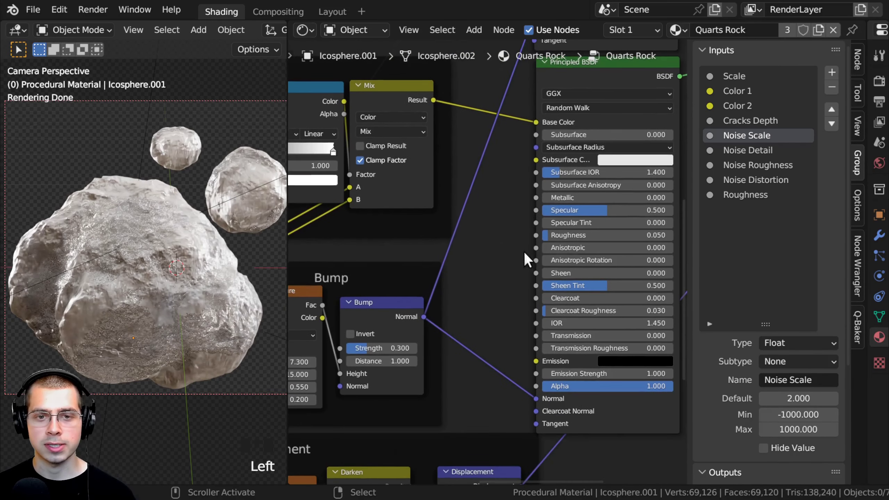
{"action": "left_click_drag", "start_coordinate": [537, 235], "coordinate": [359, 331]}
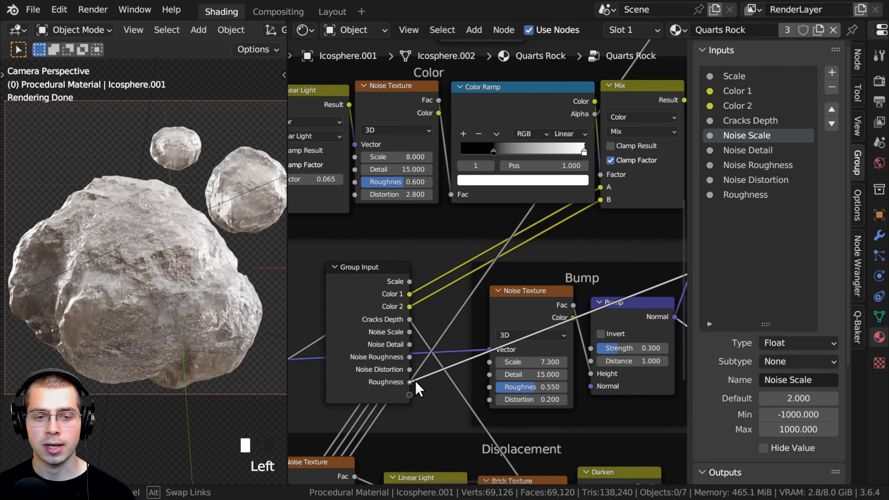
{"action": "left_click_drag", "start_coordinate": [416, 388], "coordinate": [394, 389]}
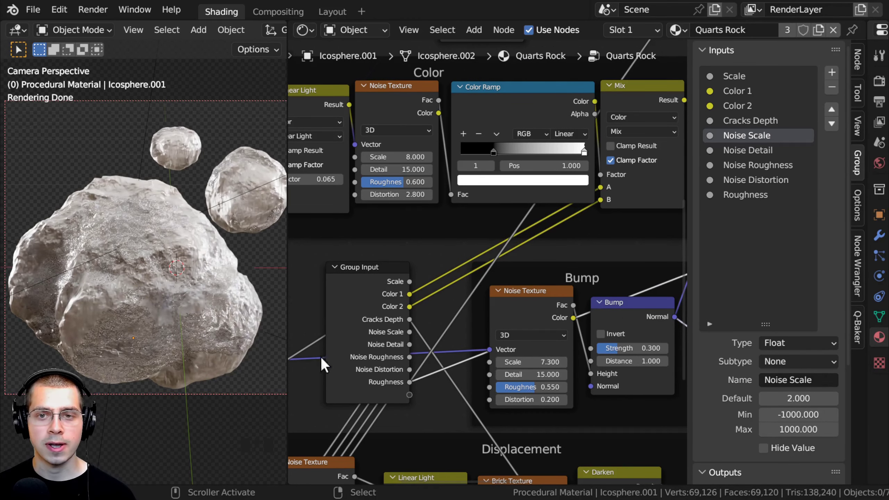
- Expose the Bump node's Strength as a group input and name it Bump Strength
{"action": "middle_click_drag", "start_coordinate": [387, 383], "coordinate": [422, 348]}
{"action": "scroll", "coordinate": [391, 377], "scroll_direction": "up", "scroll_amount": 5}
{"action": "left_click", "coordinate": [391, 376]}
{"action": "scroll", "coordinate": [422, 349], "scroll_direction": "down", "scroll_amount": 1}
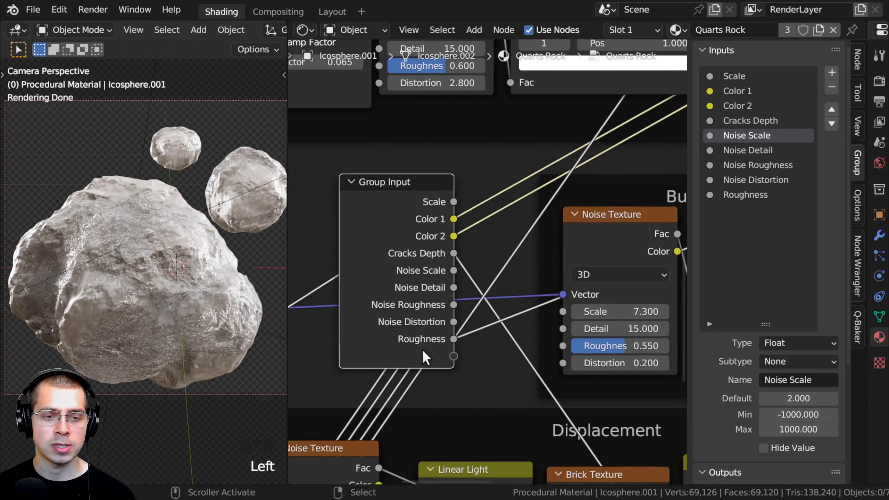
{"action": "scroll", "coordinate": [487, 263], "scroll_direction": "down", "scroll_amount": 1}
{"action": "scroll", "coordinate": [609, 190], "scroll_direction": "down", "scroll_amount": 2}
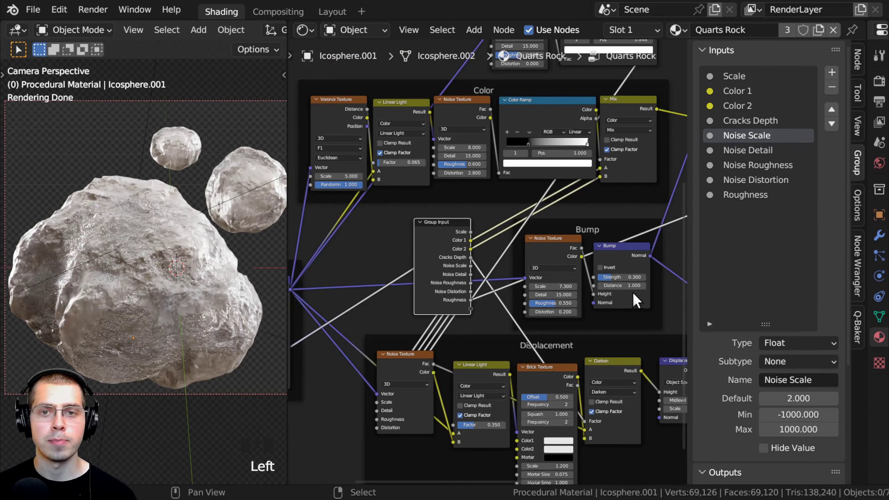
{"action": "middle_click_drag", "start_coordinate": [550, 278], "coordinate": [469, 256]}
{"action": "scroll", "coordinate": [527, 250], "scroll_direction": "up", "scroll_amount": 6}
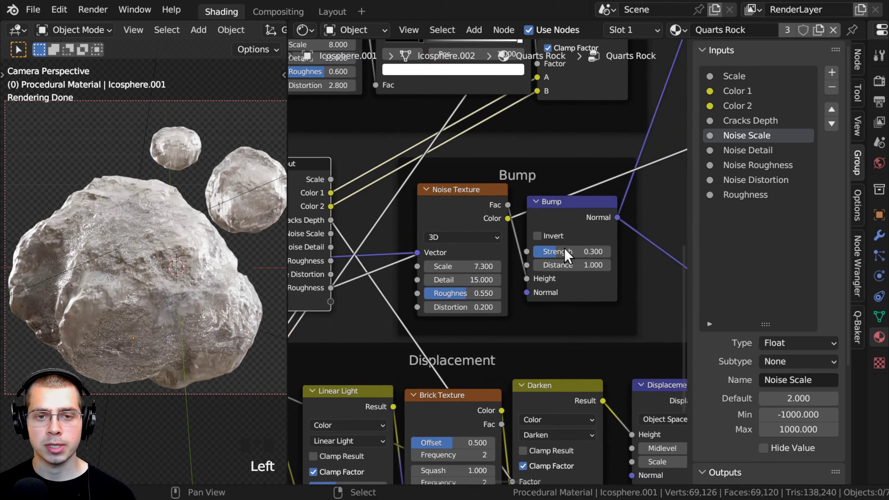
{"action": "left_click_drag", "start_coordinate": [564, 248], "coordinate": [331, 302]}
{"action": "right_click", "coordinate": [535, 248]}
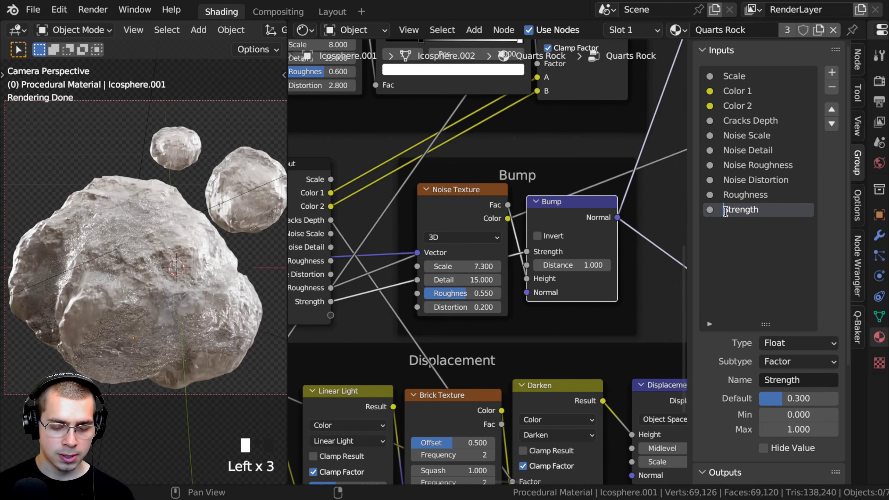
{"action": "key", "text": "Return"}
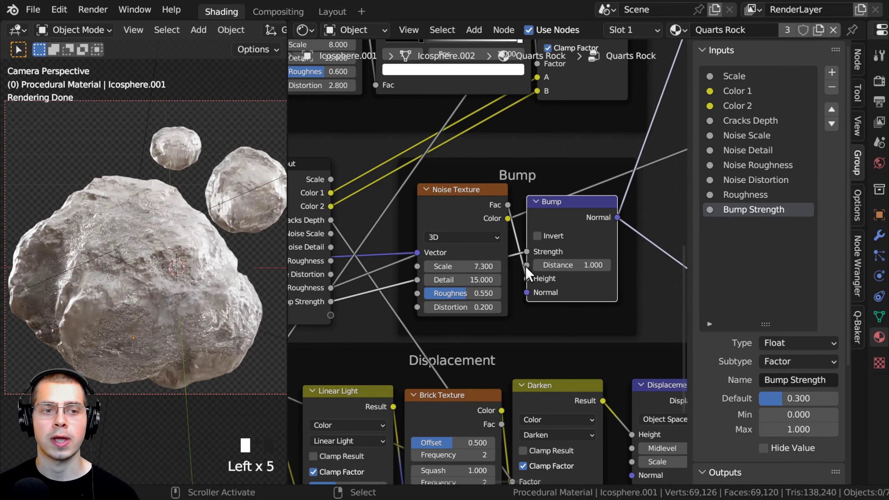
- Expose the Displacement node's Scale as a group input and name it Displacement Strength
{"action": "middle_click_drag", "start_coordinate": [559, 250], "coordinate": [492, 276], "text": "ctrl"}
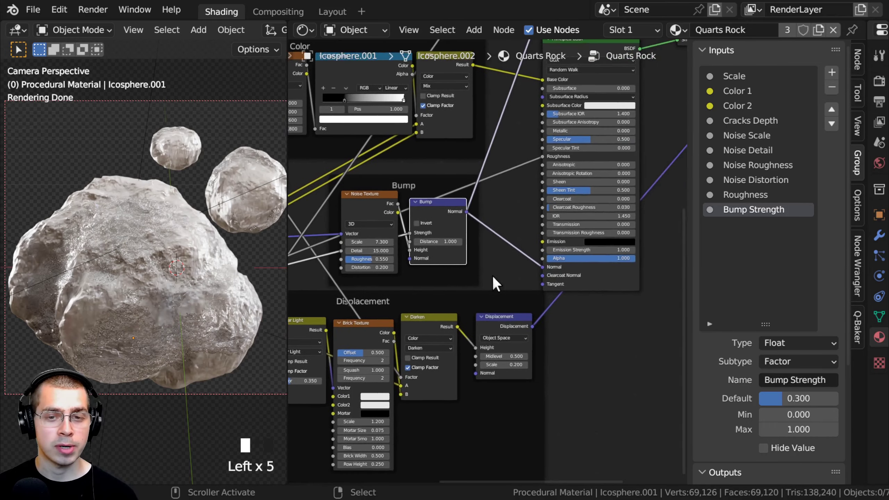
{"action": "scroll", "coordinate": [493, 323], "scroll_direction": "up", "scroll_amount": 4}
{"action": "middle_click_drag", "start_coordinate": [493, 323], "coordinate": [559, 246]}
{"action": "middle_click_drag", "start_coordinate": [534, 311], "coordinate": [574, 315]}
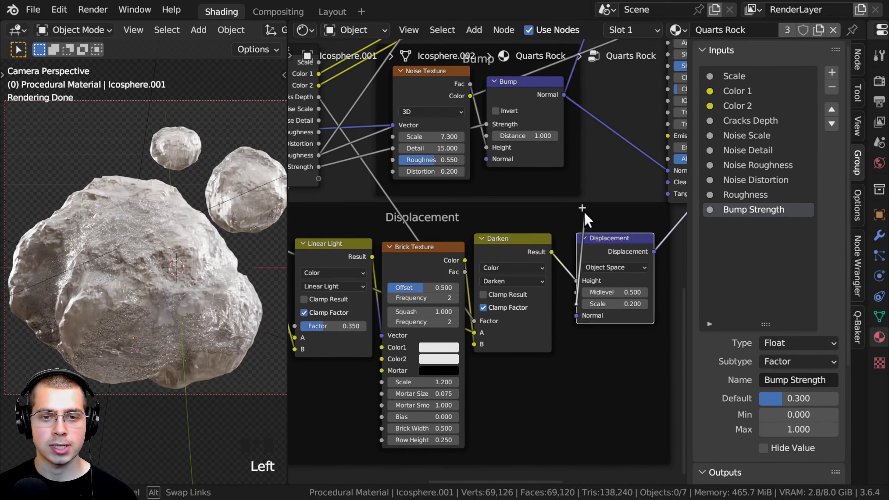
{"action": "left_click_drag", "start_coordinate": [584, 219], "coordinate": [369, 179]}
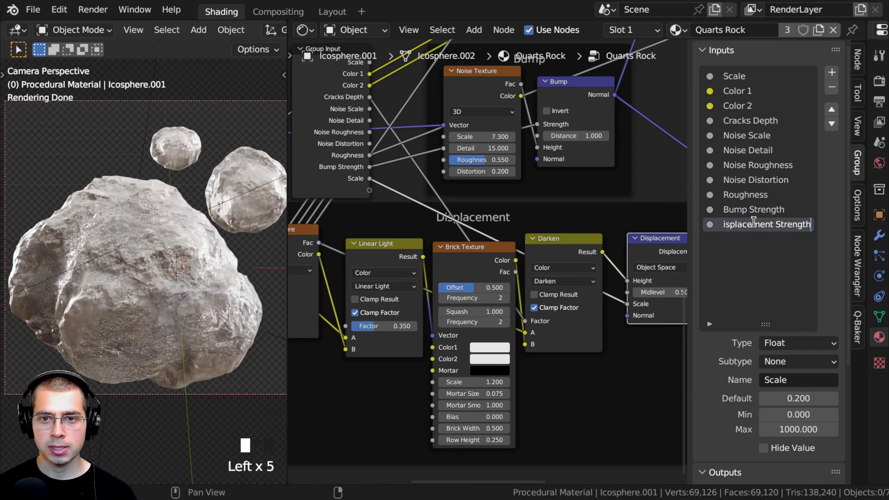
{"action": "key", "text": "Return"}
{"action": "left_click_drag", "start_coordinate": [687, 206], "coordinate": [582, 228]}
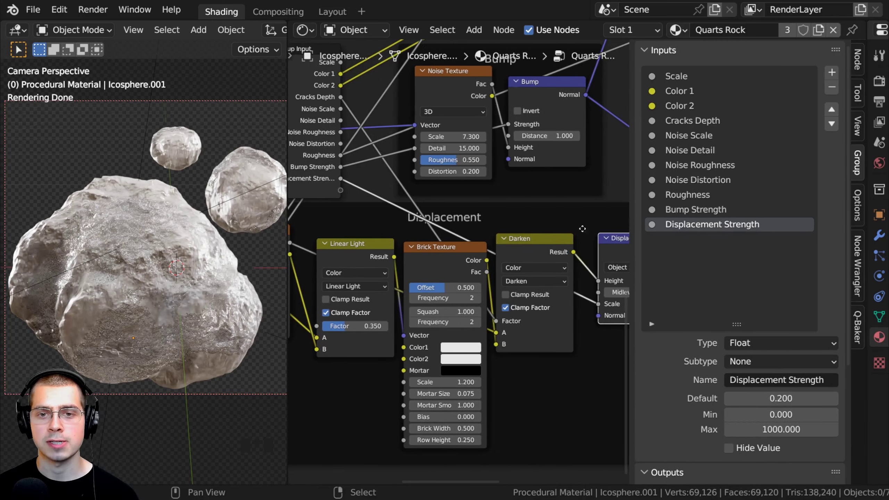
- Move the Group Input node back to just below the Mapping frame
{"action": "scroll", "coordinate": [263, 207], "scroll_direction": "down", "scroll_amount": 4}
{"action": "scroll", "coordinate": [318, 168], "scroll_direction": "down", "scroll_amount": 5}
{"action": "middle_click_drag", "start_coordinate": [328, 137], "coordinate": [584, 156]}
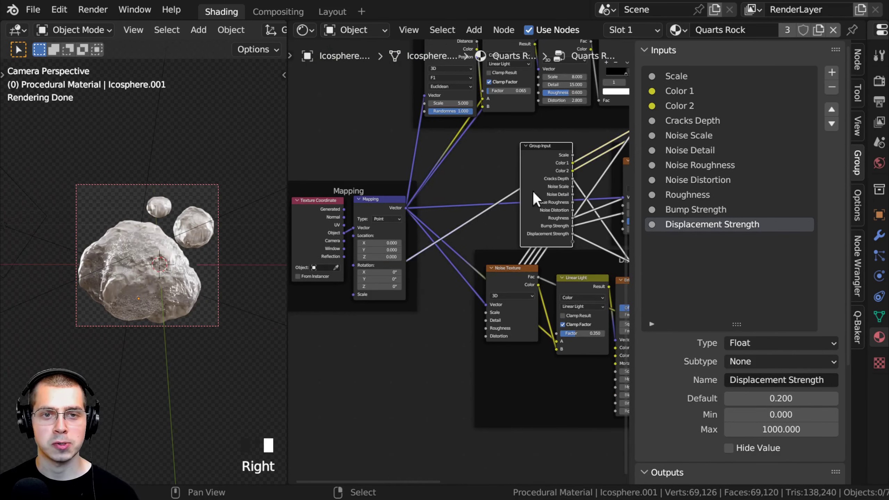
{"action": "right_click_drag", "start_coordinate": [586, 156], "coordinate": [359, 333]}
{"action": "middle_click_drag", "start_coordinate": [393, 264], "coordinate": [374, 272]}
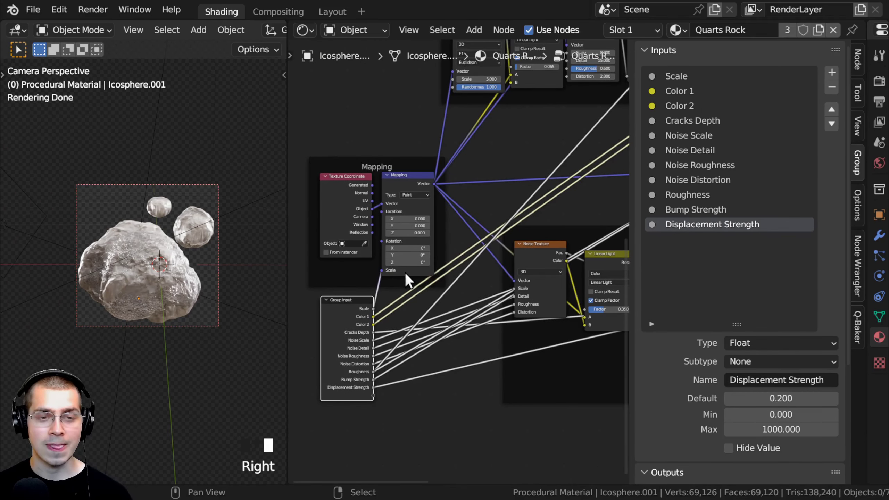
- Exit the Quarts Rock node group and hide the node editor's sidebar
{"action": "key", "text": "Tab"}
{"action": "scroll", "coordinate": [411, 265], "scroll_direction": "up", "scroll_amount": 2}
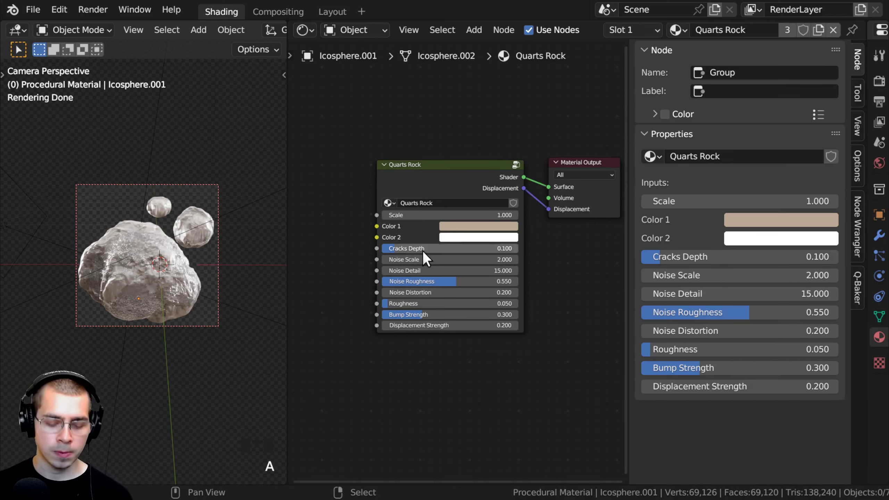
{"action": "key", "text": "n"}
{"action": "scroll", "coordinate": [492, 252], "scroll_direction": "up", "scroll_amount": 3}
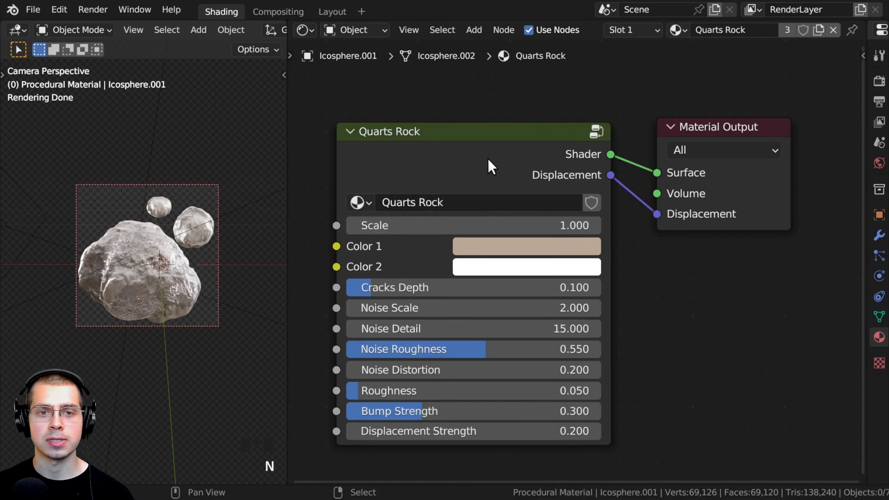
- Move the Quarts Rock group node closer to the Material Output and save the Quarts Rock Tutorial.blend file
{"action": "left_click_drag", "start_coordinate": [495, 154], "coordinate": [525, 152]}
{"action": "scroll", "coordinate": [518, 159], "scroll_direction": "up", "scroll_amount": 2}
{"action": "middle_click_drag", "start_coordinate": [508, 166], "coordinate": [518, 144]}
{"action": "key", "text": "a"}
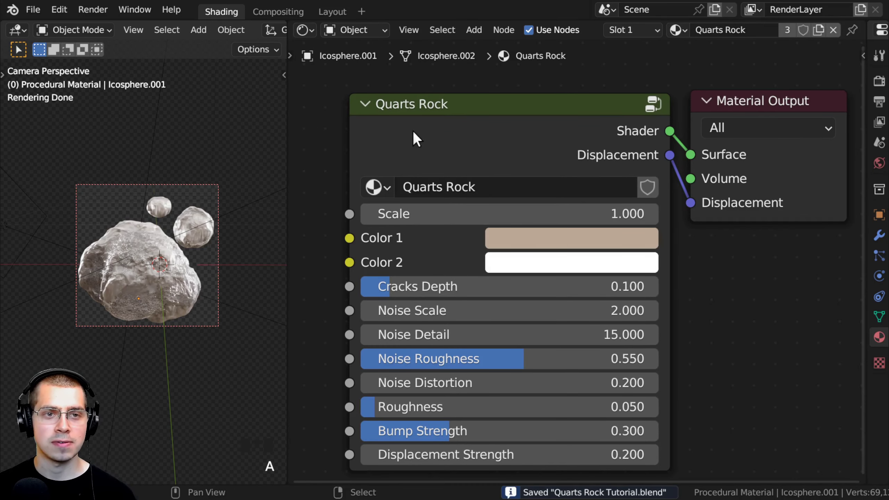
{"action": "scroll", "coordinate": [138, 266], "scroll_direction": "up", "scroll_amount": 3}
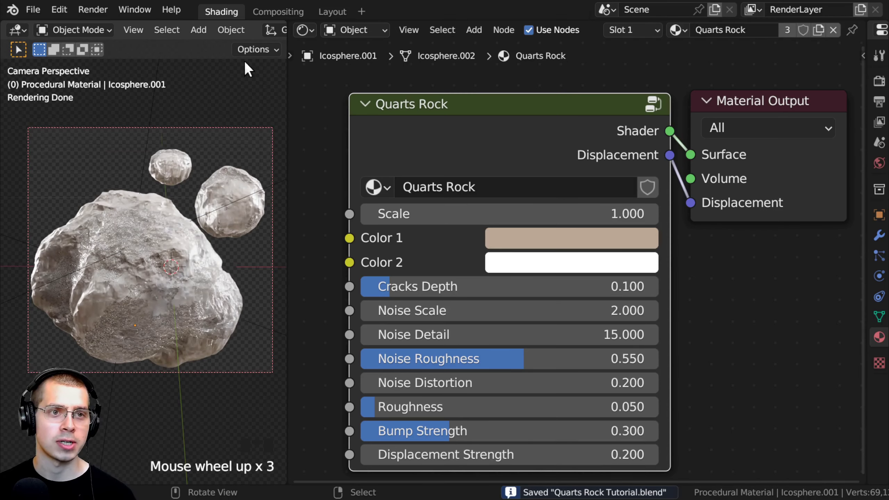
- Hide the viewport overlays and enlarge the view of the rocks to preview the material up close
{"action": "scroll", "coordinate": [205, 34], "scroll_direction": "down", "scroll_amount": 5}
{"action": "left_click", "coordinate": [199, 32]}
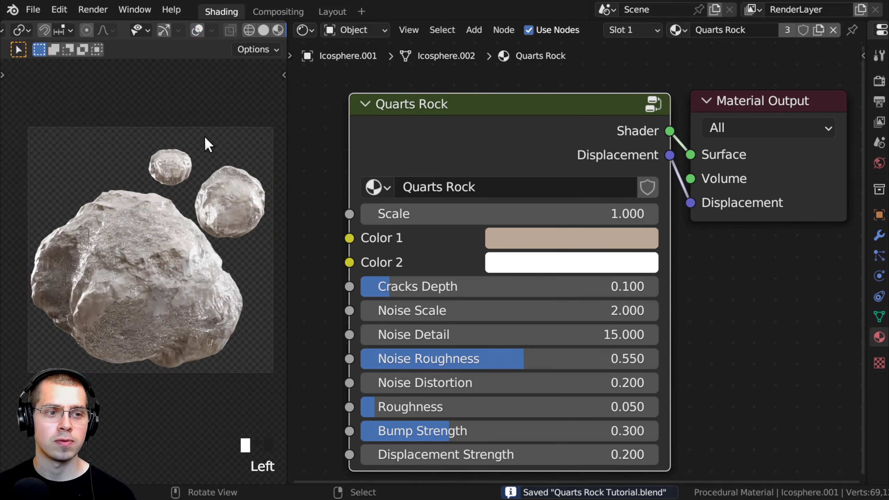
{"action": "middle_click_drag", "start_coordinate": [140, 269], "coordinate": [250, 84], "text": "ctrl"}
- Try teal 00BC9A as Color 1 and a different Color 2 on the Quarts Rock group node
{"action": "mouse_move", "coordinate": [459, 206]}
{"action": "left_mouse_down"}
{"action": "mouse_move", "coordinate": [518, 207]}
{"action": "mouse_move", "coordinate": [441, 206]}
{"action": "mouse_move", "coordinate": [459, 206]}
{"action": "left_mouse_up"}
{"action": "left_click", "coordinate": [505, 242]}
{"action": "left_click_drag", "start_coordinate": [570, 258], "coordinate": [561, 196]}
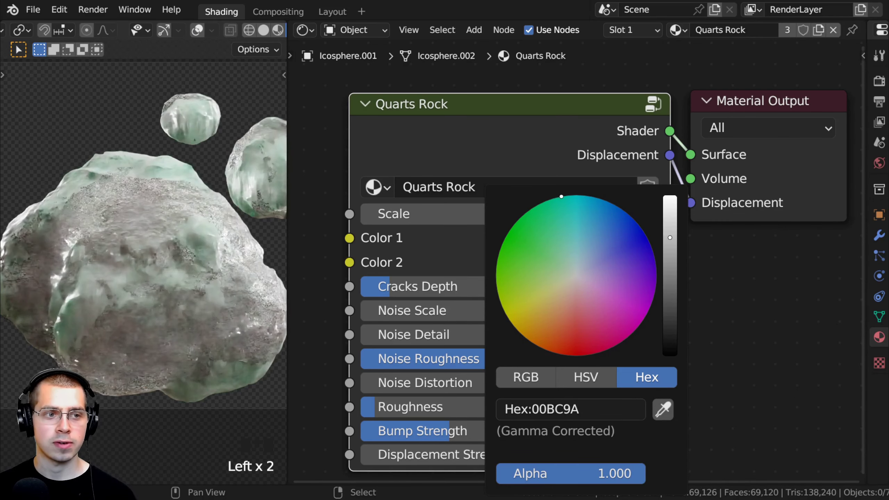
{"action": "key", "text": "Escape"}
{"action": "left_click", "coordinate": [534, 258]}
{"action": "left_click_drag", "start_coordinate": [578, 100], "coordinate": [502, 67]}
{"action": "key", "text": "Escape"}
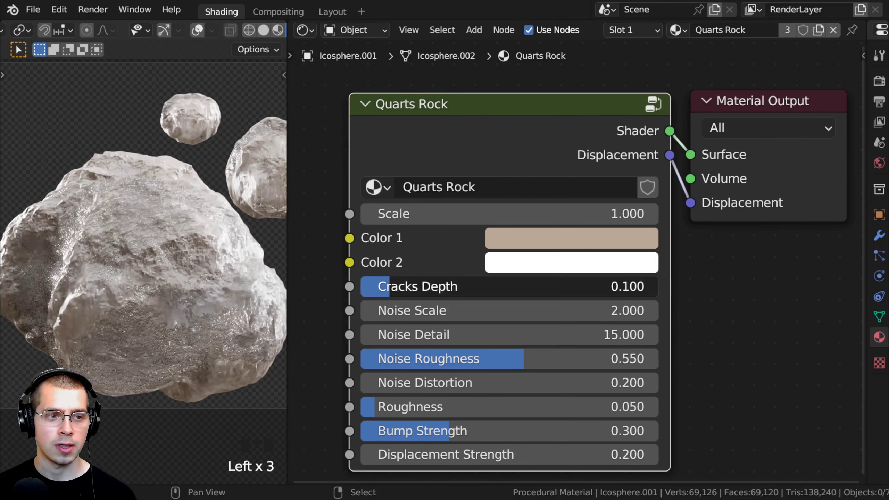
- Try different Cracks Depth, Noise Scale and Noise Detail values on the Quarts Rock group node
{"action": "mouse_move", "coordinate": [379, 286]}
{"action": "left_mouse_down"}
{"action": "mouse_move", "coordinate": [398, 286]}
{"action": "mouse_move", "coordinate": [361, 286]}
{"action": "mouse_move", "coordinate": [469, 286]}
{"action": "mouse_move", "coordinate": [390, 286]}
{"action": "left_mouse_up"}
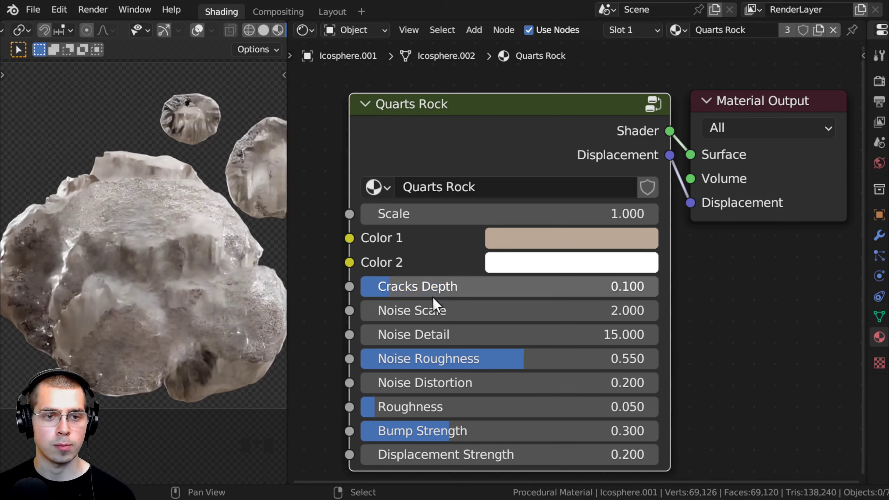
{"action": "left_click_drag", "start_coordinate": [433, 311], "coordinate": [406, 311]}
{"action": "right_click", "coordinate": [451, 310]}
{"action": "right_click", "coordinate": [405, 311]}
{"action": "left_click_drag", "start_coordinate": [413, 345], "coordinate": [315, 345]}
{"action": "right_click", "coordinate": [315, 344]}
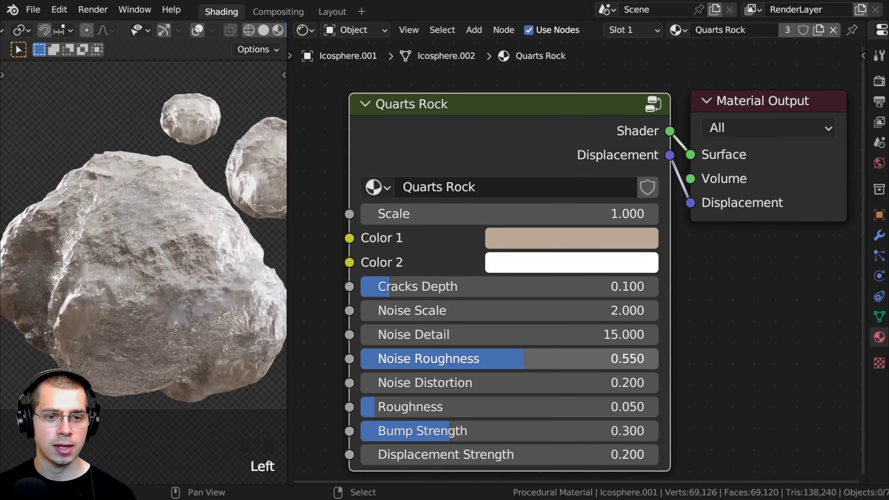
- Try a range of Noise Roughness values on the Quarts Rock group node
{"action": "mouse_move", "coordinate": [416, 360]}
{"action": "left_mouse_down"}
{"action": "mouse_move", "coordinate": [408, 360]}
{"action": "mouse_move", "coordinate": [435, 359]}
{"action": "mouse_move", "coordinate": [413, 359]}
{"action": "left_mouse_up"}
{"action": "left_click_drag", "start_coordinate": [520, 359], "coordinate": [532, 382]}
{"action": "right_click", "coordinate": [560, 358]}
- Try different Roughness, Bump Strength and Displacement Strength values on the Quarts Rock group node
{"action": "middle_click_drag", "start_coordinate": [533, 382], "coordinate": [594, 340]}
{"action": "left_click_drag", "start_coordinate": [595, 341], "coordinate": [536, 341]}
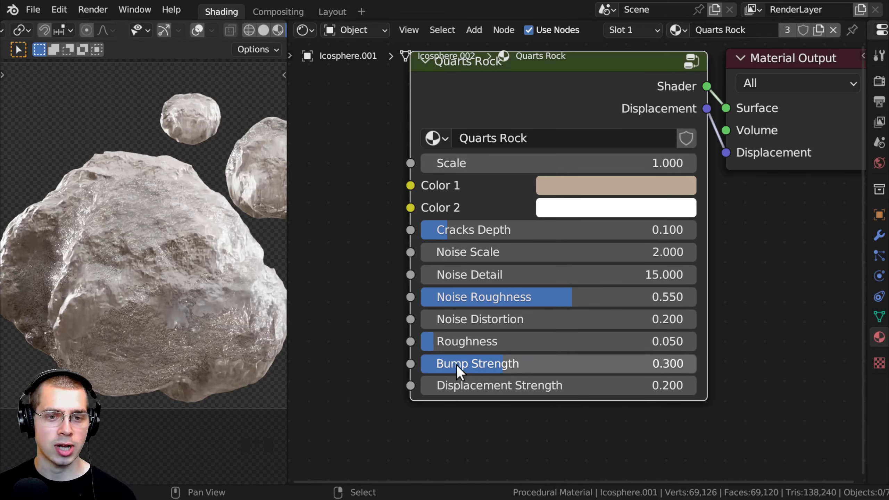
{"action": "mouse_move", "coordinate": [458, 372]}
{"action": "left_mouse_down"}
{"action": "mouse_move", "coordinate": [568, 371]}
{"action": "mouse_move", "coordinate": [376, 371]}
{"action": "mouse_move", "coordinate": [566, 371]}
{"action": "mouse_move", "coordinate": [401, 371]}
{"action": "mouse_move", "coordinate": [459, 371]}
{"action": "left_mouse_up"}
{"action": "mouse_move", "coordinate": [560, 385]}
{"action": "left_mouse_down", "text": "shift"}
{"action": "mouse_move", "coordinate": [651, 385]}
{"action": "mouse_move", "coordinate": [556, 385]}
{"action": "left_mouse_up", "text": "shift"}
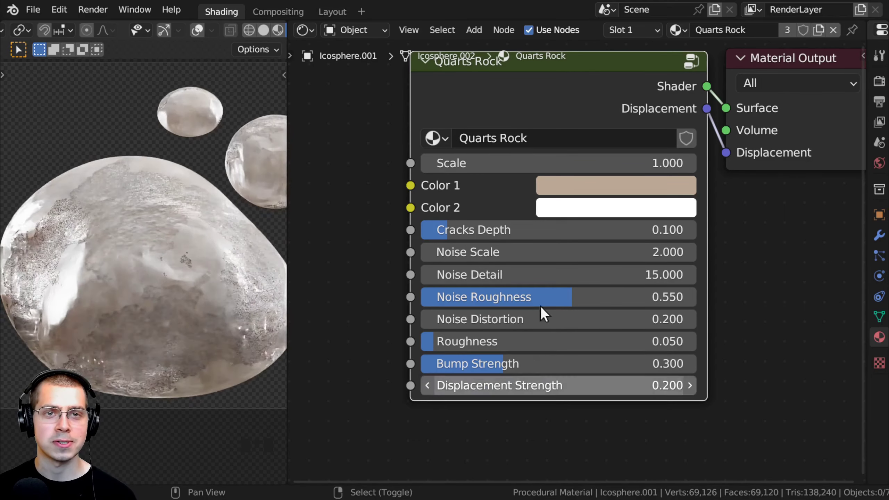
- Save the Quarts Rock Tutorial.blend file
{"action": "scroll", "coordinate": [545, 210], "scroll_direction": "down", "scroll_amount": 2}
{"action": "middle_click_drag", "start_coordinate": [547, 146], "coordinate": [523, 170]}
{"action": "scroll", "coordinate": [528, 165], "scroll_direction": "up", "scroll_amount": 1}
{"action": "key", "text": "ctrl+s"}
{"action": "scroll", "coordinate": [559, 140], "scroll_direction": "up", "scroll_amount": 1}
{"action": "key", "text": "a"}
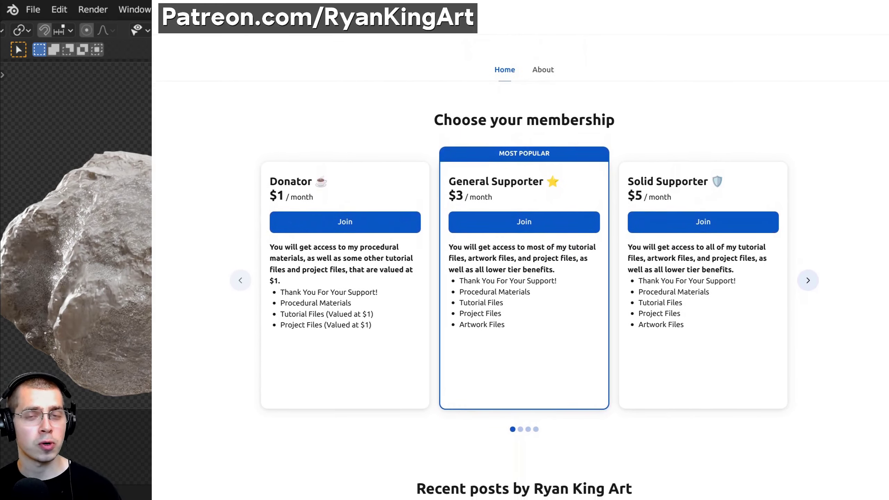
- Browse the Patreon membership page and the thumbnails of the procedural material library
{"action": "scroll", "coordinate": [536, 259], "scroll_direction": "down", "scroll_amount": 8}
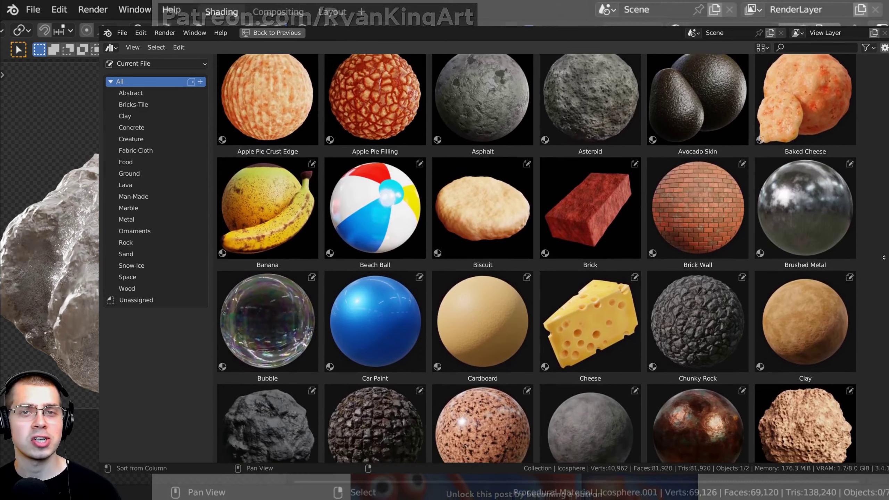
{"action": "scroll", "coordinate": [535, 259], "scroll_direction": "down", "scroll_amount": 3}
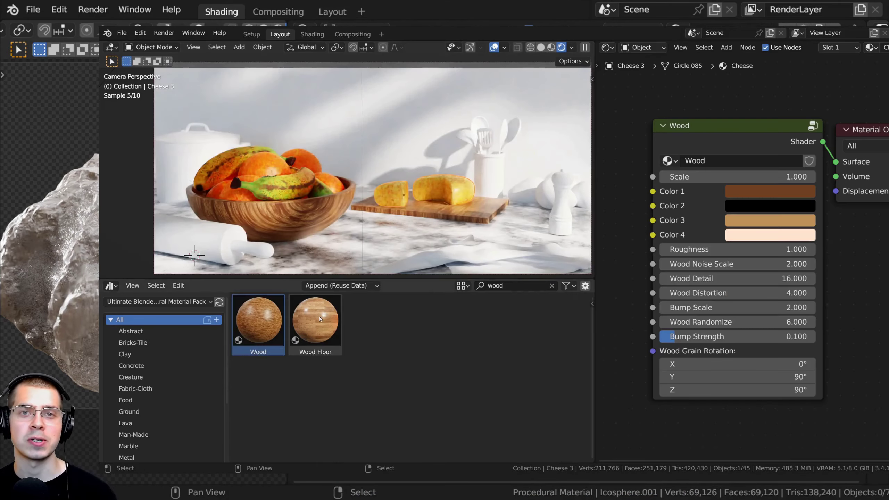
- Apply the Wood Floor material to the kitchen's back wall and Clay to the utensil holder, and browse the Fabric-Cloth materials
{"action": "left_click", "coordinate": [315, 320]}
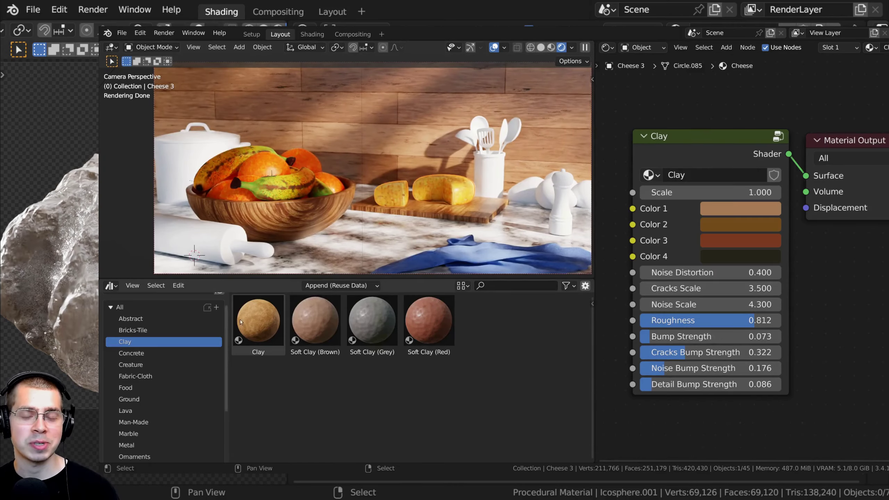
{"action": "left_click_drag", "start_coordinate": [258, 320], "coordinate": [476, 182]}
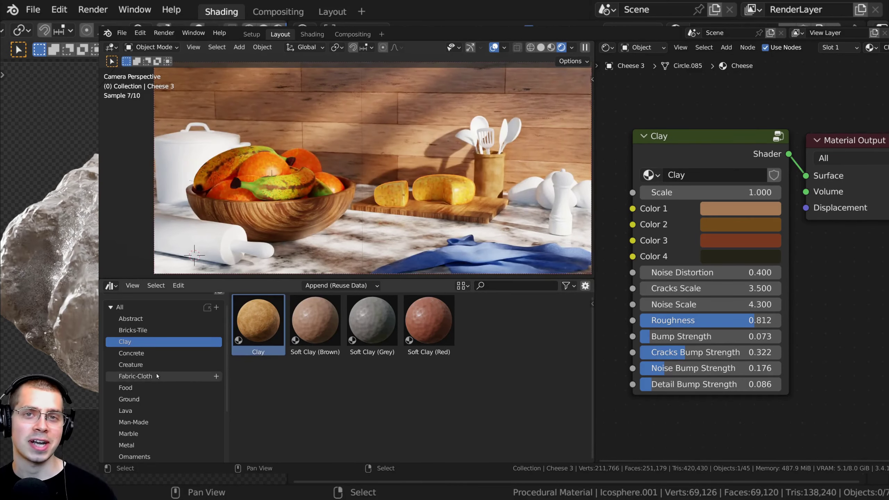
{"action": "left_click", "coordinate": [129, 376]}
{"action": "left_click_drag", "start_coordinate": [369, 317], "coordinate": [302, 147]}
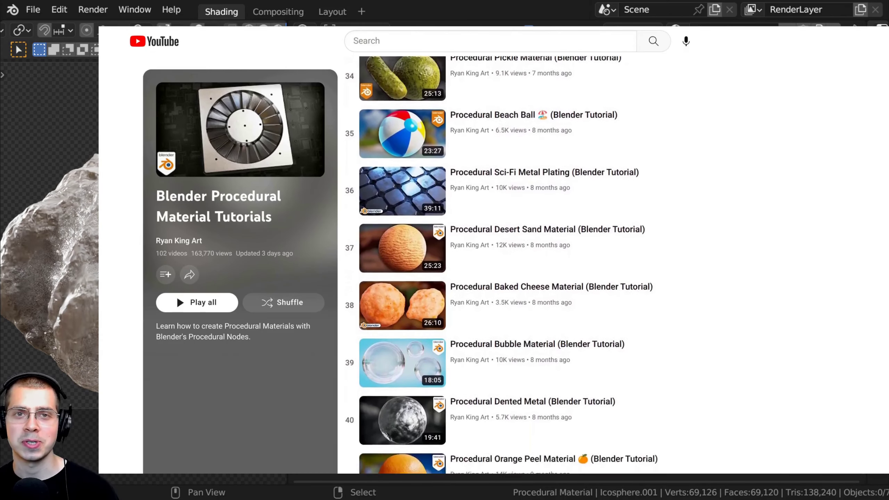